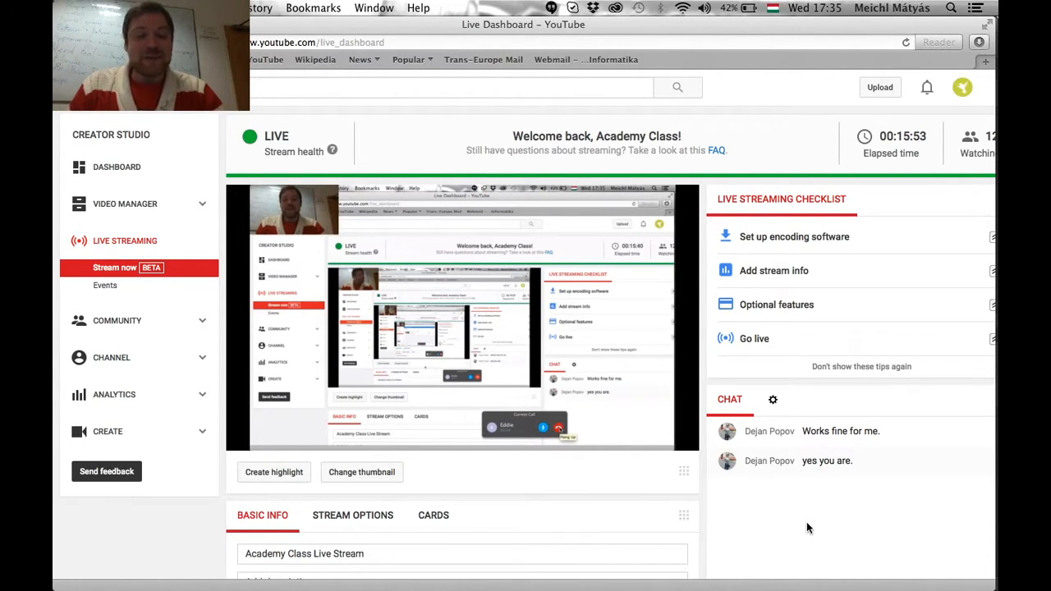
- Switch to OBS and start recording the stream
key("super+Tab")
key("super+Tab")
key("super+Tab")
key("super+Tab")
key("super+Tab")
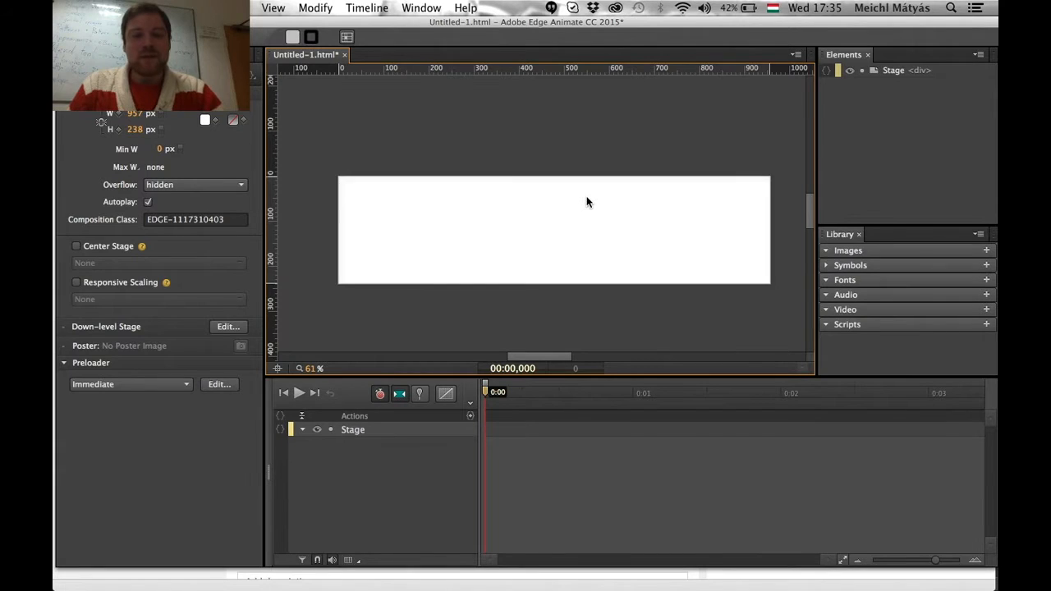
key("super+Tab")
key("super+Tab")
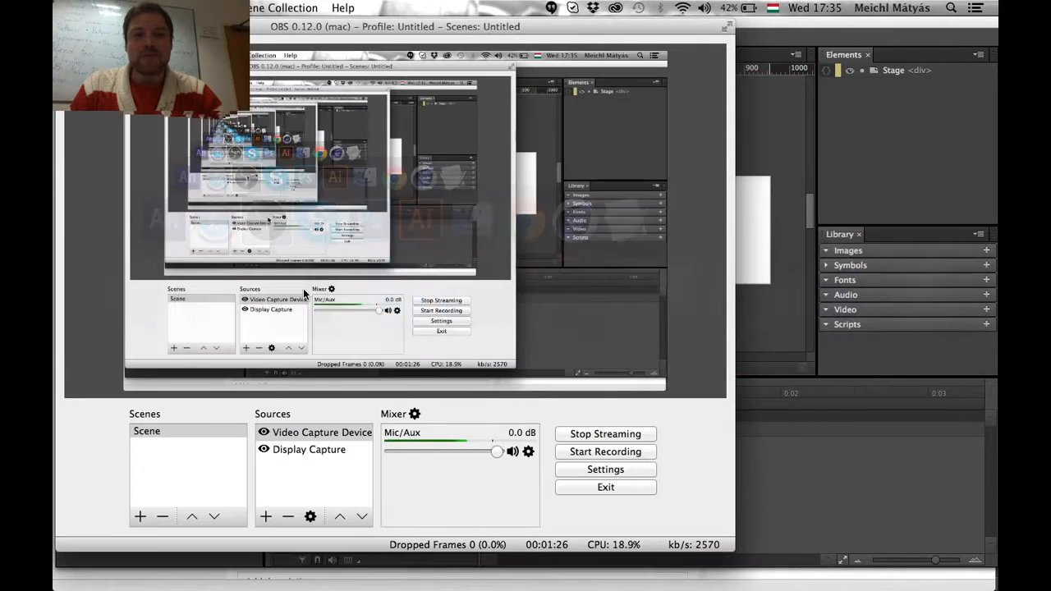
left_click(598, 457)
- Switch to Illustrator and check the contents of Layer 1 and BG in headers 4.pdf by toggling their visibility
key("super+Tab")
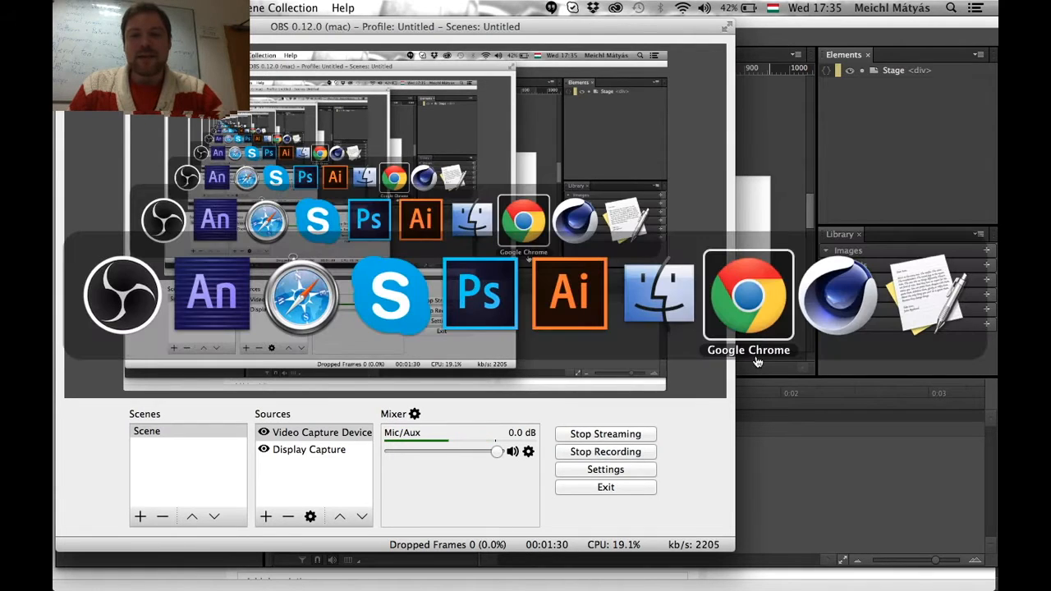
left_click(463, 287)
key("super+Tab")
key("super+Tab")
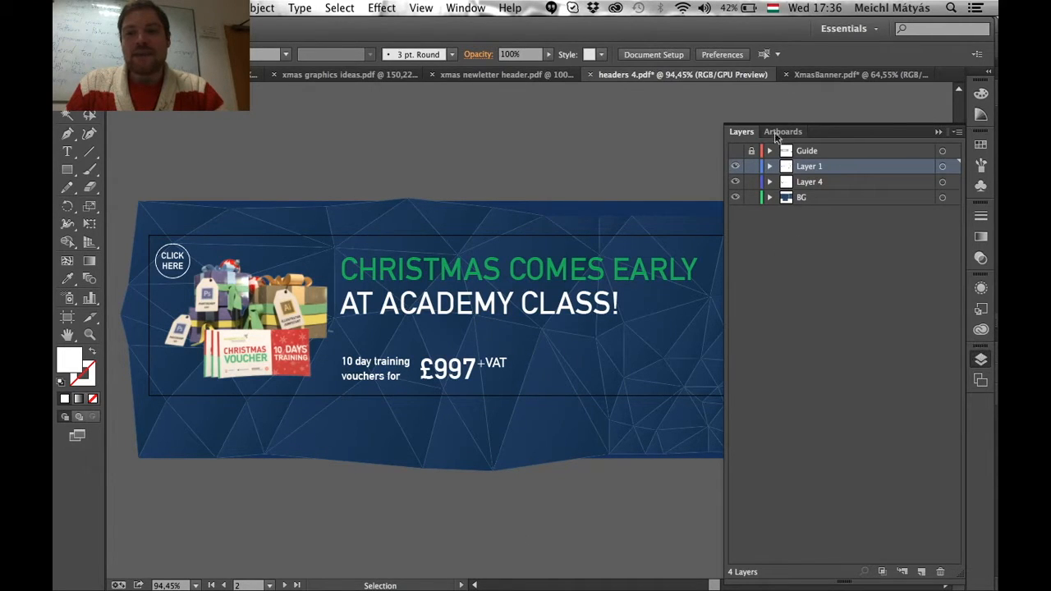
left_click(735, 167)
left_click(735, 167)
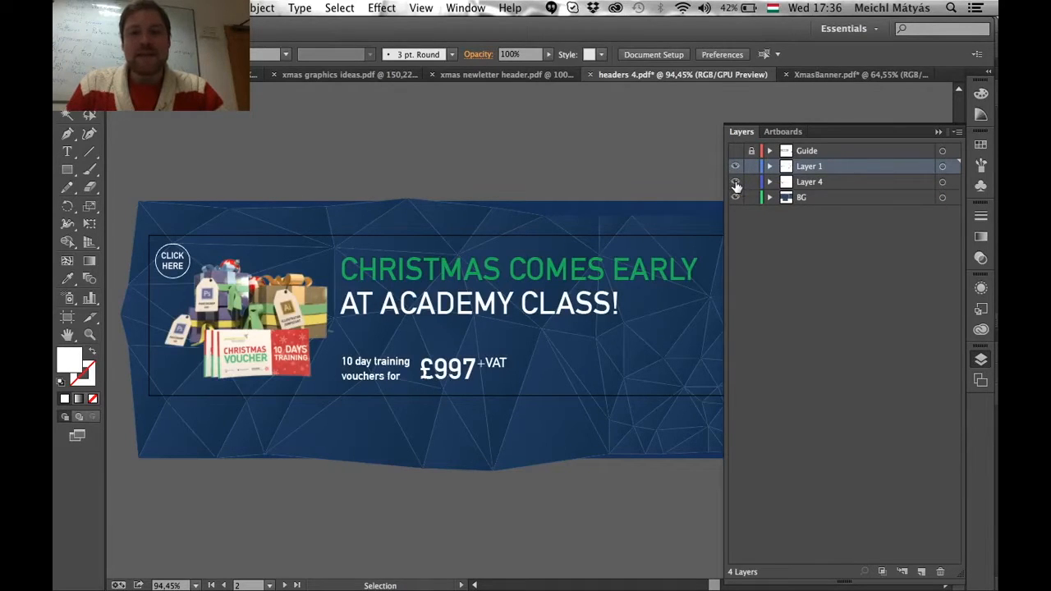
left_click(736, 197)
left_click(735, 198)
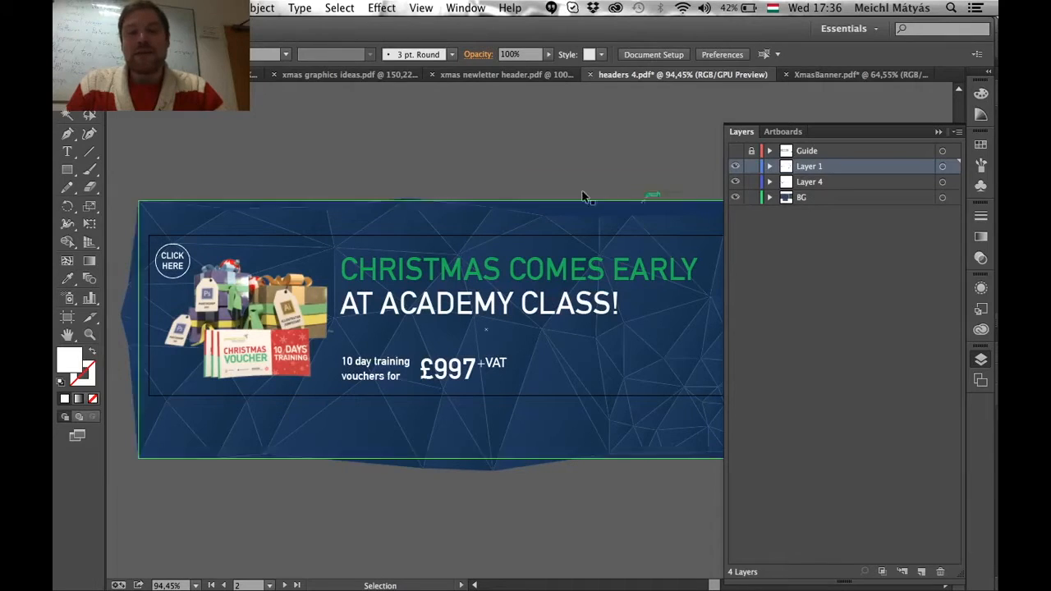
left_click(982, 363)
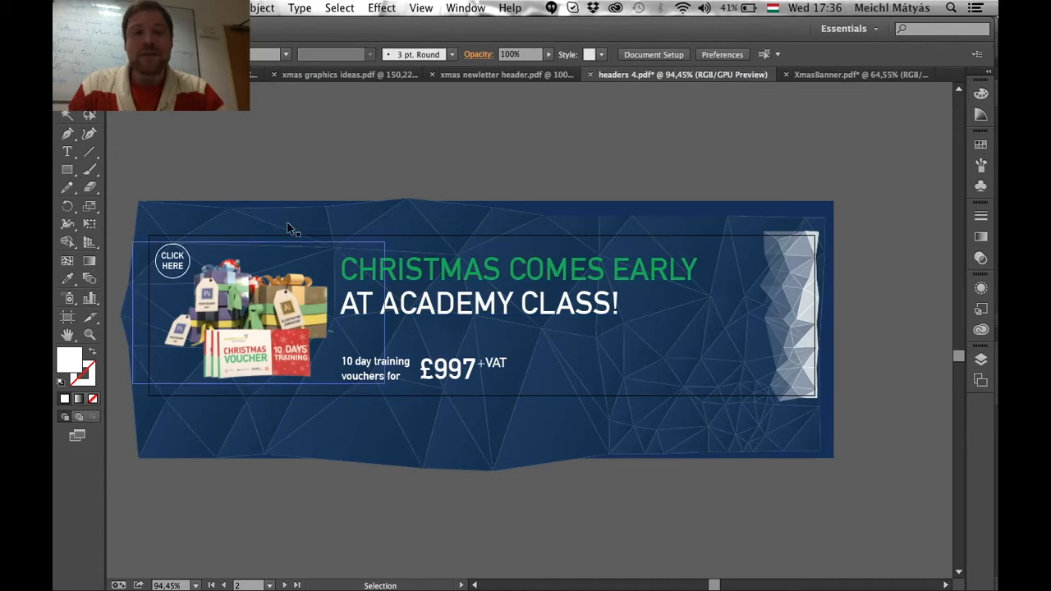
- Examine the file formats available for exporting the headers 4 banner, leaving without exporting
left_click(187, 7)
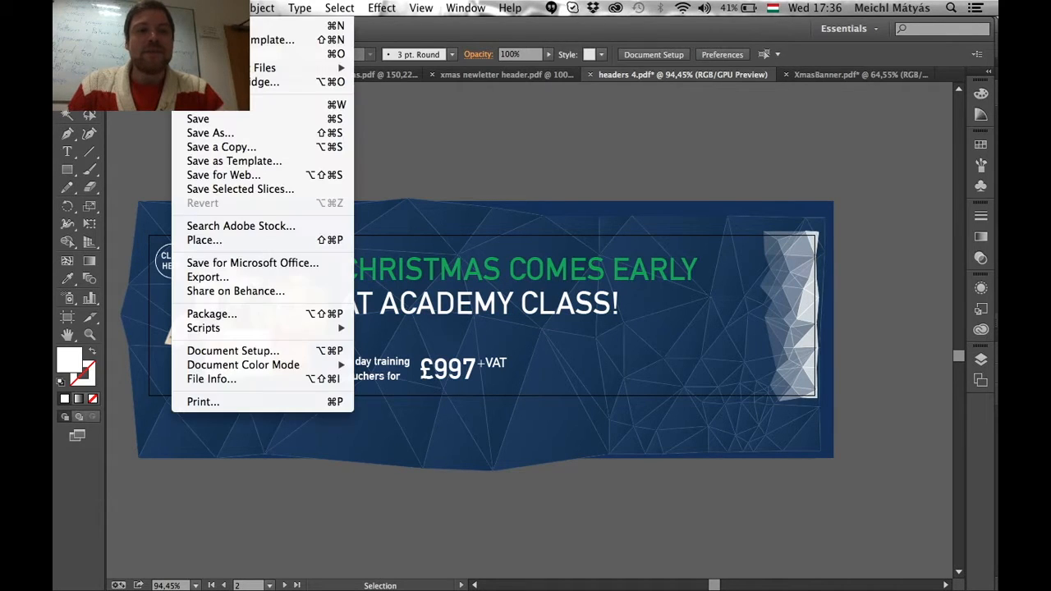
left_click(276, 277)
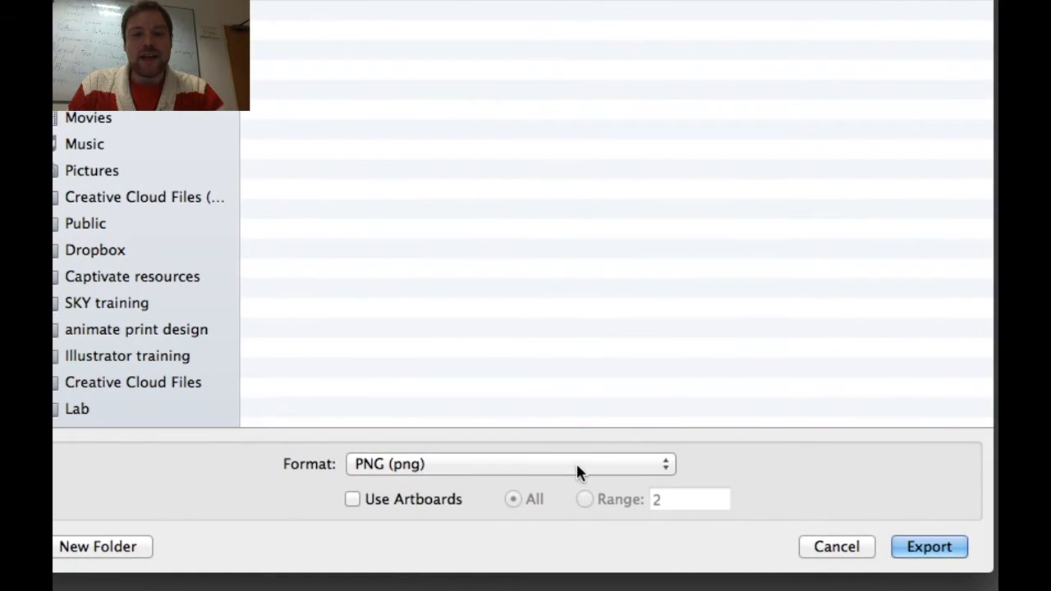
left_click(578, 465)
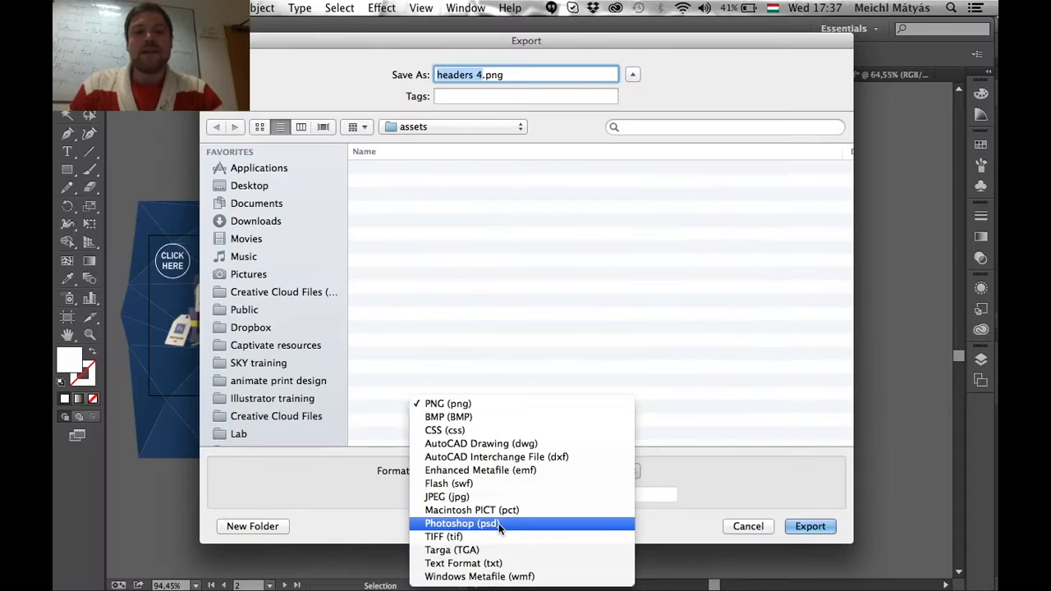
left_click(706, 337)
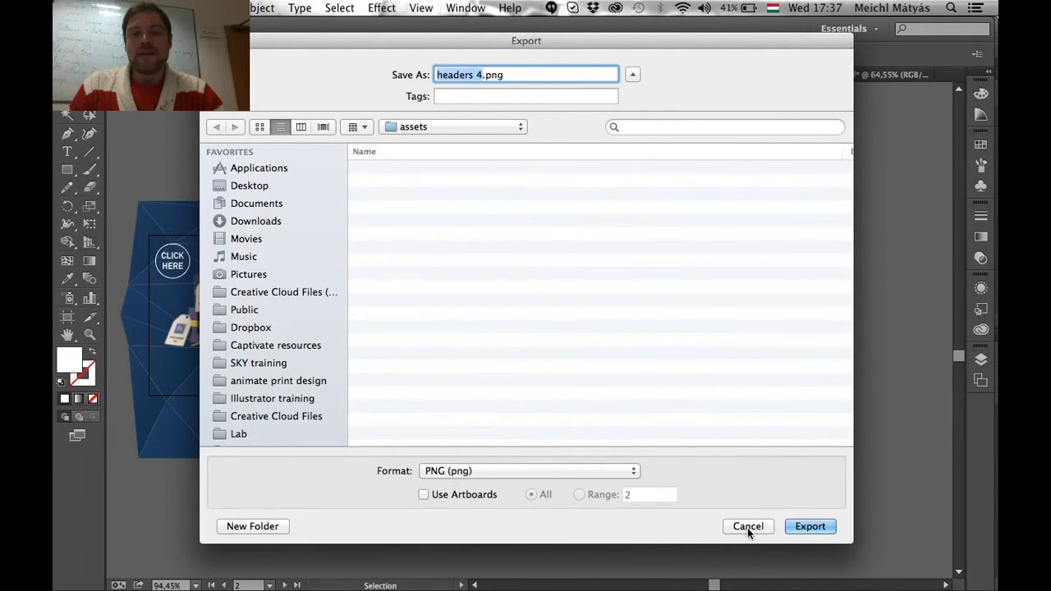
left_click(747, 526)
- Switch to Photoshop and hide the flake1 and flake2 layers in XmasBanner.psd
key("super+Tab")
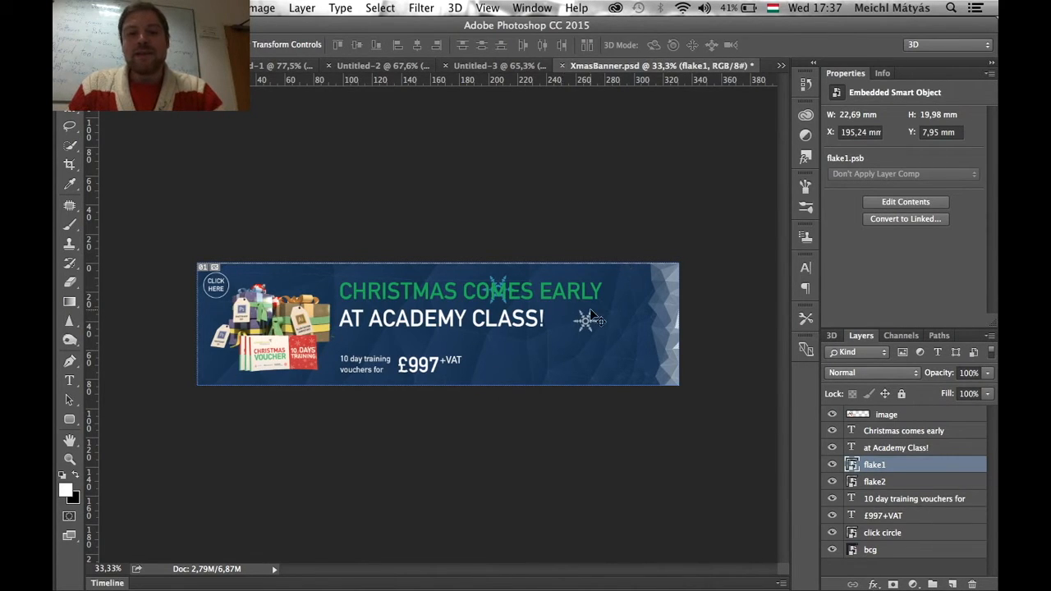
left_click(833, 465)
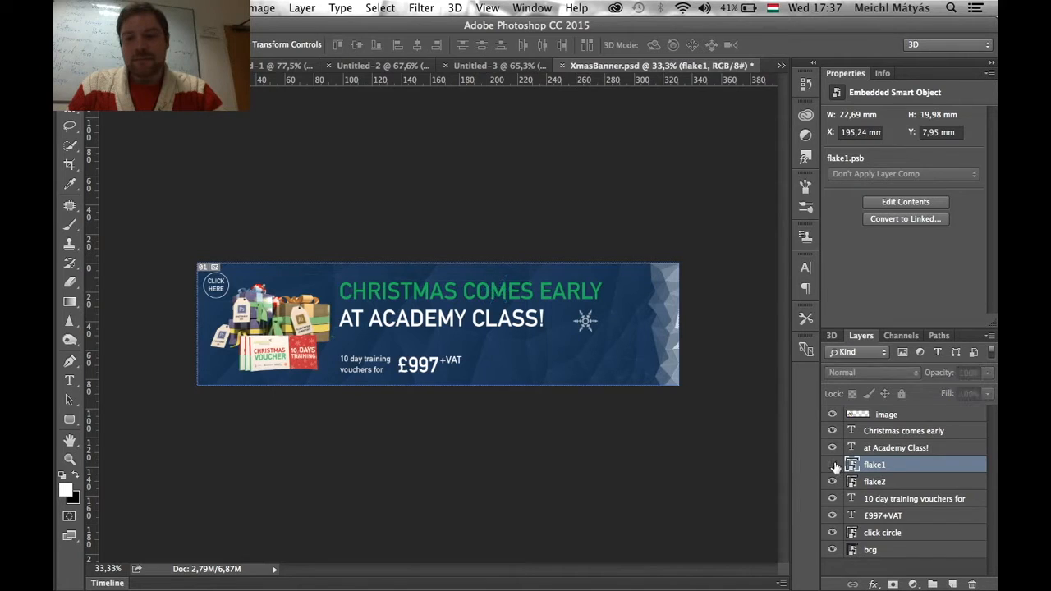
left_click(832, 482)
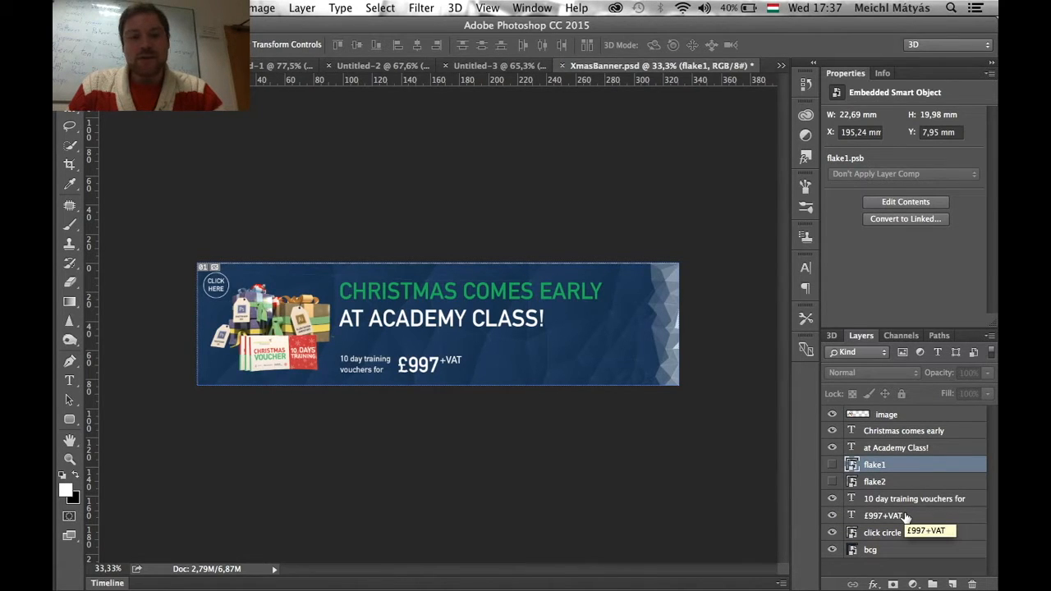
- Switch to Finder, open the Xmas folder and check its assets subfolder
key("super+Tab")
left_click(669, 314)
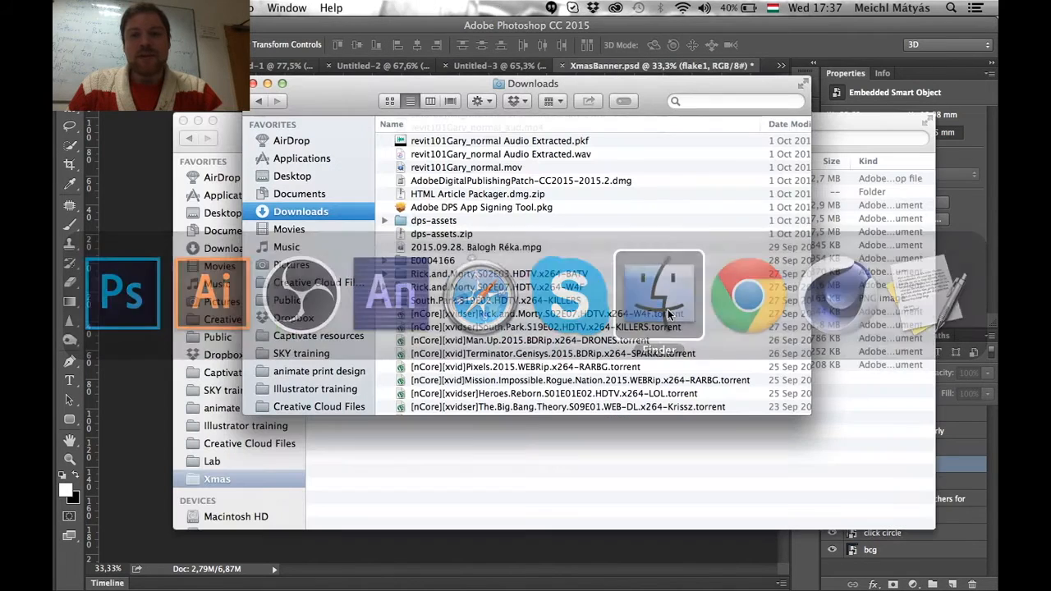
left_click(292, 188)
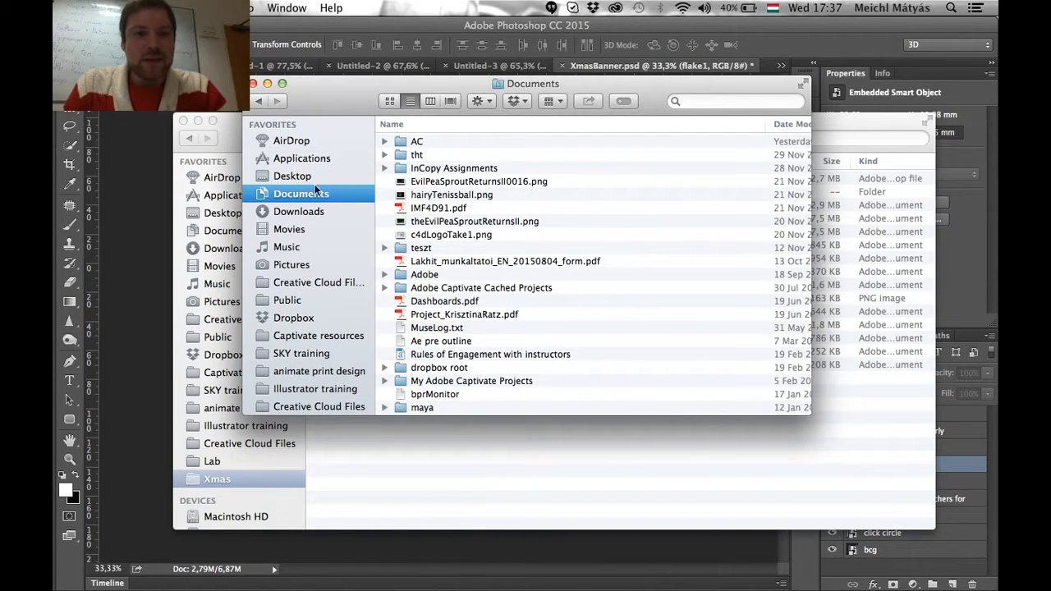
scroll(317, 355, "down", 5)
left_click(286, 260)
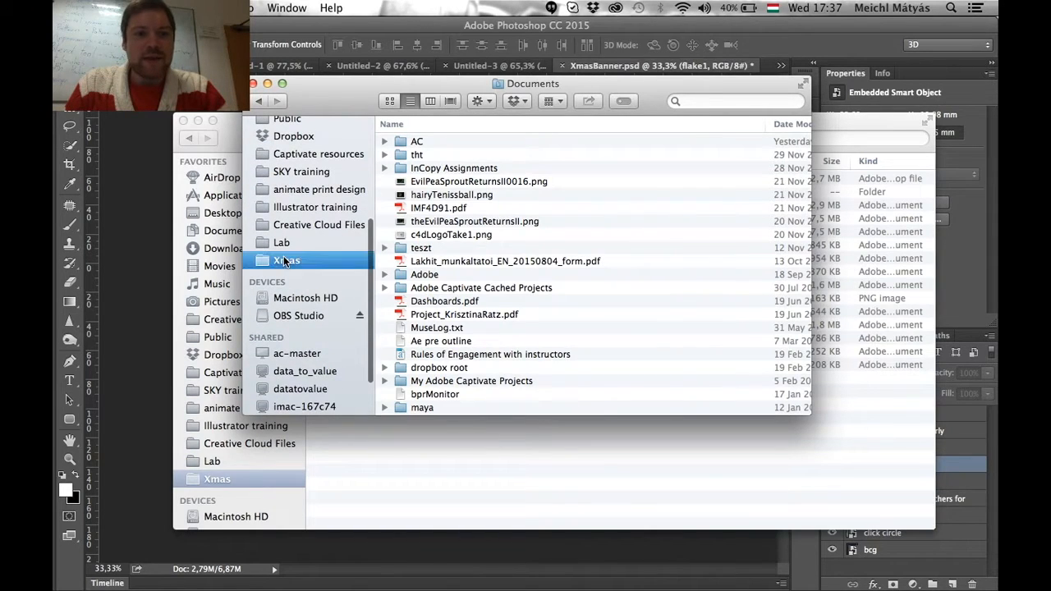
left_click(402, 156)
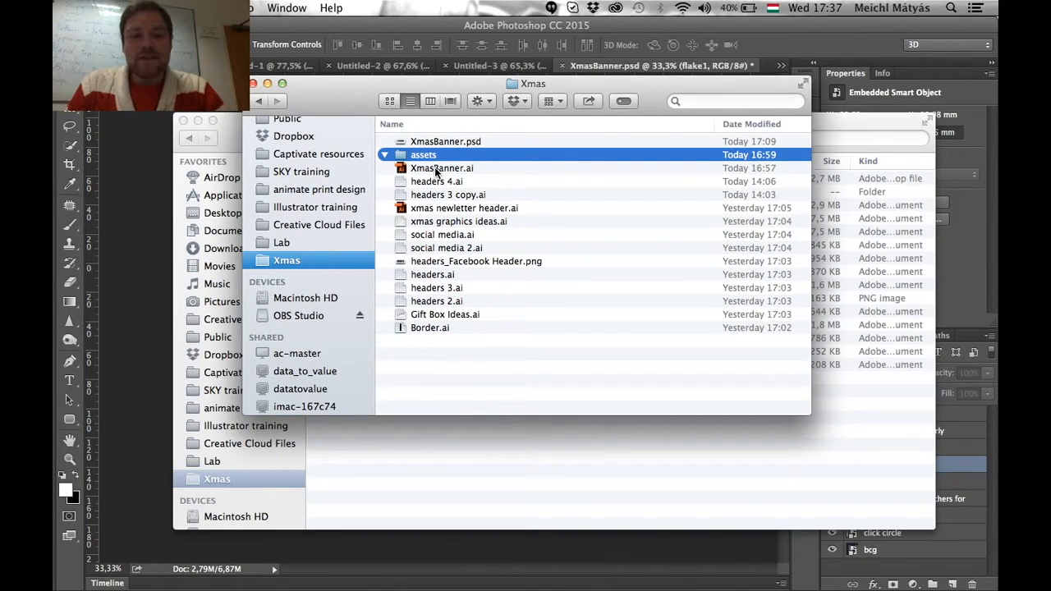
- Switch to Photoshop and examine the asset generation command and the export options for the "at Academy Class!" text layer
key("super+Tab")
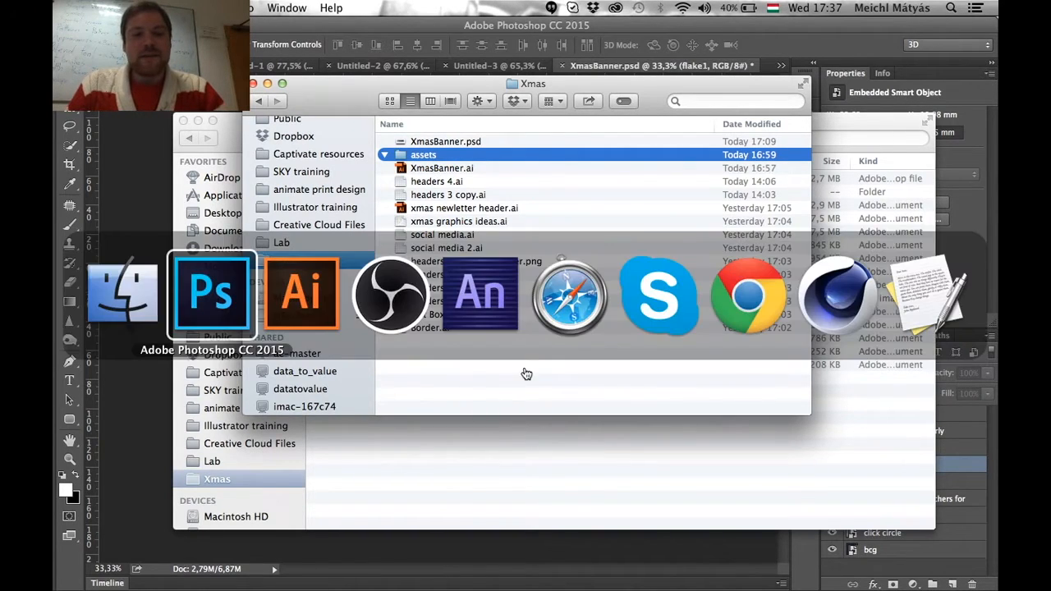
left_click(223, 300)
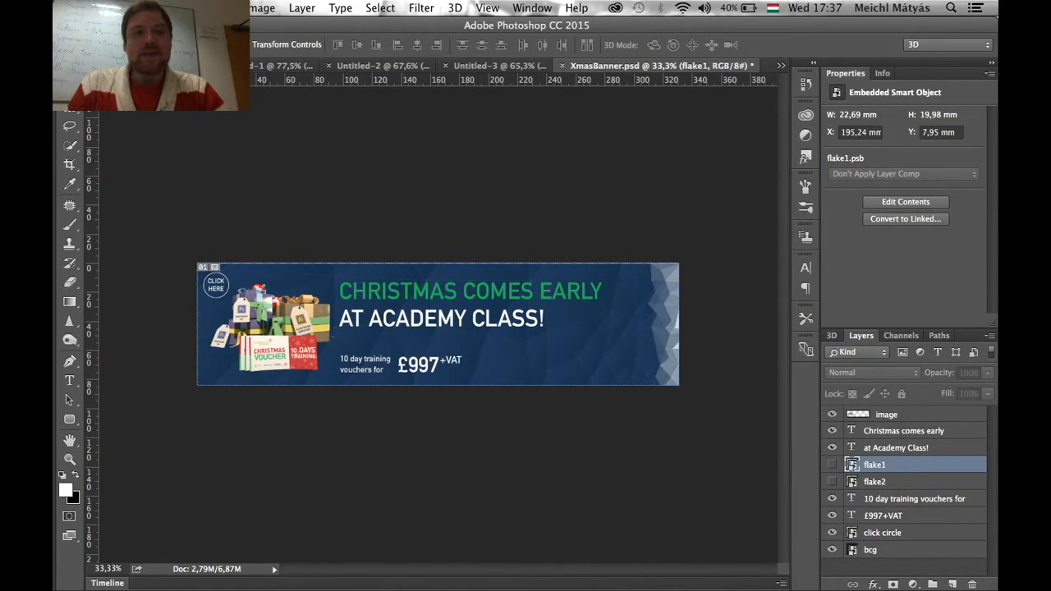
left_click(192, 7)
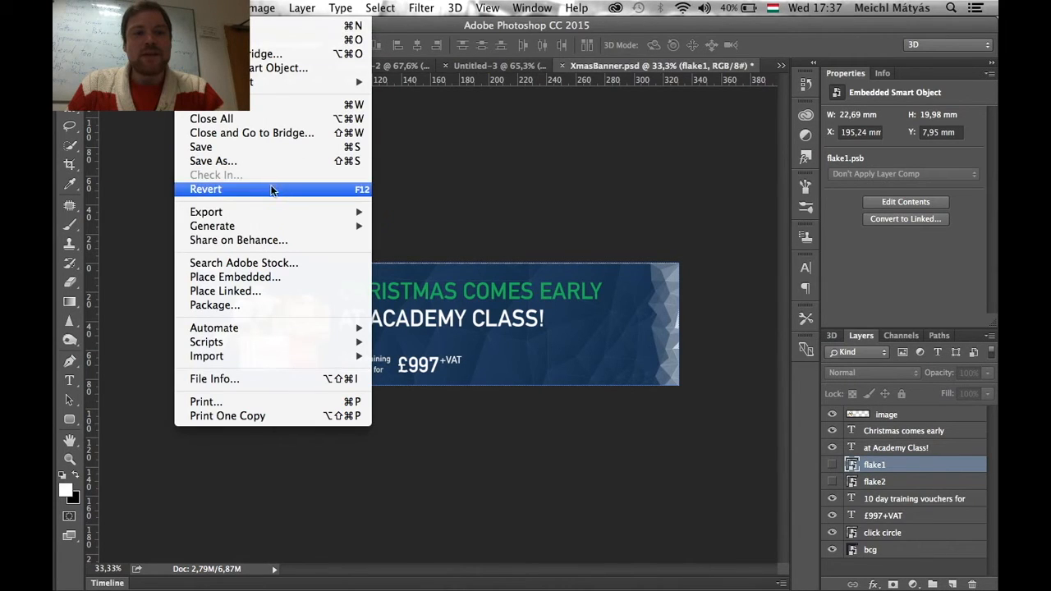
mouse_move(268, 222)
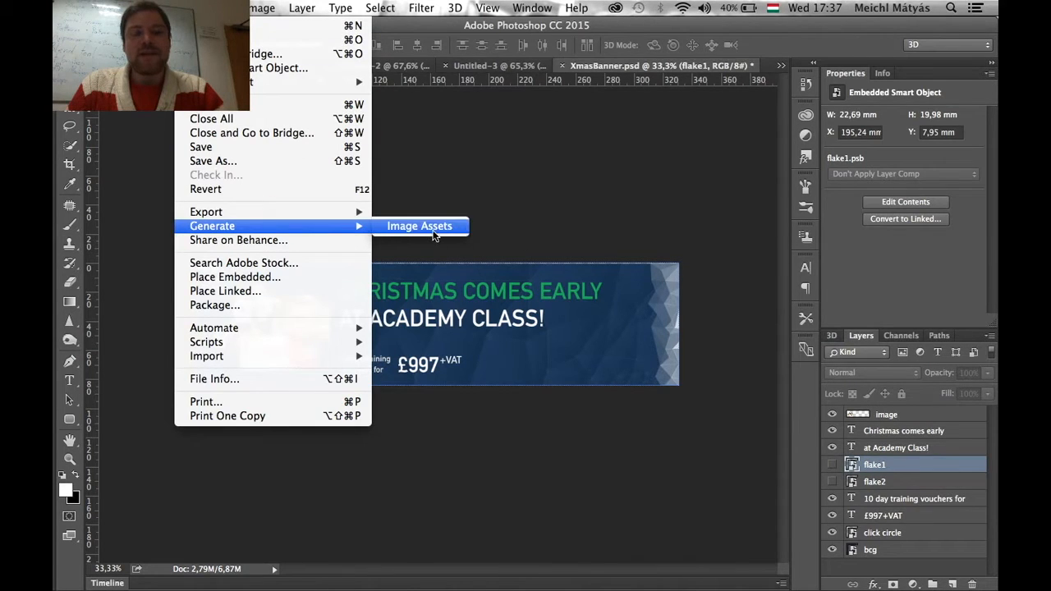
left_click(926, 453)
left_click(895, 450)
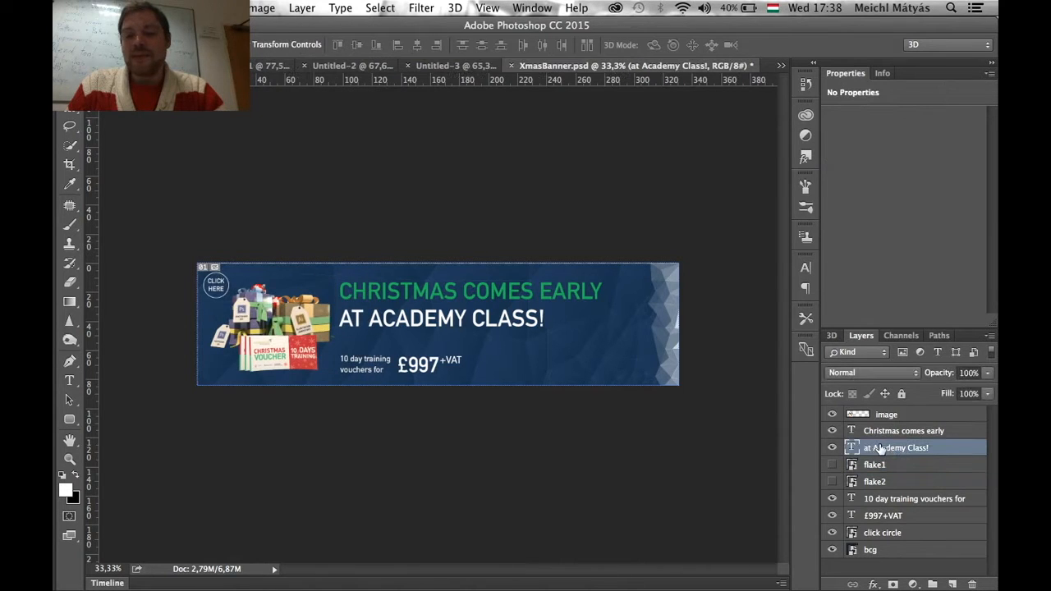
right_click(880, 448)
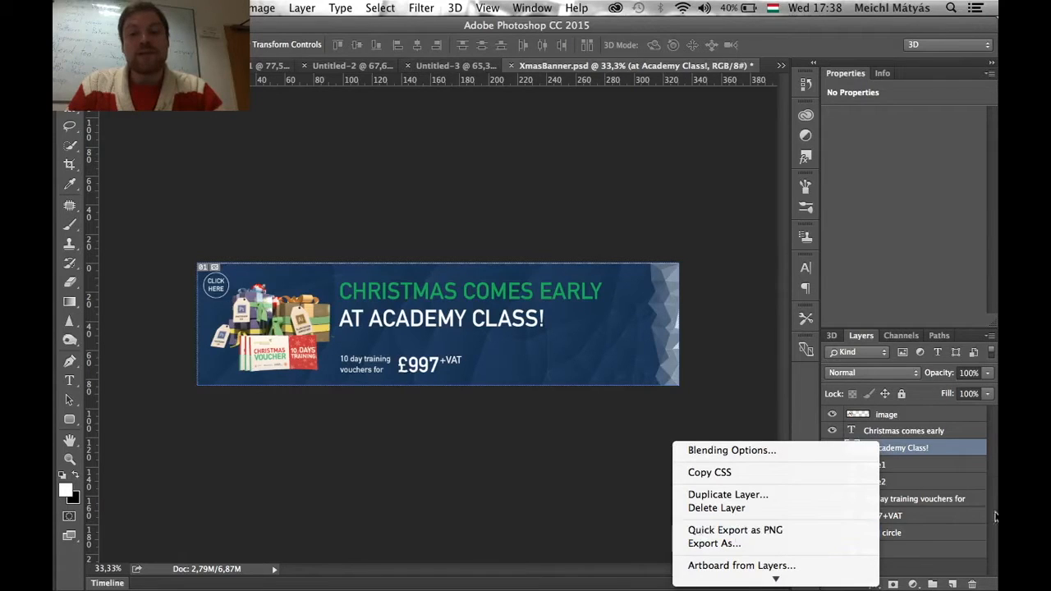
left_click(952, 475)
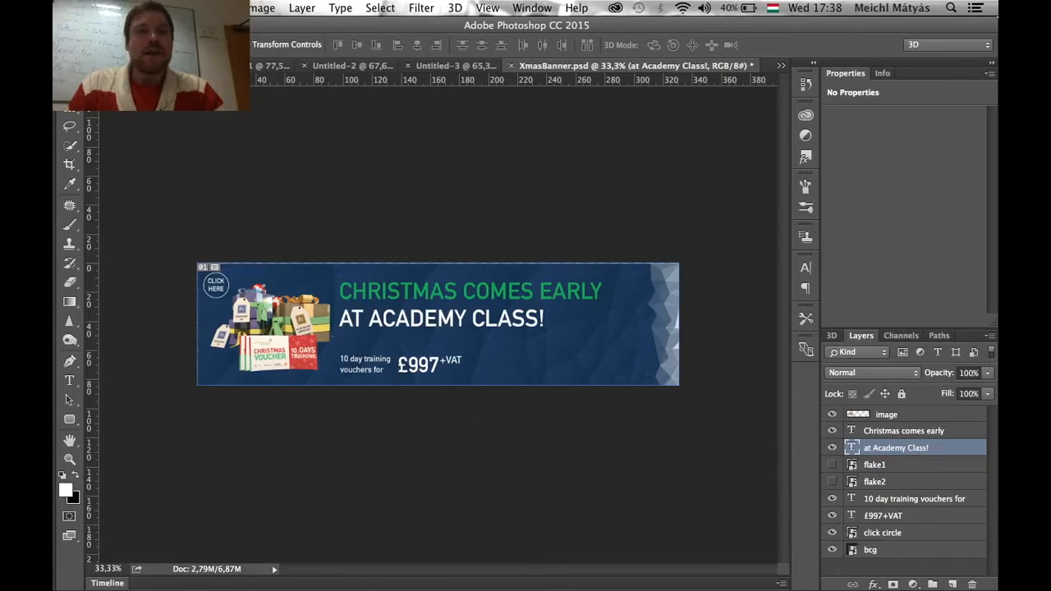
- Turn on image asset generation for XmasBanner.psd
left_click(193, 7)
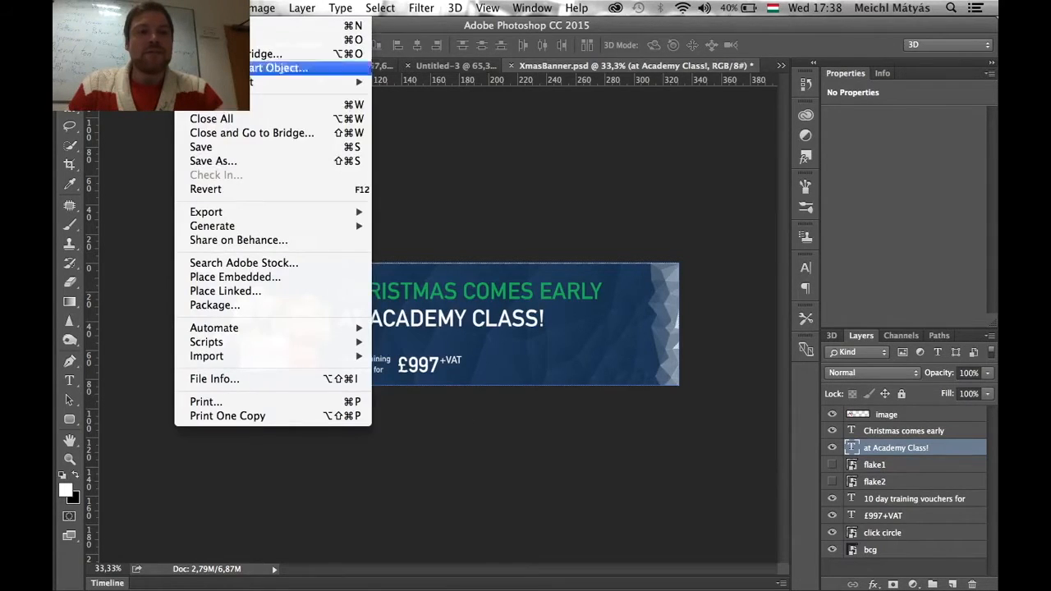
mouse_move(250, 228)
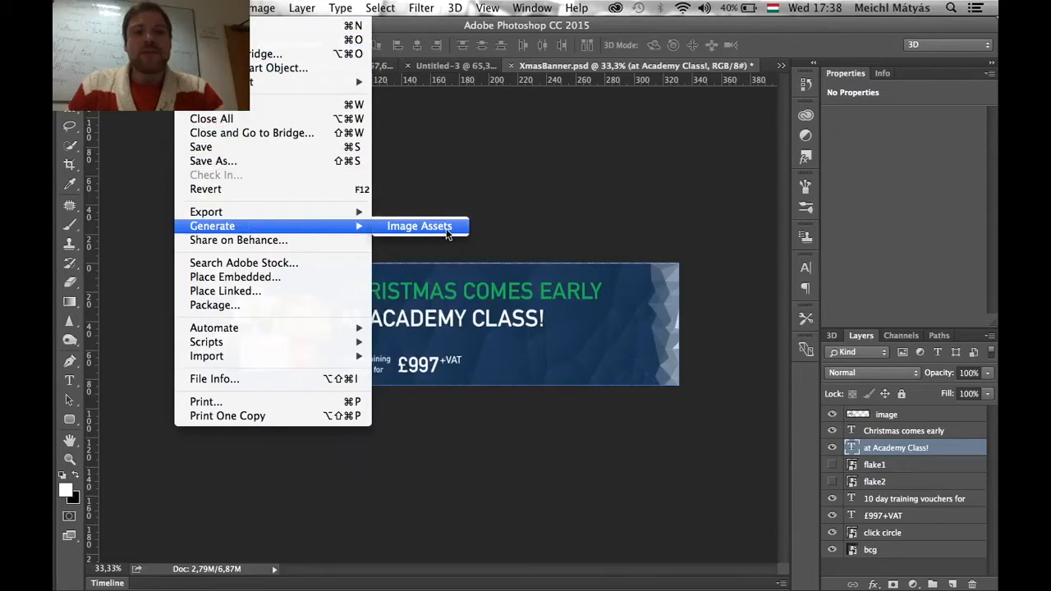
left_click(422, 228)
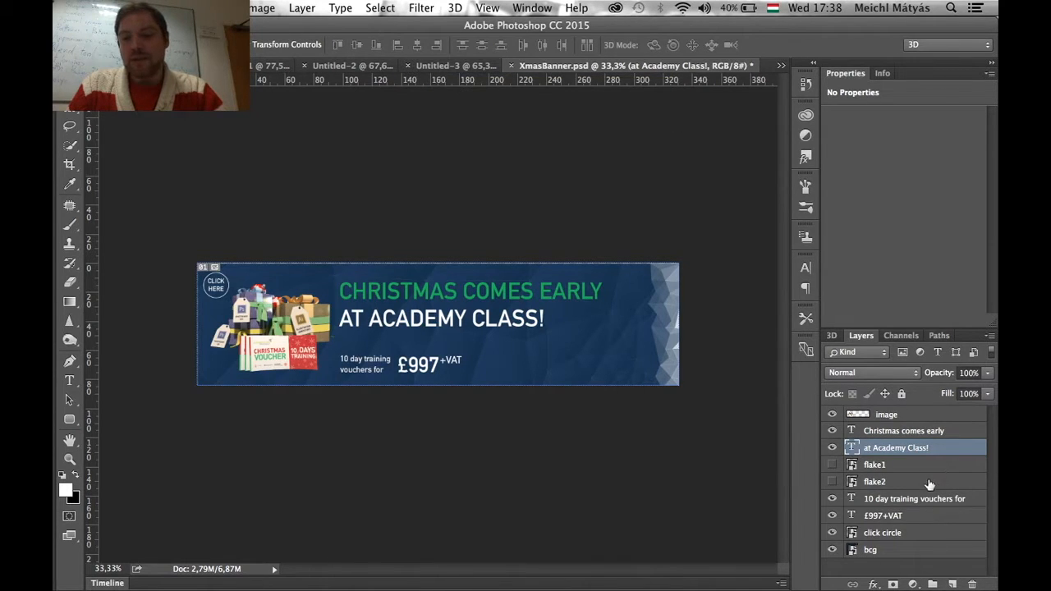
- Rename the bcg layer as bcg.png
left_click(872, 551)
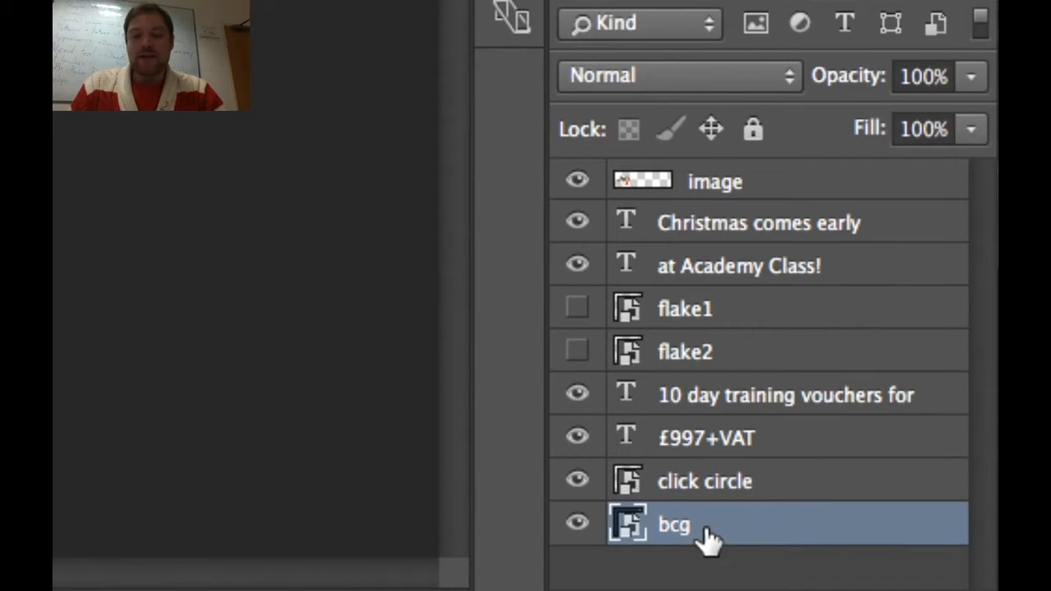
double_click(675, 526)
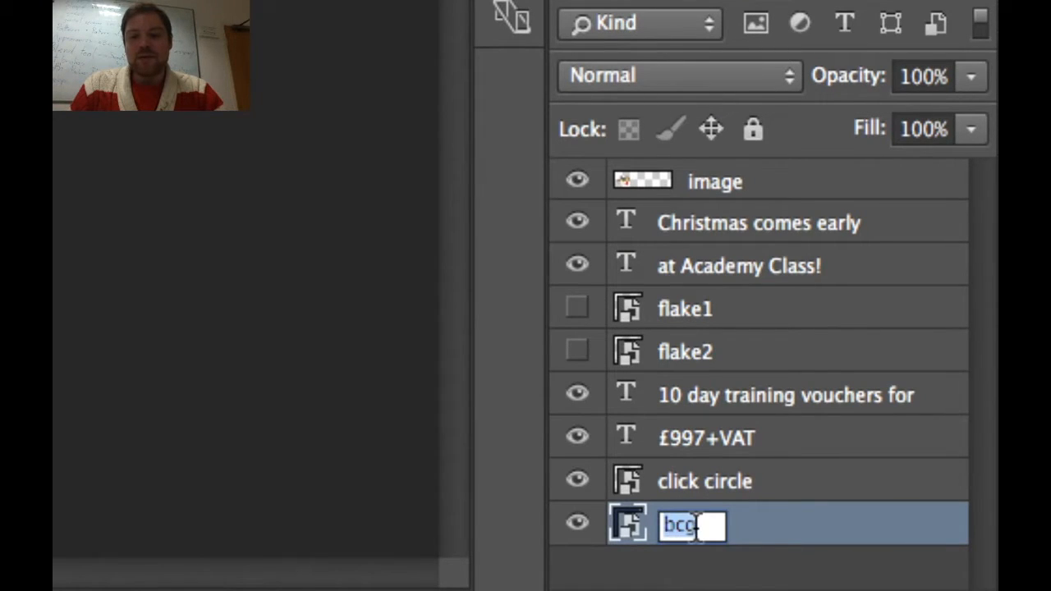
type(".png")
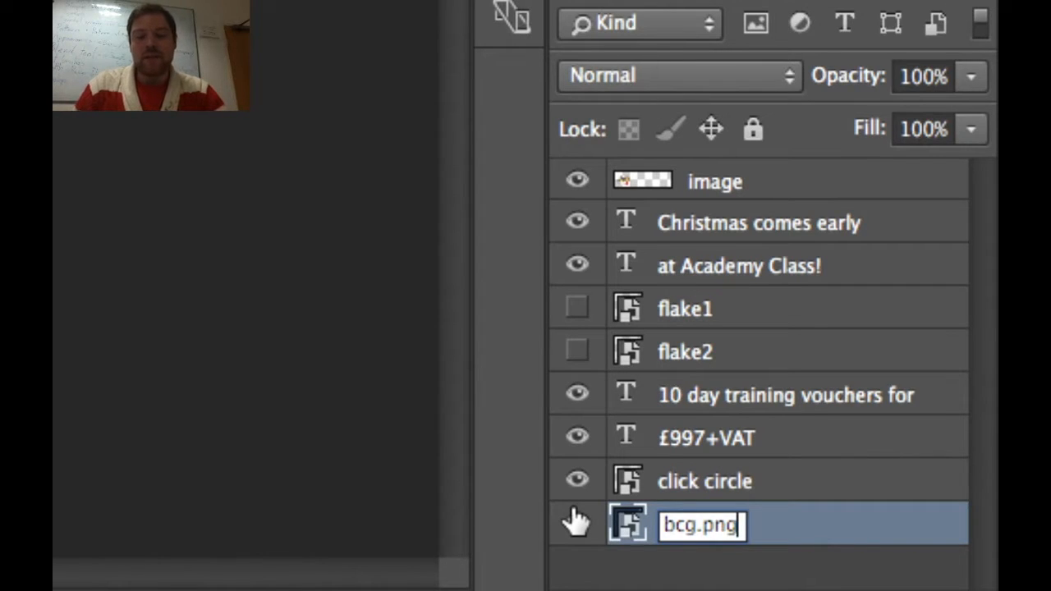
key("Return")
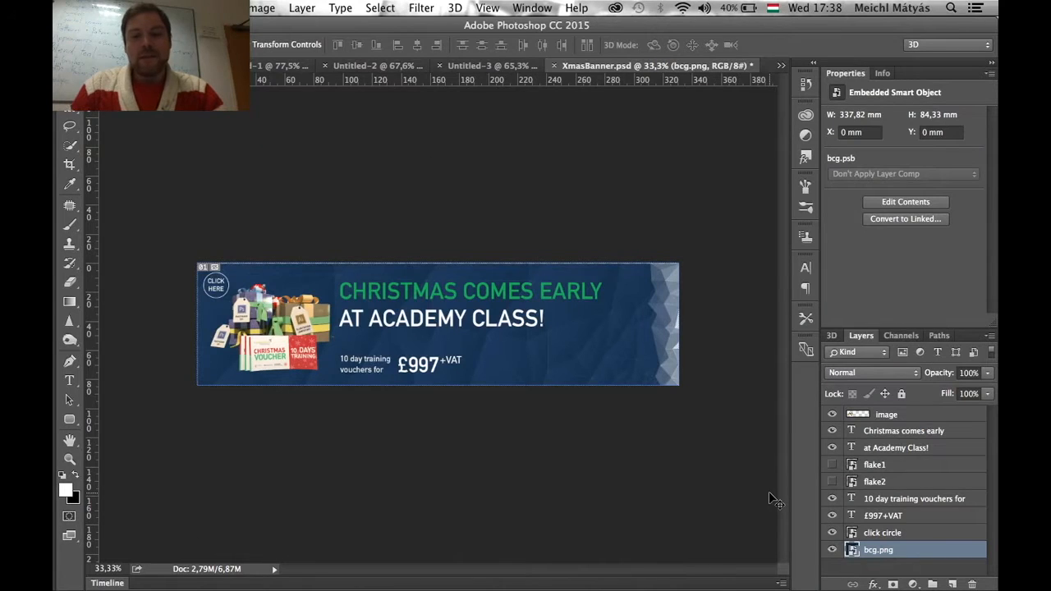
- Switch to Finder, expand the XmasBanner-assets folder and select the bcg.png file
key("super+Tab")
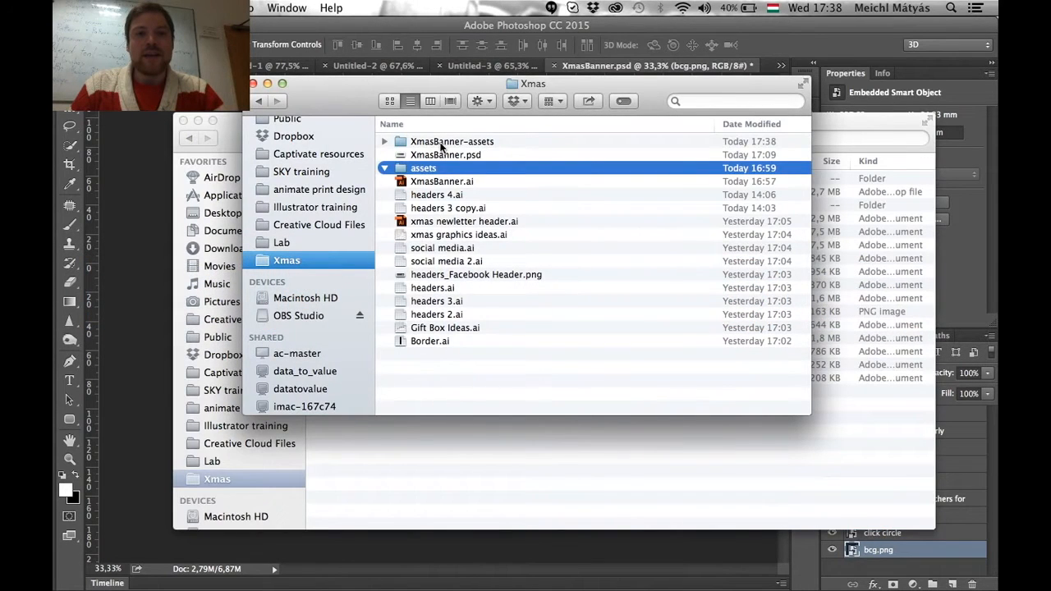
left_click(442, 144)
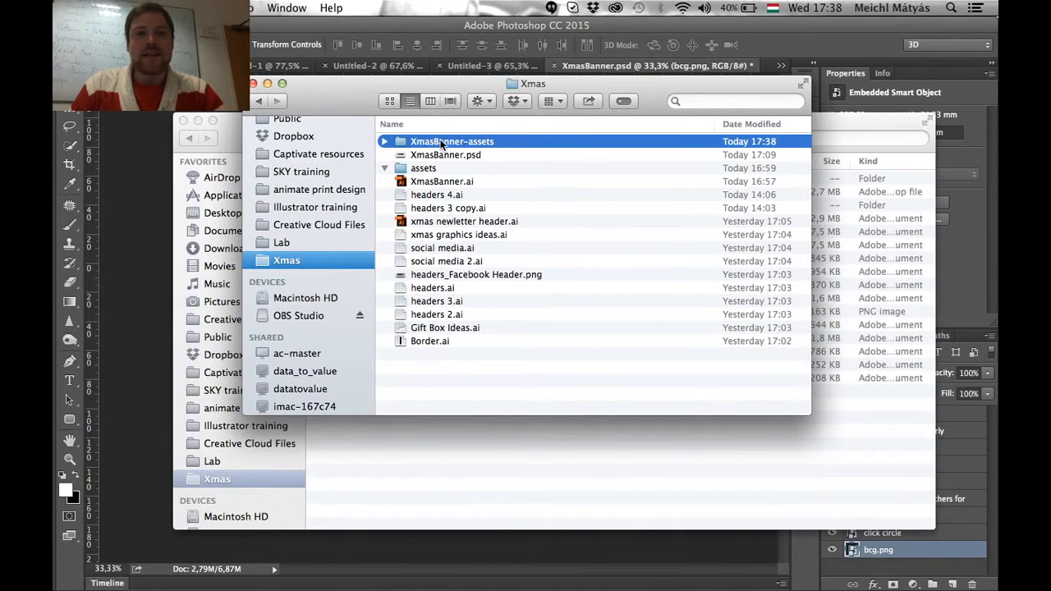
key("Right")
left_click(439, 156)
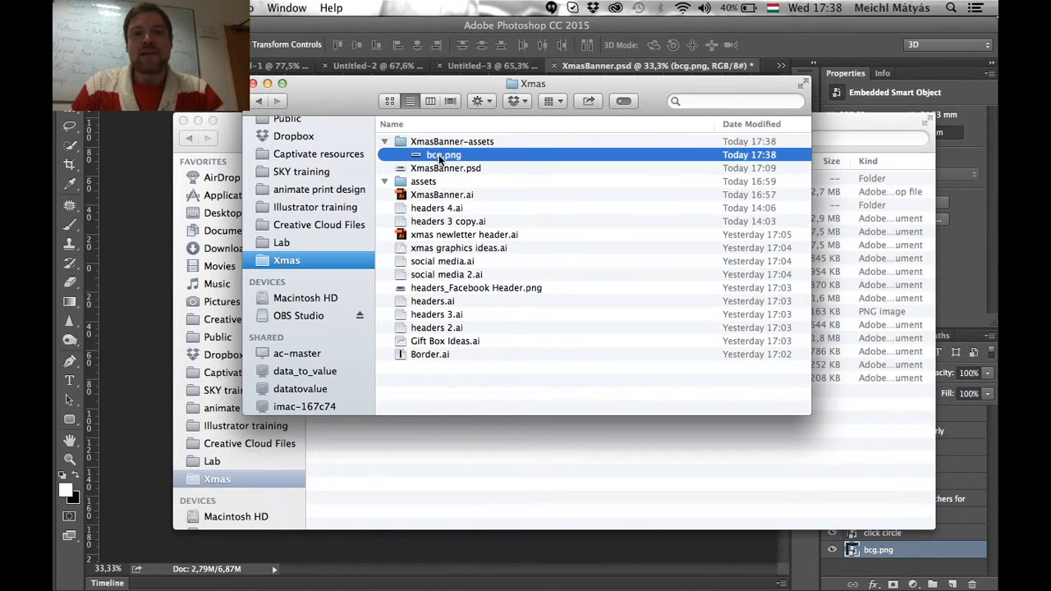
- Preview the generated bcg.png image and switch back to Photoshop
key("space")
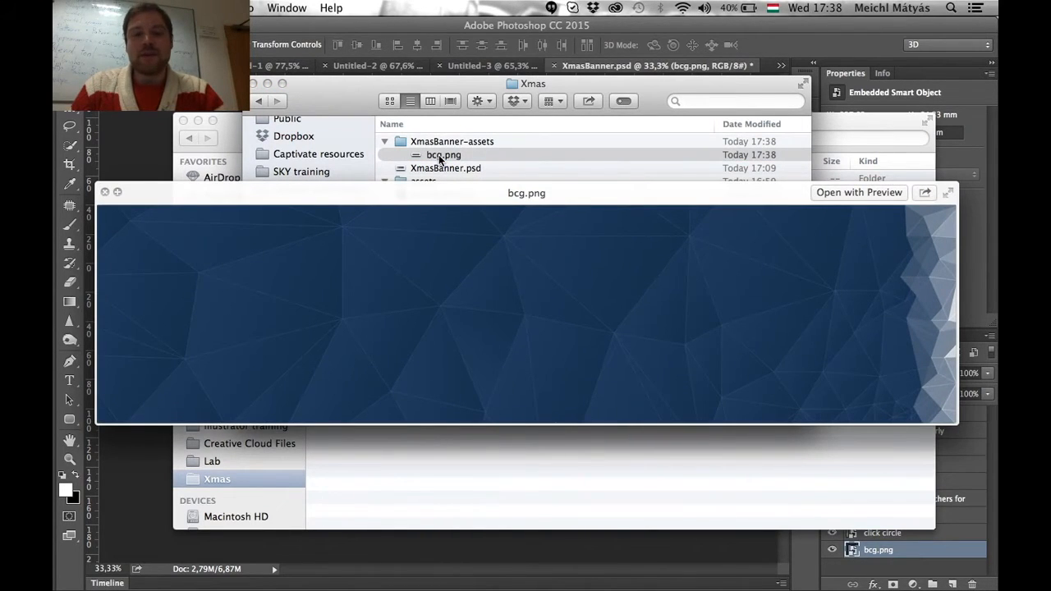
key("space")
key("super+Tab")
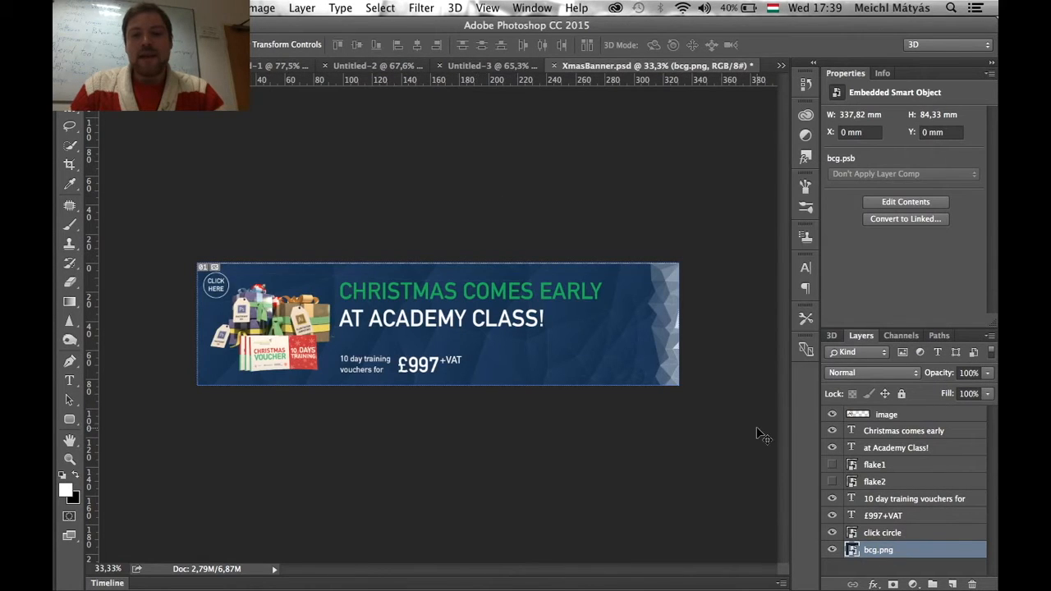
- Rename the click circle layer as click_circle.png
left_click(880, 534)
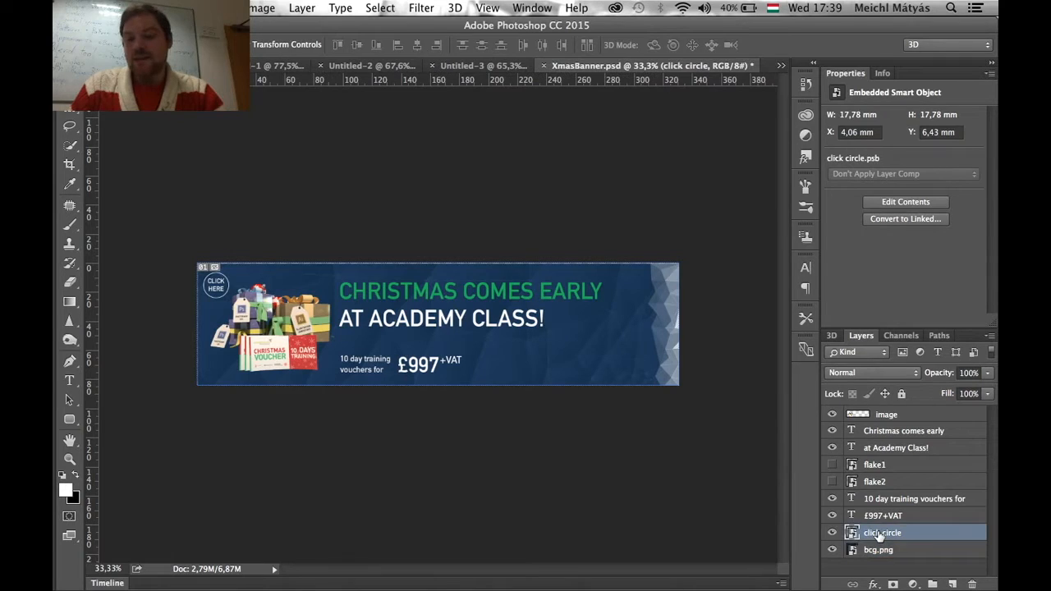
double_click(880, 534)
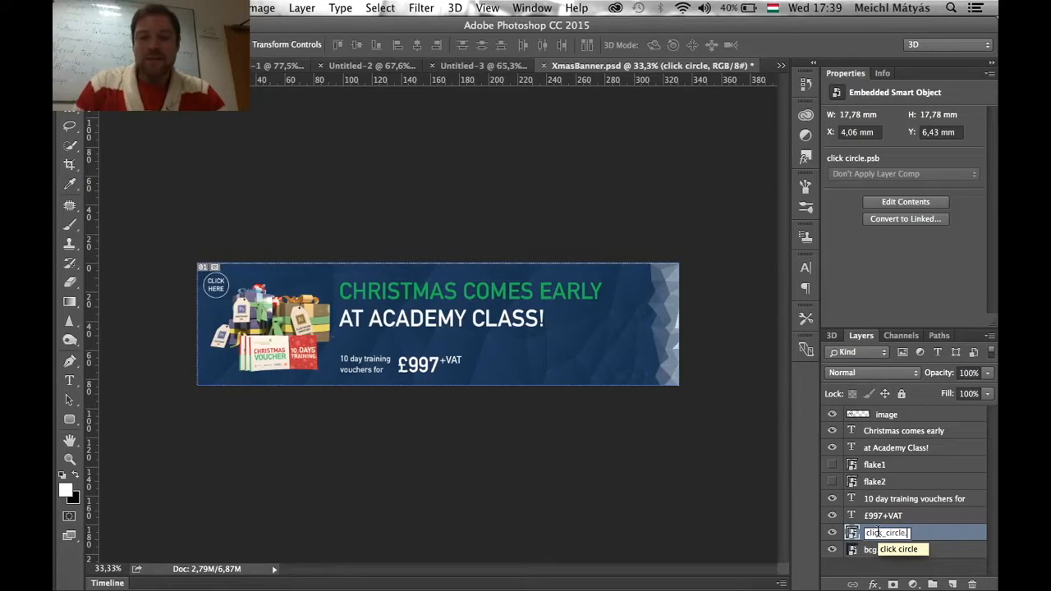
type("click_circle.png")
key("Return")
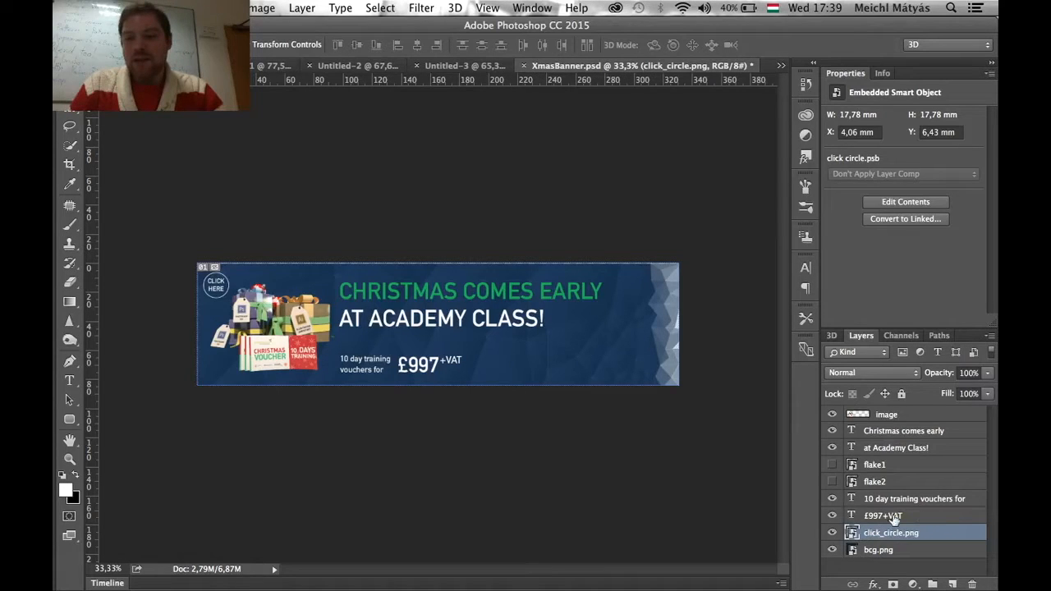
- Add the .png extension to the price text layer's name, making it £997+VAT.png
left_click(889, 523)
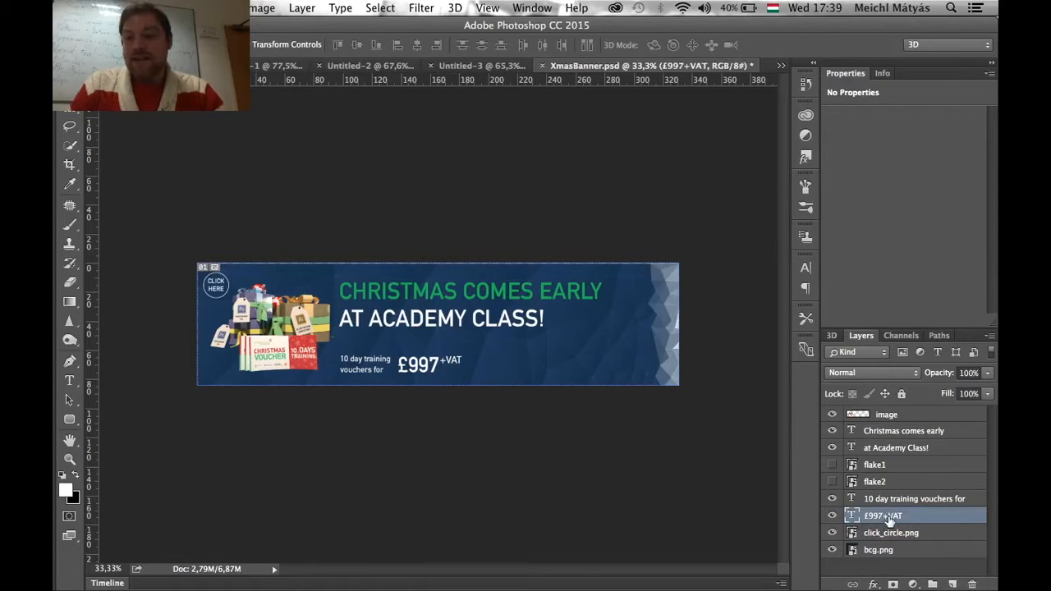
double_click(903, 515)
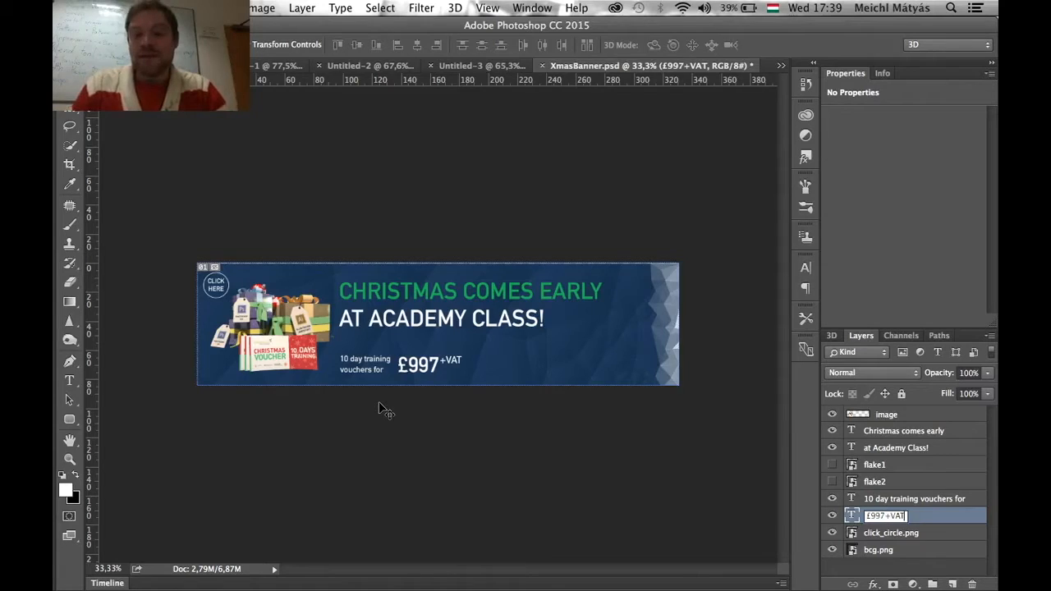
type("png")
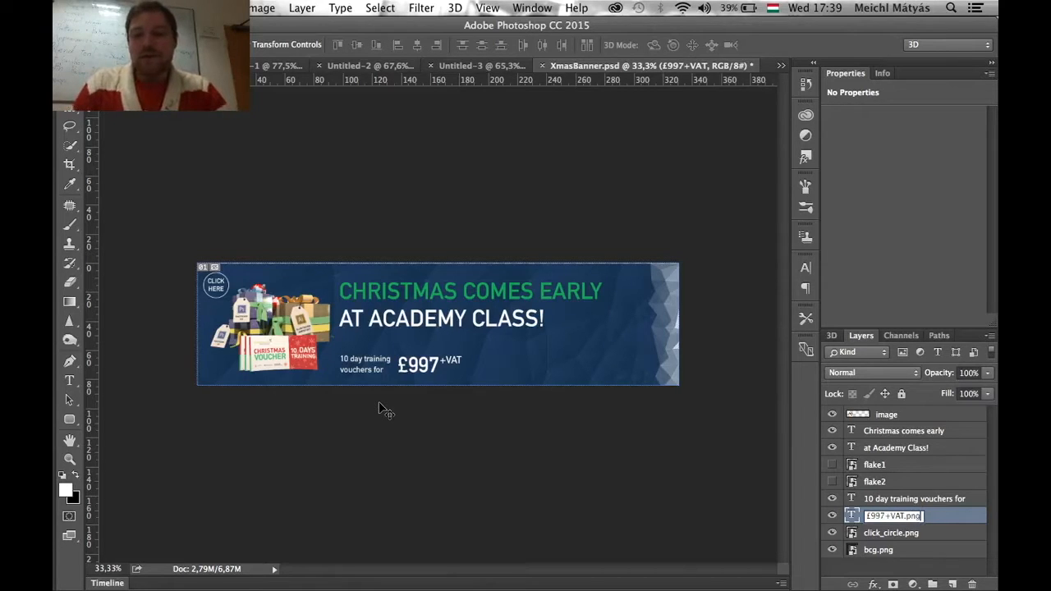
key("Return")
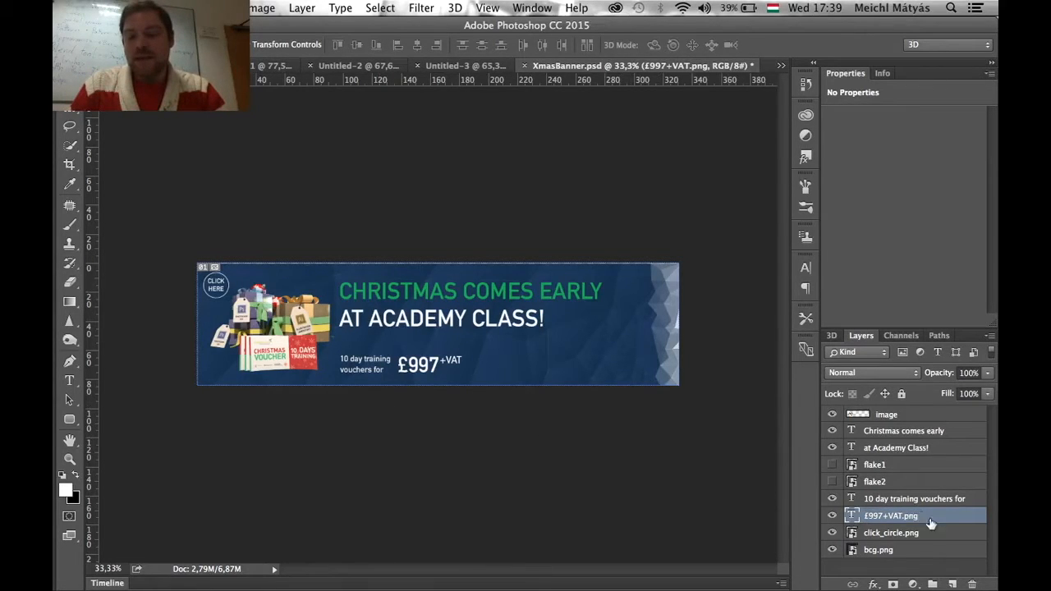
- Rename the "10 day training vouchers for" text layer as 10days.png
left_click(909, 503)
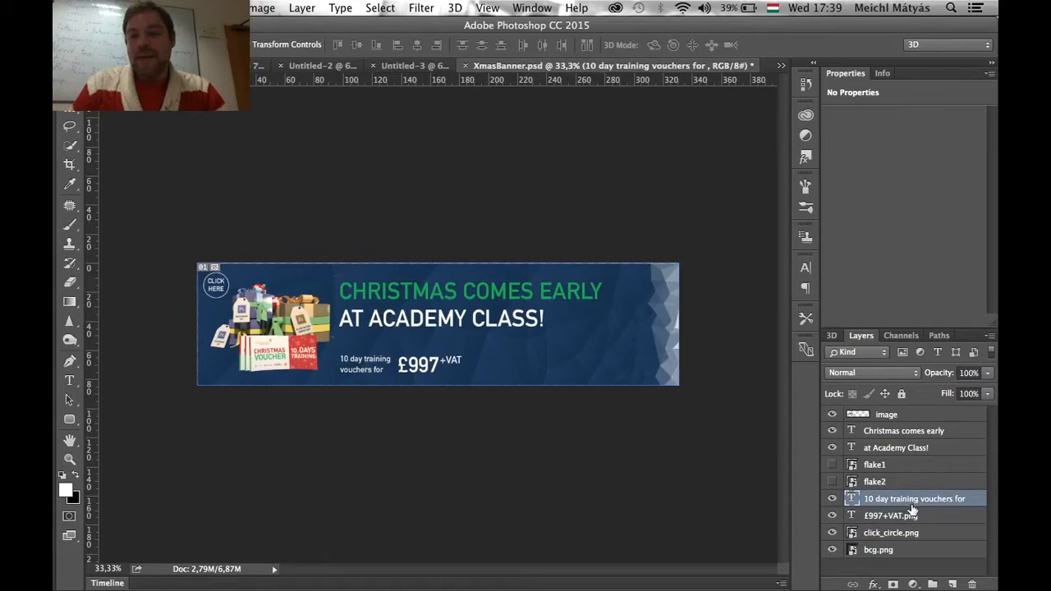
double_click(910, 498)
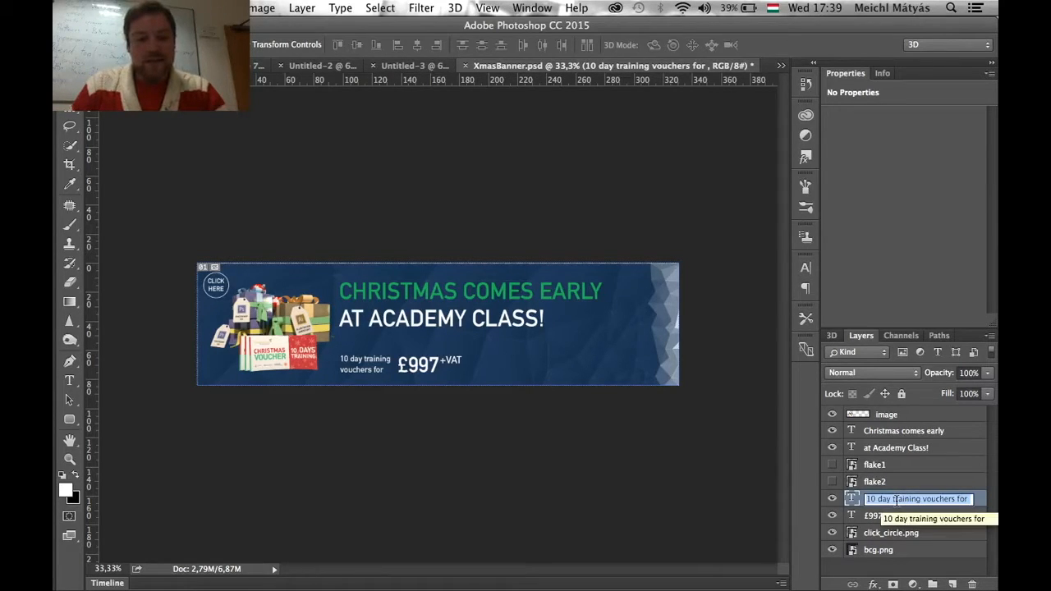
type("10days.png")
key("Return")
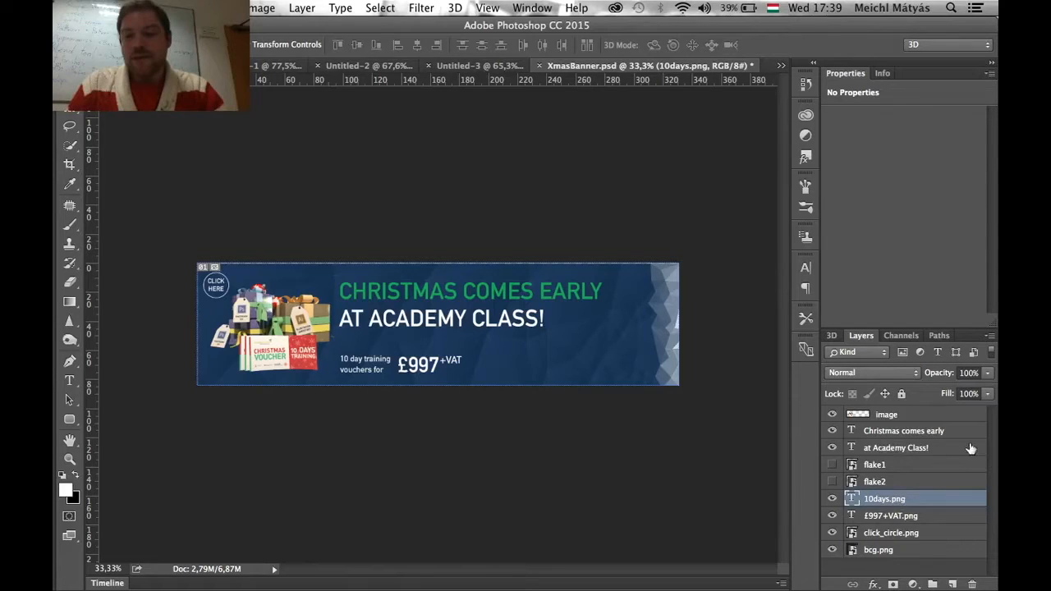
- Rename the "at Academy Class!" text layer as ac_text.png
left_click(882, 454)
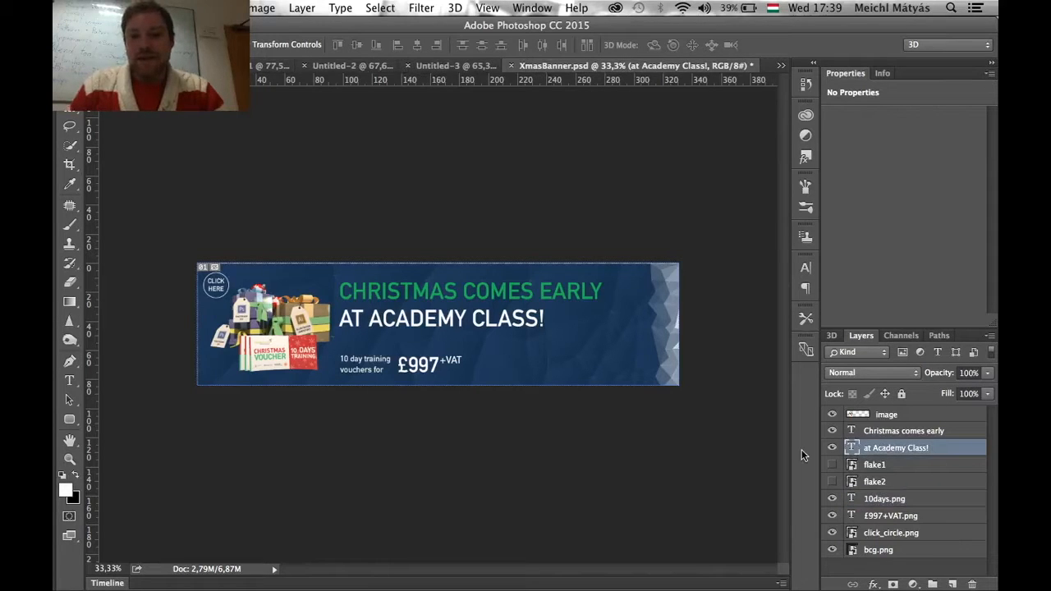
double_click(906, 447)
type("ac_text.png")
key("Return")
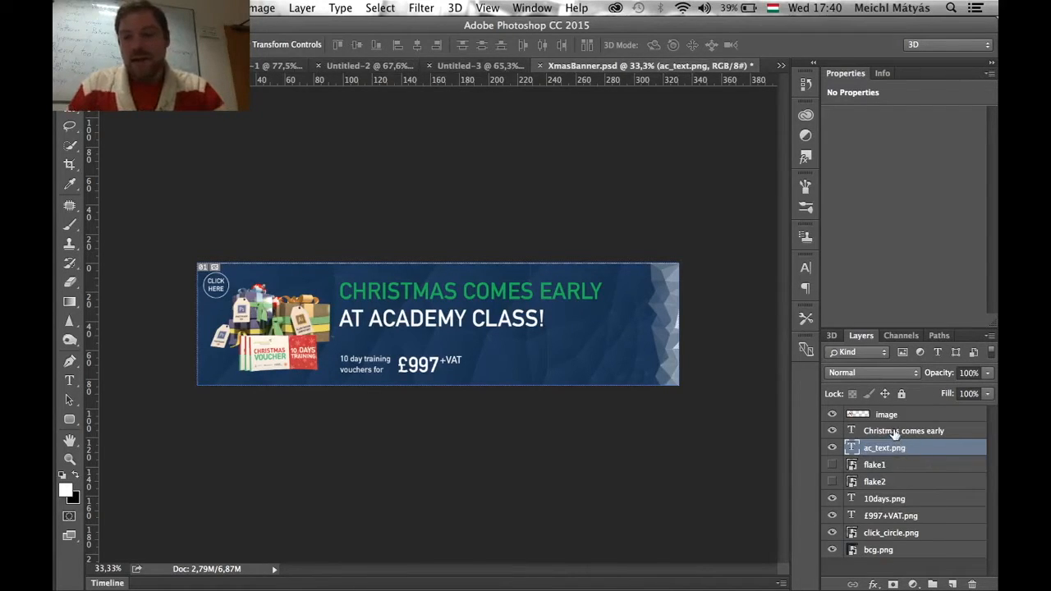
- Rename the "Christmas comes early" text layer as xmas_txt.png
left_click(895, 433)
double_click(896, 433)
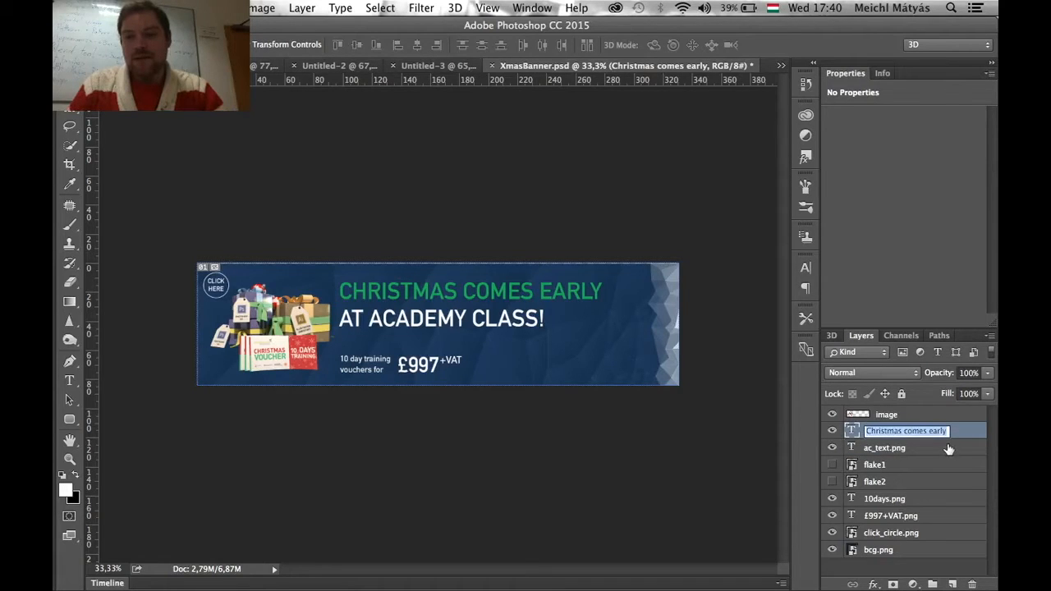
type("xm")
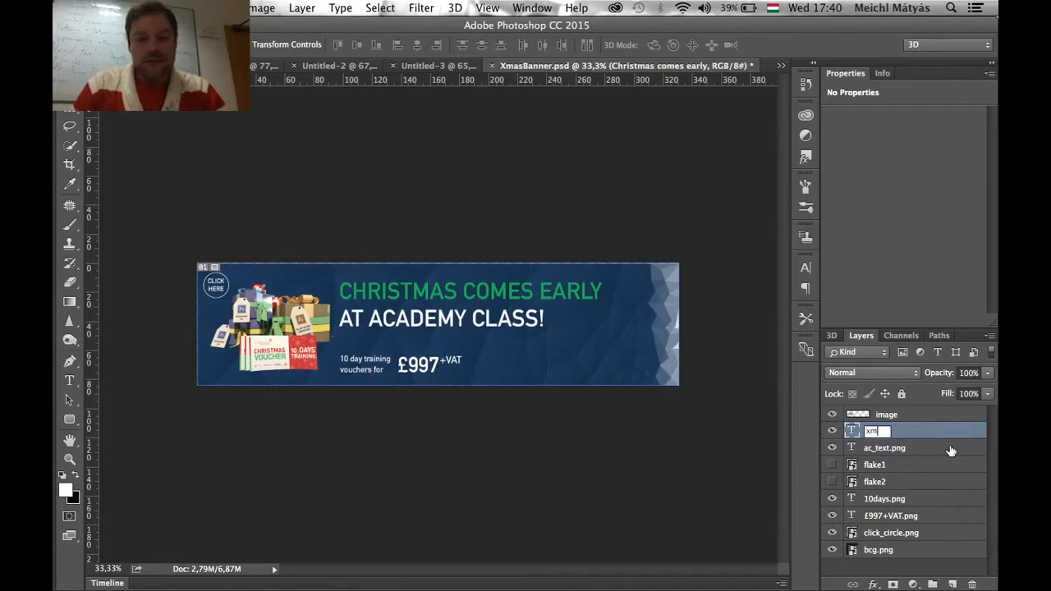
type("as.png")
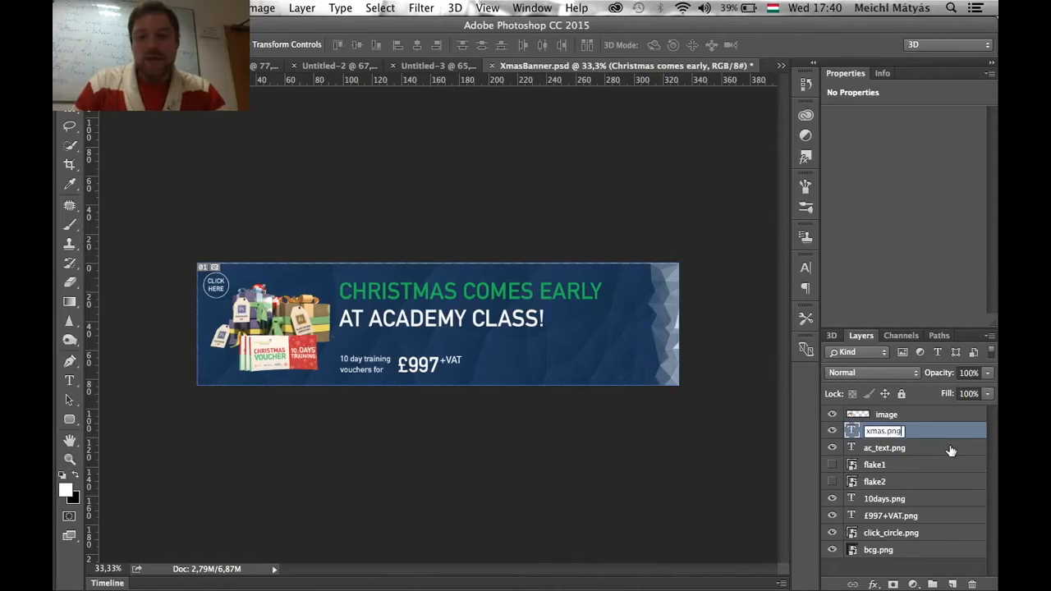
type("_txt")
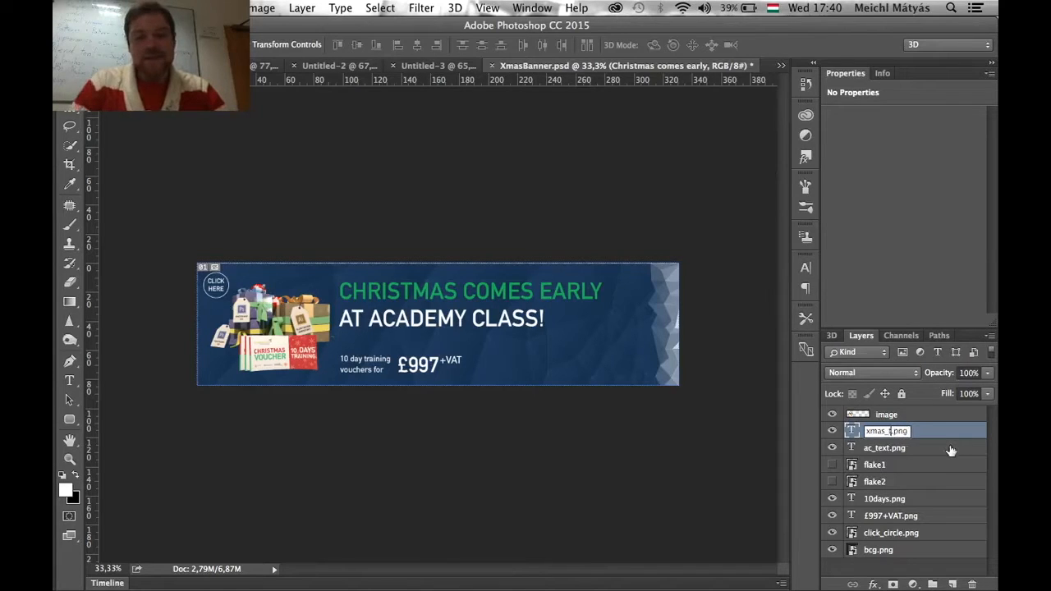
key("Return")
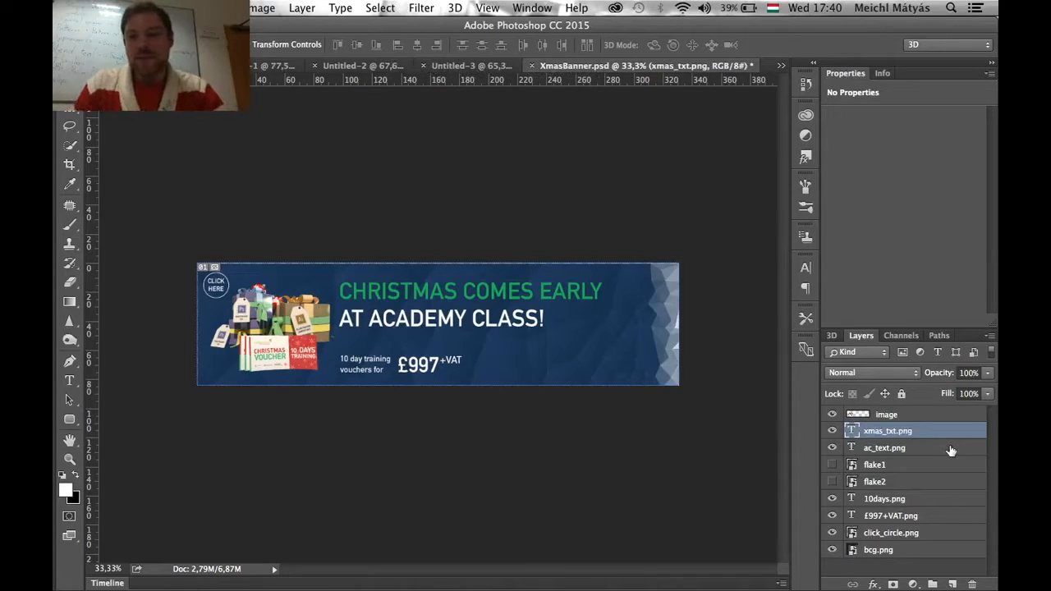
- Check what the image layer contains by toggling its visibility, and rename it as boxes.png
left_click(891, 414)
left_click(830, 416)
left_click(831, 415)
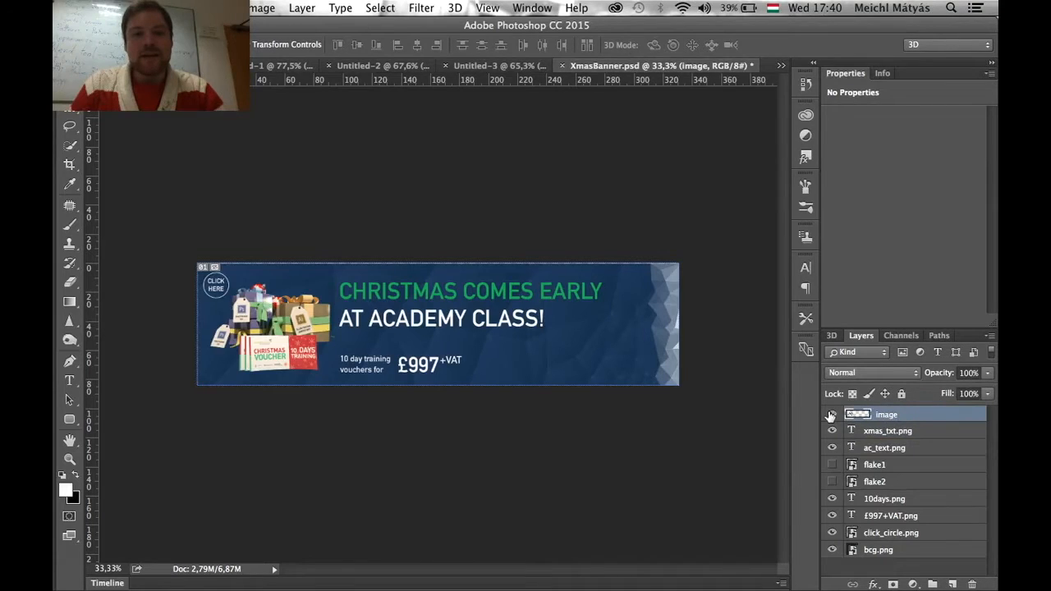
double_click(893, 416)
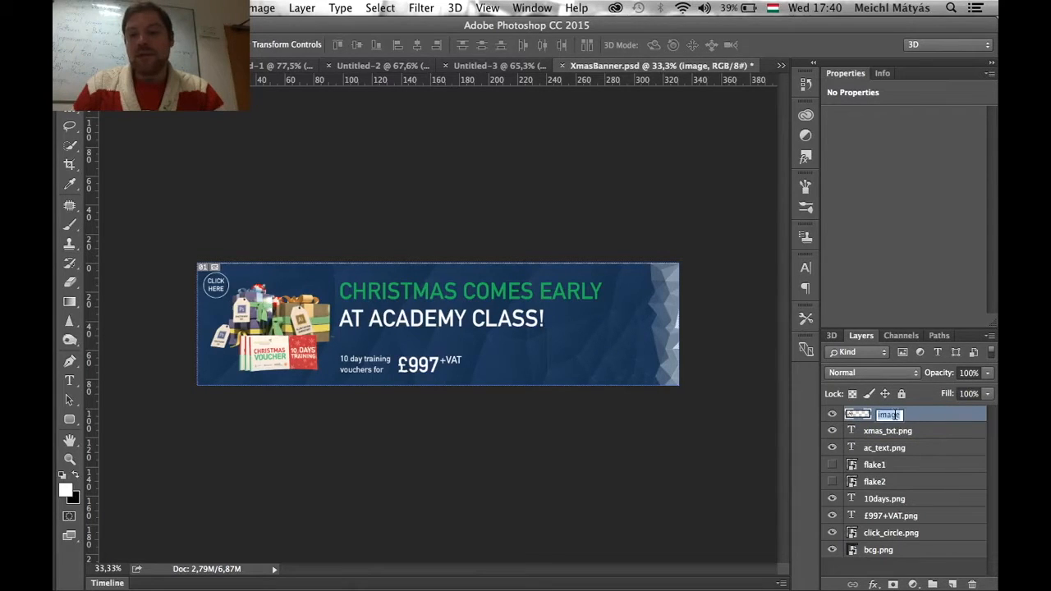
left_click(901, 414)
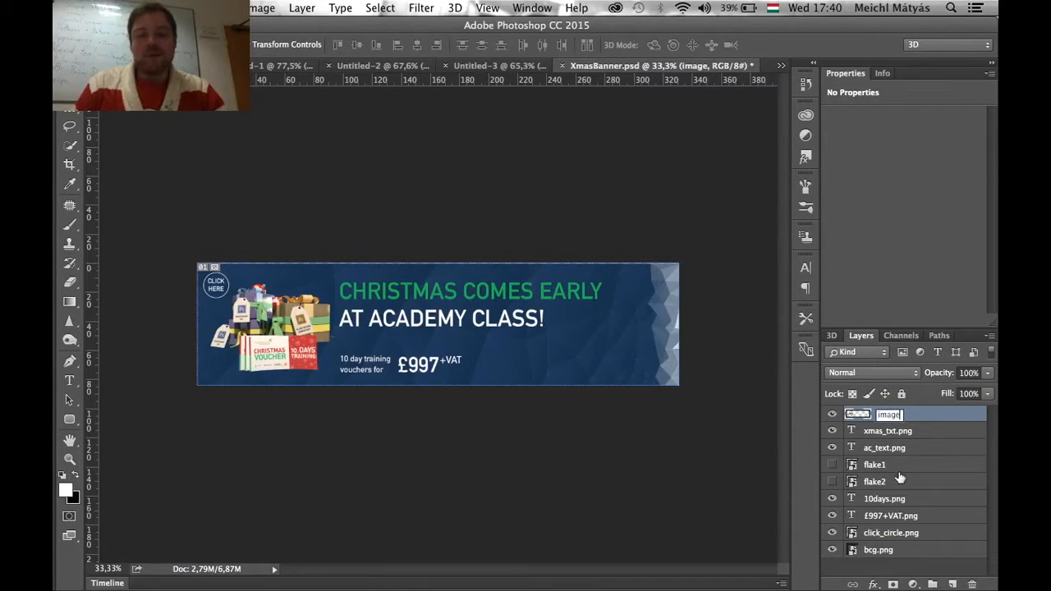
key("super+a")
type("boxes.png")
key("Return")
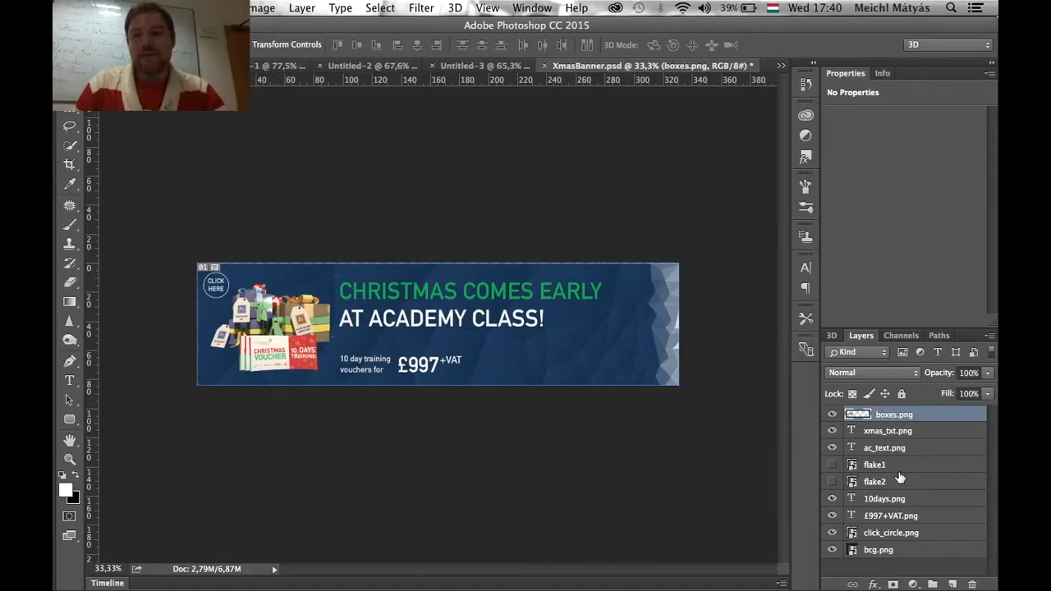
- Switch to Finder and preview the generated PNG files in the XmasBanner-assets folder, from boxes.png through bcg.png
key("super+Tab")
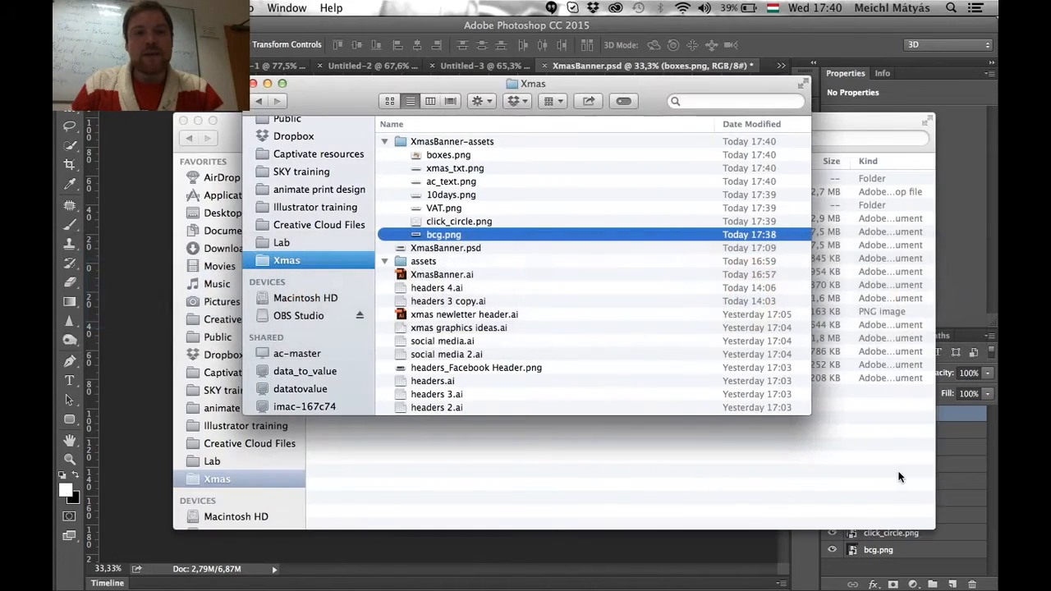
left_click(448, 142)
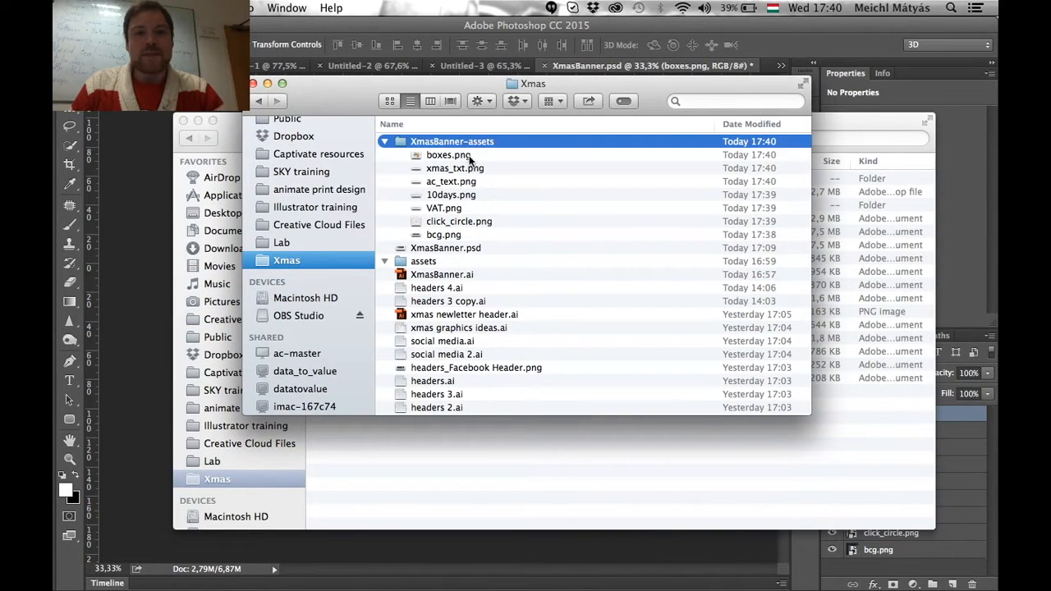
left_click(465, 156)
key("space")
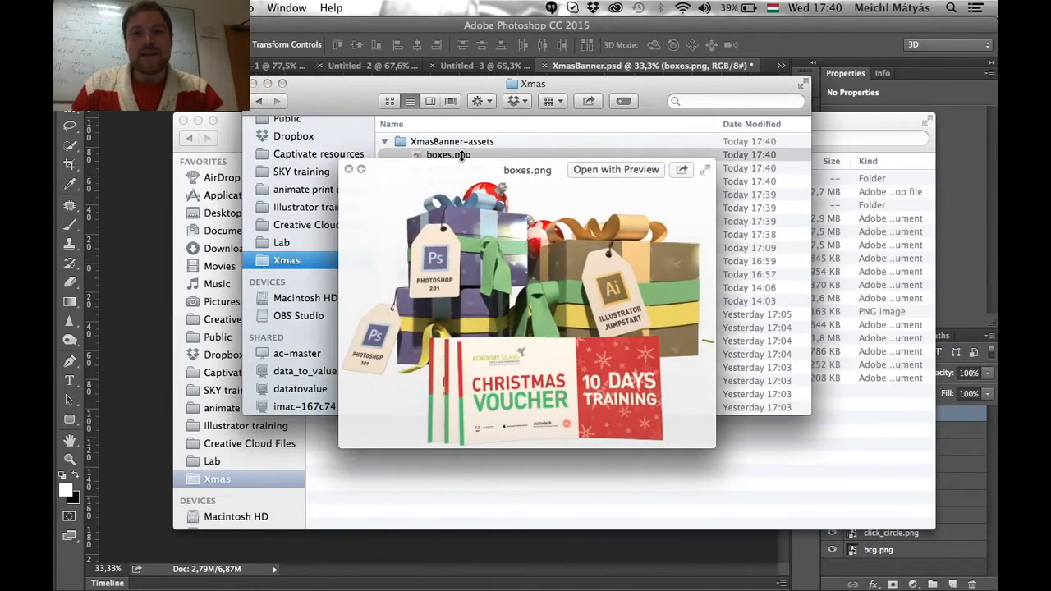
key("Down")
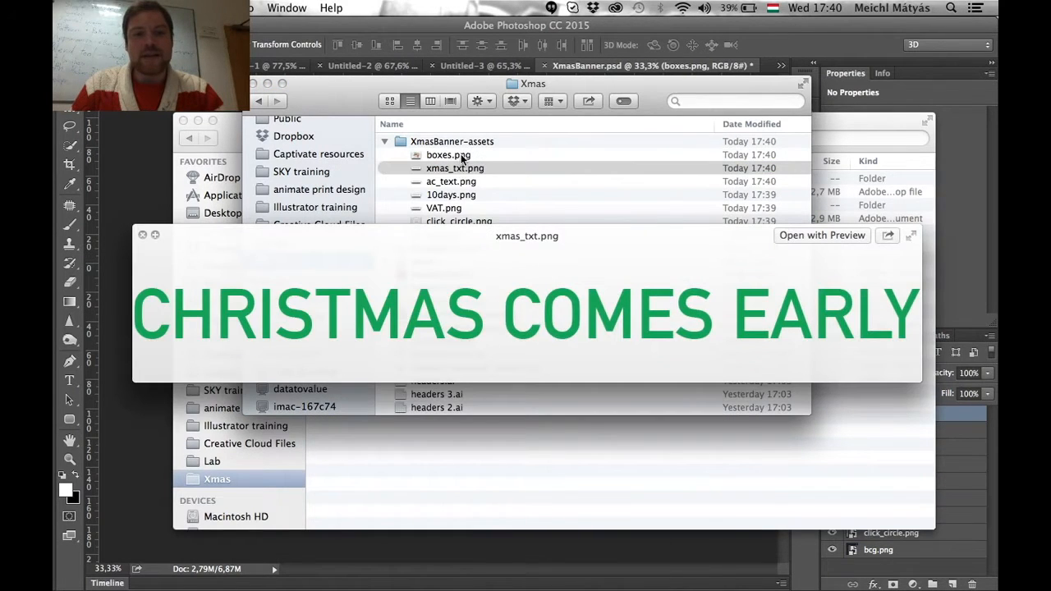
key("Down")
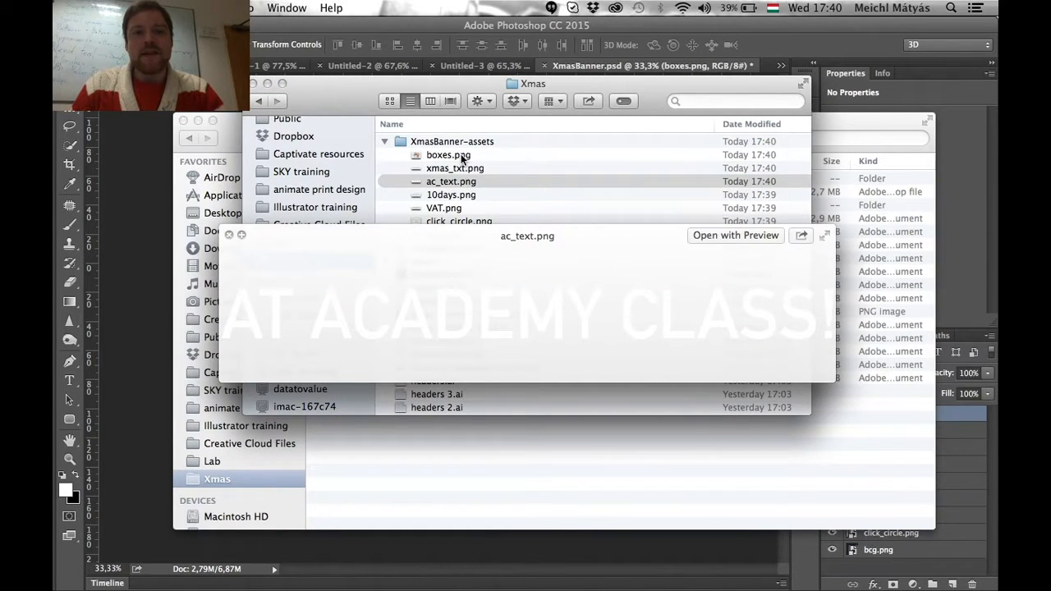
left_click_drag(463, 239, 471, 289)
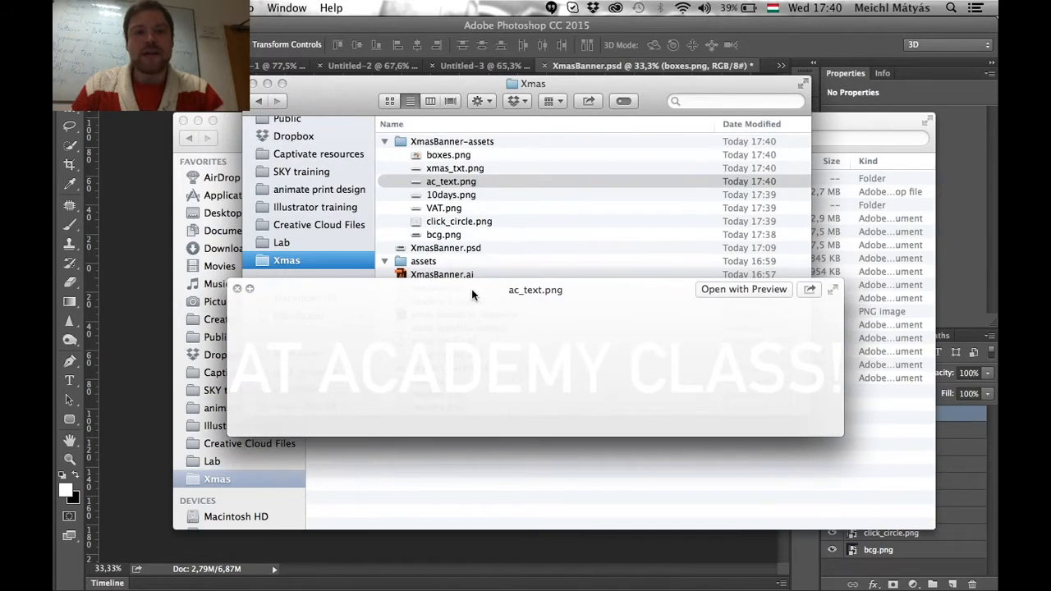
key("Down")
key("Down")
key("Down")
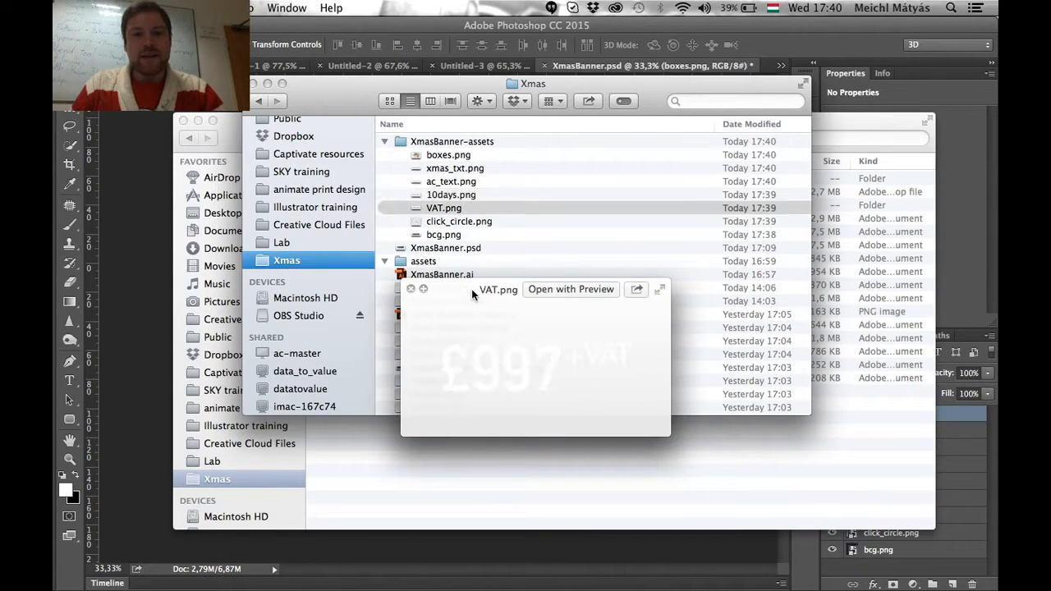
left_click_drag(472, 289, 364, 31)
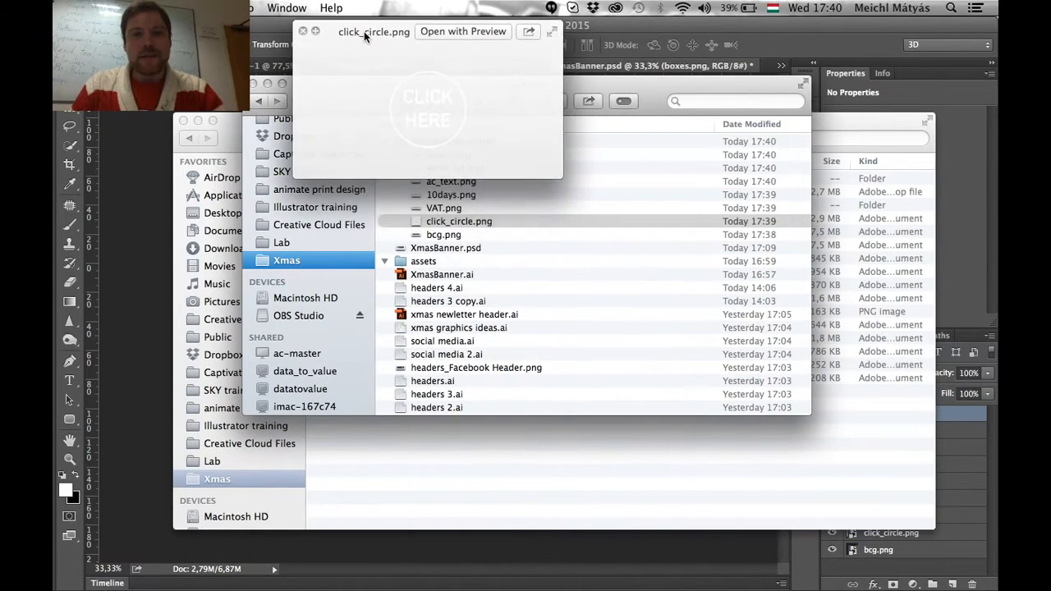
left_click(301, 31)
left_click(471, 233)
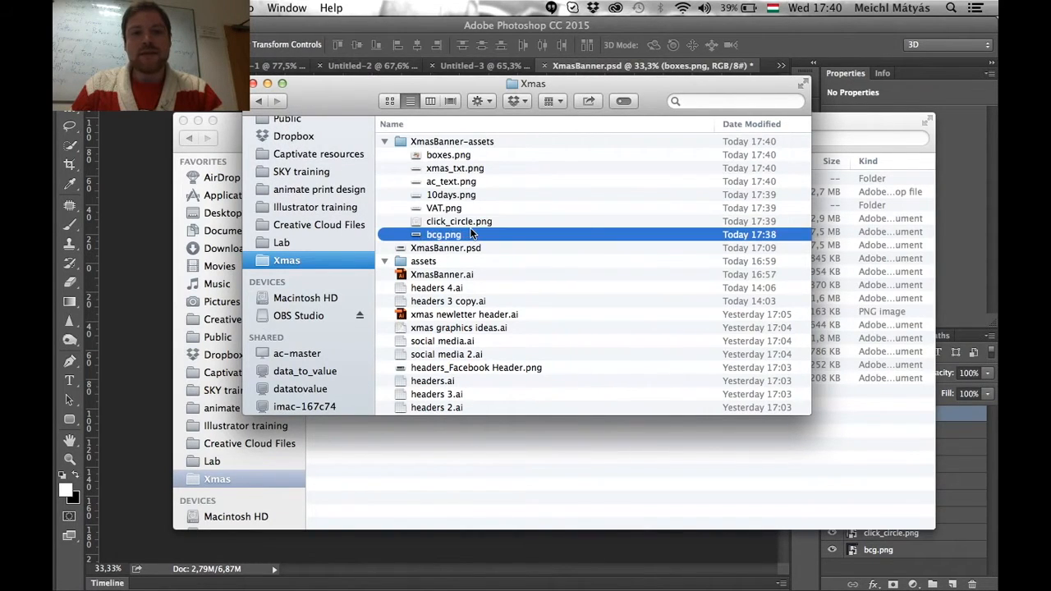
key("space")
key("space")
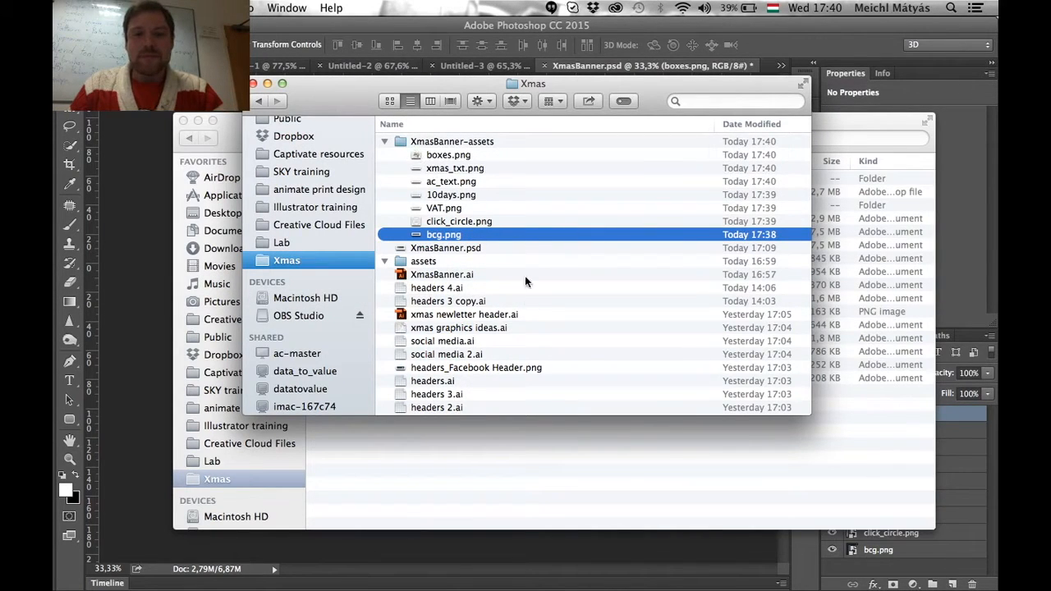
- Duplicate the XmasBanner-assets folder within the Xmas folder
left_click(399, 142)
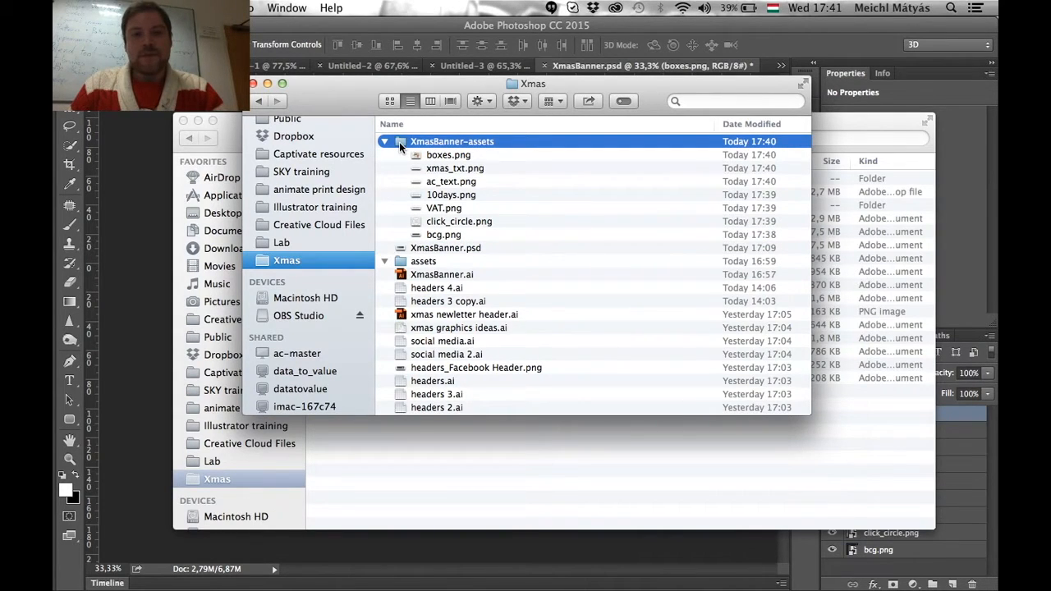
key("super+d")
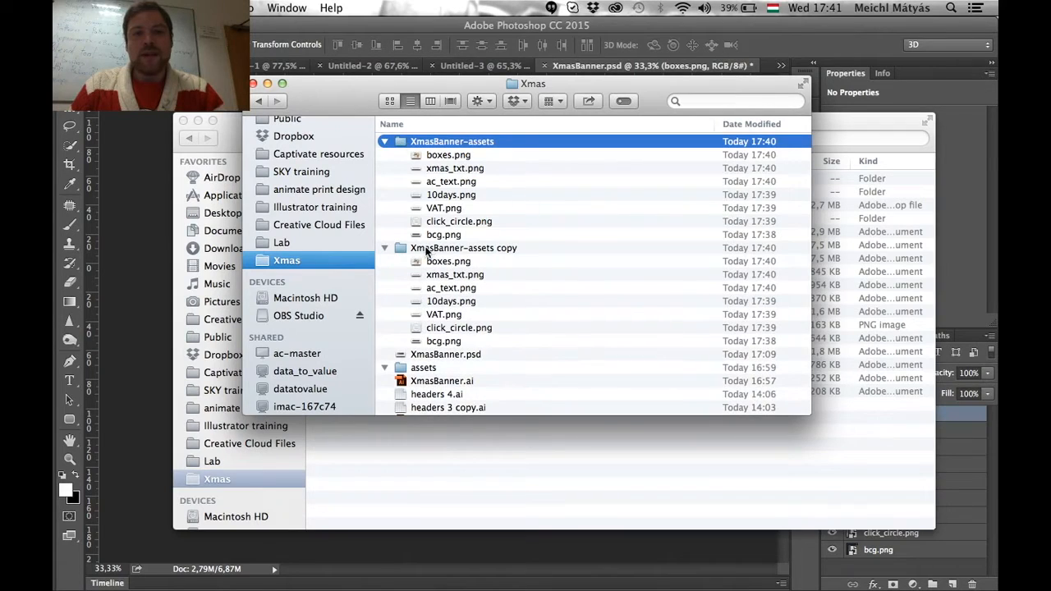
- Rename the duplicated XmasBanner-assets folder as images and collapse the original XmasBanner-assets folder
left_click(427, 251)
left_click(426, 248)
type("images")
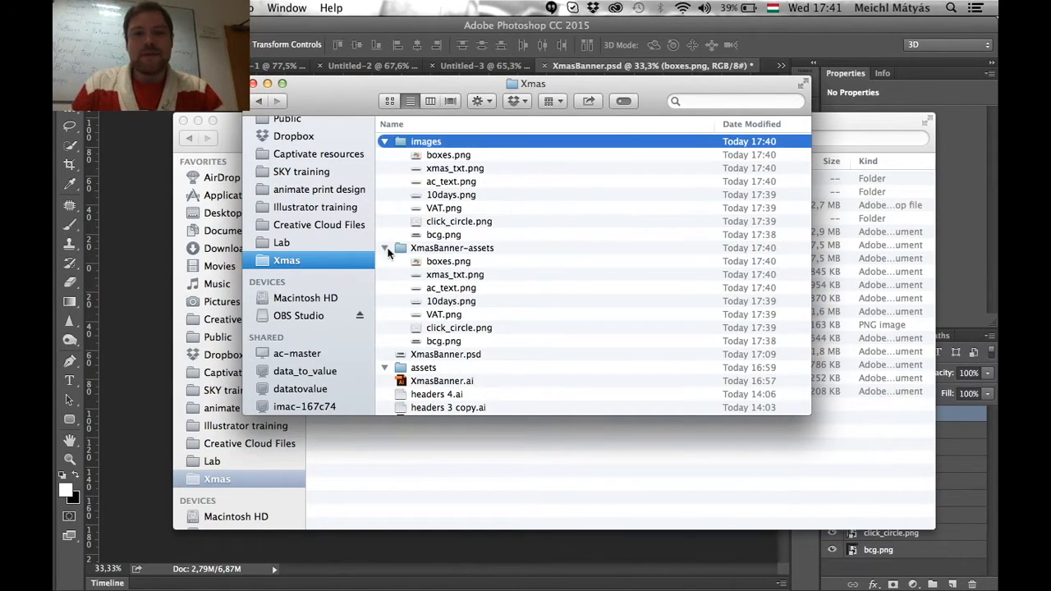
left_click(384, 248)
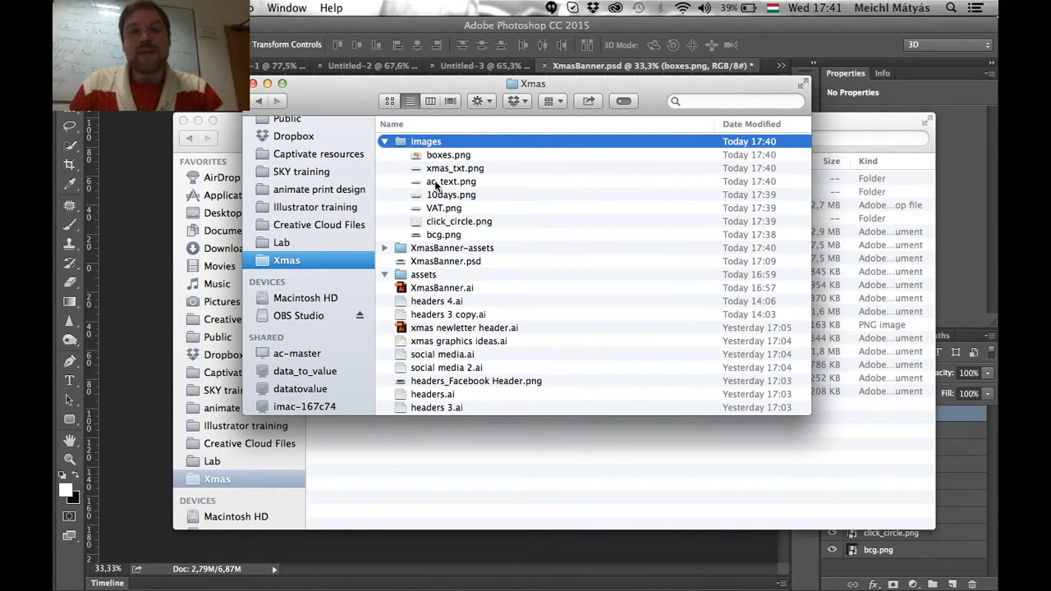
- Switch from Finder to the untitled composition in Edge Animate
key("super+Tab")
key("super+Tab")
key("super+Tab")
key("super+Tab")
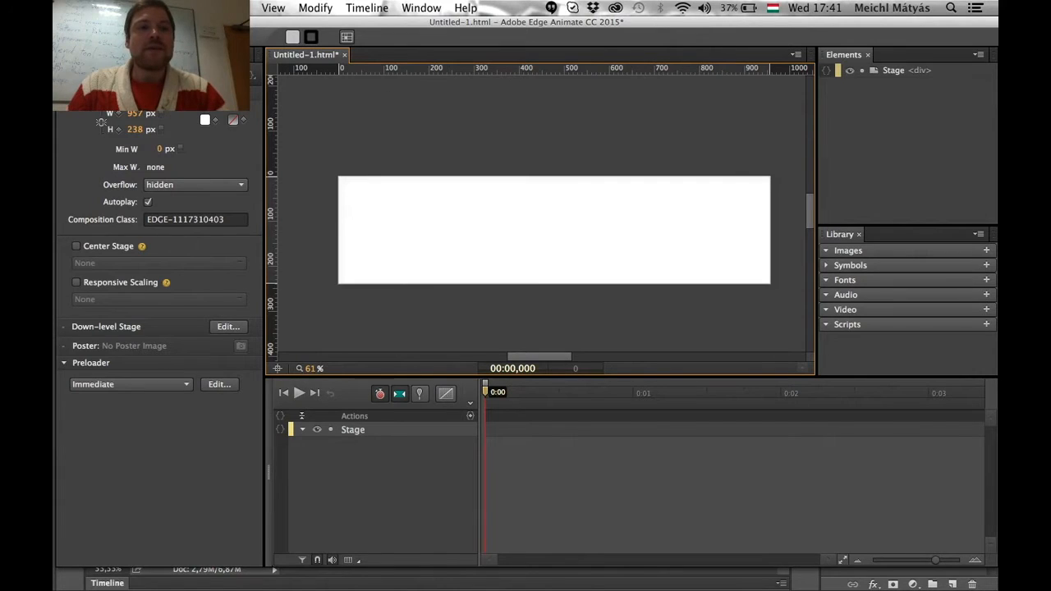
- Save the composition as the HTML file banner1 in its own folder within the Xmas folder
left_click(210, 8)
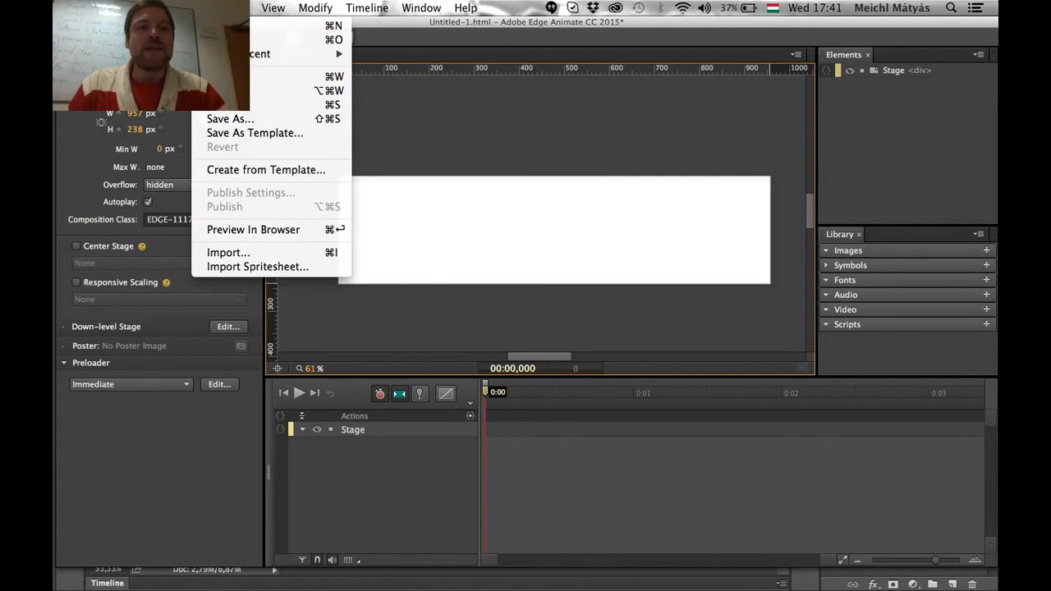
left_click(266, 118)
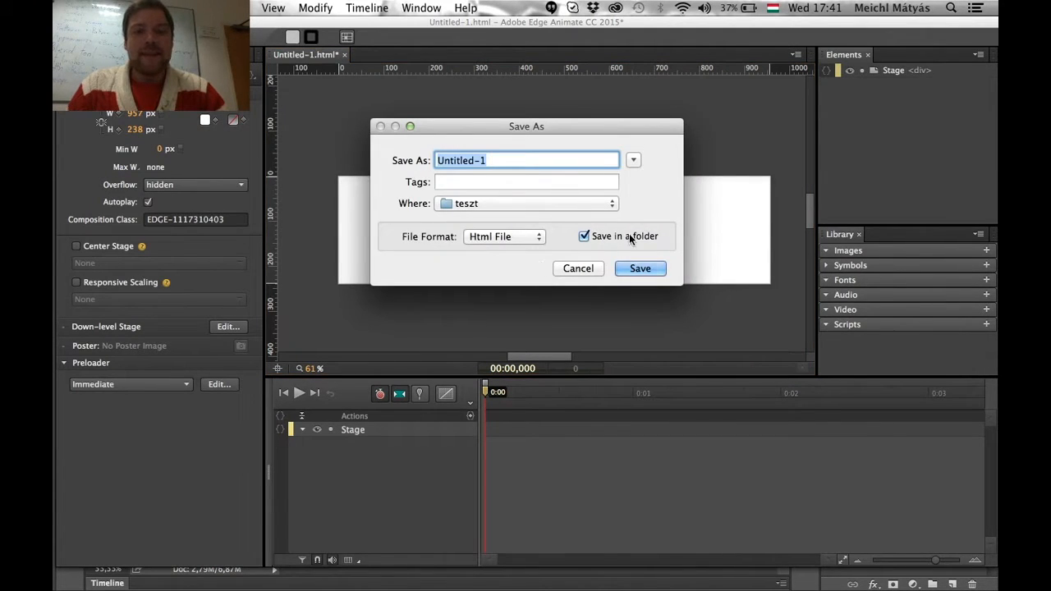
left_click(638, 160)
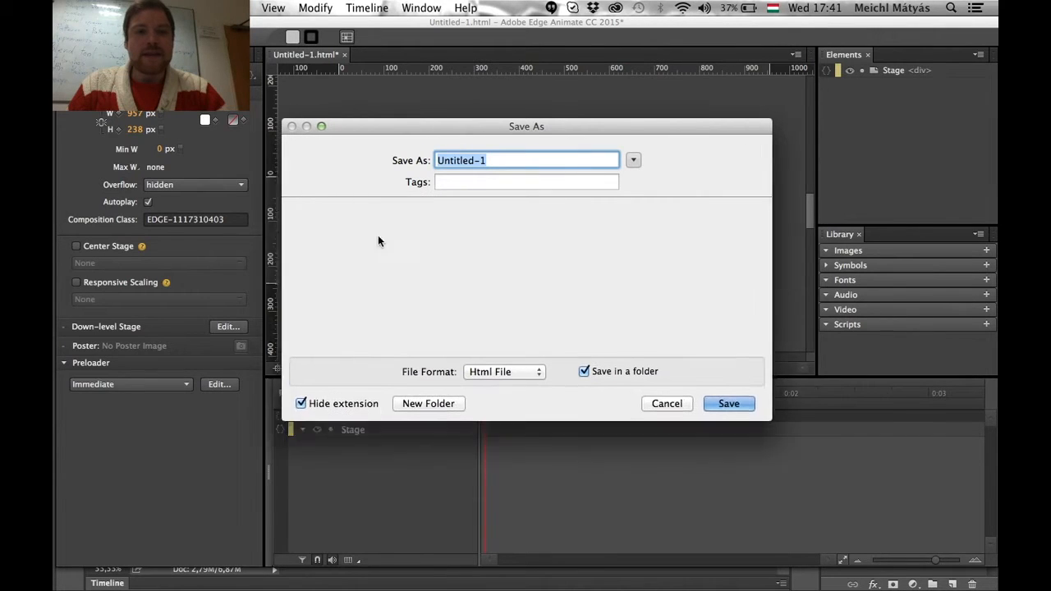
scroll(319, 320, "down", 3)
scroll(318, 320, "down", 5)
scroll(344, 316, "up", 3)
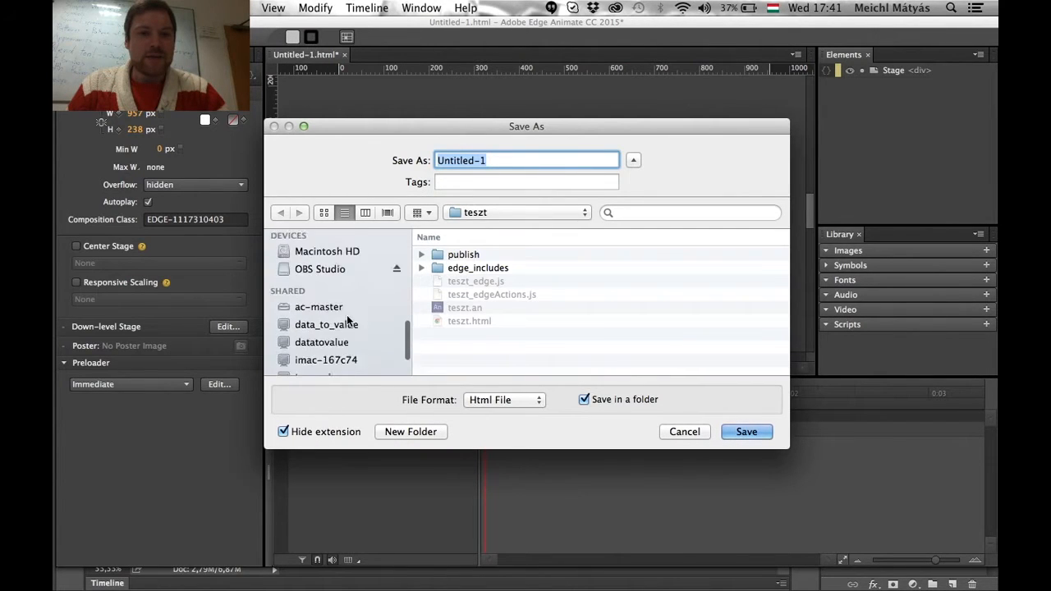
left_click(306, 273)
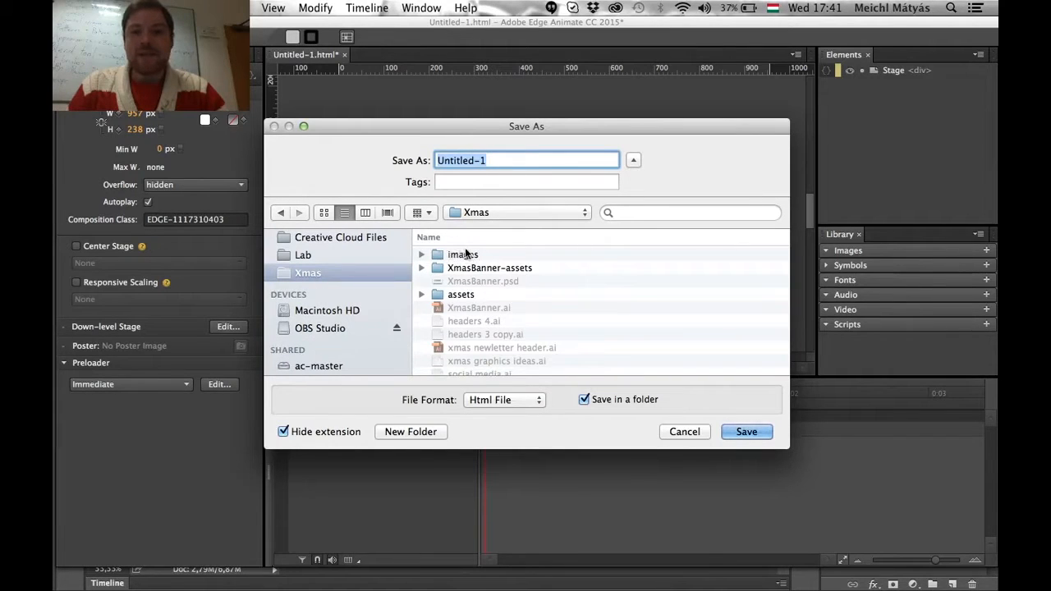
type("banner1")
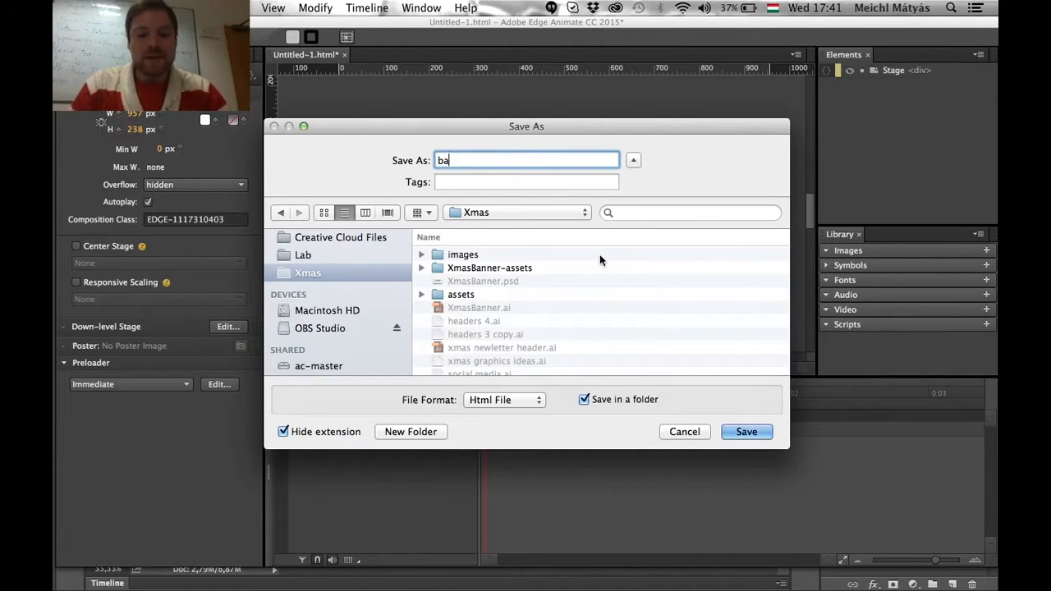
left_click(749, 432)
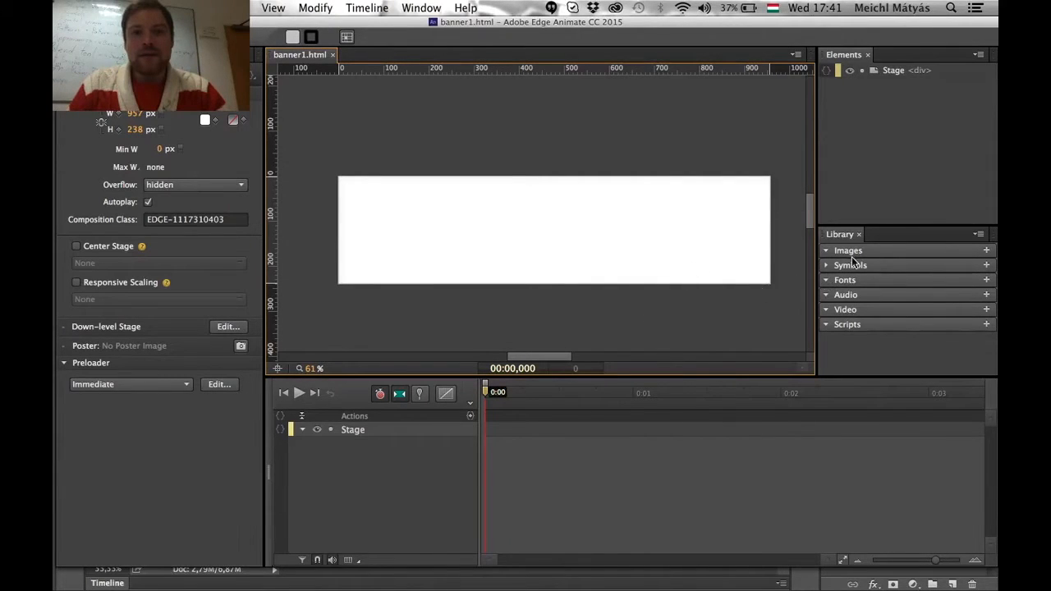
- Import all the PNG images, from boxes.png through bcg.png, from the Xmas images folder into the library
left_click(825, 257)
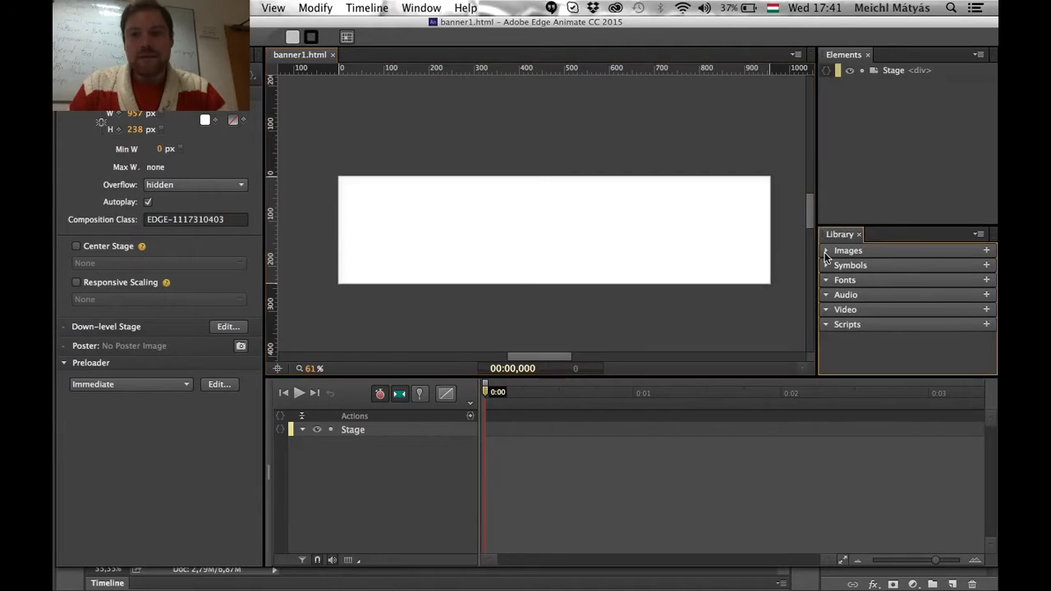
left_click(986, 250)
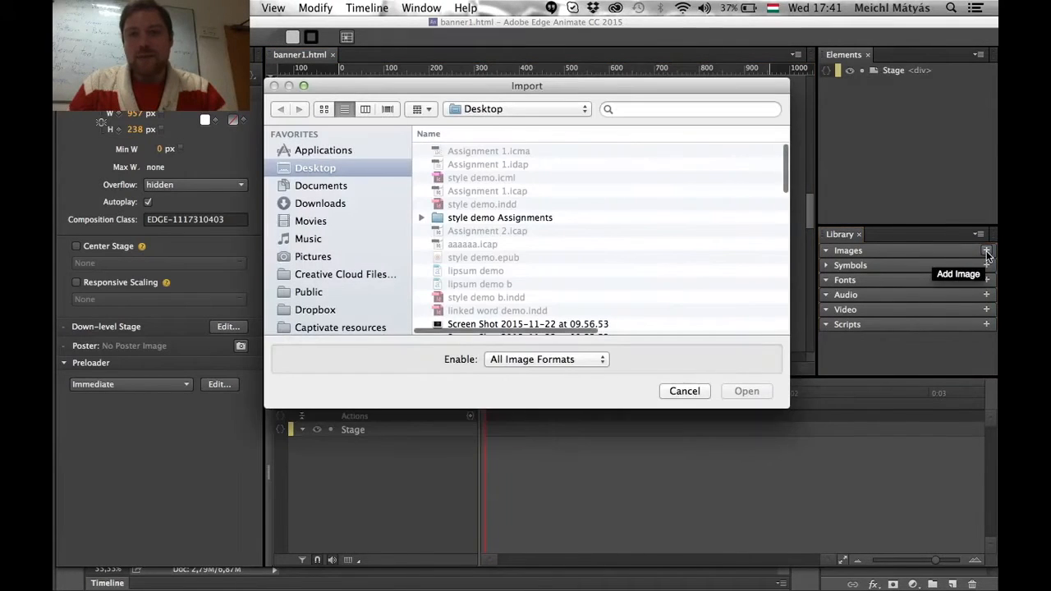
scroll(319, 215, "down", 3)
scroll(317, 212, "down", 3)
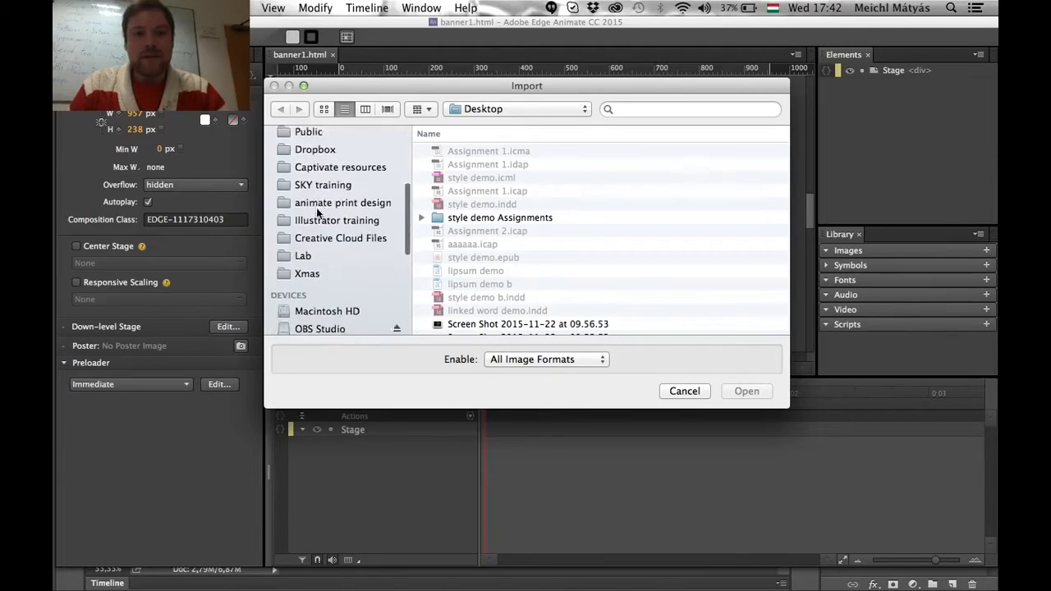
left_click(312, 262)
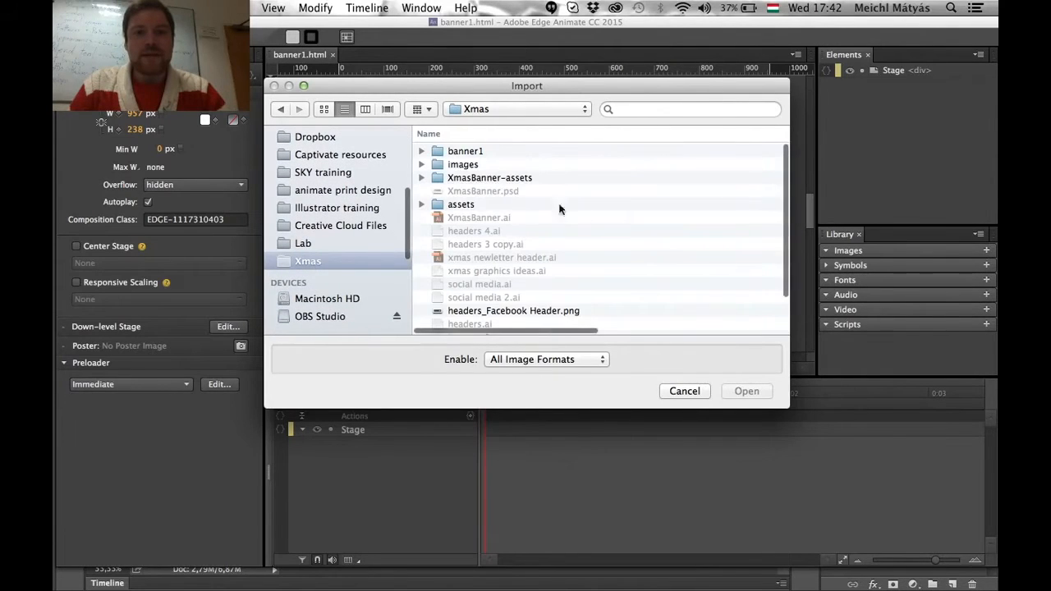
double_click(451, 165)
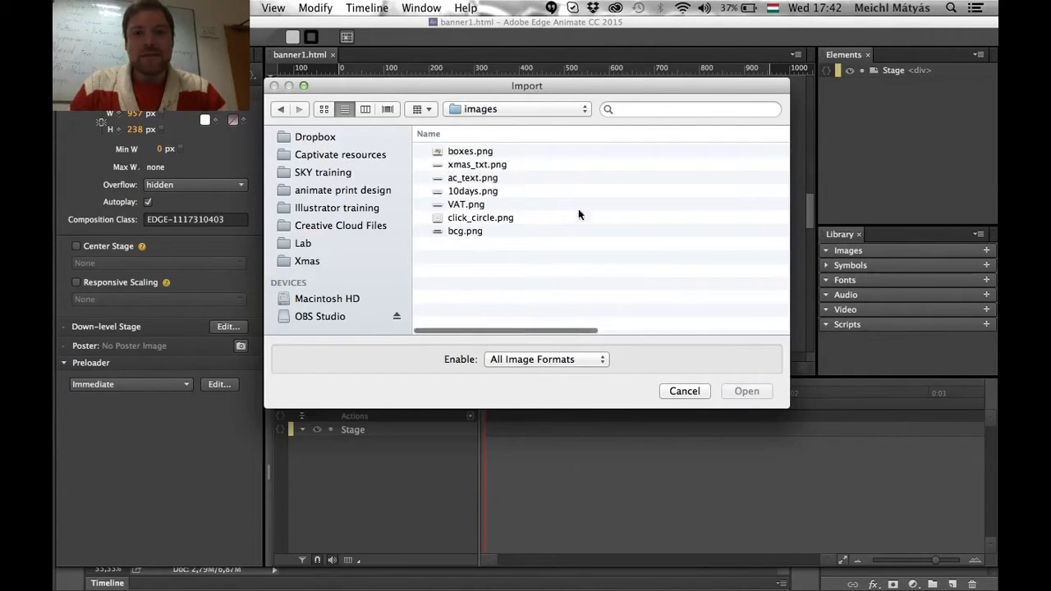
left_click(475, 150)
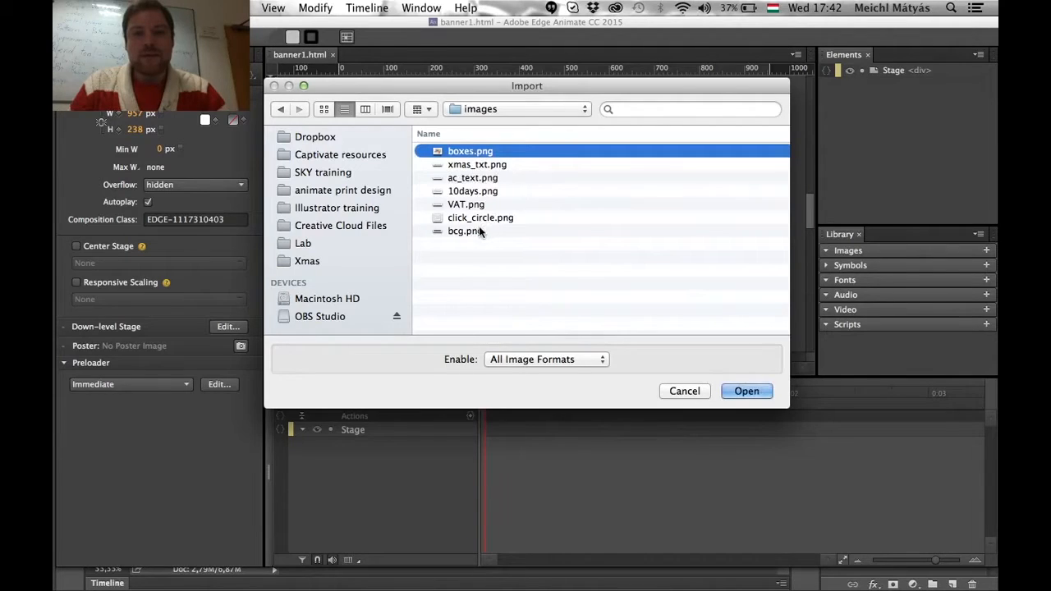
left_click(478, 229, "shift")
left_click(731, 395)
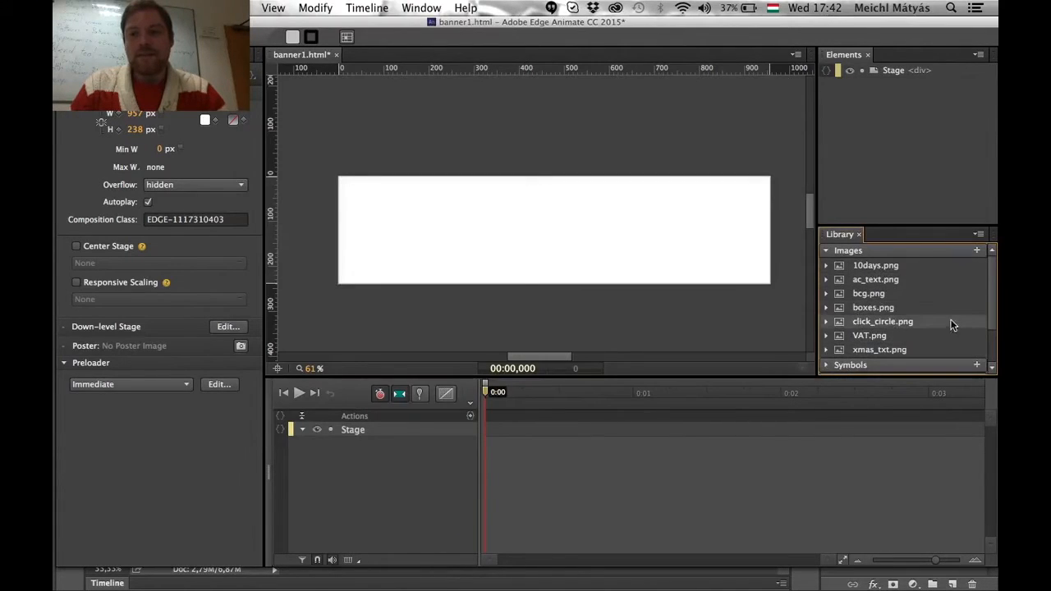
scroll(948, 282, "down", 3)
scroll(948, 282, "up", 3)
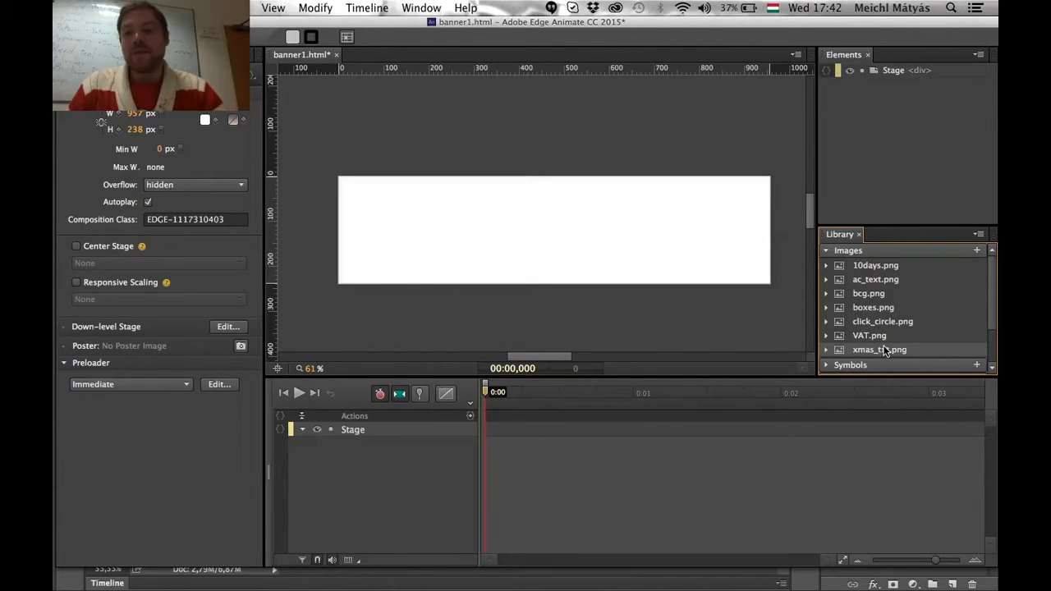
left_click_drag(882, 353, 378, 196)
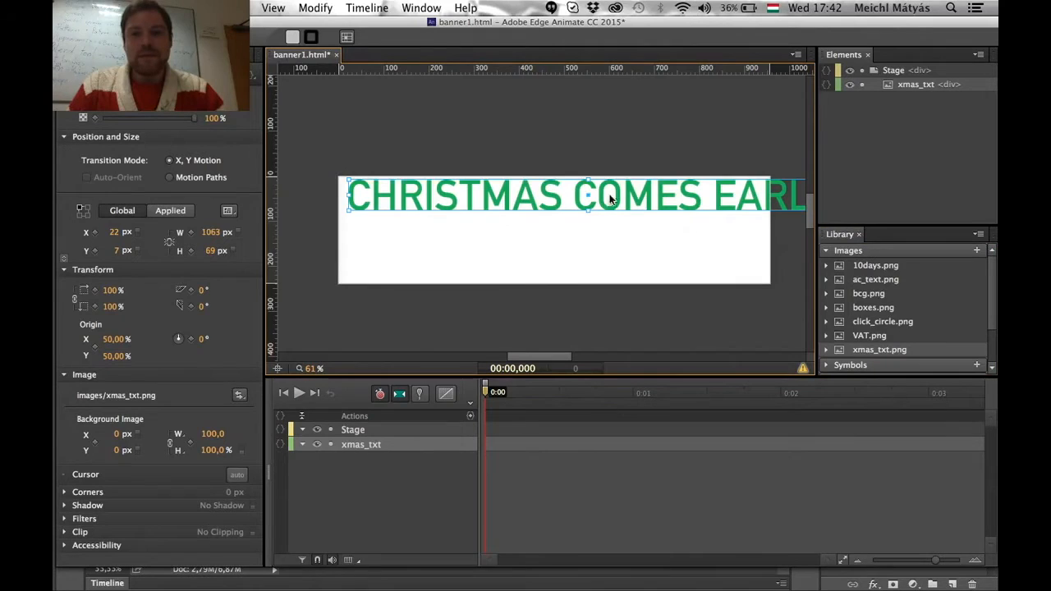
left_click_drag(607, 210, 596, 224)
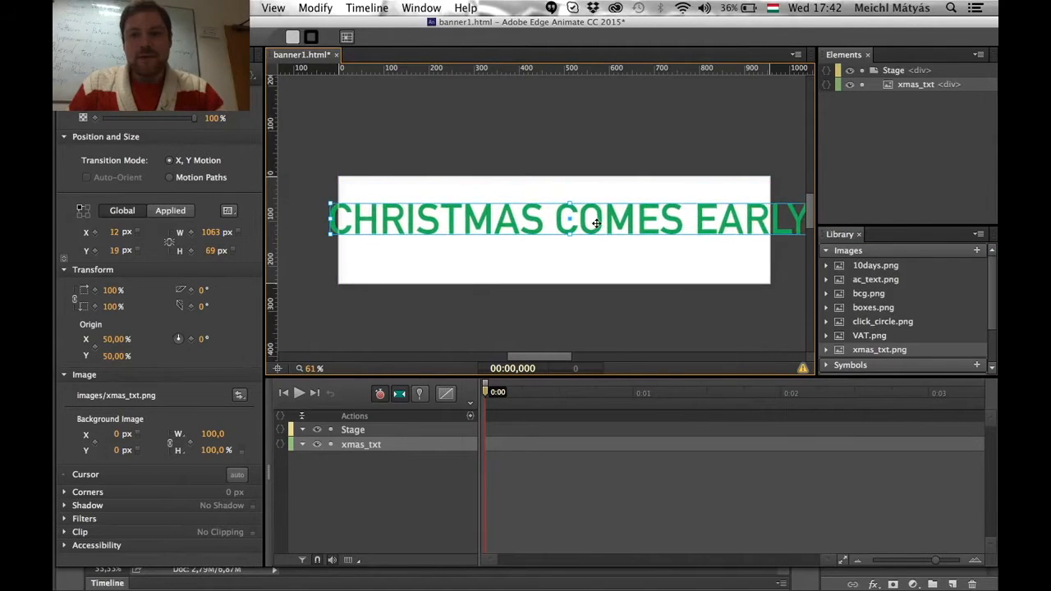
key("Delete")
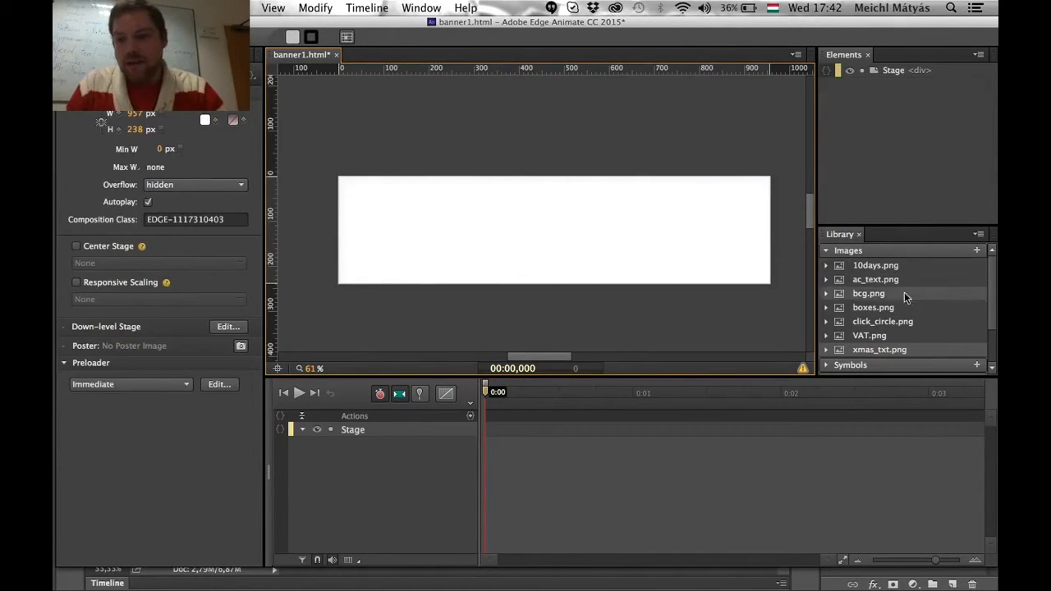
- Place all the library images together on the stage, aligned to its upper-left corner at X 0, Y 0
left_click(866, 292)
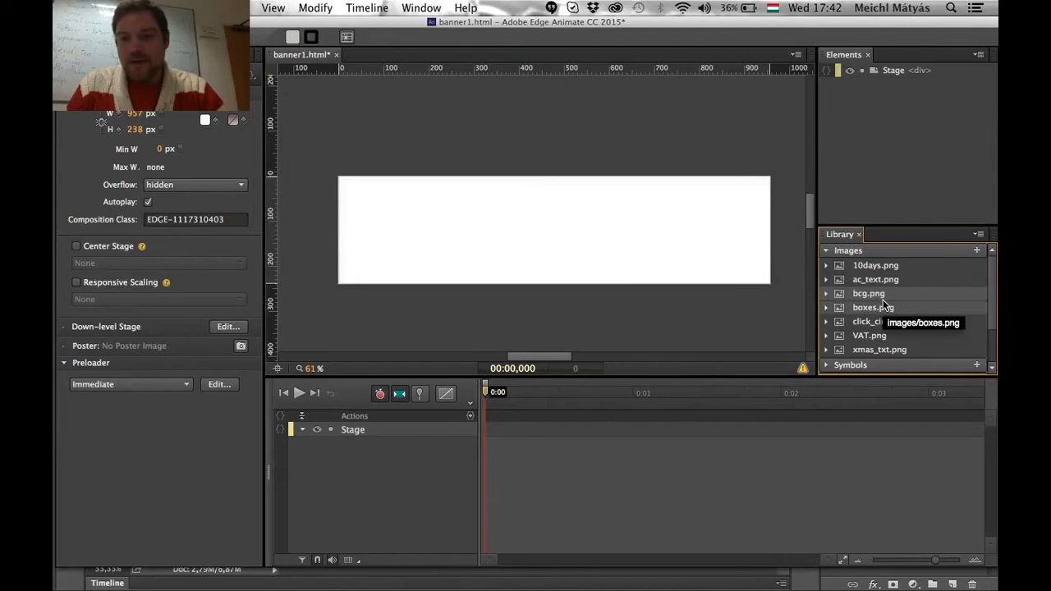
left_click(888, 267)
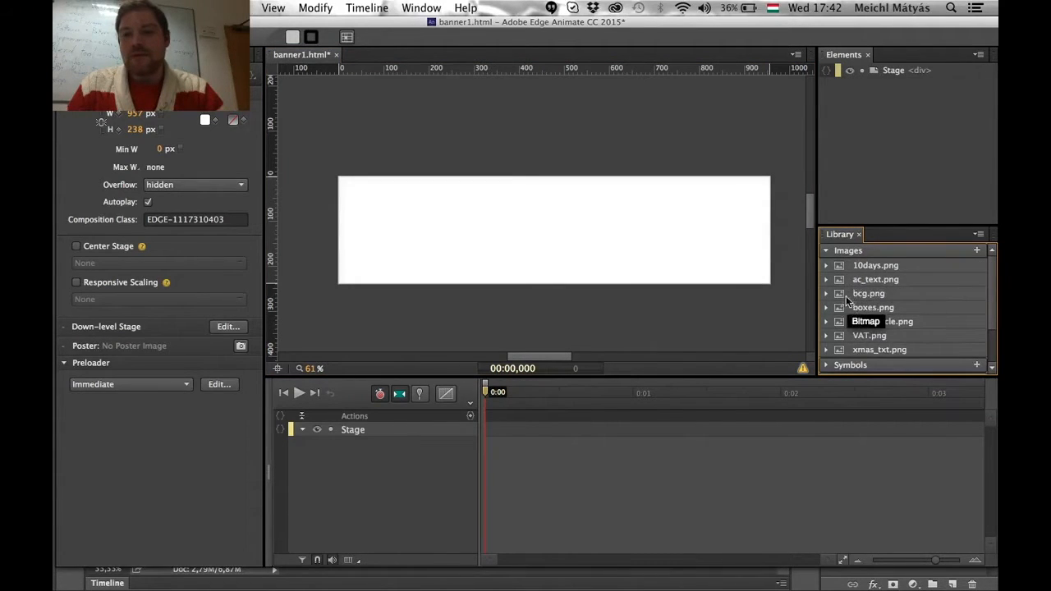
left_click_drag(839, 297, 338, 176)
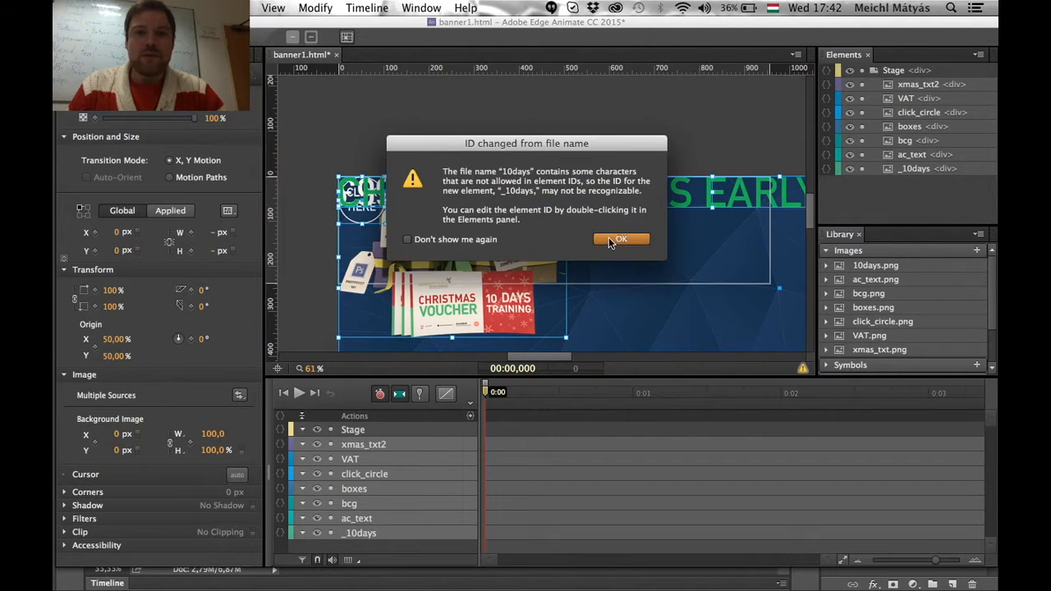
left_click(609, 238)
- Scale all the placed images down together proportionally until the background matches the 957 px stage width
scroll(717, 311, "right", 5)
scroll(717, 311, "down", 2)
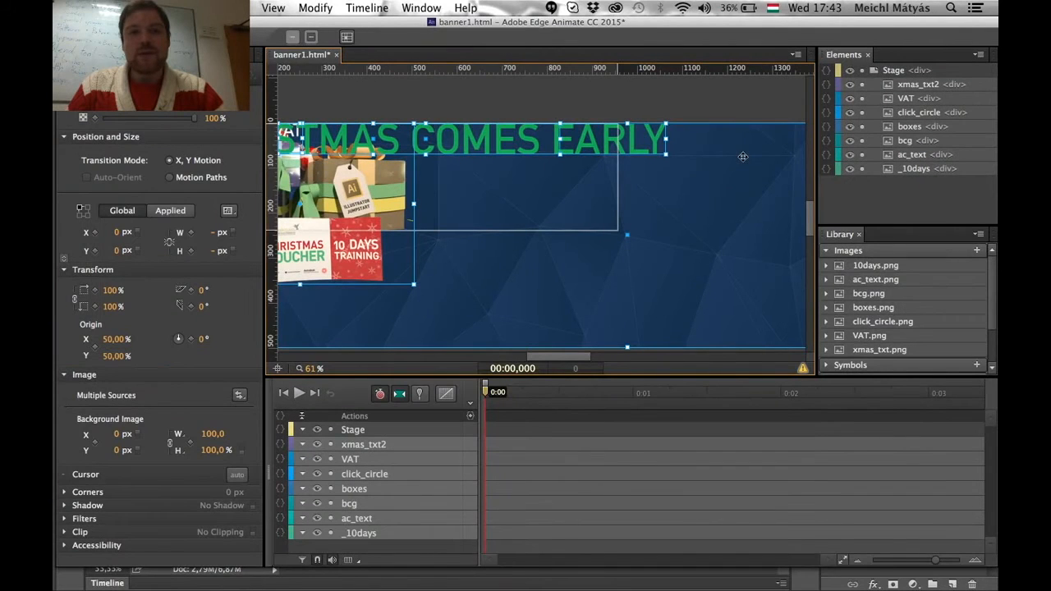
left_click(559, 95)
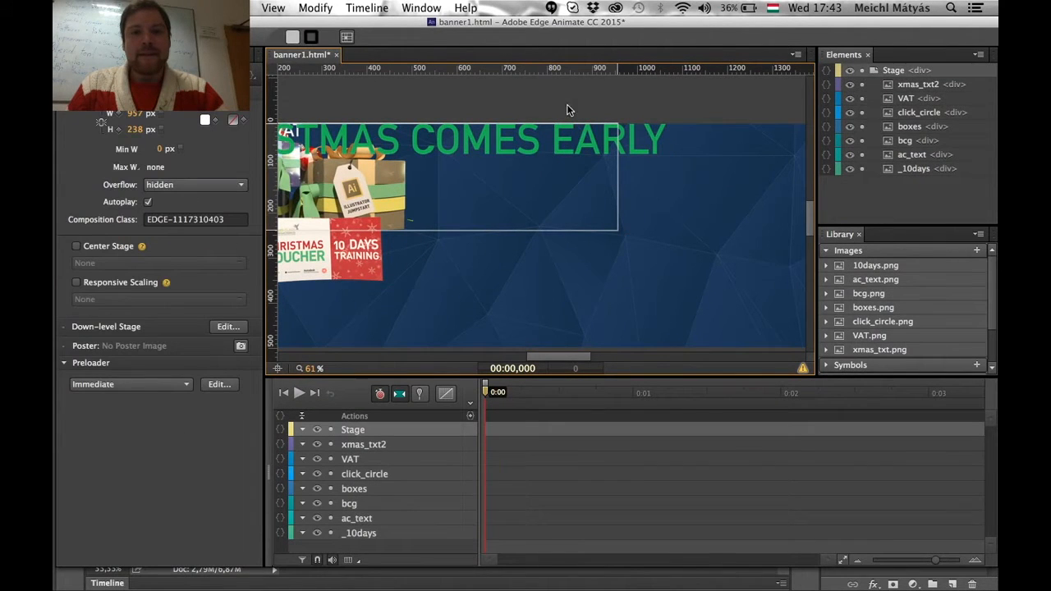
key("super+a")
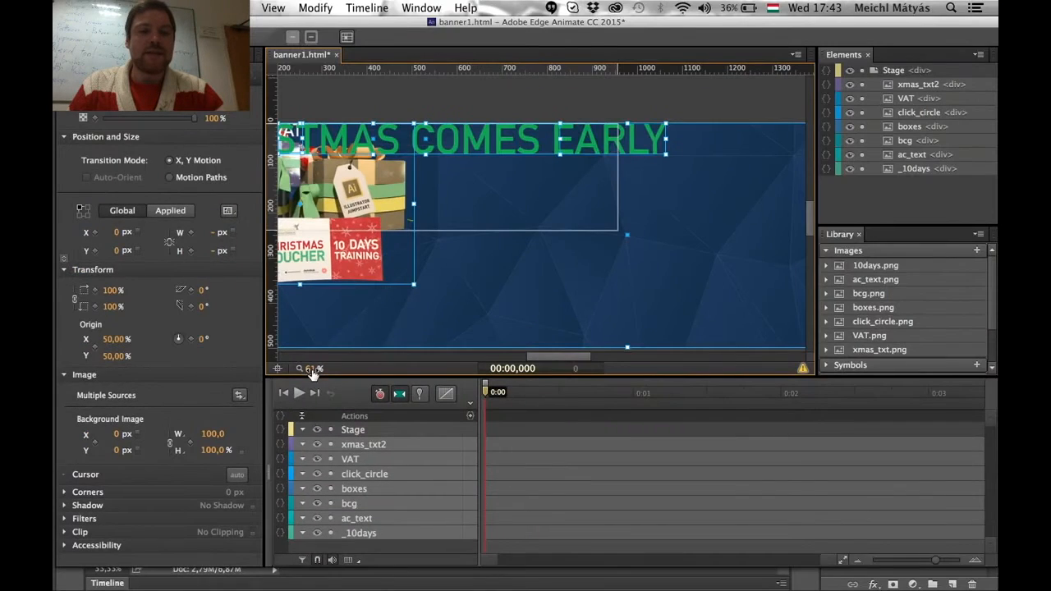
left_click_drag(304, 367, 637, 331)
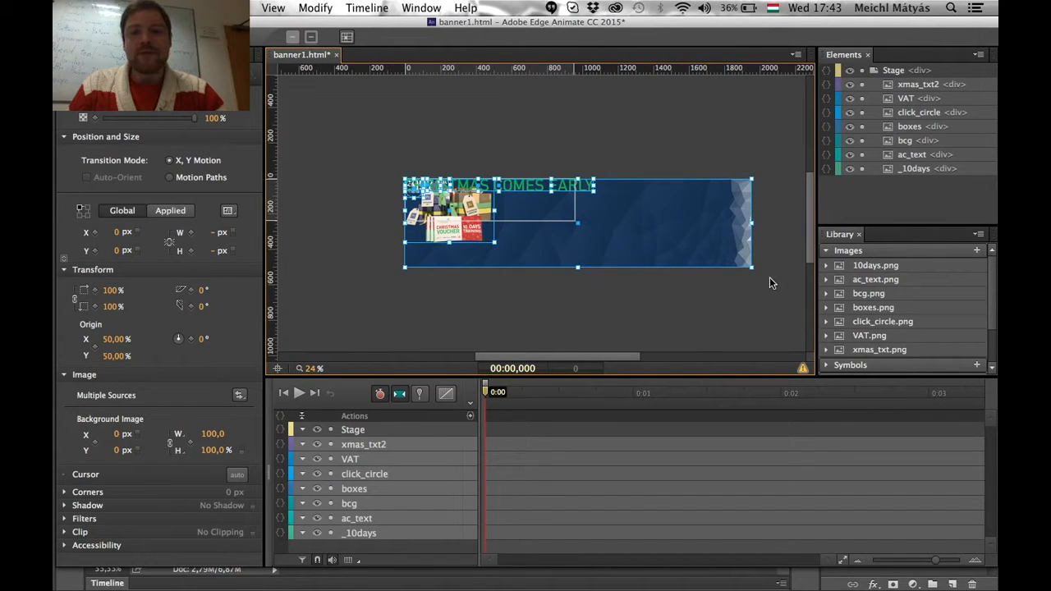
left_click_drag(749, 267, 574, 223)
left_click_drag(307, 369, 327, 369)
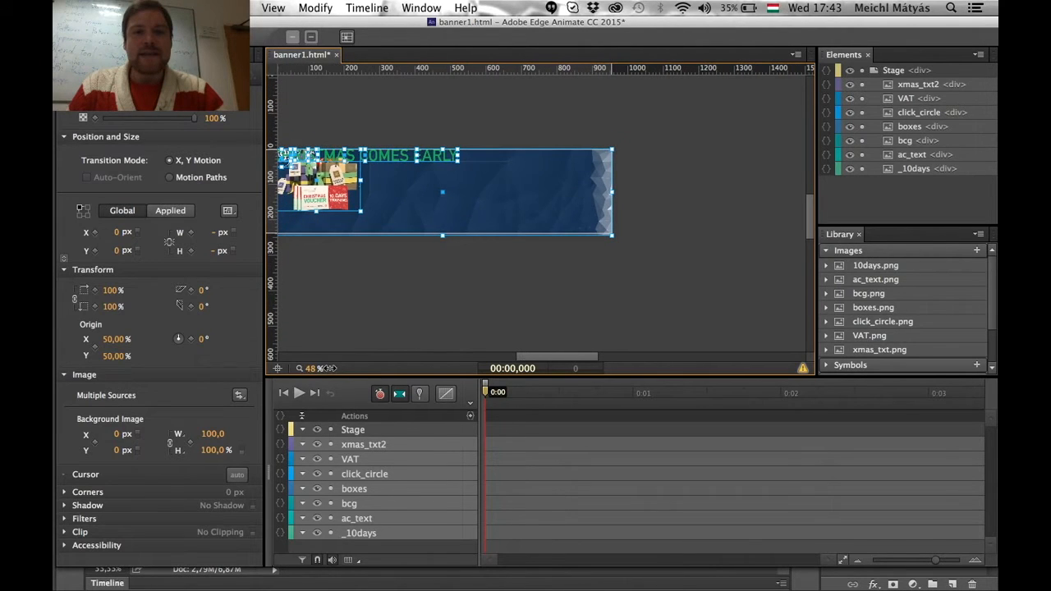
mouse_move(573, 359)
left_mouse_down()
mouse_move(530, 356)
mouse_move(556, 356)
left_mouse_up()
left_click(566, 304)
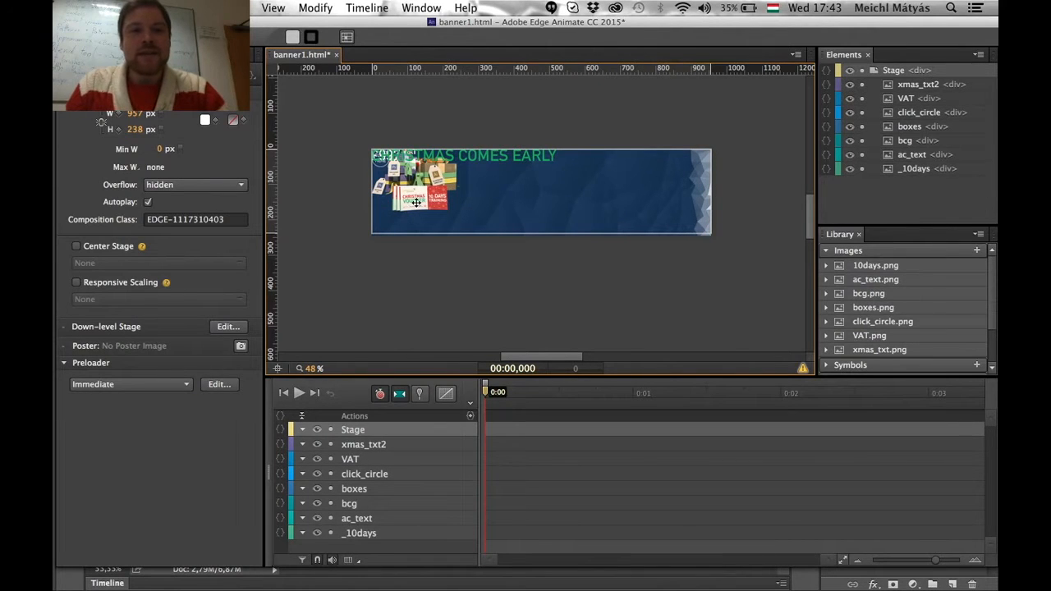
- Move the Christmas text to about X 314, Y 60, the £997 +VAT price below it, and the boxes slightly inward
left_click_drag(533, 164, 629, 178)
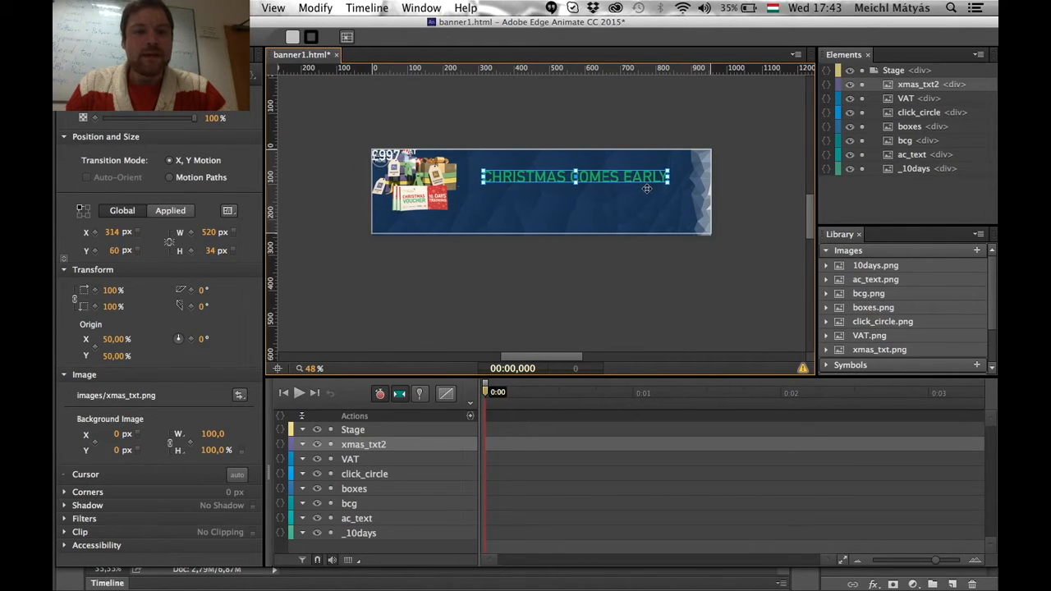
left_click_drag(384, 156, 549, 211)
left_click_drag(420, 190, 435, 198)
left_click(545, 266)
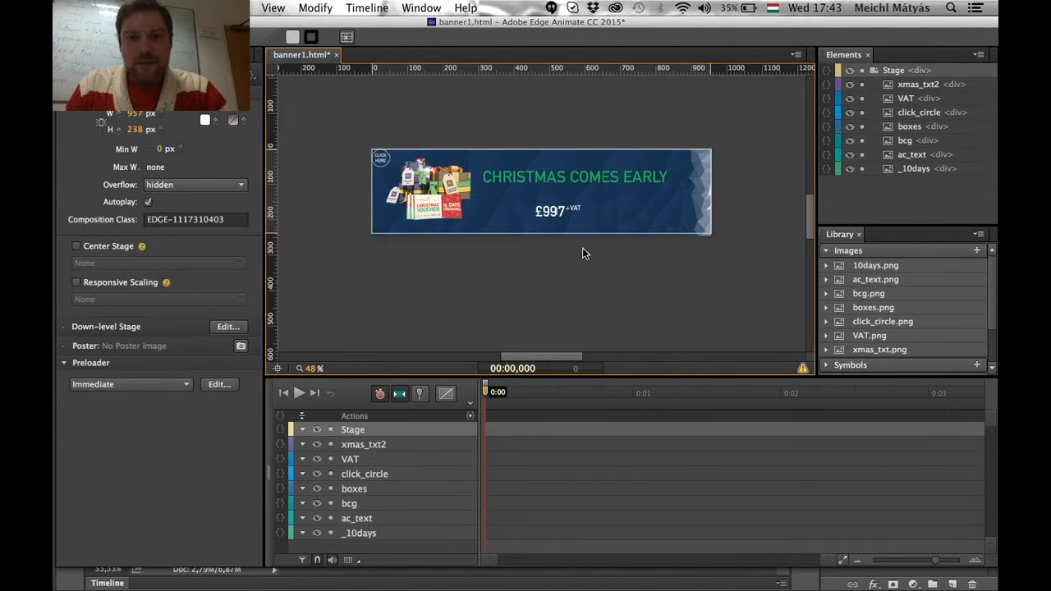
- Select the background and the Christmas text on the stage to identify their entries in the element stacking order
left_click(582, 182)
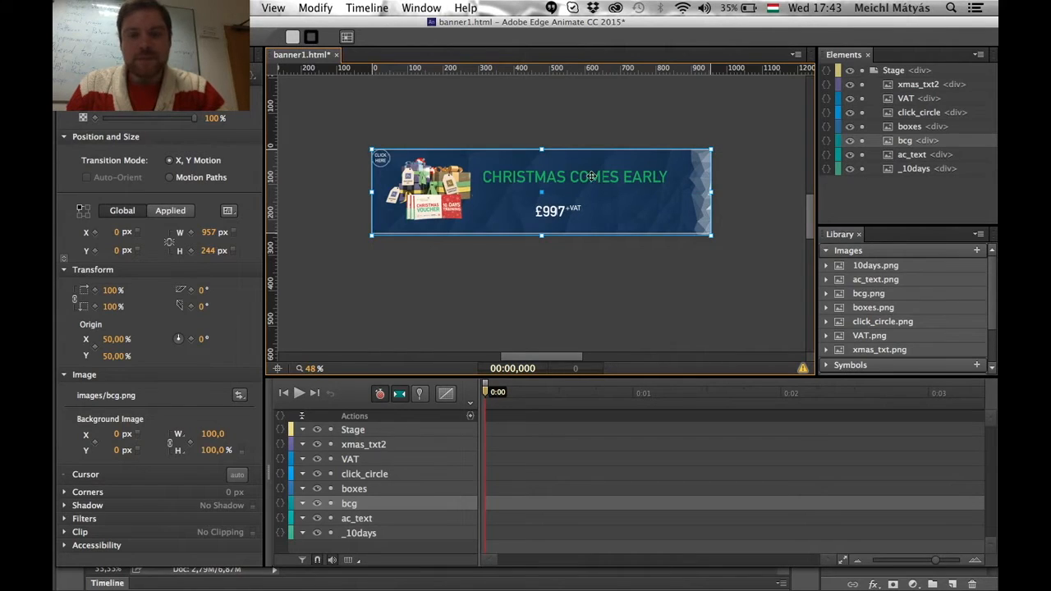
left_click(591, 177)
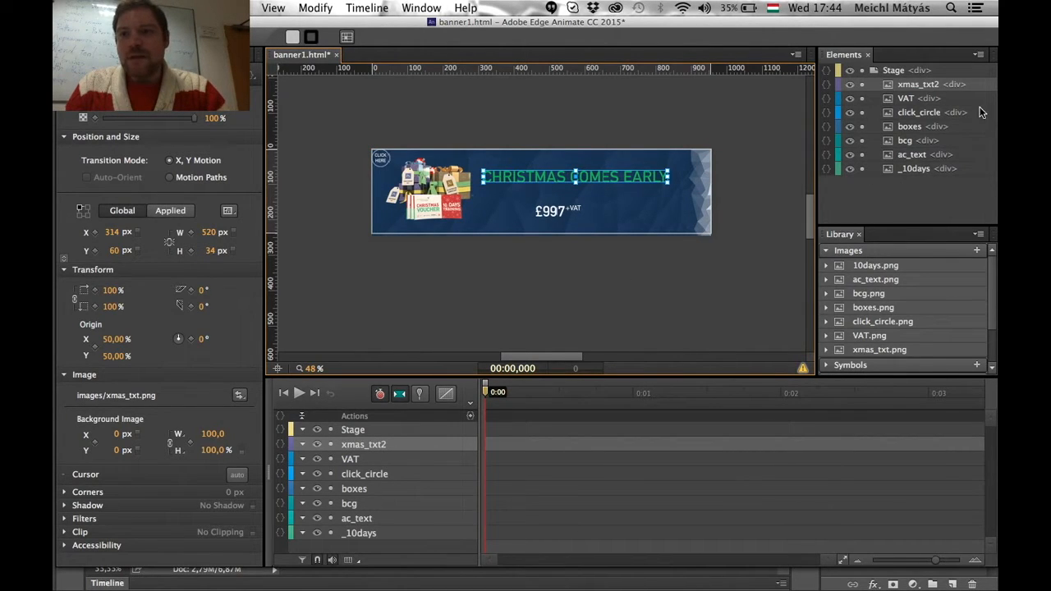
left_click(630, 234)
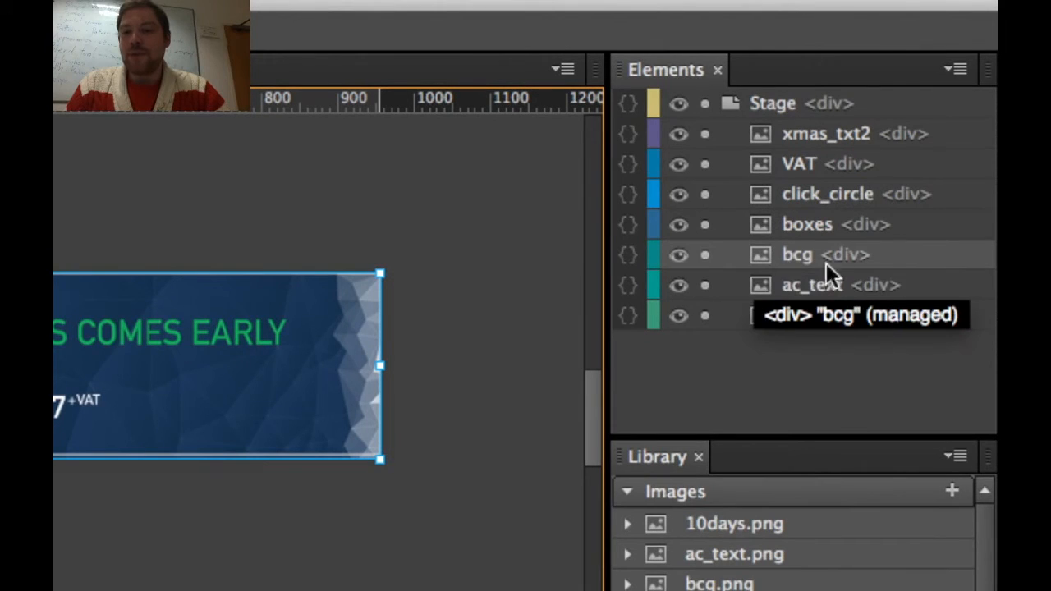
- Send the bcg element to the bottom of the stacking order and place the AT ACADEMY CLASS! text at about X 314, Y 113
left_click_drag(821, 255, 820, 326)
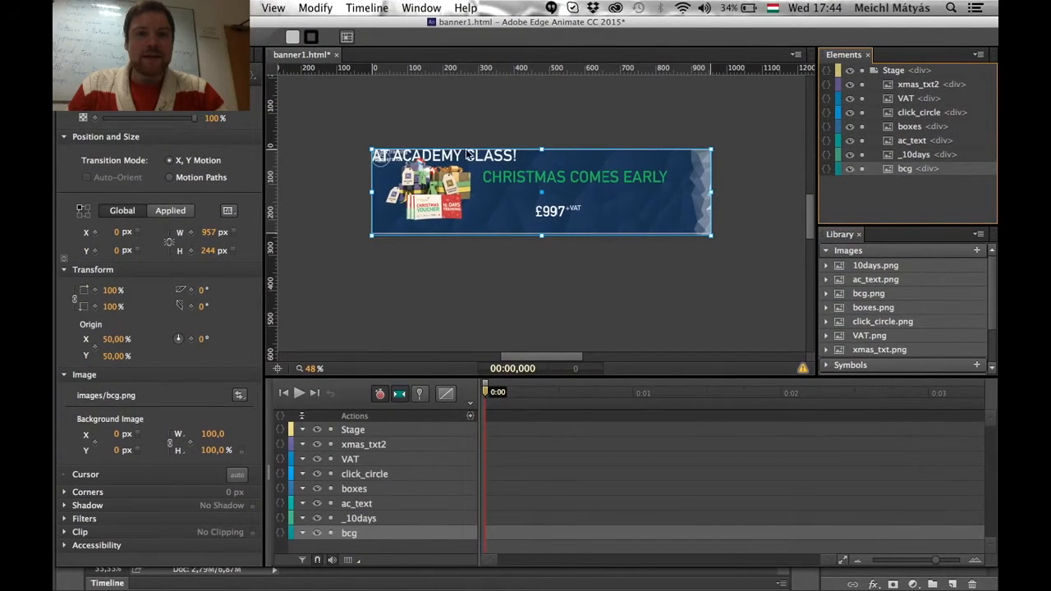
left_click(464, 155)
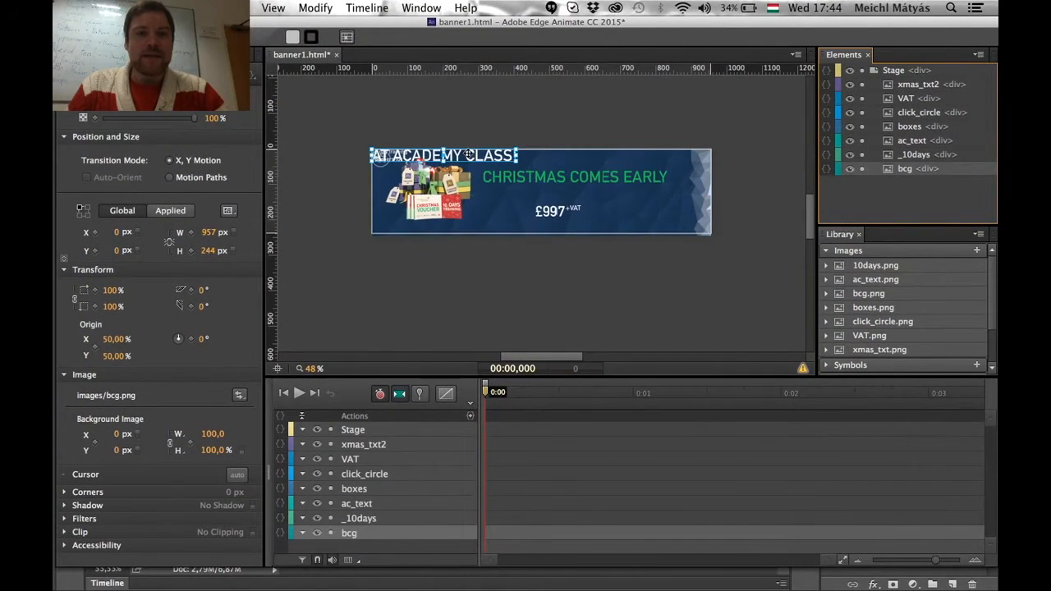
left_click_drag(453, 156, 563, 197)
- Place the 10 day training text beneath the AT ACADEMY CLASS! text and the £997 +VAT price beside it at about X 449, Y 178
left_click(549, 211)
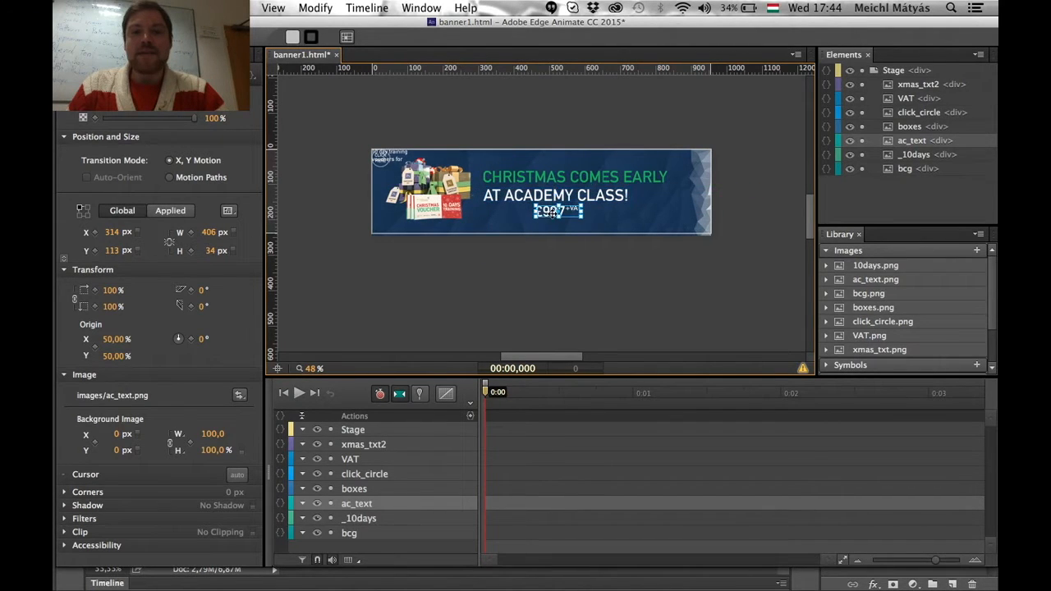
left_click_drag(548, 211, 552, 216)
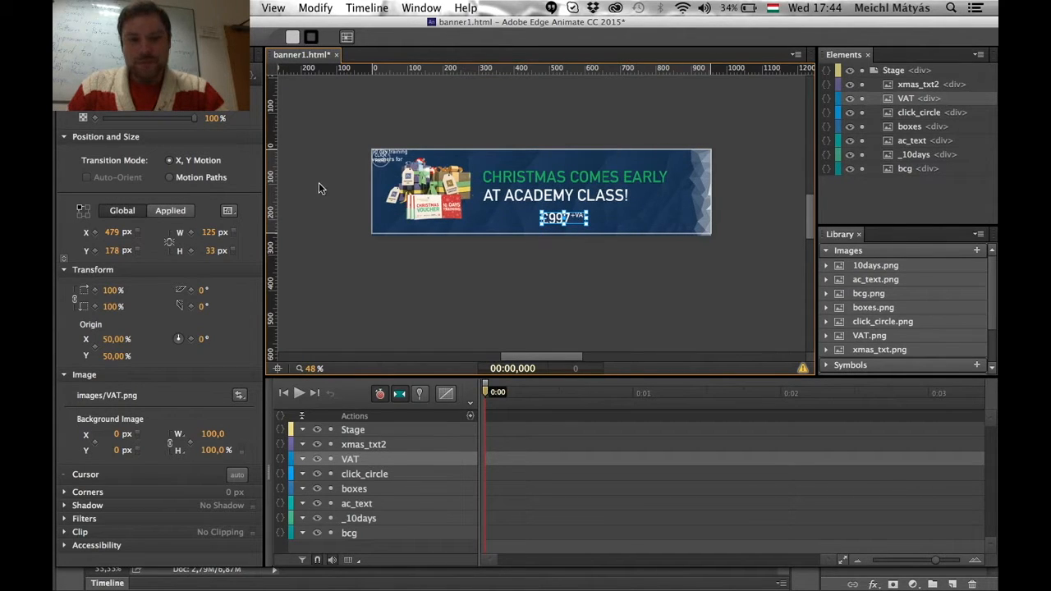
left_click(916, 154)
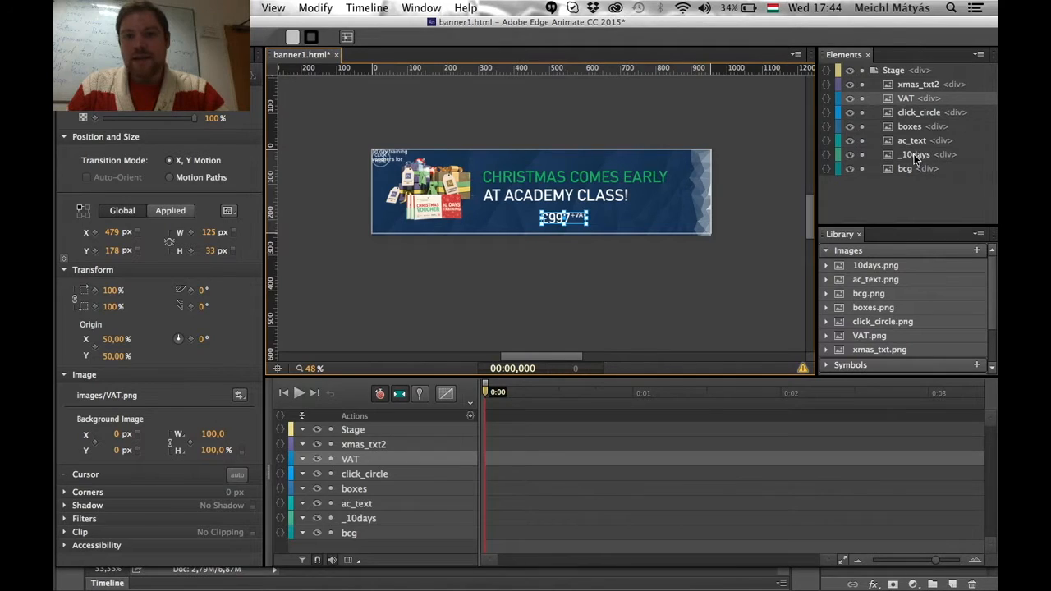
left_click_drag(415, 157, 511, 215)
left_click(562, 218)
key("shift+Left")
key("shift+Left")
key("shift+Left")
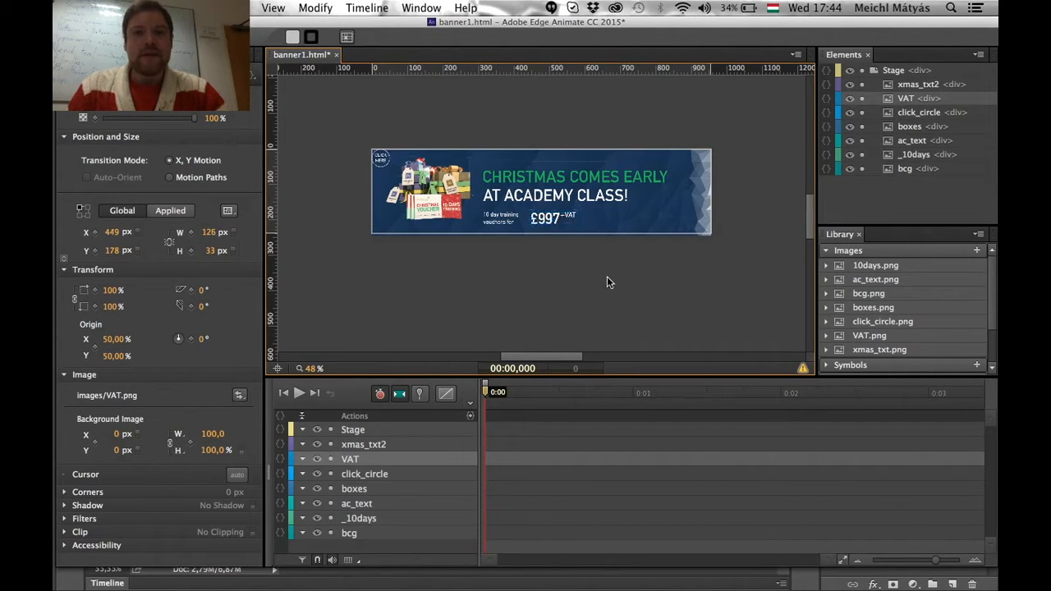
- Move the click here circle slightly inward from the banner's upper-left corner
left_click(607, 282)
left_click(381, 157)
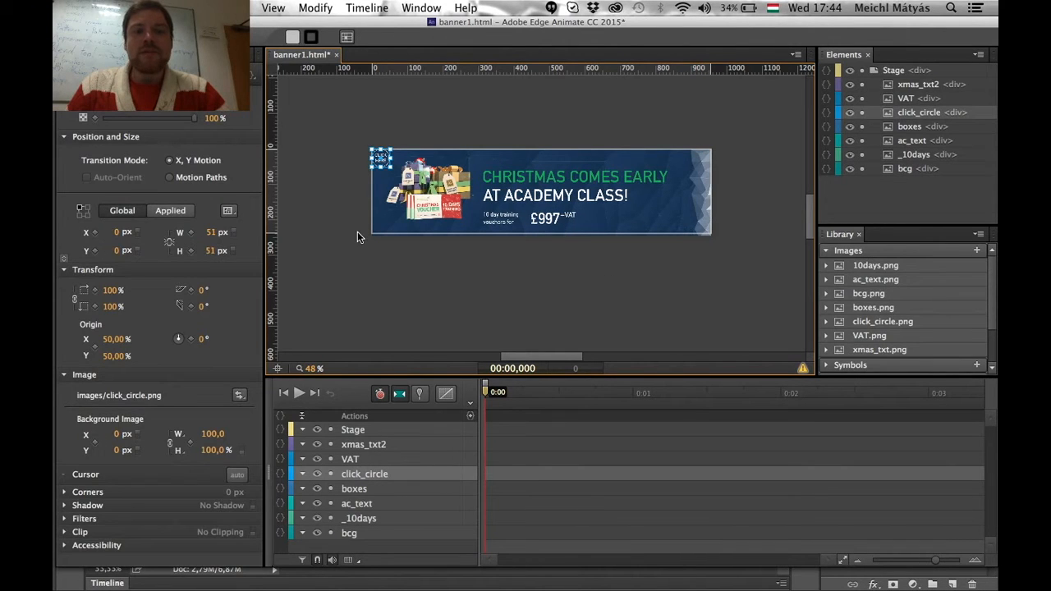
left_click(490, 310)
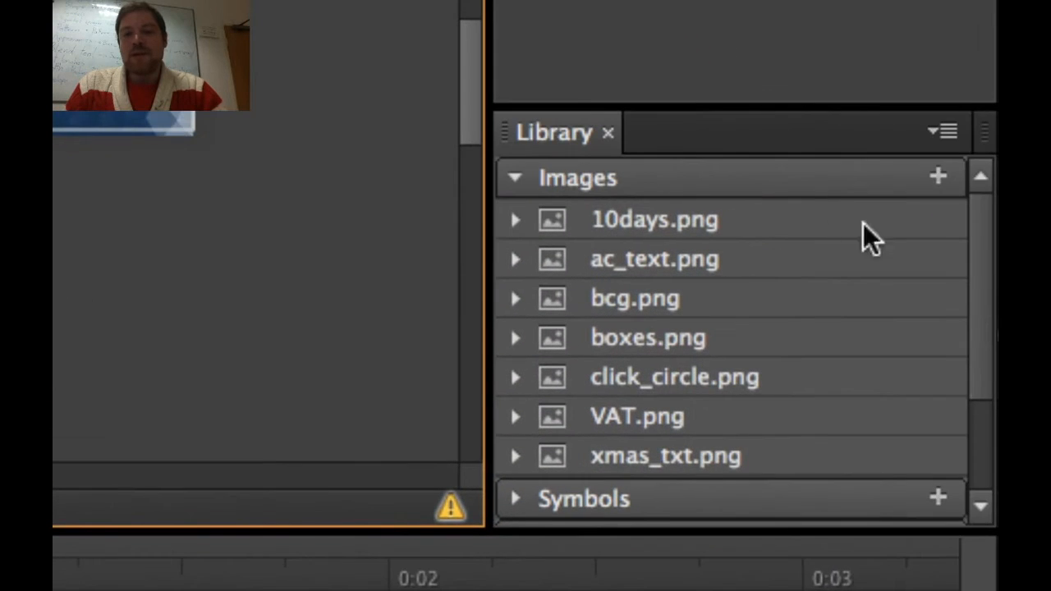
left_click(519, 182)
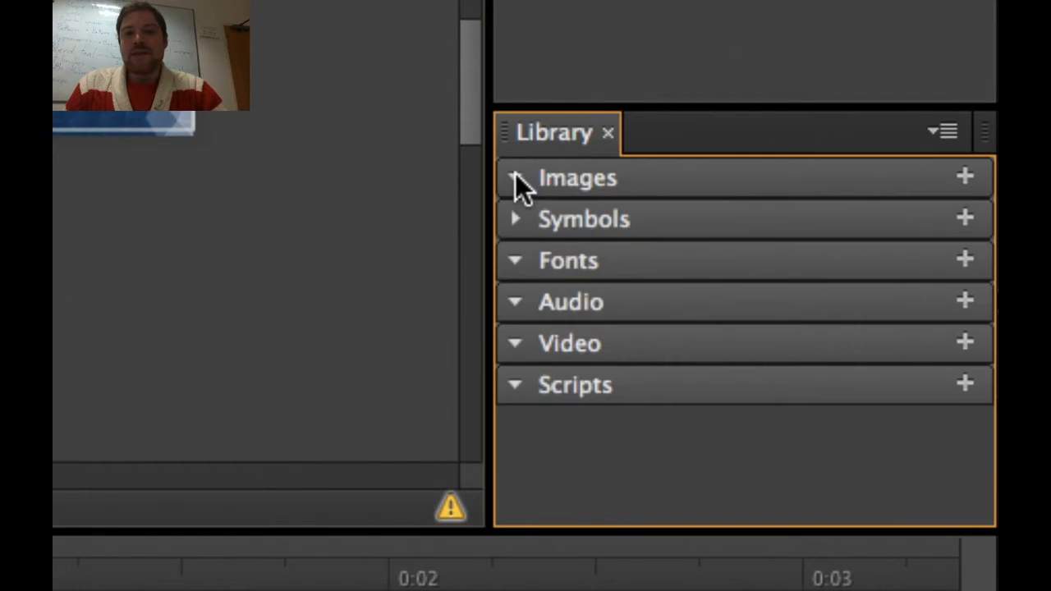
left_click(518, 182)
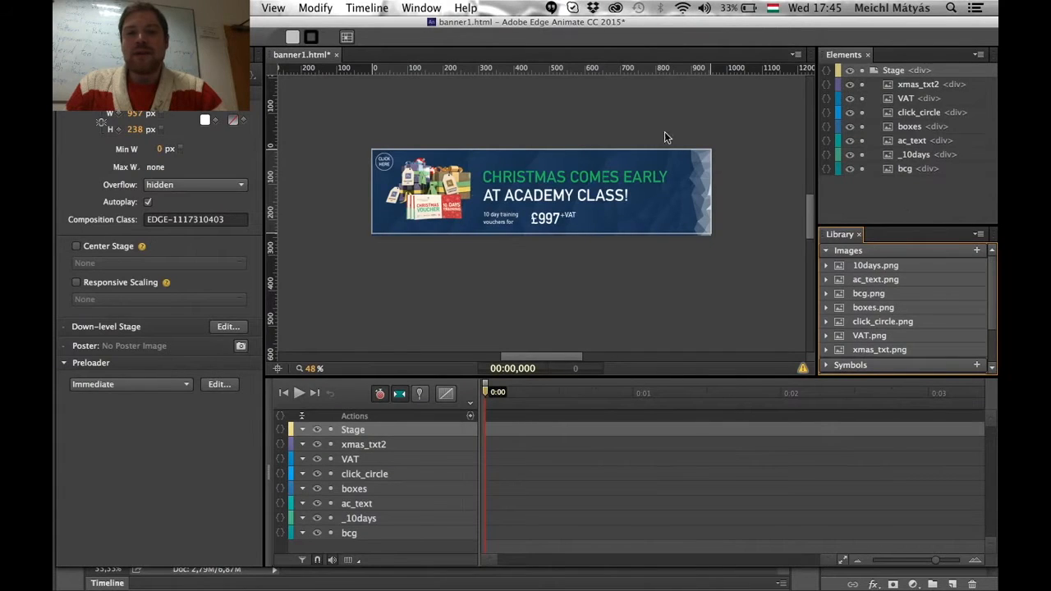
- Raise the CHRISTMAS COMES EARLY text to Y 40 and the AT ACADEMY CLASS! text to Y 93
left_click(579, 175)
key("shift+Up")
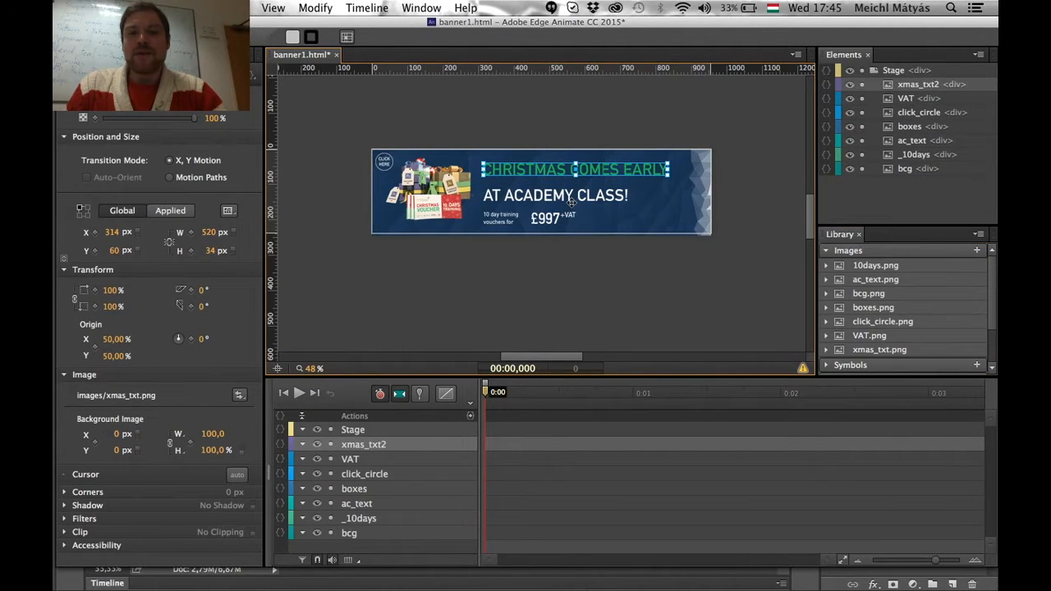
left_click(600, 197)
key("shift+Up")
key("shift+Up")
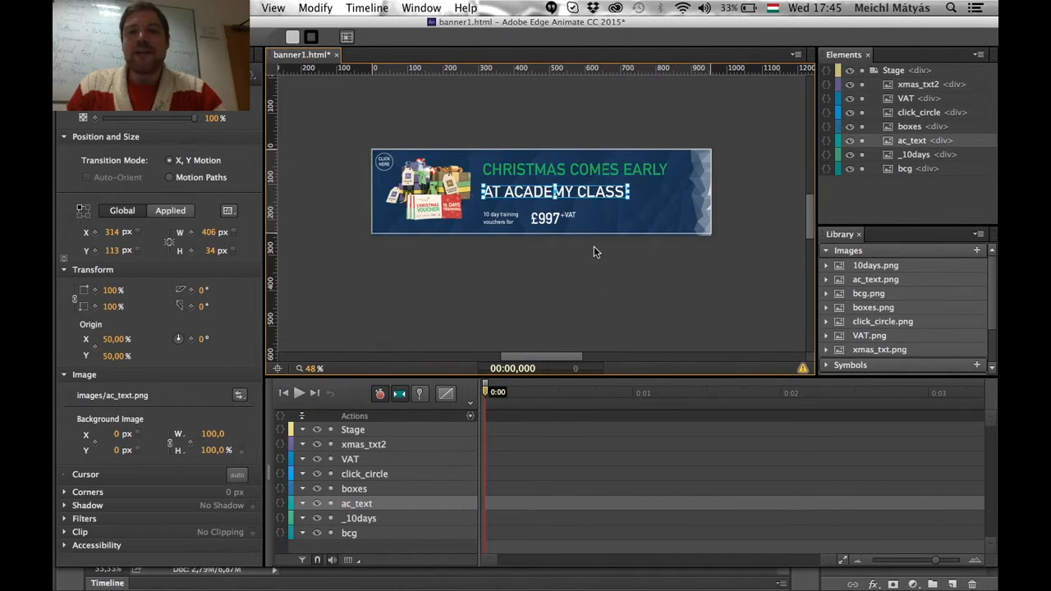
left_click(627, 273)
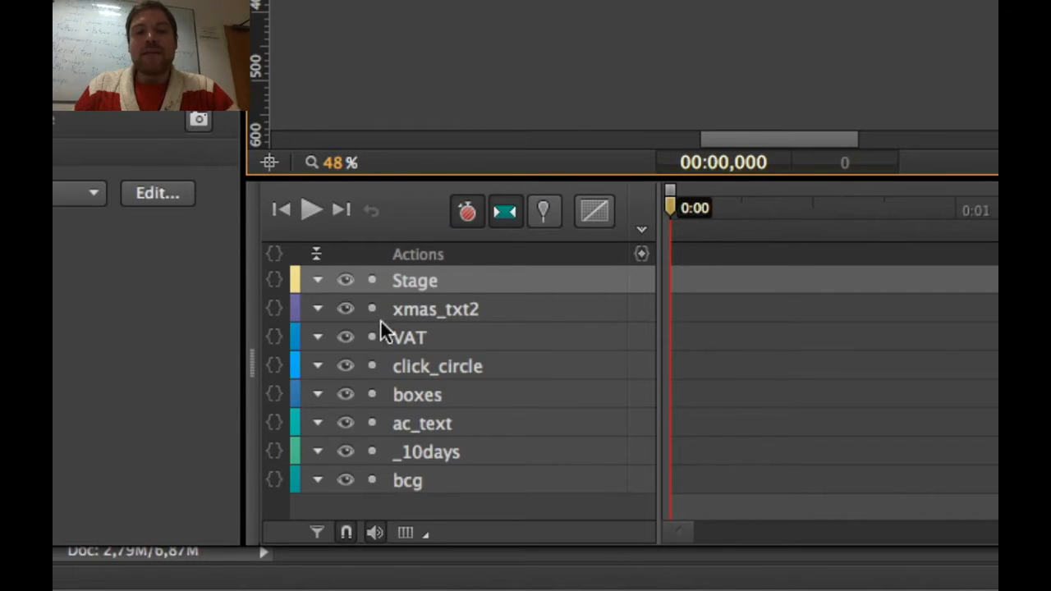
- Select the Stage, xmas_txt2, VAT and click_circle layers in turn to examine the timeline's layer list, ending on xmas_txt2
left_click(461, 309)
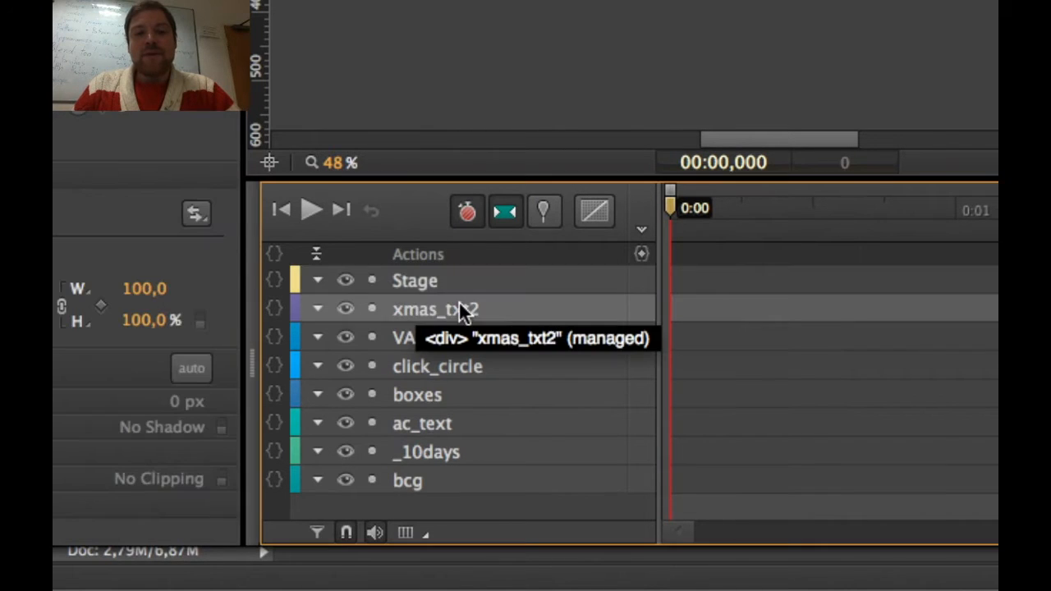
left_click(437, 280)
left_click(436, 336)
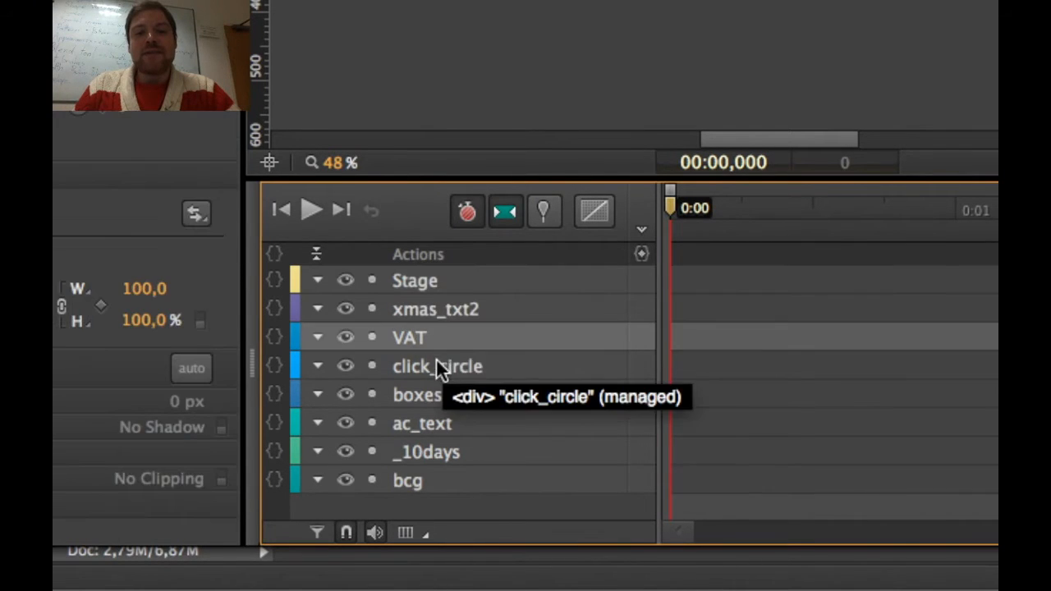
left_click(431, 368)
left_click(432, 284)
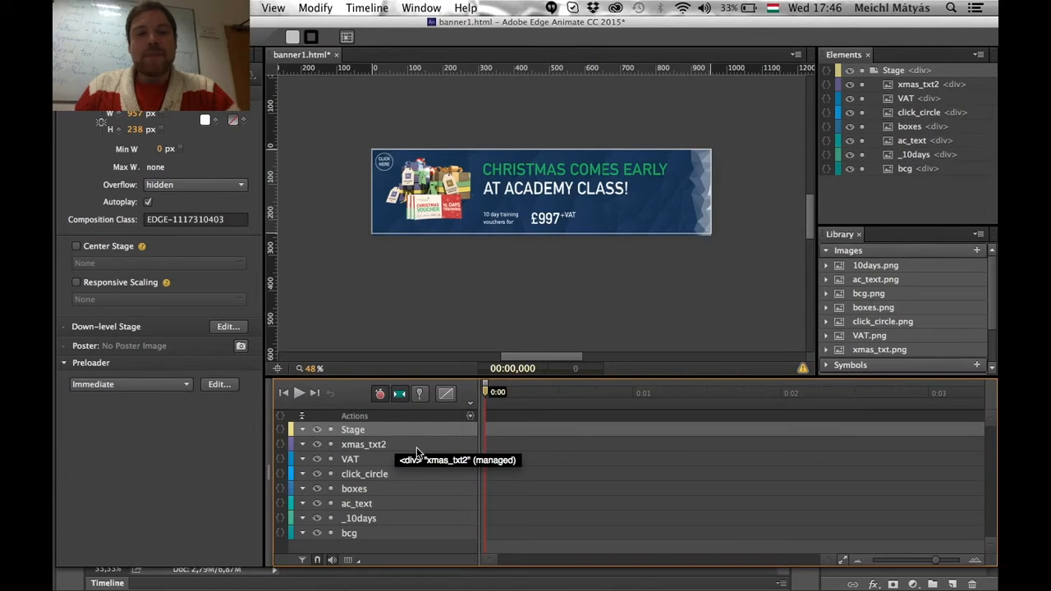
left_click(370, 445)
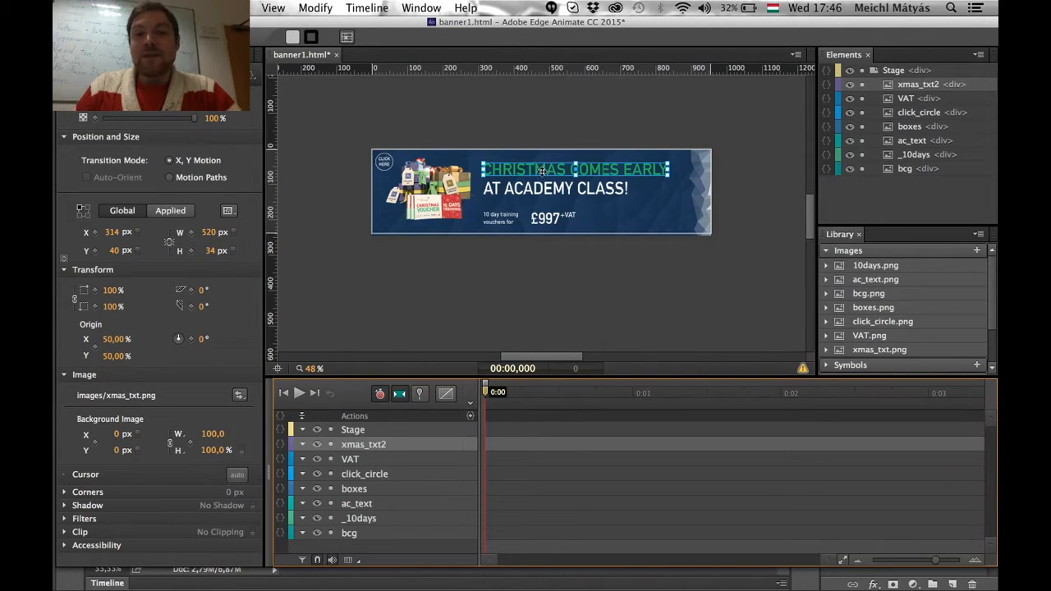
- Move the CHRISTMAS COMES EARLY text to about X 315, Y 36 and add a keyframe for its Left position at 0:00
mouse_move(539, 168)
left_mouse_down()
mouse_move(779, 169)
mouse_move(541, 170)
left_mouse_up()
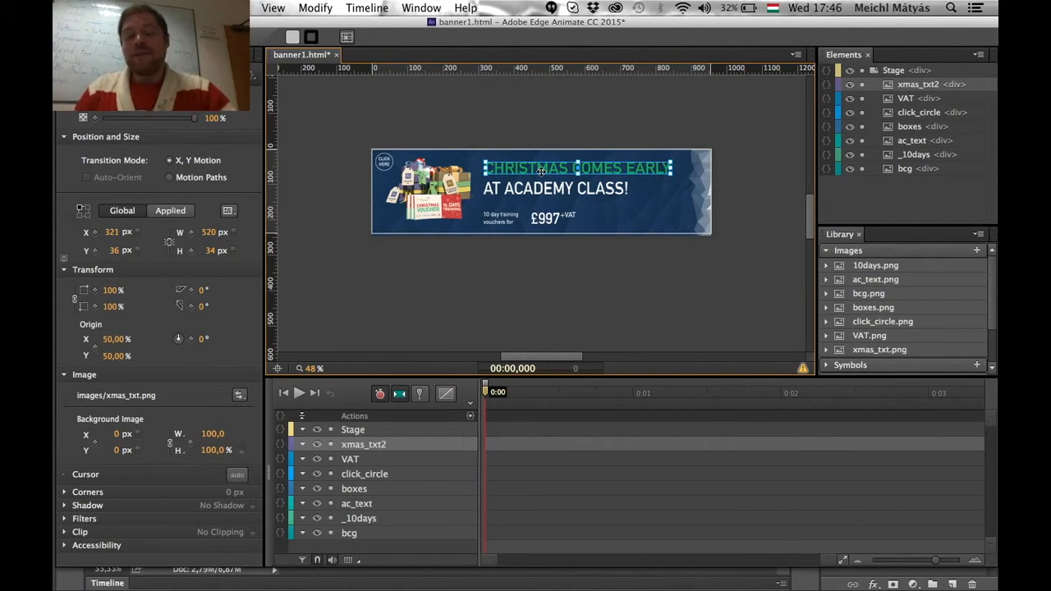
left_click(598, 253)
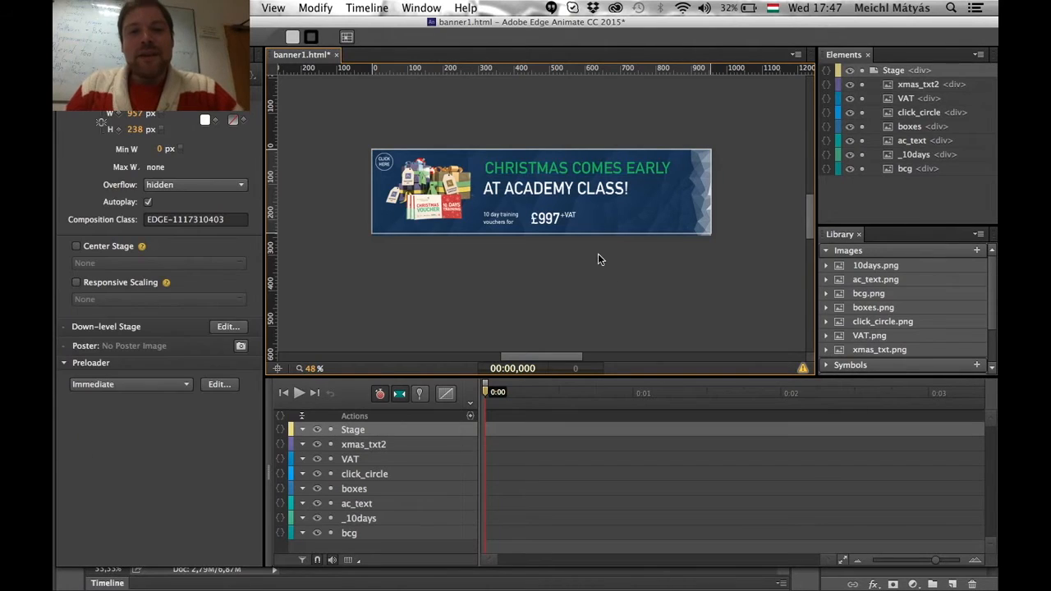
left_click(541, 162)
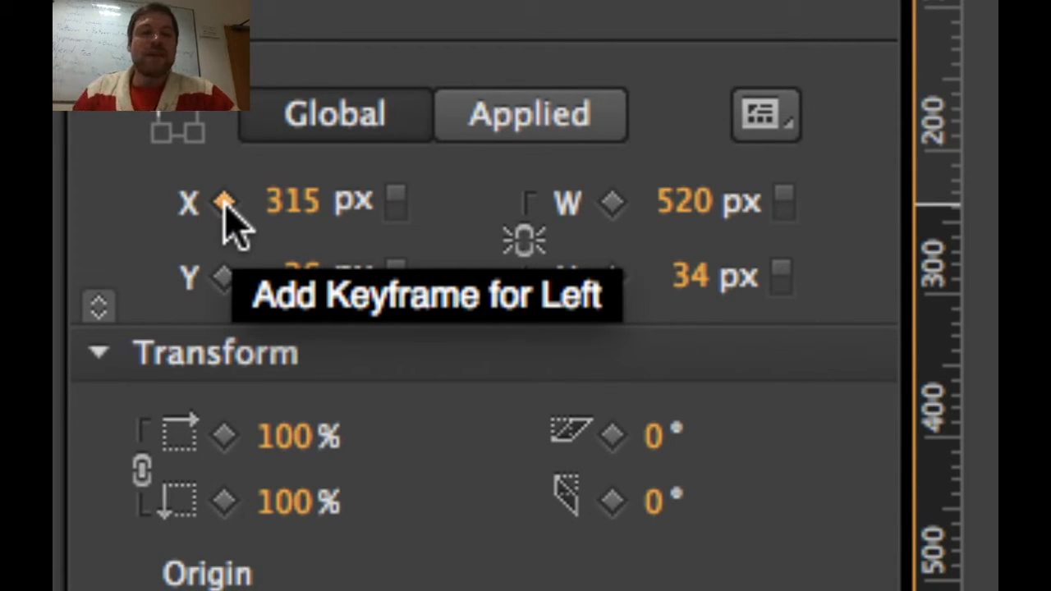
left_click(223, 203)
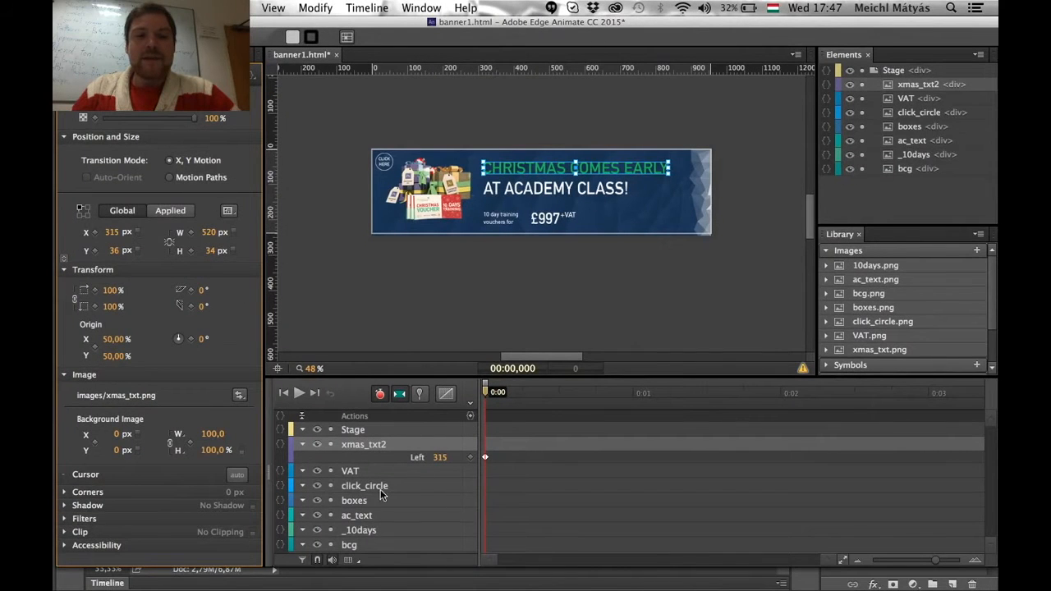
- Shift the Christmas text's Left keyframe to about 0:00,963 and, at 0:00, move the text past the banner's right edge to about X 981
left_click(355, 456)
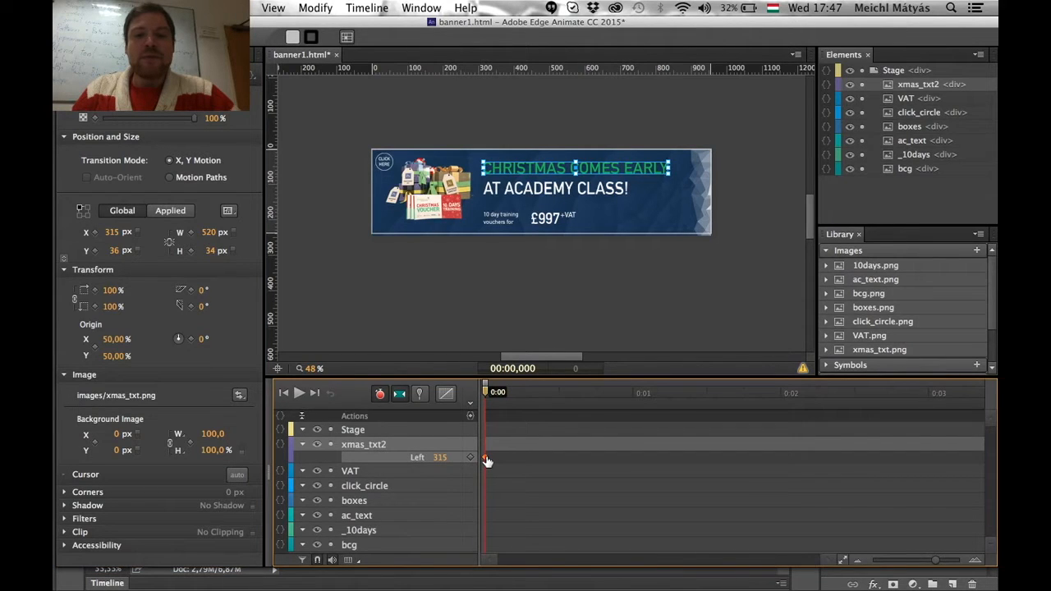
mouse_move(486, 462)
left_mouse_down()
mouse_move(662, 460)
mouse_move(485, 460)
left_mouse_up()
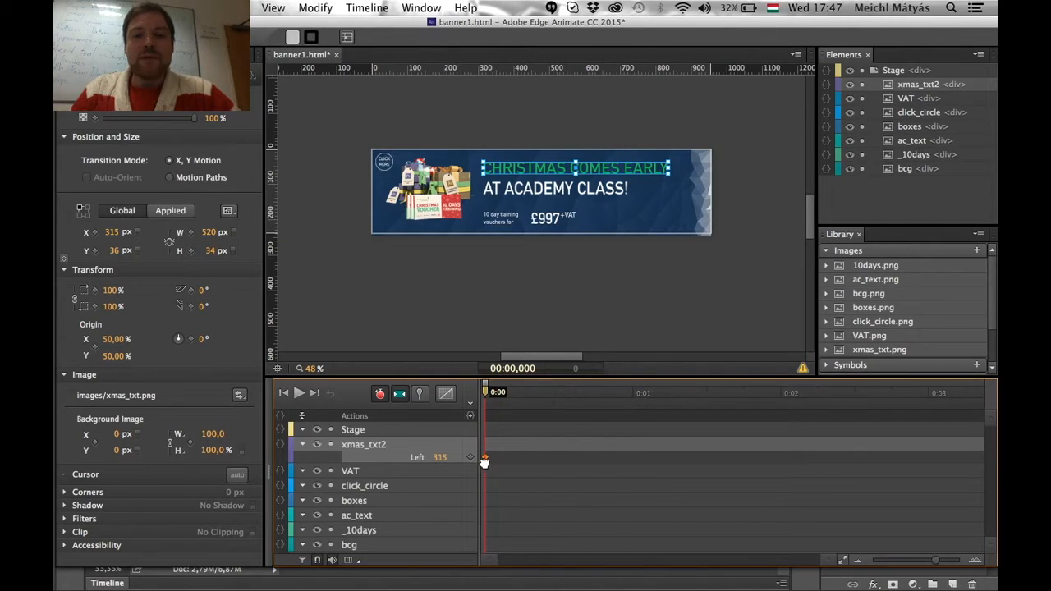
mouse_move(488, 397)
left_mouse_down()
mouse_move(654, 398)
mouse_move(477, 403)
left_mouse_up()
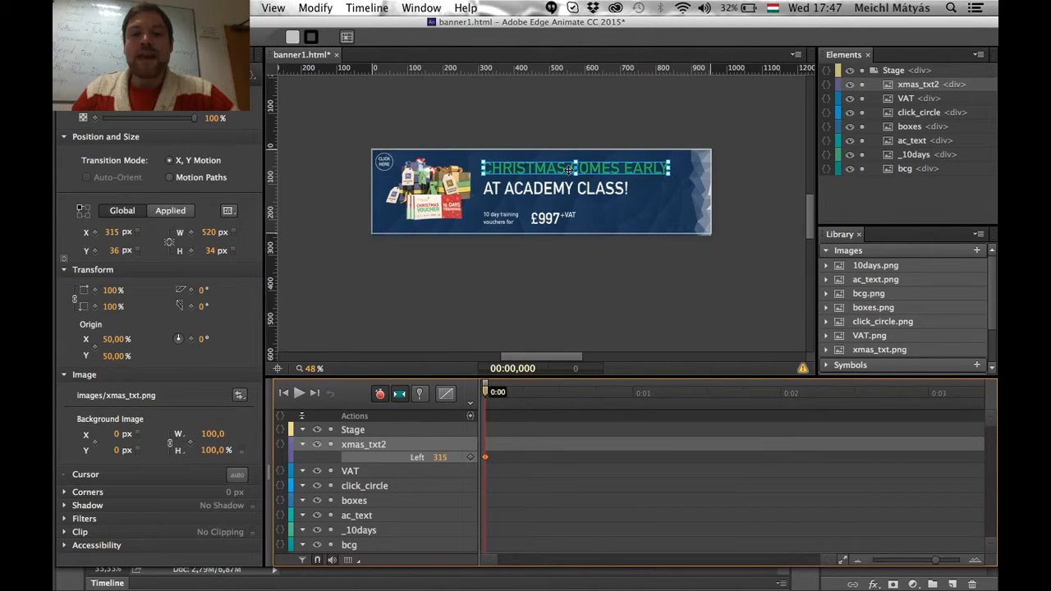
left_click(486, 458)
left_click_drag(485, 458, 626, 457)
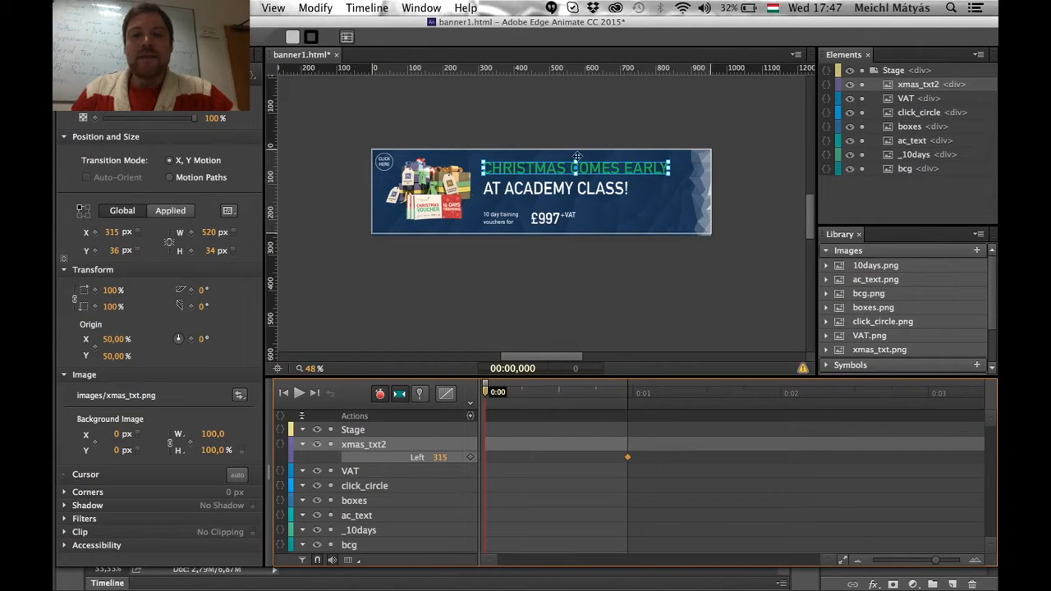
left_click_drag(602, 168, 839, 170)
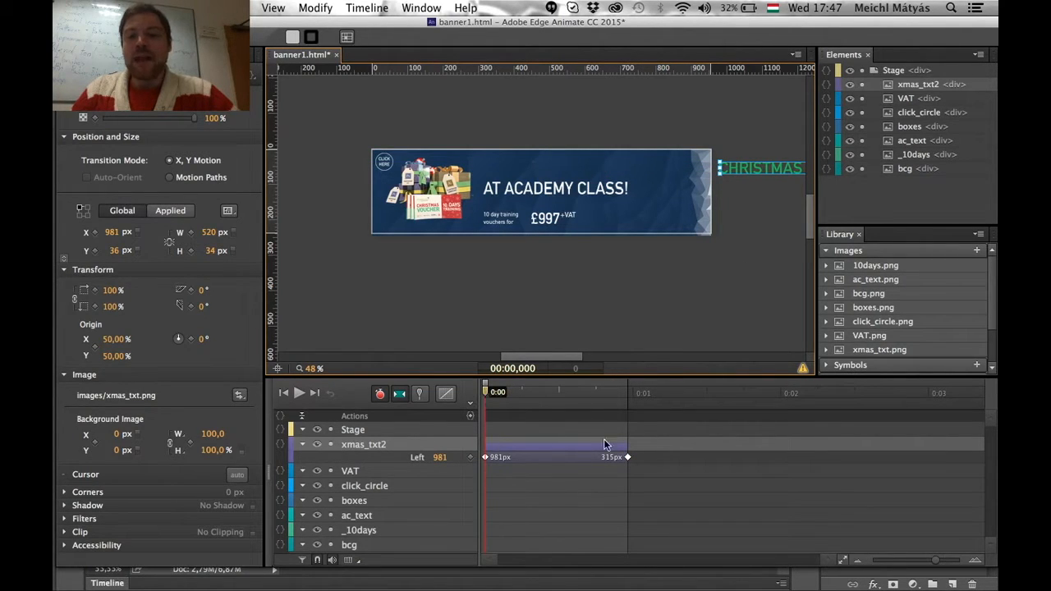
- Preview the Christmas text's slide-in animation and return the playhead to 0:00
mouse_move(486, 392)
left_mouse_down()
mouse_move(629, 398)
mouse_move(485, 410)
left_mouse_up()
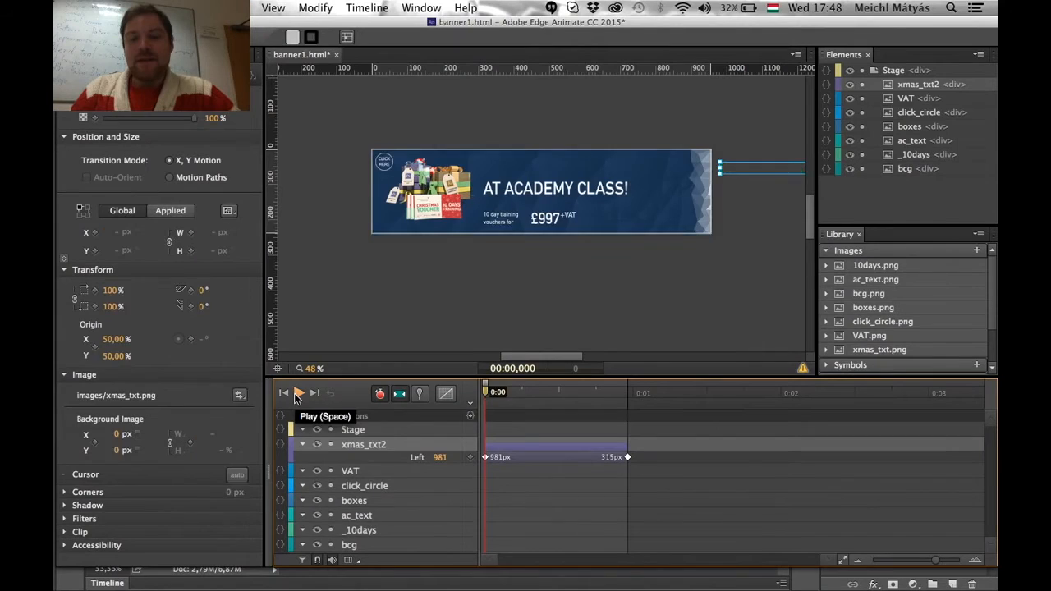
left_click(293, 391)
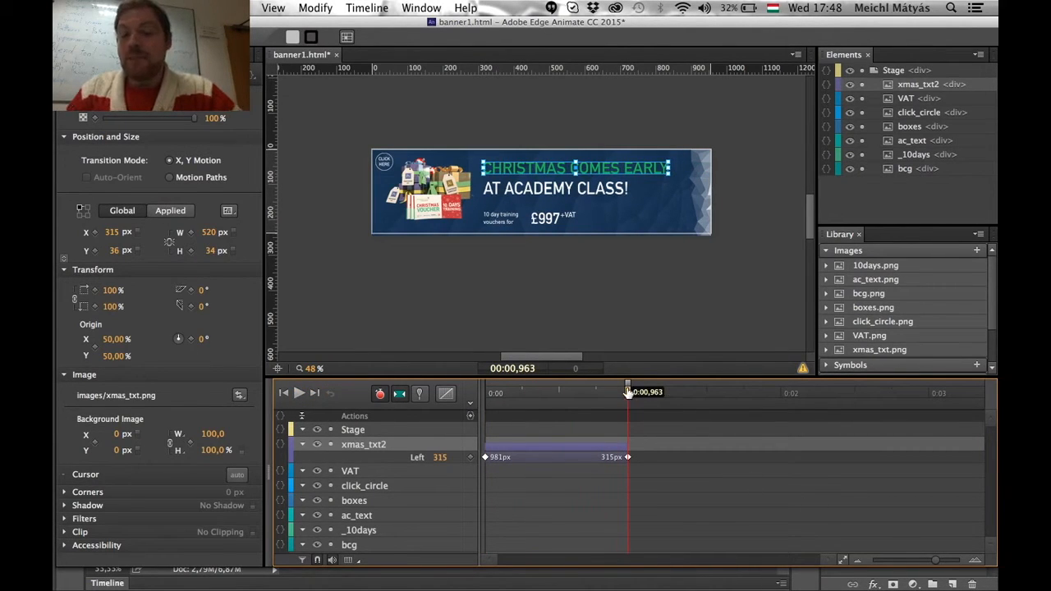
left_click_drag(628, 392, 481, 433)
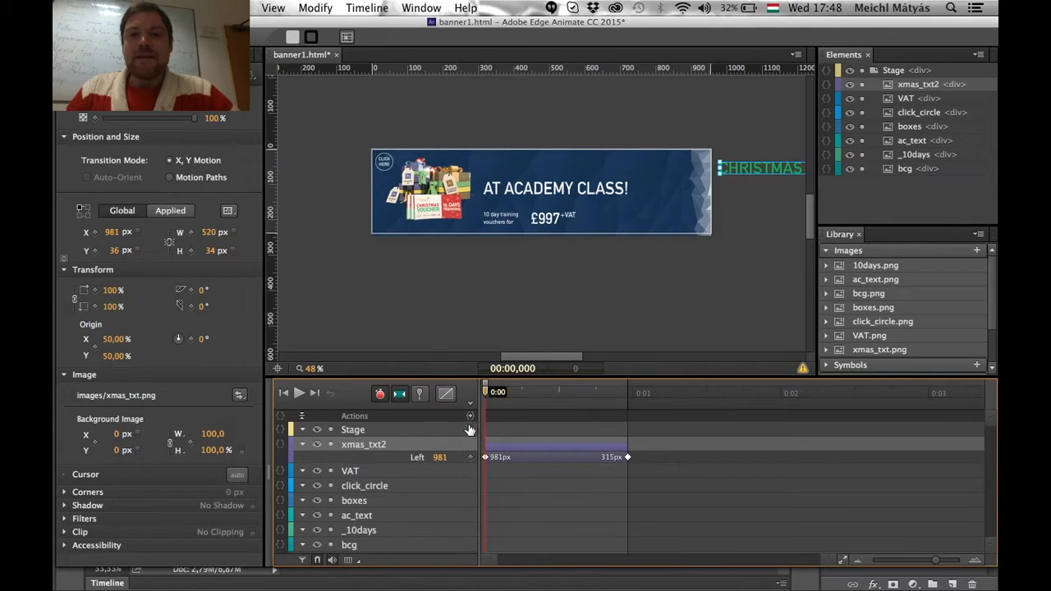
left_click(469, 429)
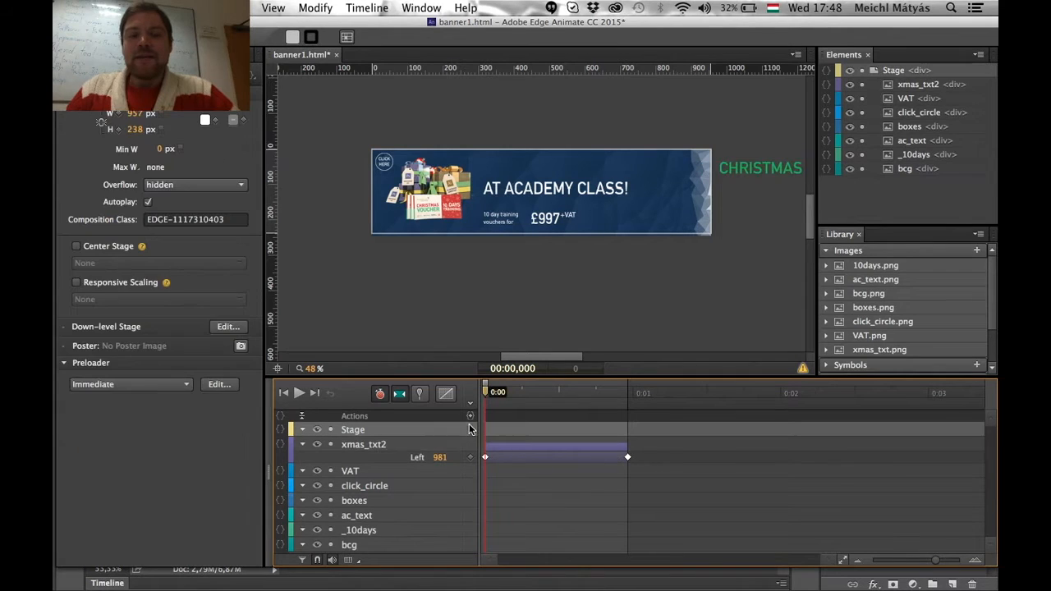
- Turn on Auto-Keyframe Mode with the AT ACADEMY CLASS! text selected
left_click(563, 186)
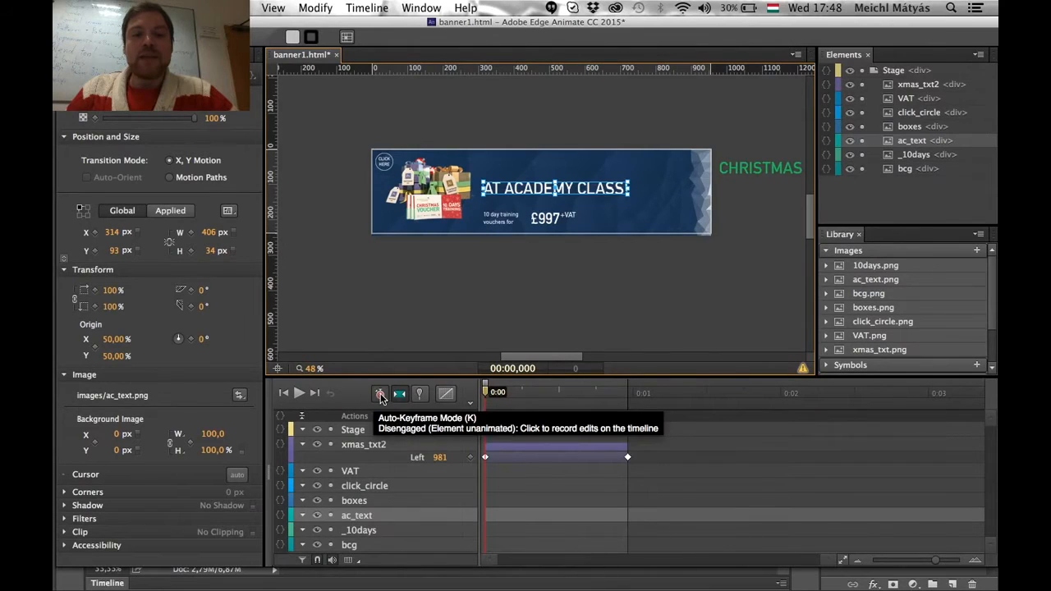
left_click(380, 396)
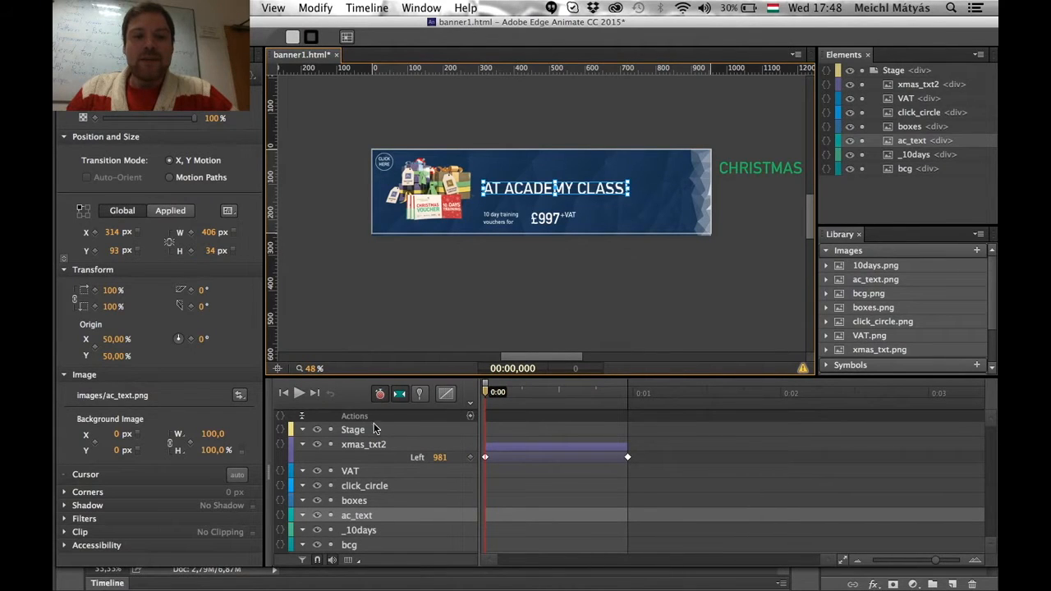
left_click(379, 396)
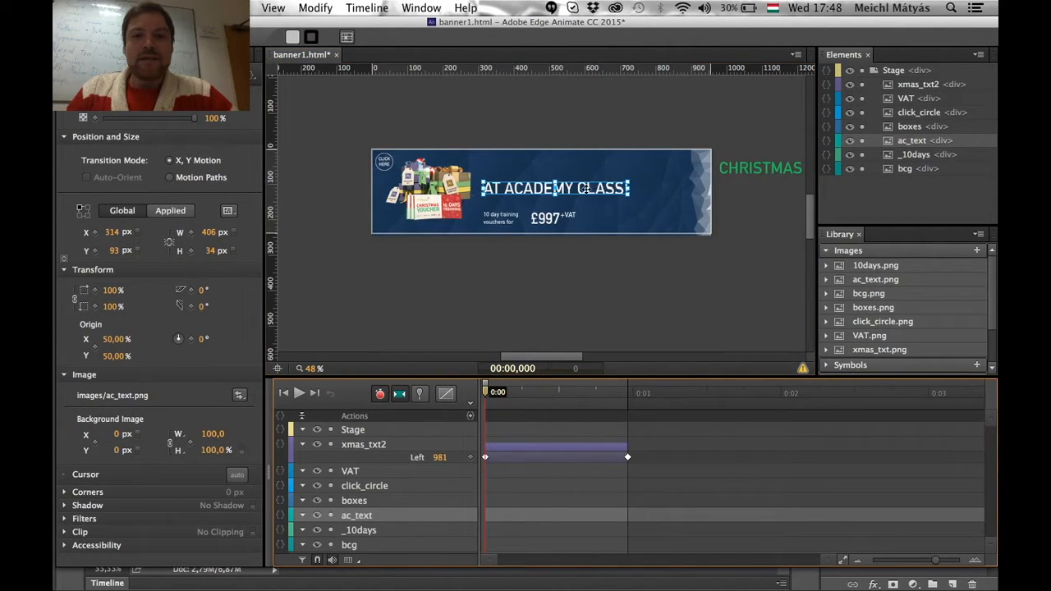
- Try recording keyframes by moving the AT ACADEMY CLASS! text to about X 353, Y 85, and undo the move
left_click_drag(583, 188, 596, 185)
scroll(607, 493, "down", 1)
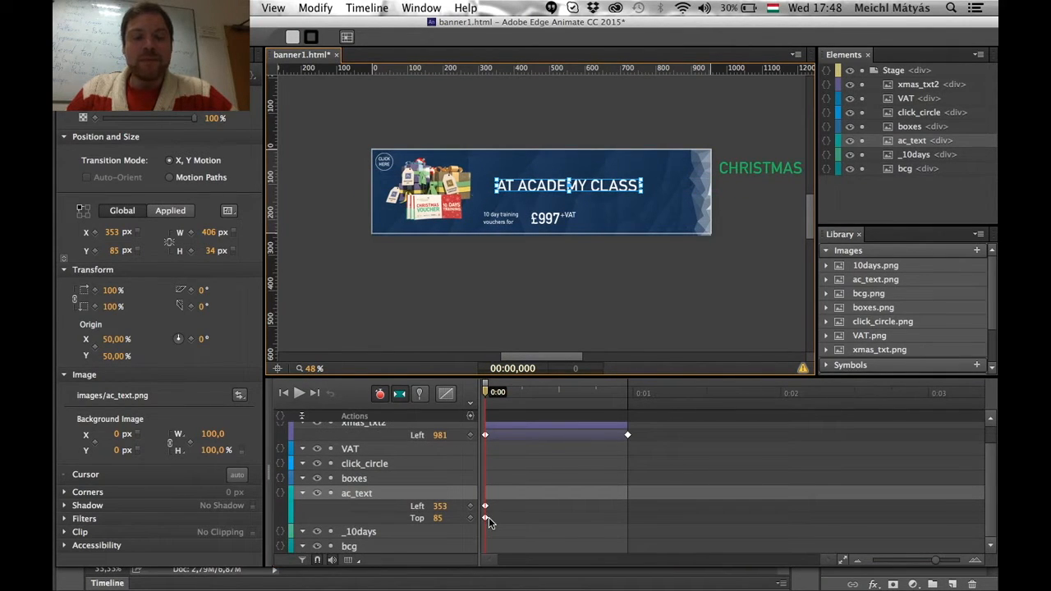
key("super+z")
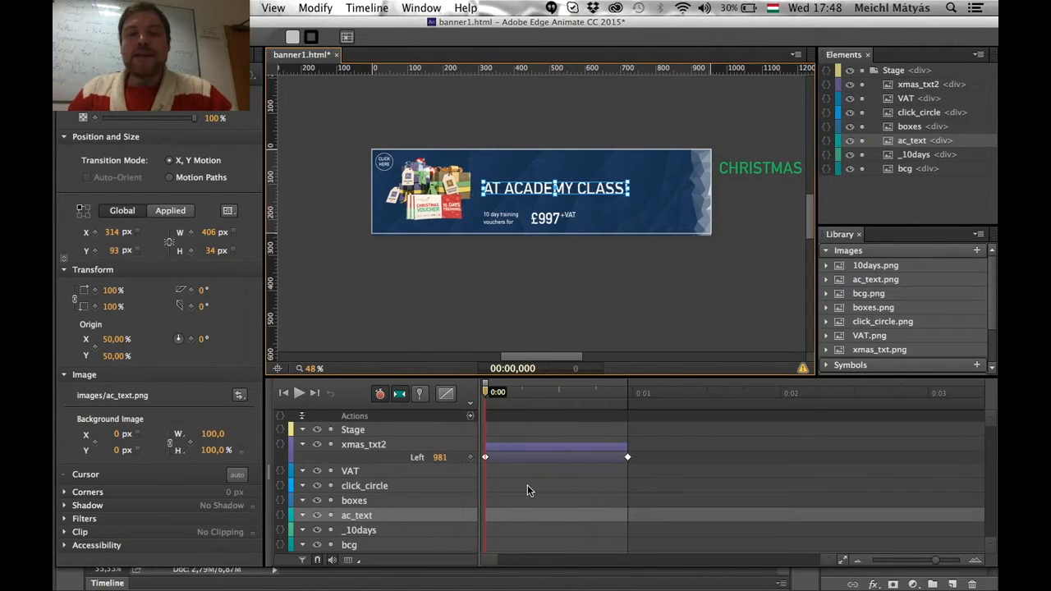
- Turn on the Pin with the AT ACADEMY CLASS! text selected
left_click(380, 396)
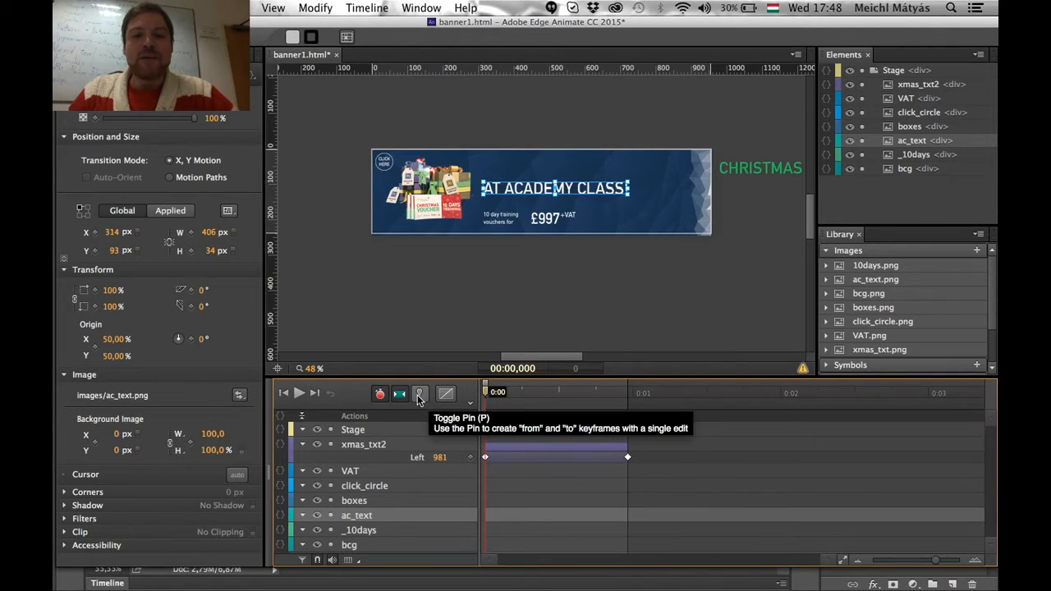
left_click(419, 396)
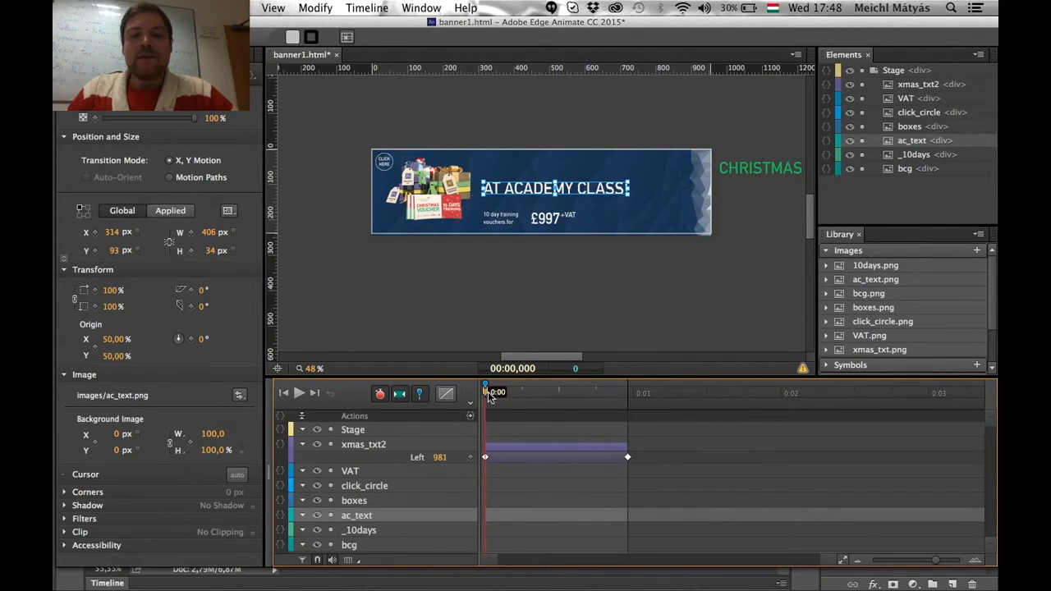
- Try animating the AT ACADEMY CLASS! text from the pin at 0:00 to about Y 318 at 0:00,963, and undo the latest changes
left_click_drag(486, 394, 629, 412)
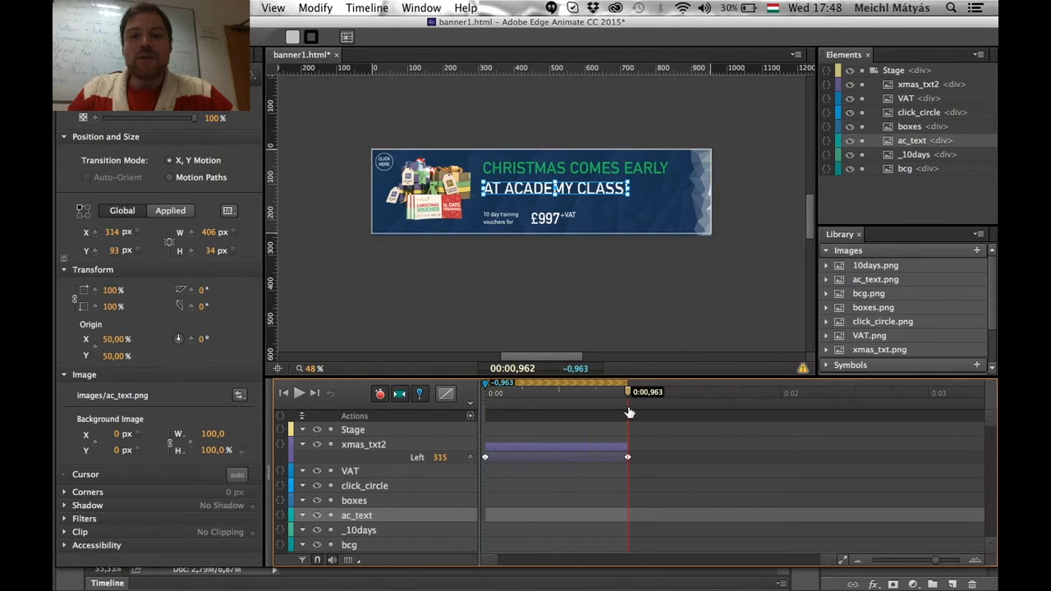
left_click_drag(581, 189, 582, 270)
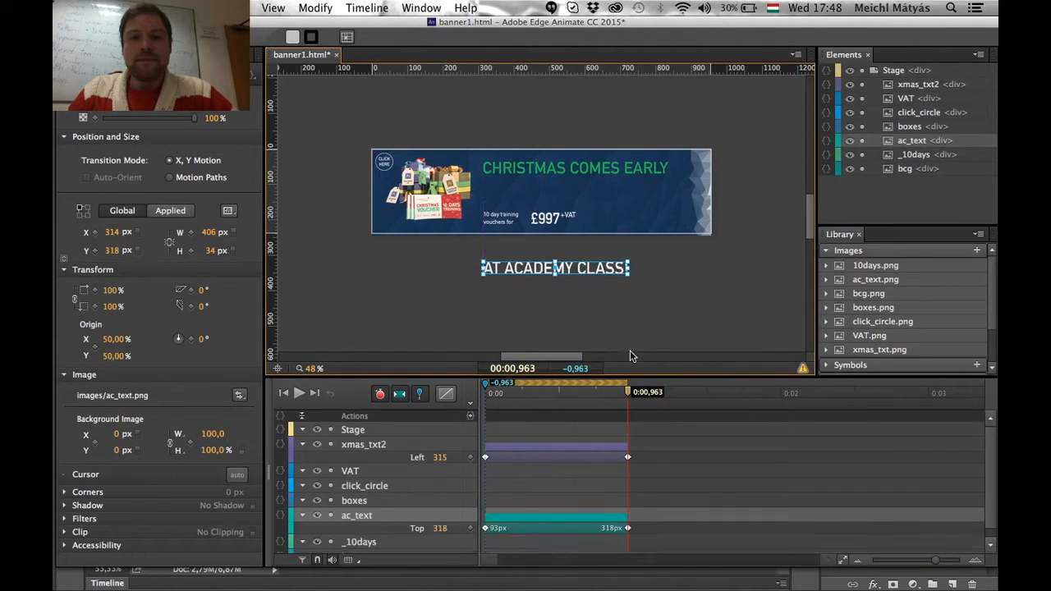
left_click_drag(626, 396, 466, 417)
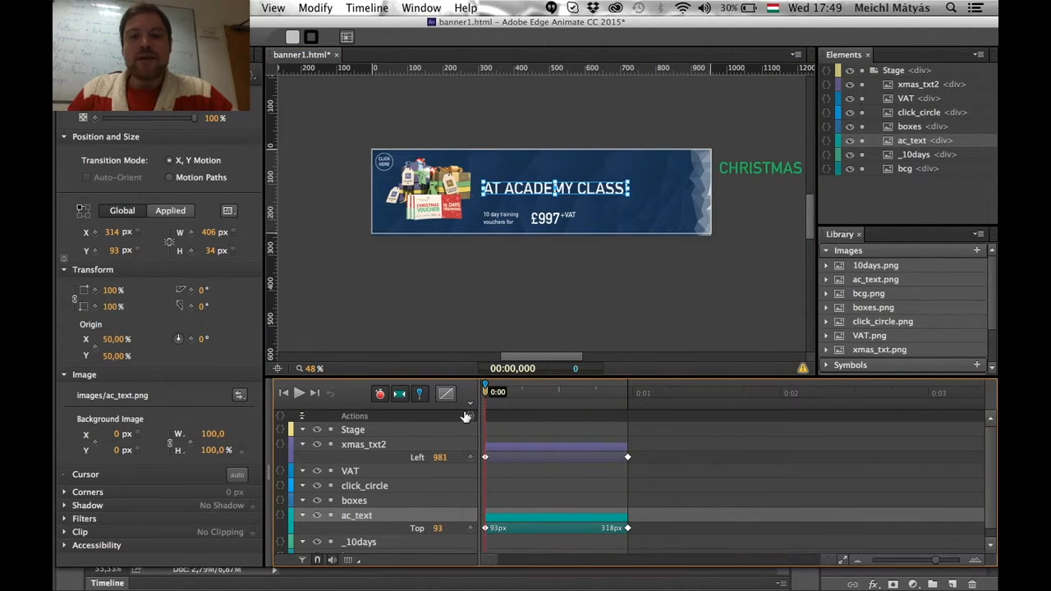
key("super+z")
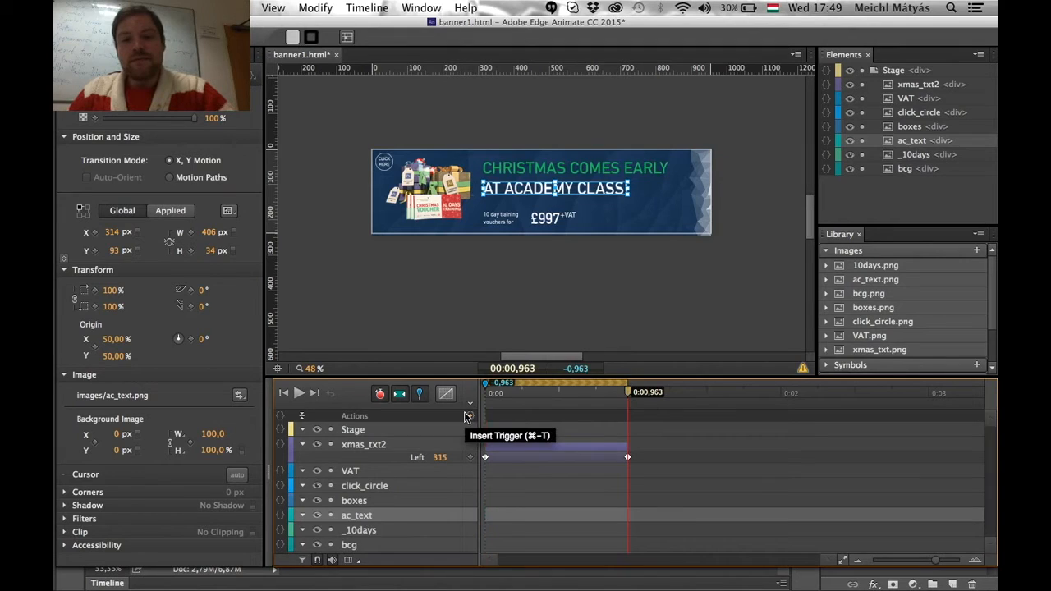
key("super+z")
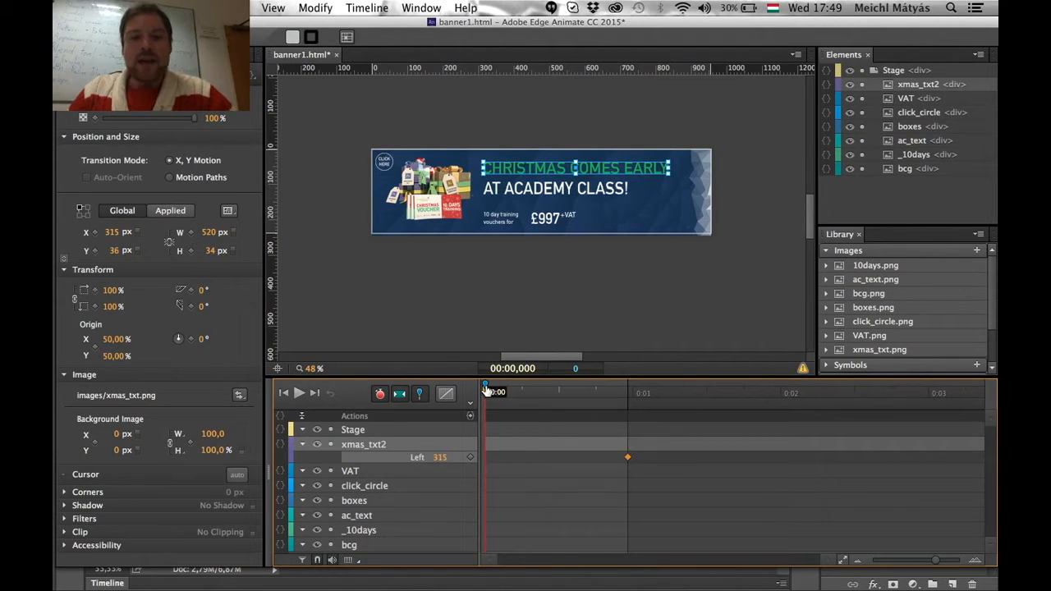
- Set the pin to about 0:00,962 with the playhead at 0:00, and move the AT ACADEMY CLASS! text below the banner to about Y 320
left_click_drag(485, 388, 632, 397)
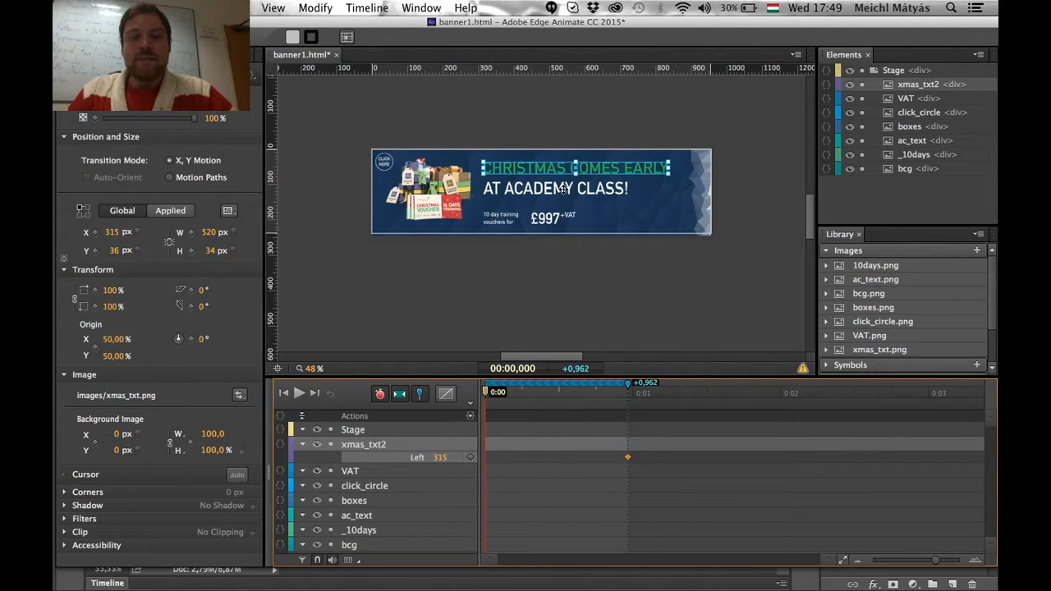
left_click_drag(562, 189, 563, 269)
left_click_drag(486, 394, 477, 452)
left_click(472, 453)
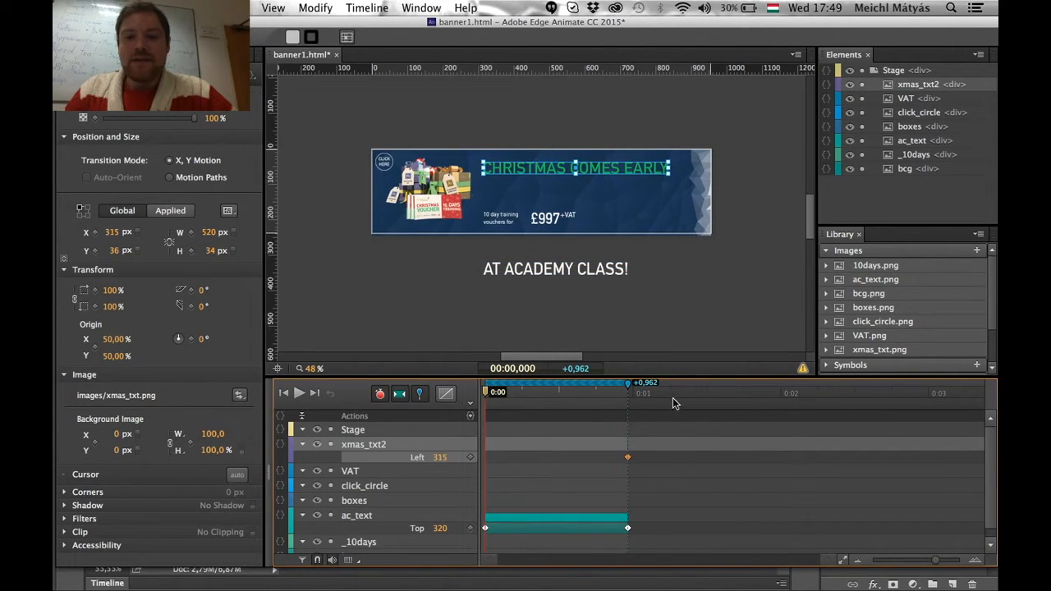
- Move the Christmas text past the banner's right edge to about X 982 at 0:00, using the same pin span, and deselect it
left_click_drag(546, 167, 784, 177)
left_click(727, 264)
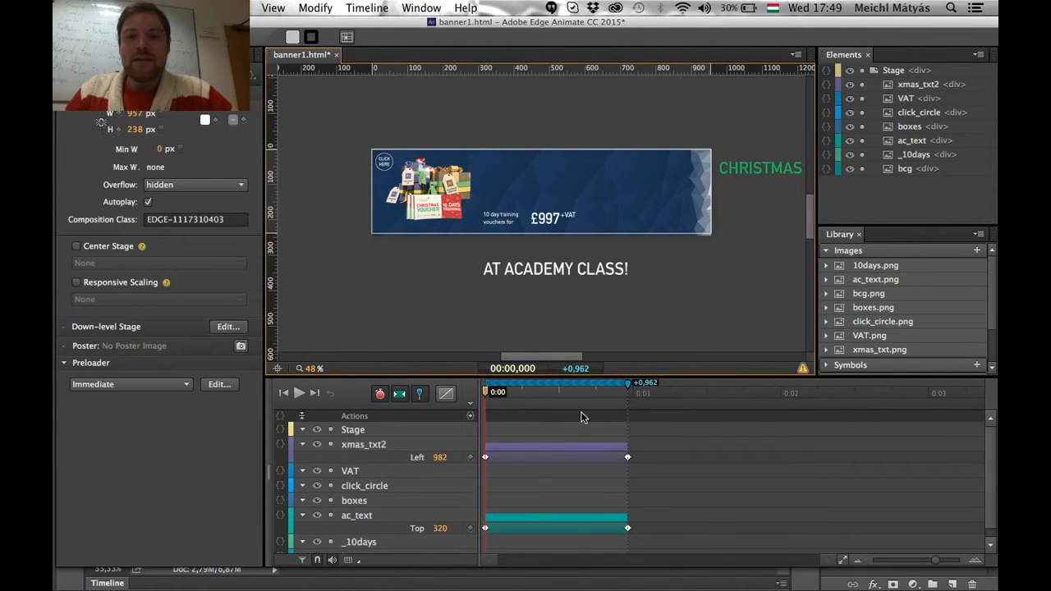
left_click_drag(493, 394, 458, 402)
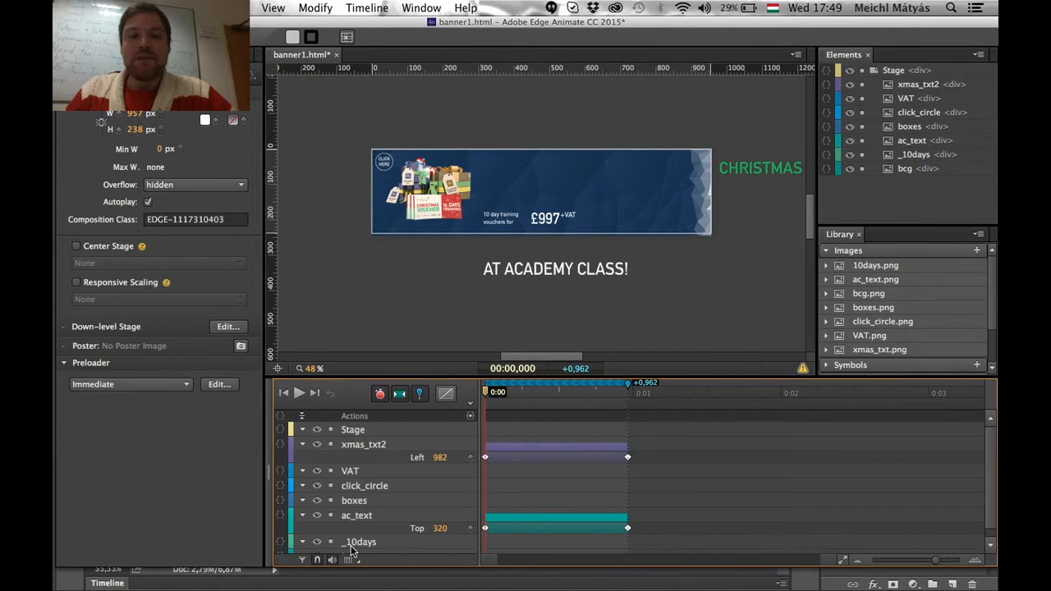
- Shift the AT ACADEMY CLASS! text's transition to start where the Christmas text's transition ends
left_click(550, 517)
left_click_drag(534, 518, 673, 521)
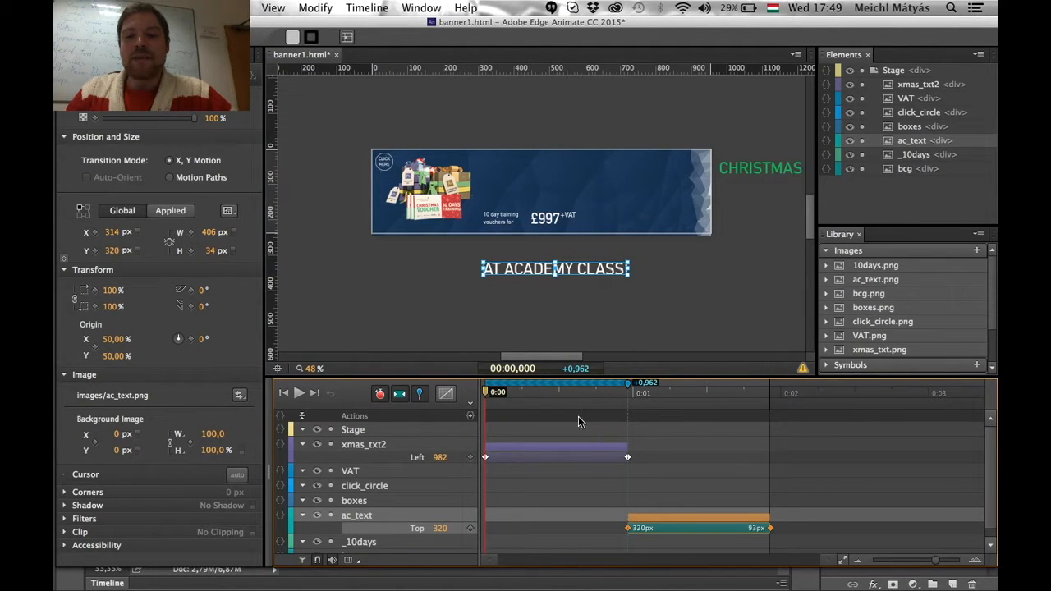
- Turn off the Pin, preview the two text animations and return the playhead to 0:00
left_click(420, 393)
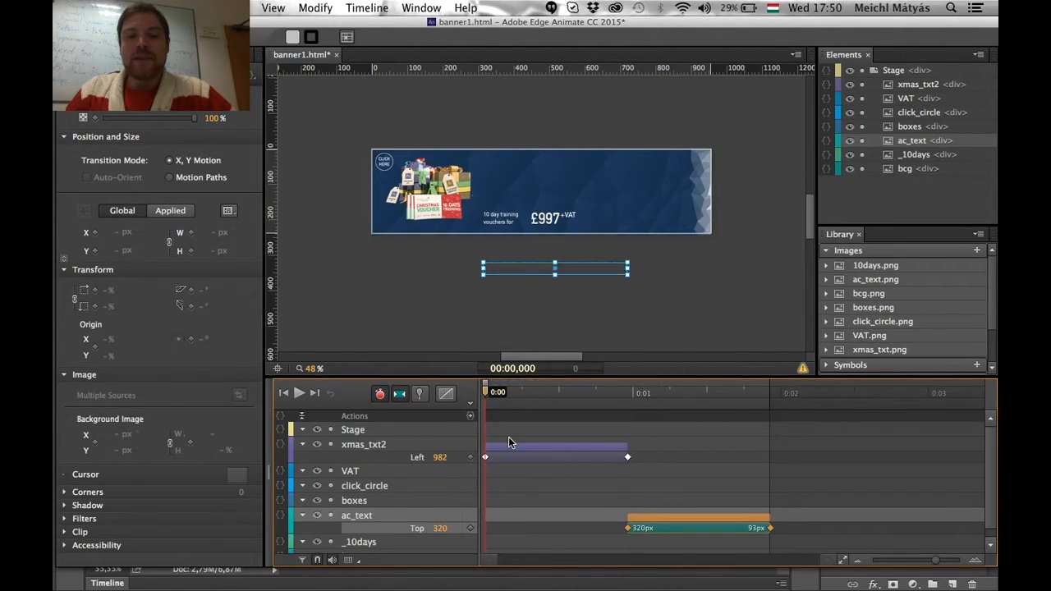
key("space")
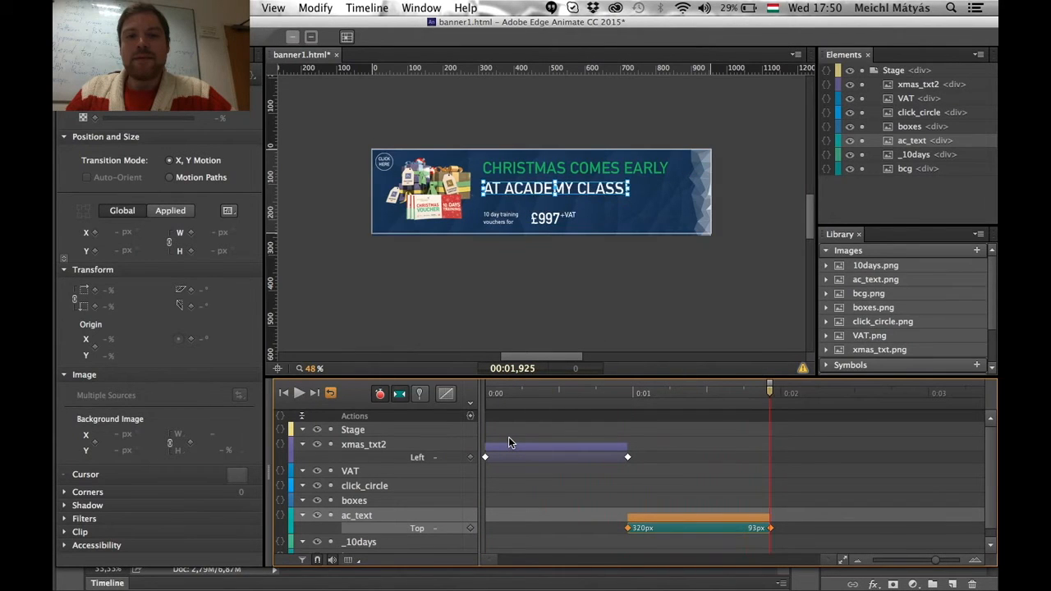
left_click_drag(769, 396, 486, 465)
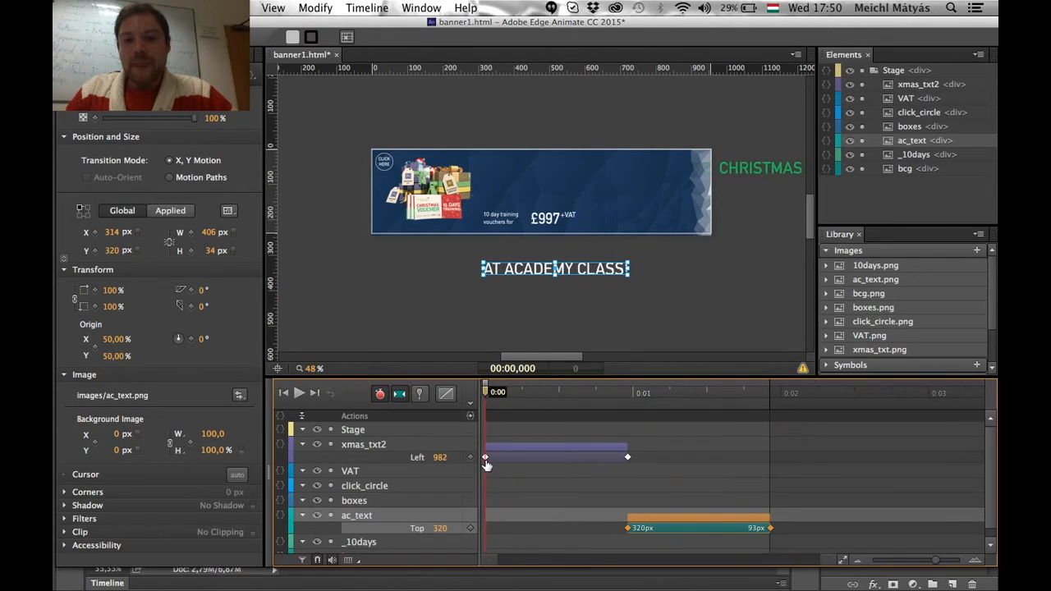
- Shorten the AT ACADEMY CLASS! text's transition by moving its end keyframe to about 0:01,679
left_click_drag(770, 531, 732, 529)
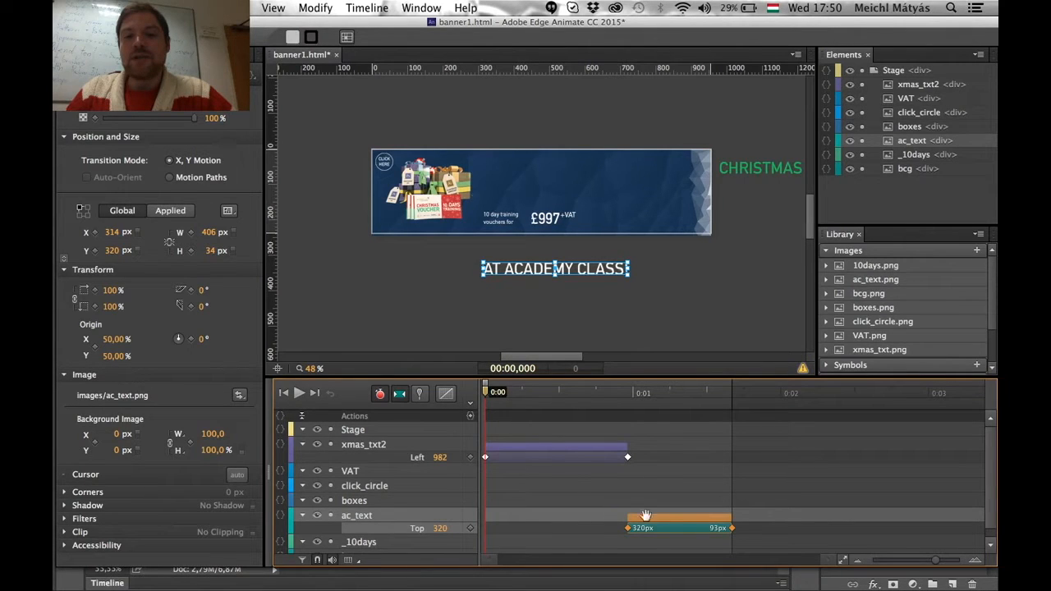
left_click_drag(731, 530, 773, 530)
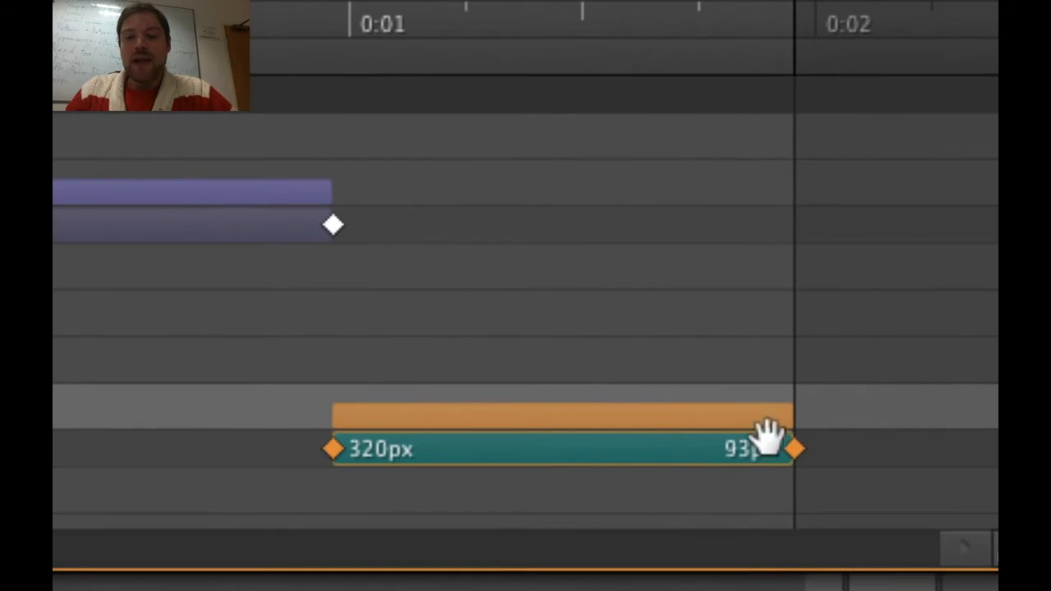
left_click_drag(793, 518, 733, 517)
left_click_drag(713, 451, 582, 454)
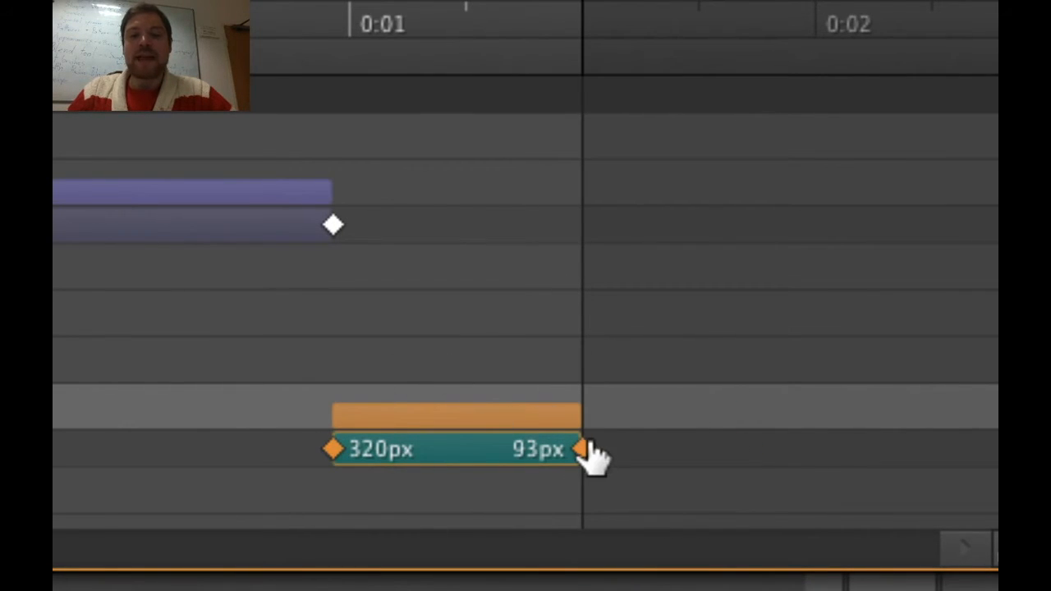
left_click_drag(584, 453, 667, 451)
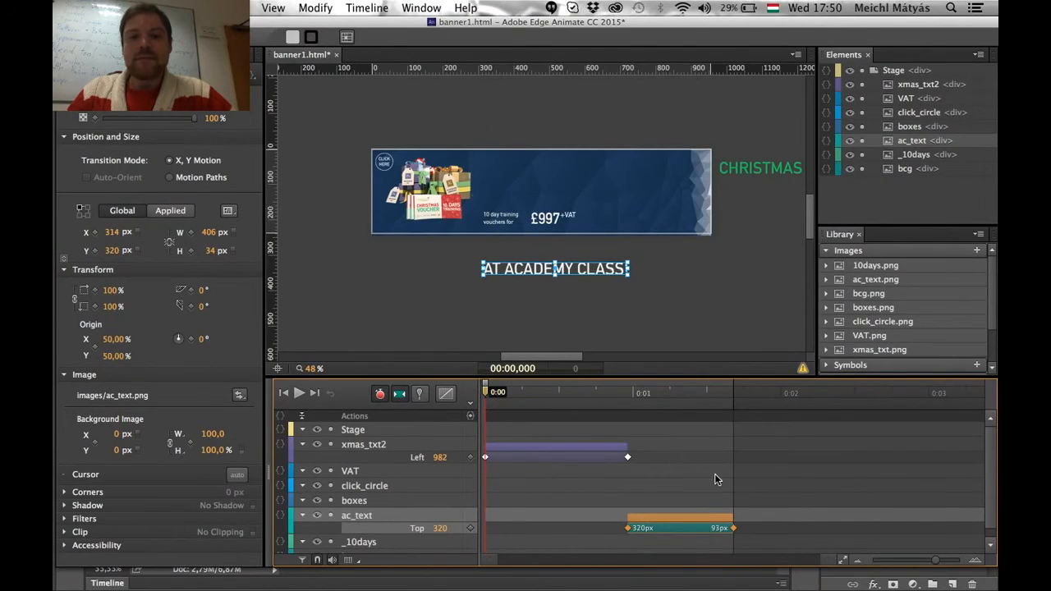
- Preview the shortened animation and scrub the playhead to about 0:00,403
key("space")
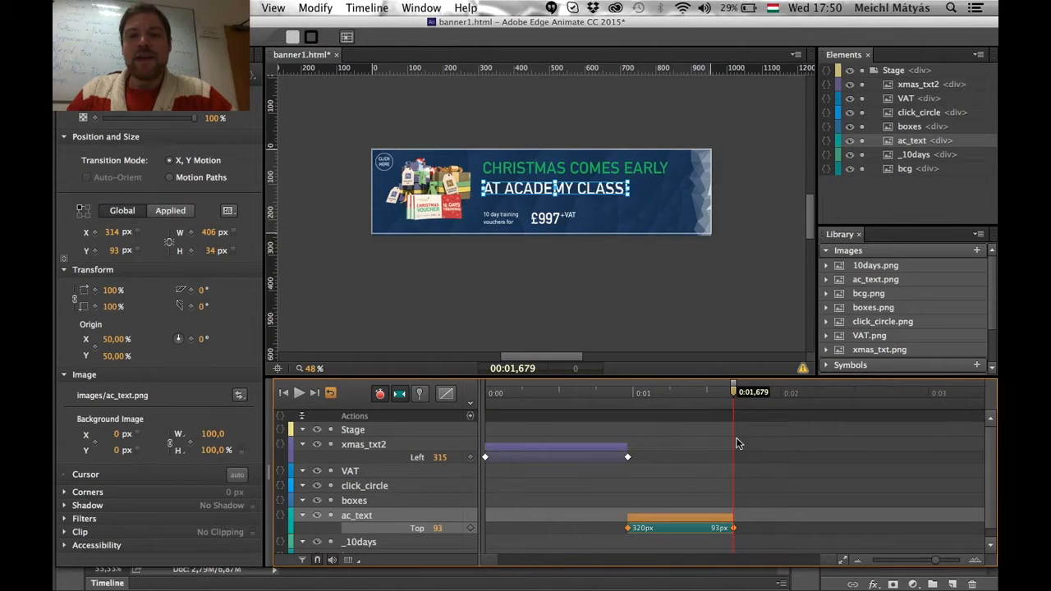
key("space")
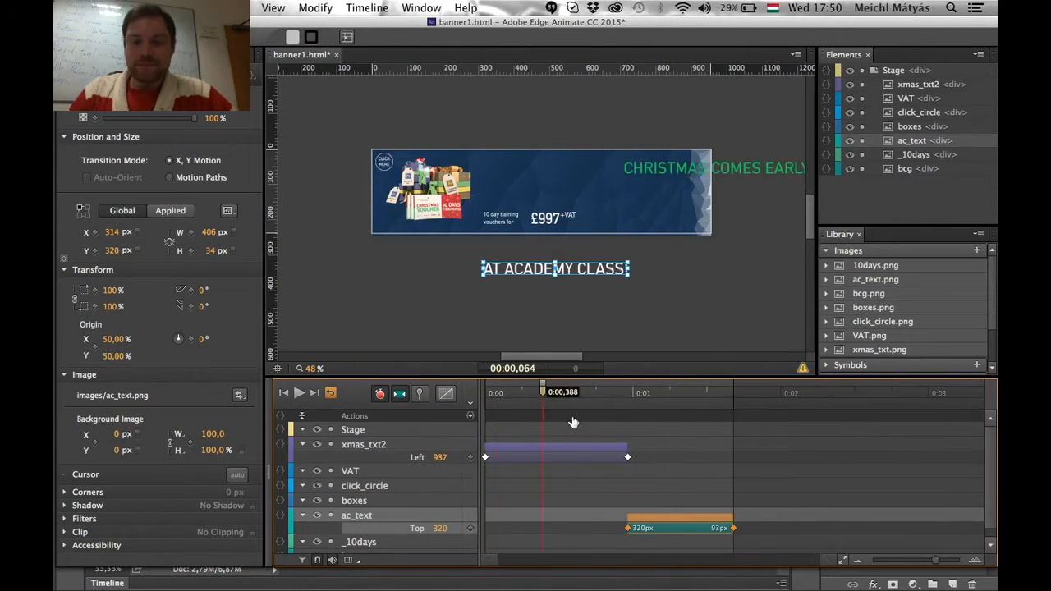
left_click_drag(750, 431, 519, 488)
left_click(520, 486)
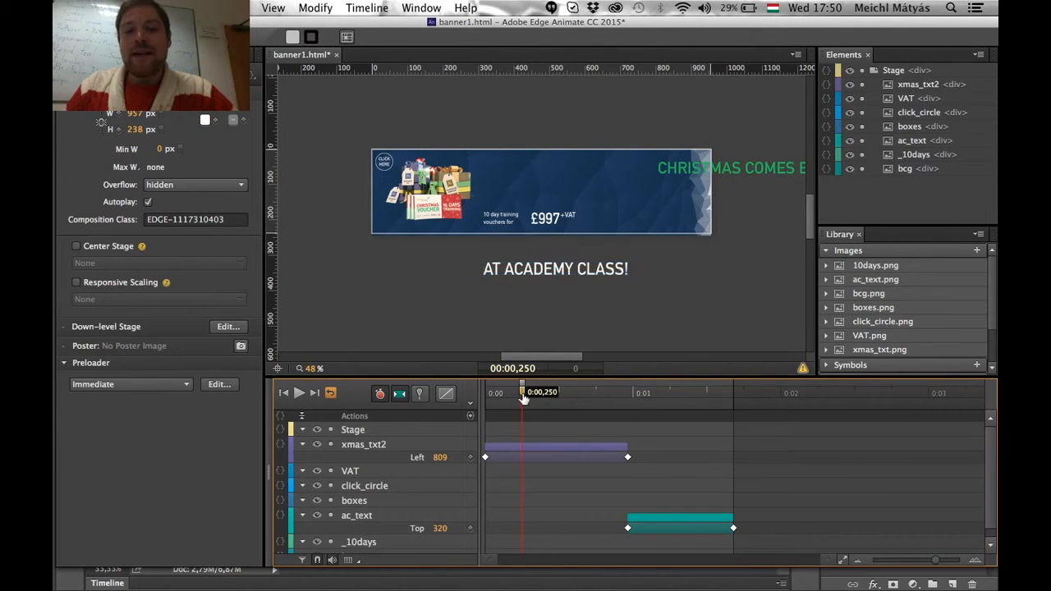
left_click_drag(522, 393, 545, 415)
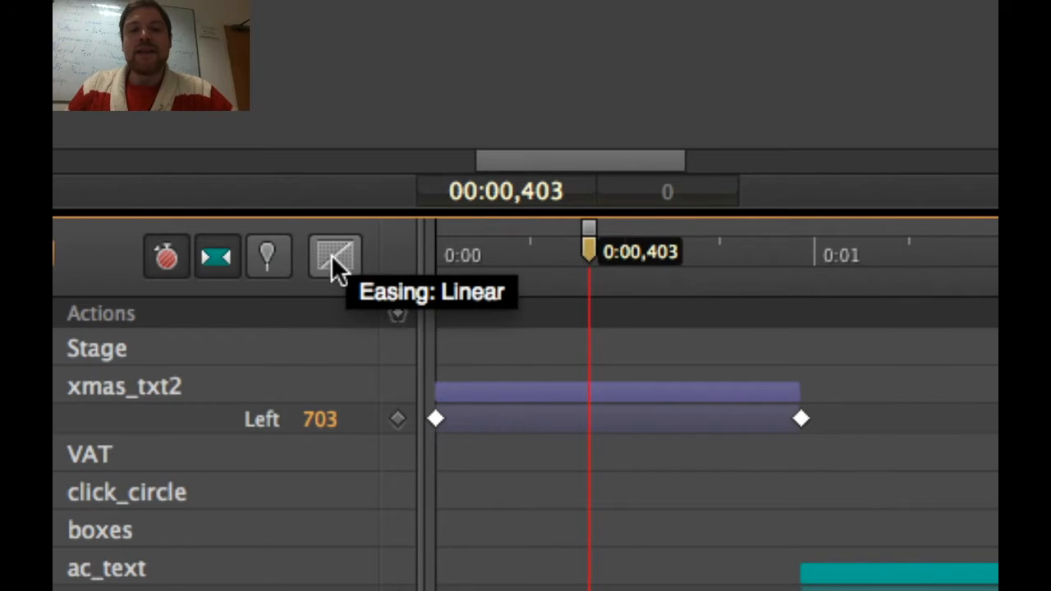
- Set the easing of the Christmas text's transition to Ease Out Elastic
left_click(637, 396)
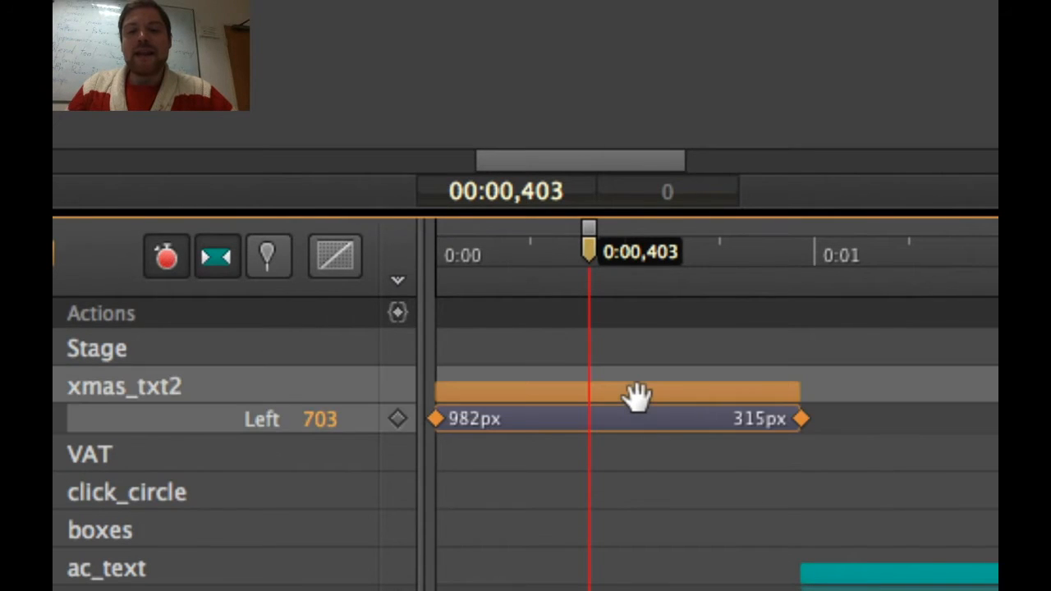
left_click(329, 260)
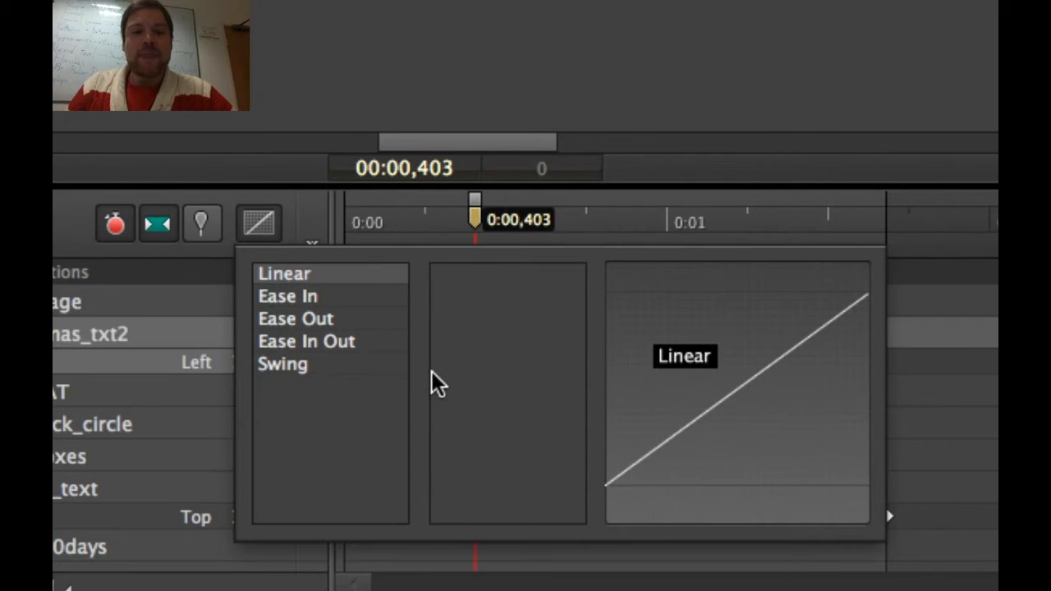
left_click(323, 318)
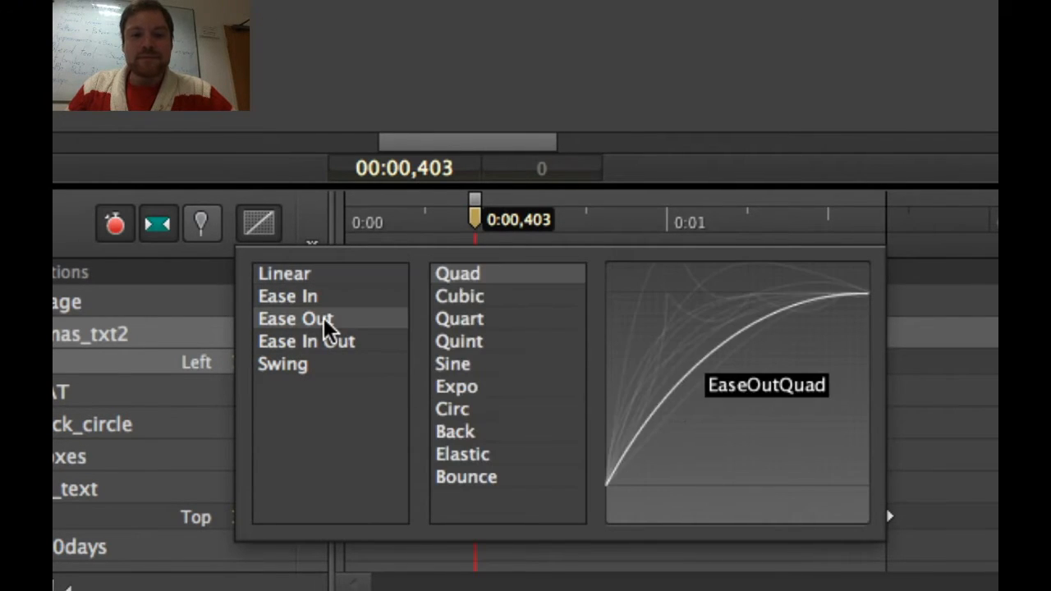
left_click(484, 477)
left_click(463, 454)
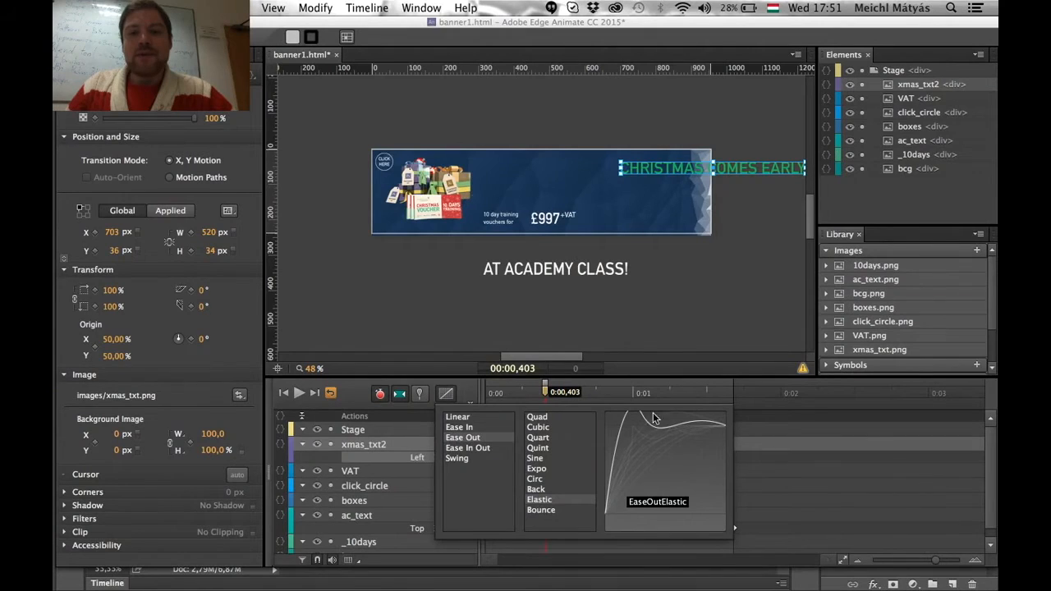
left_click(606, 311)
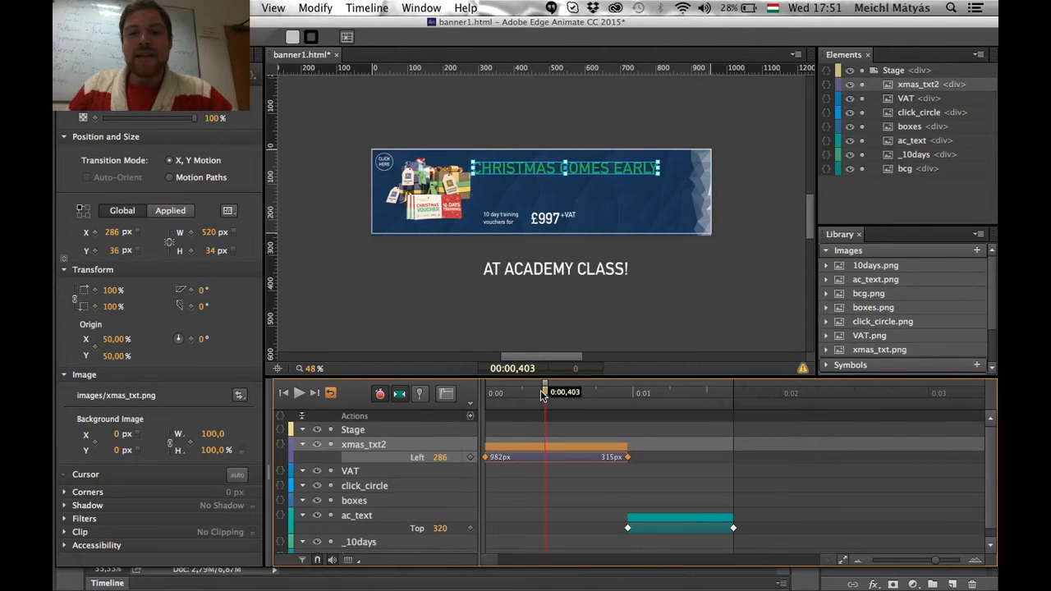
- Preview the Christmas text's elastic slide-in from 0:00
left_click_drag(548, 398, 454, 409)
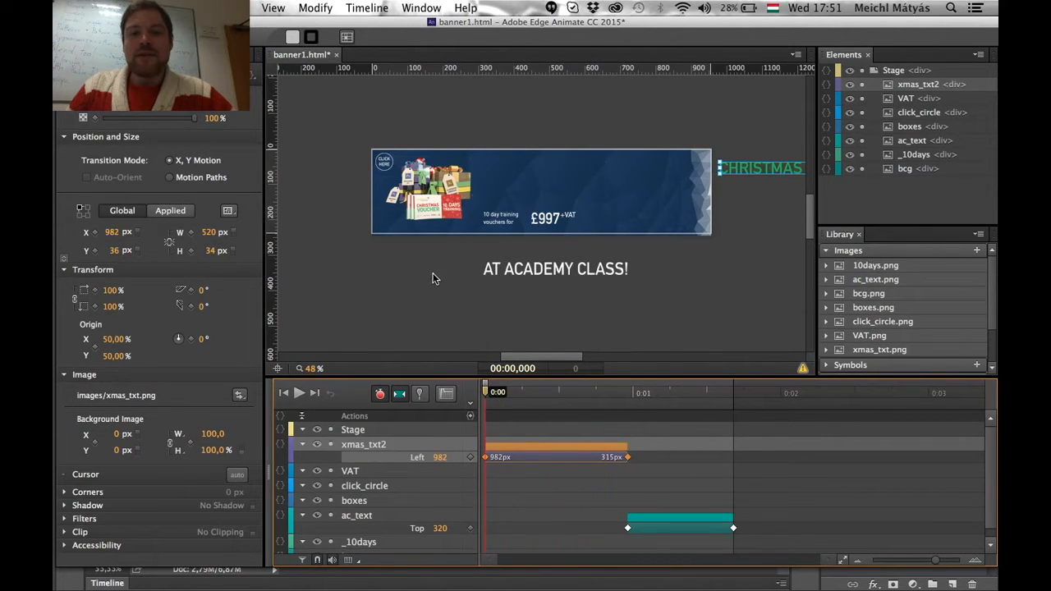
key("space")
key("space")
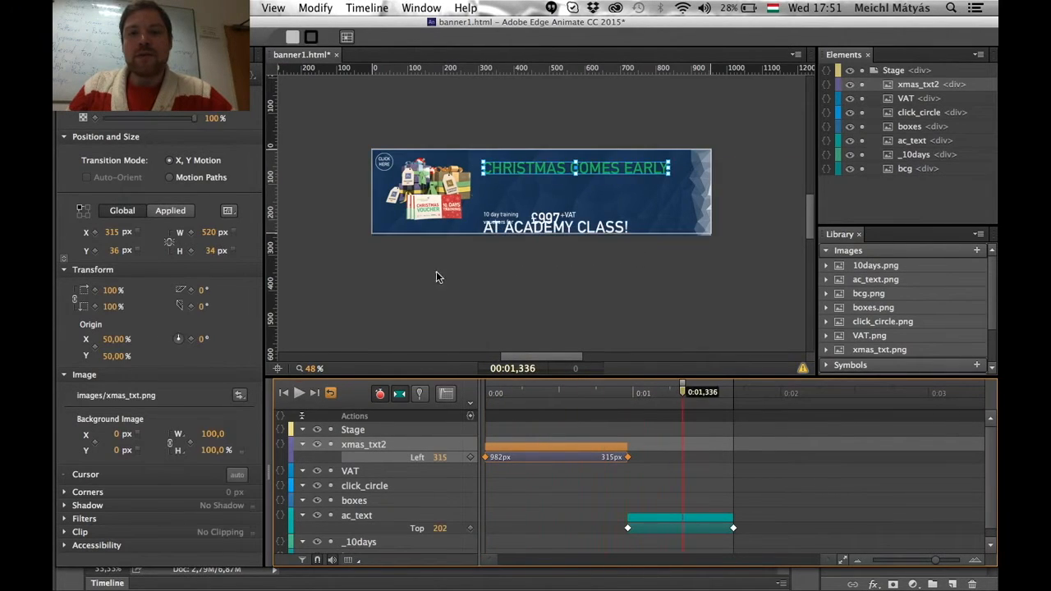
- Extend the Christmas text's transition by moving its end keyframe to about 0:01,4 and preview the animation from 0:00
left_click_drag(683, 400, 504, 400)
left_click_drag(628, 458, 691, 458)
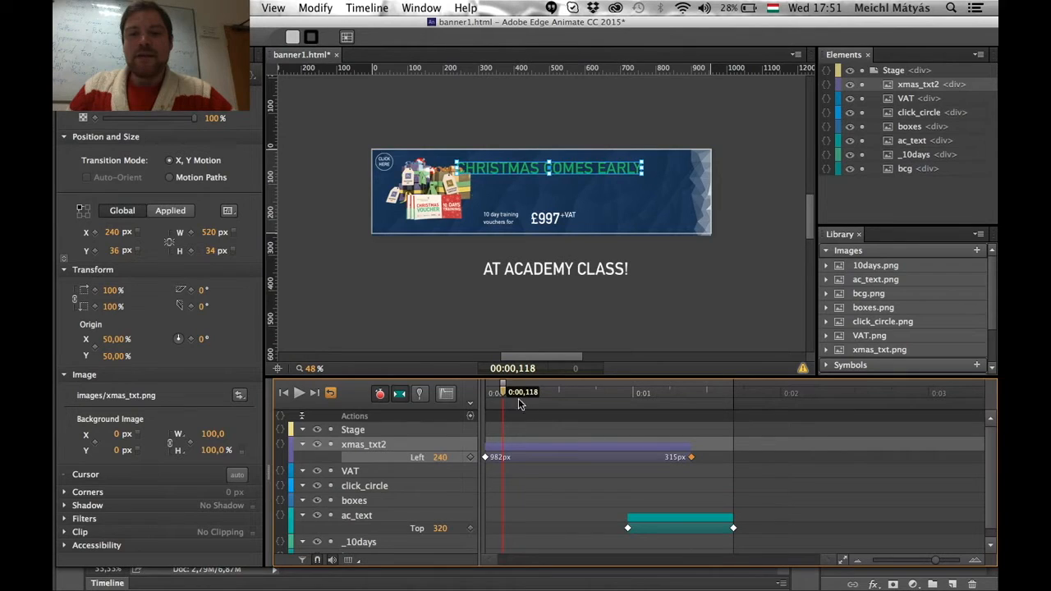
left_click_drag(504, 394, 485, 394)
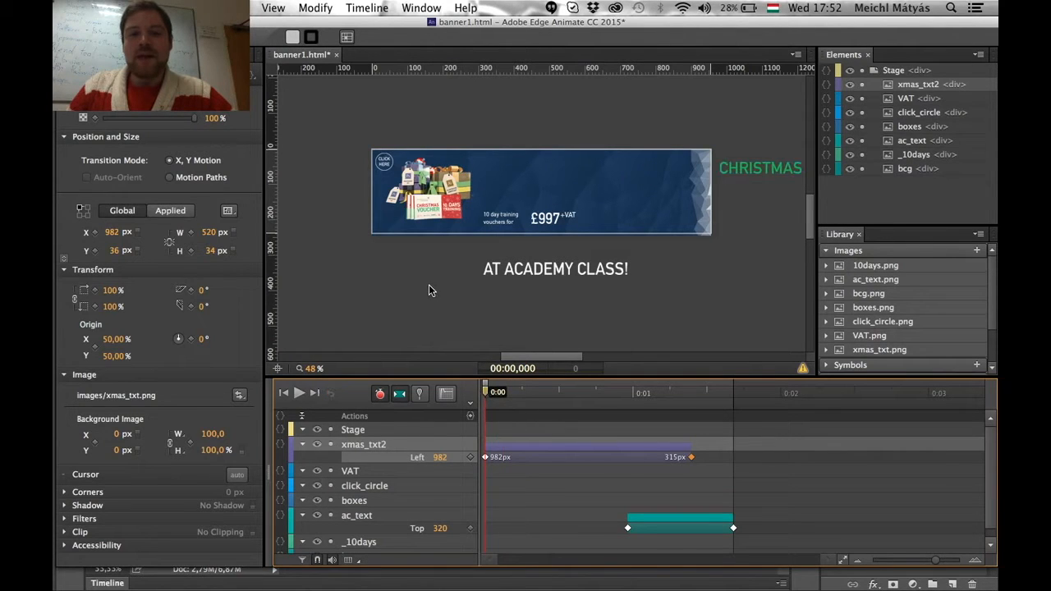
left_click(429, 285)
key("space")
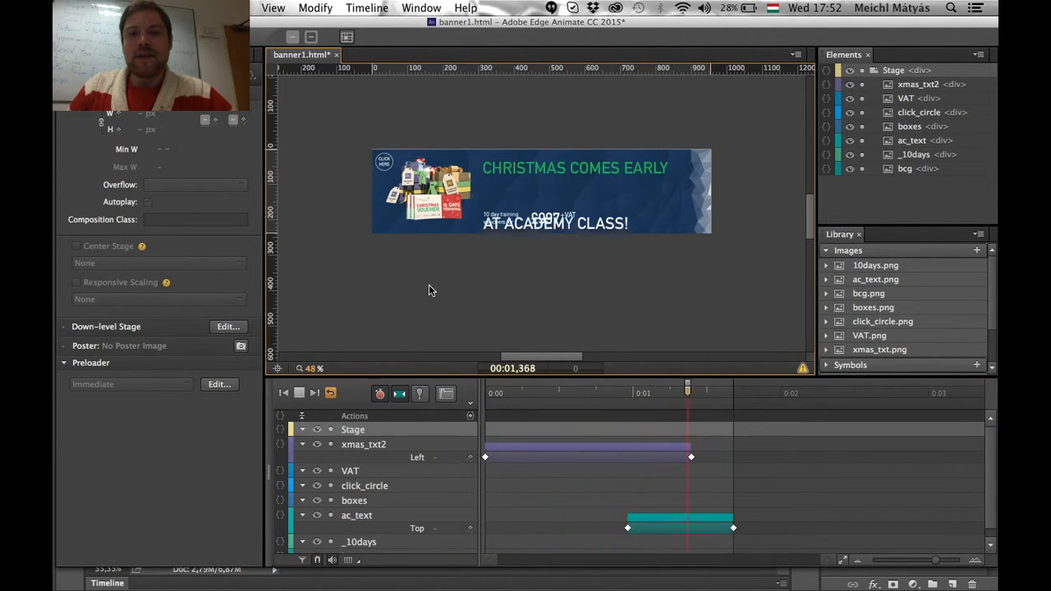
- Set the easing of the AT ACADEMY CLASS! text's transition to Ease Out Back
left_click_drag(726, 394, 655, 393)
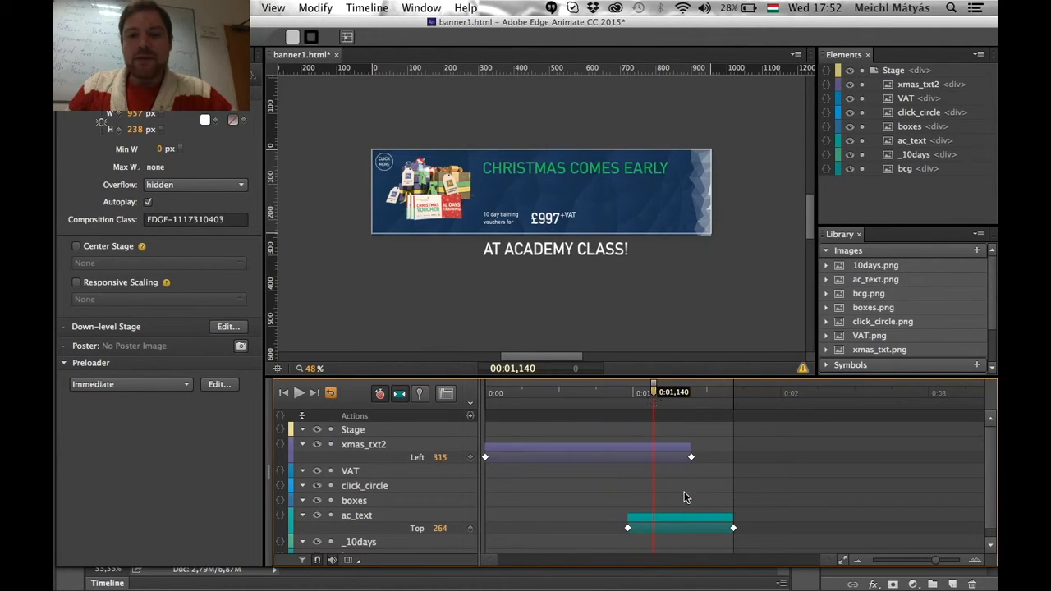
left_click(687, 517)
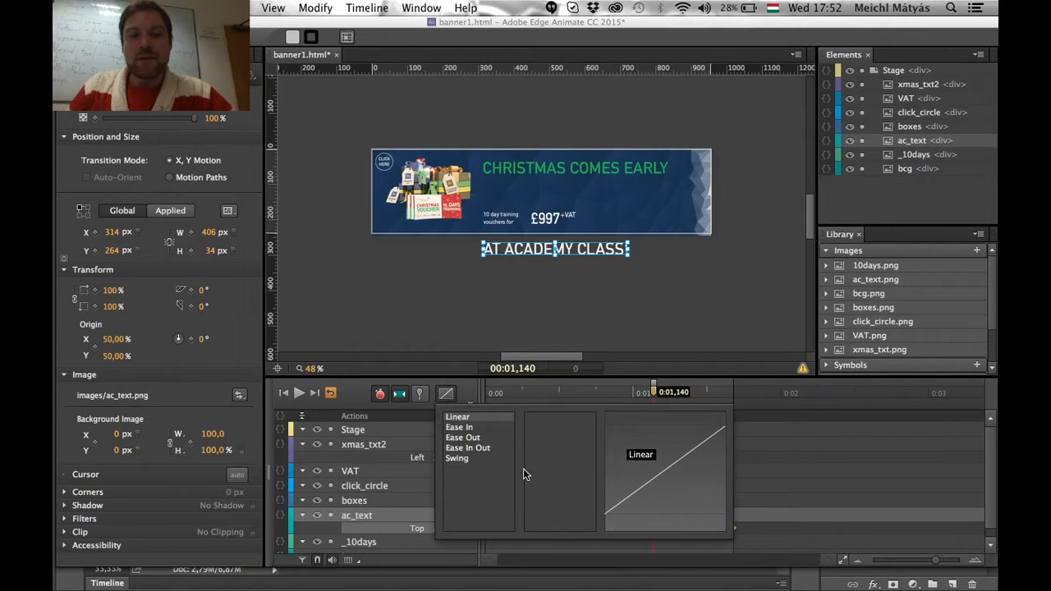
left_click(457, 458)
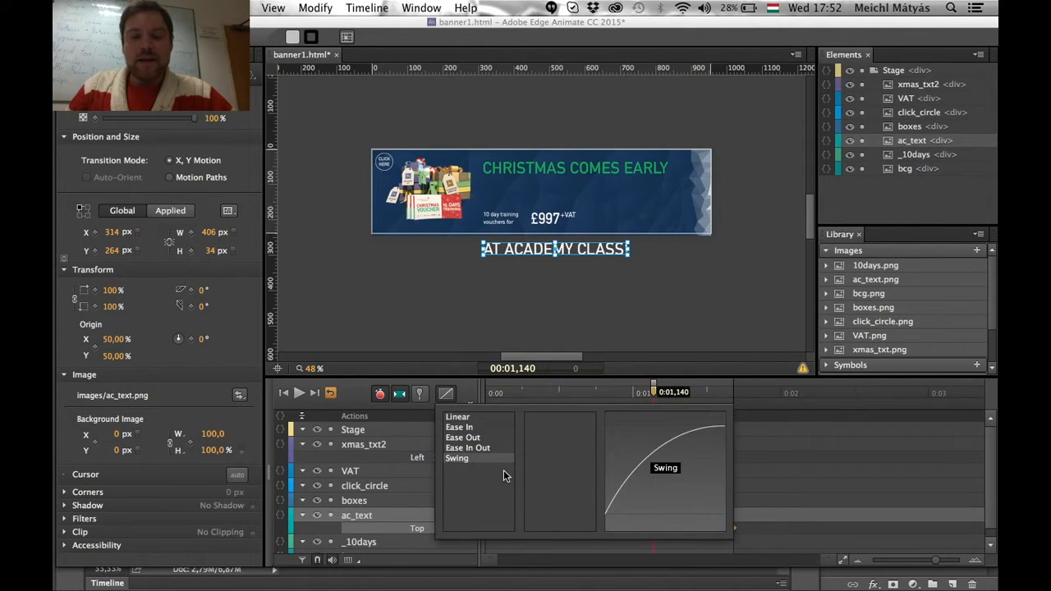
left_click(471, 442)
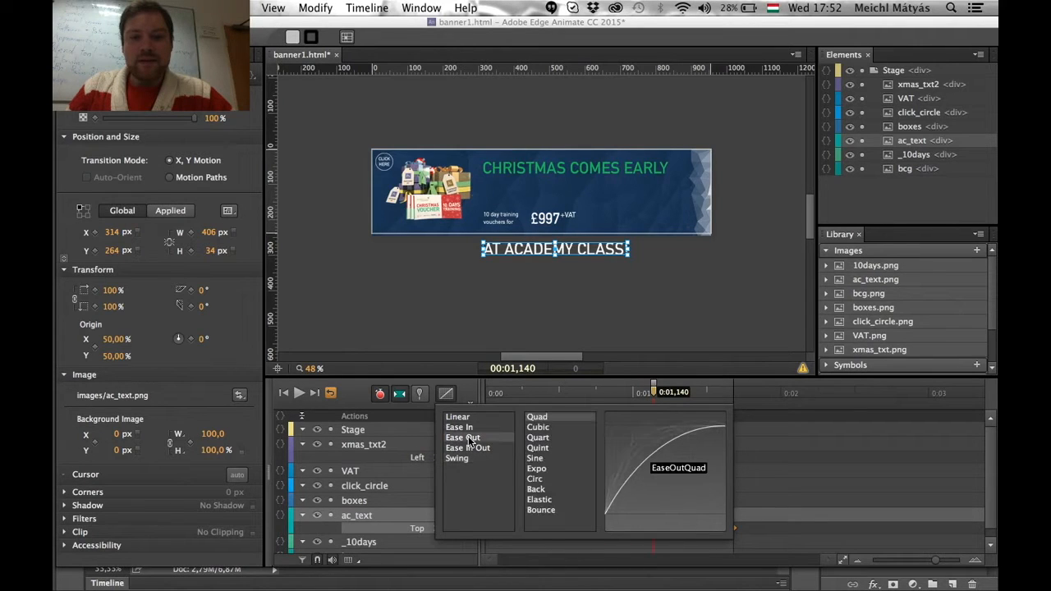
left_click(553, 489)
left_click(588, 294)
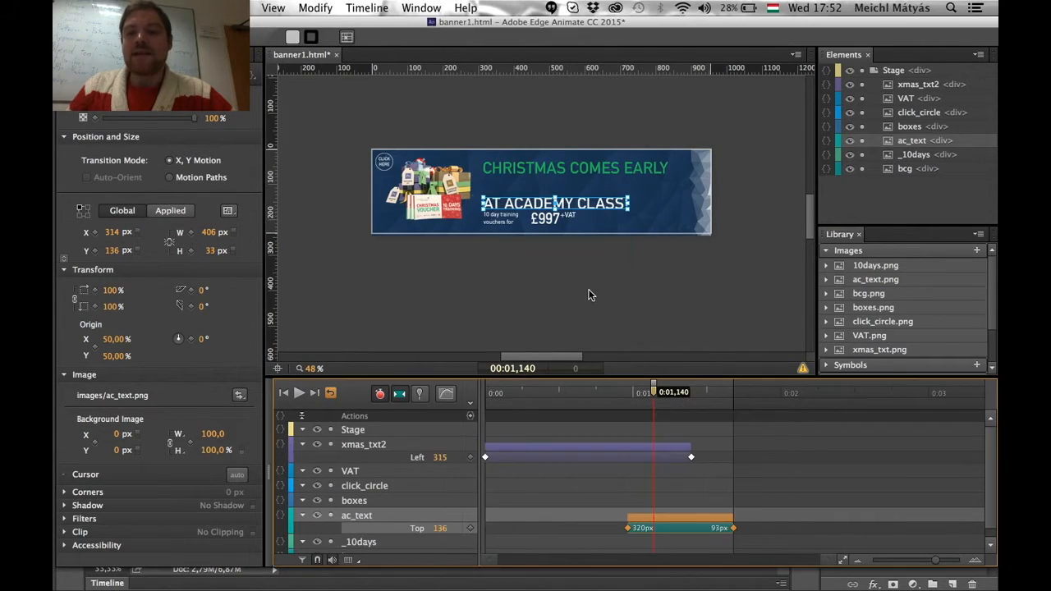
- Preview the animation from 0:00 to check the academy text's transition, and scrub back to about 0:01,635
left_click_drag(653, 395, 463, 436)
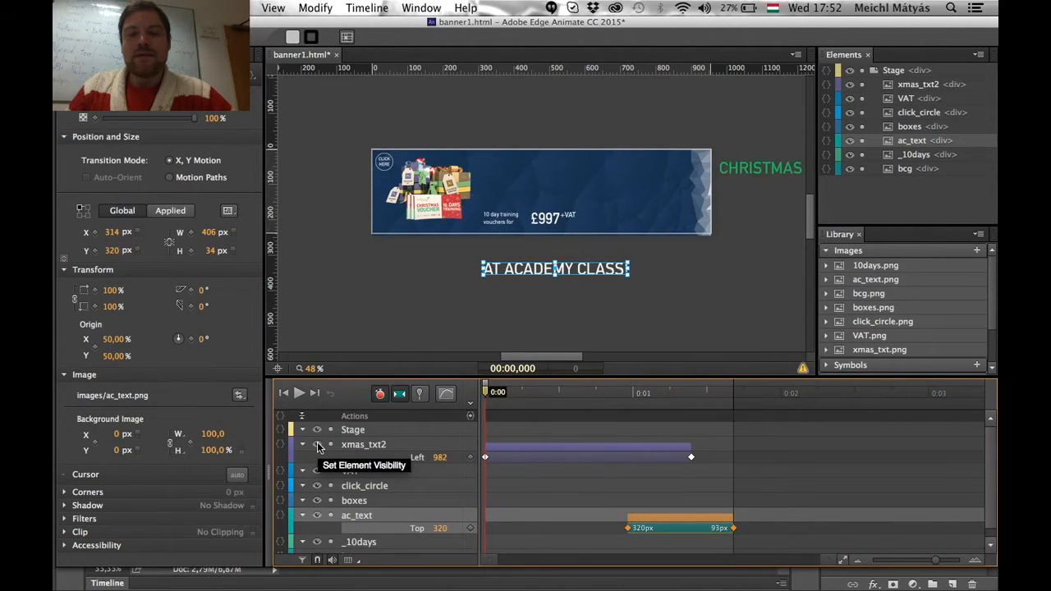
key("space")
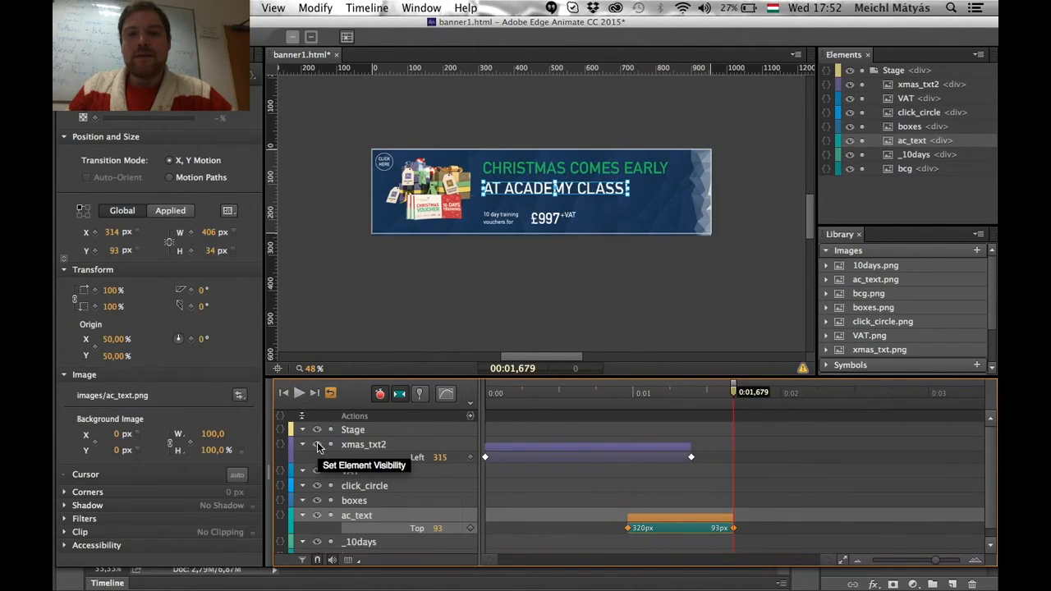
left_click_drag(734, 397, 727, 449)
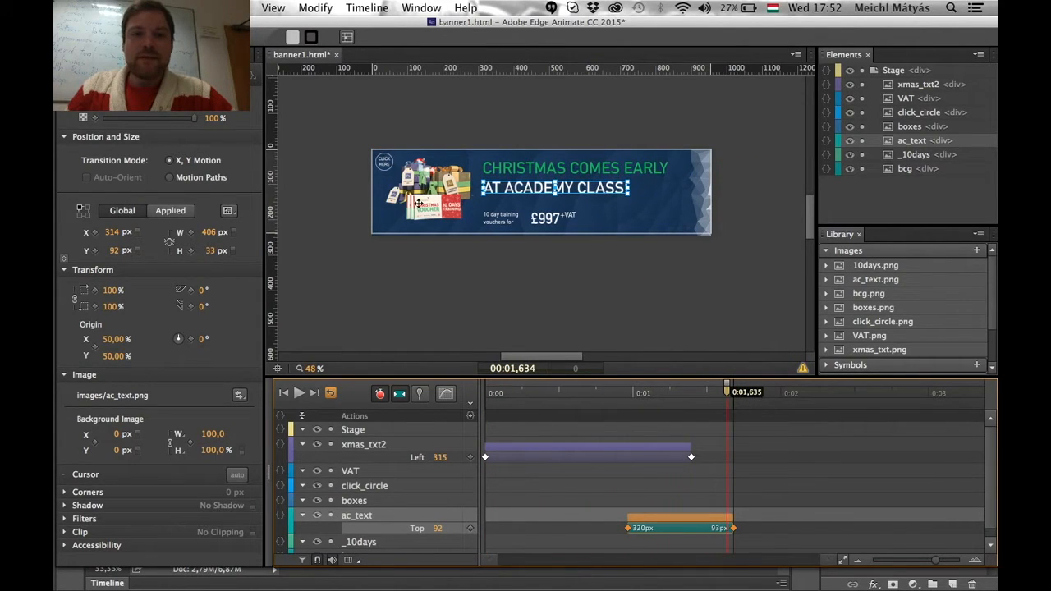
- Turn on clipping for the "10 day training vouchers for" text
left_click(481, 316)
left_click(539, 224)
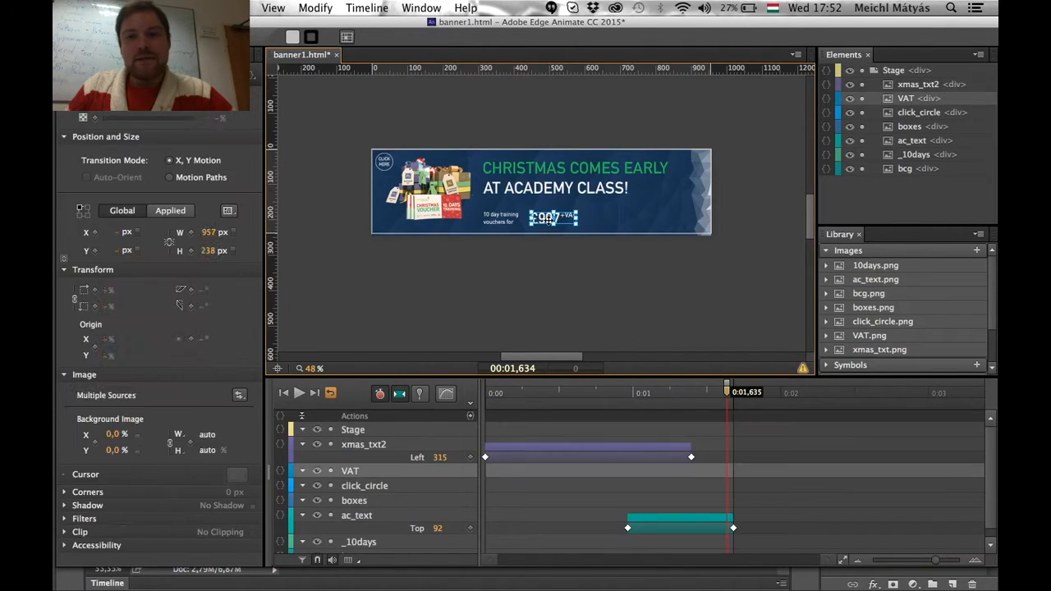
left_click(495, 222)
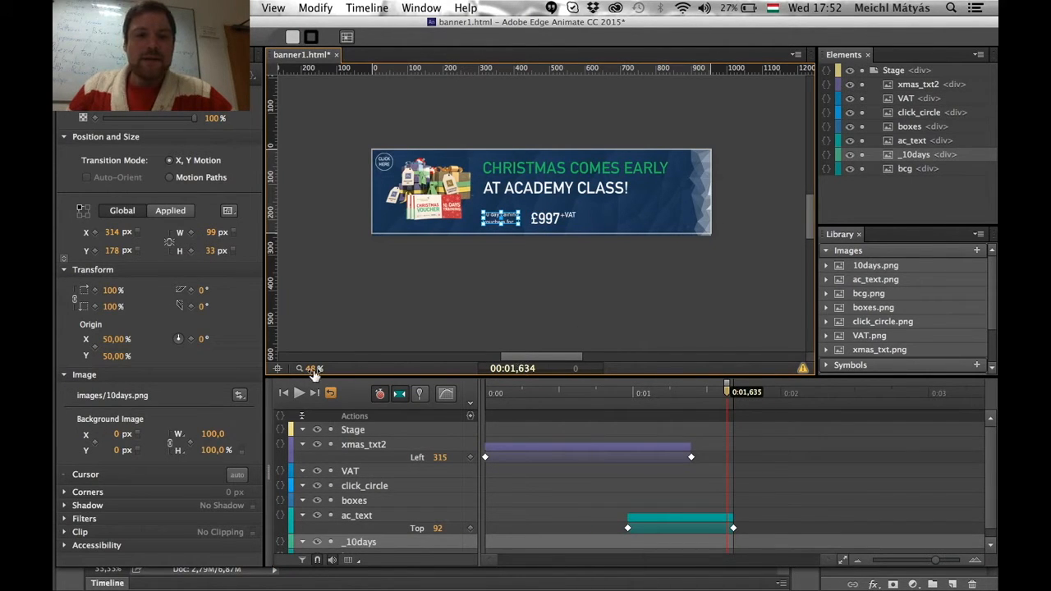
left_click_drag(312, 370, 379, 370)
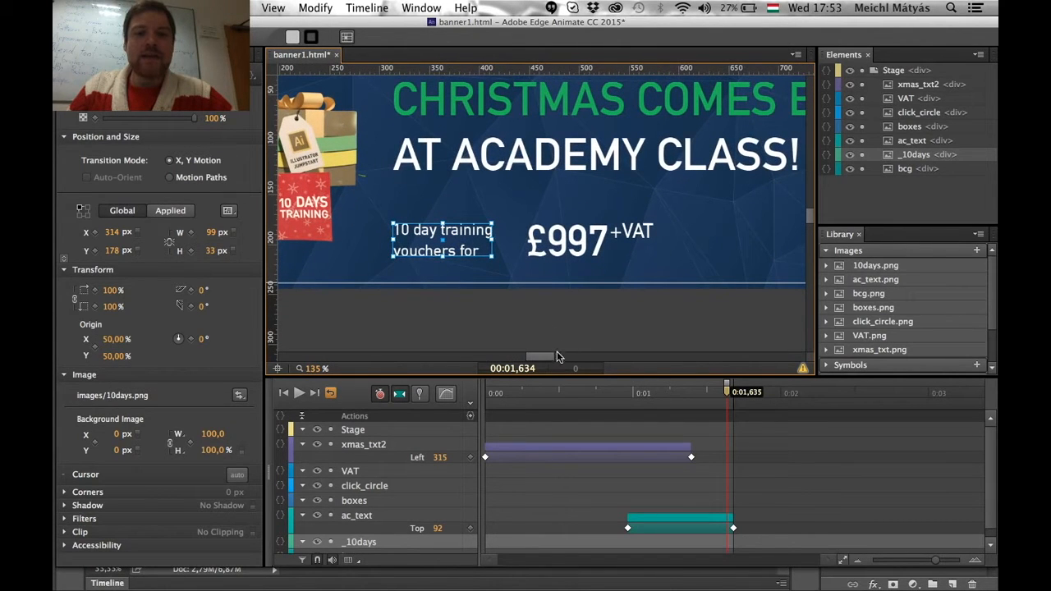
left_click_drag(544, 354, 538, 354)
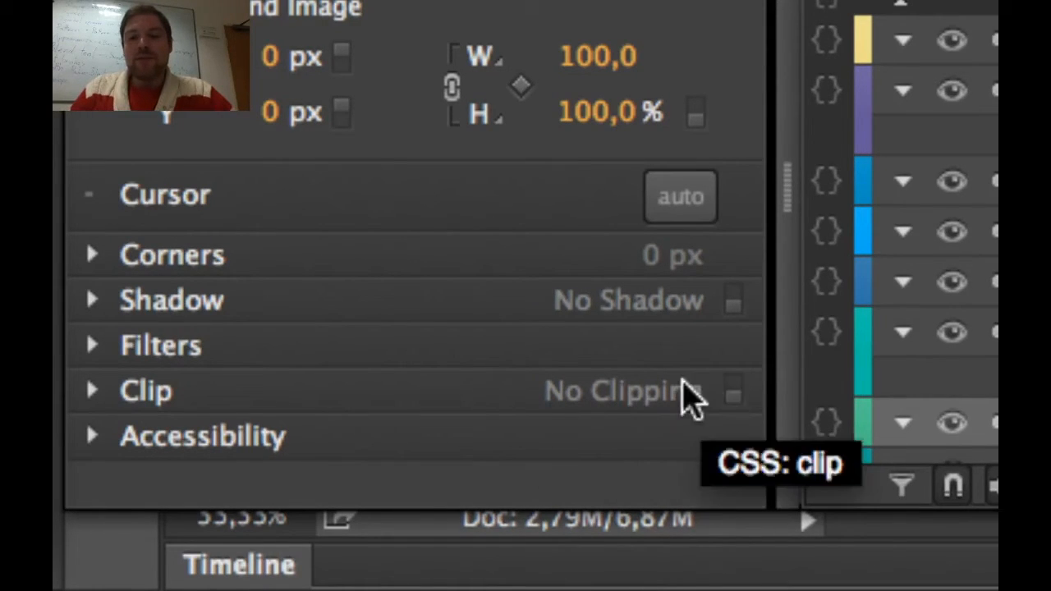
left_click(733, 394)
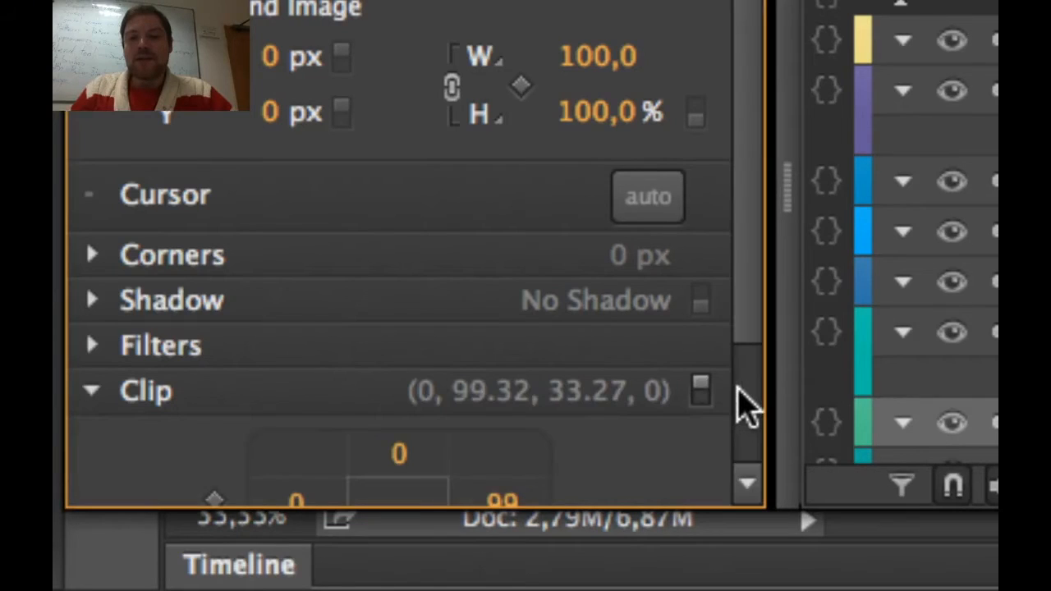
scroll(274, 423, "down", 3)
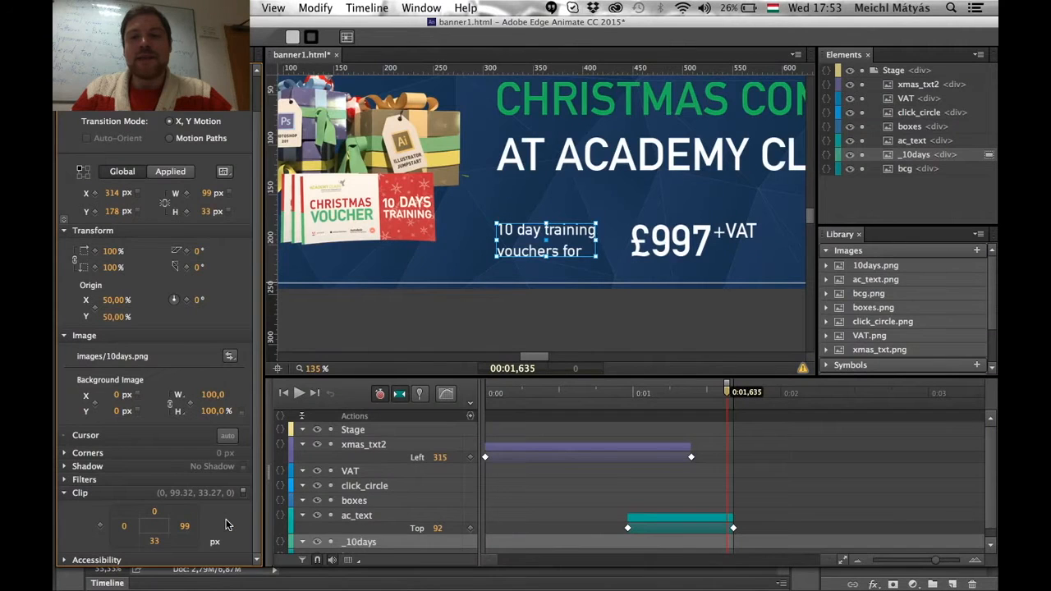
- Try out the bottom clip value of the 10-day text and set it to 33 px
mouse_move(154, 545)
left_mouse_down()
mouse_move(113, 541)
mouse_move(152, 540)
left_mouse_up()
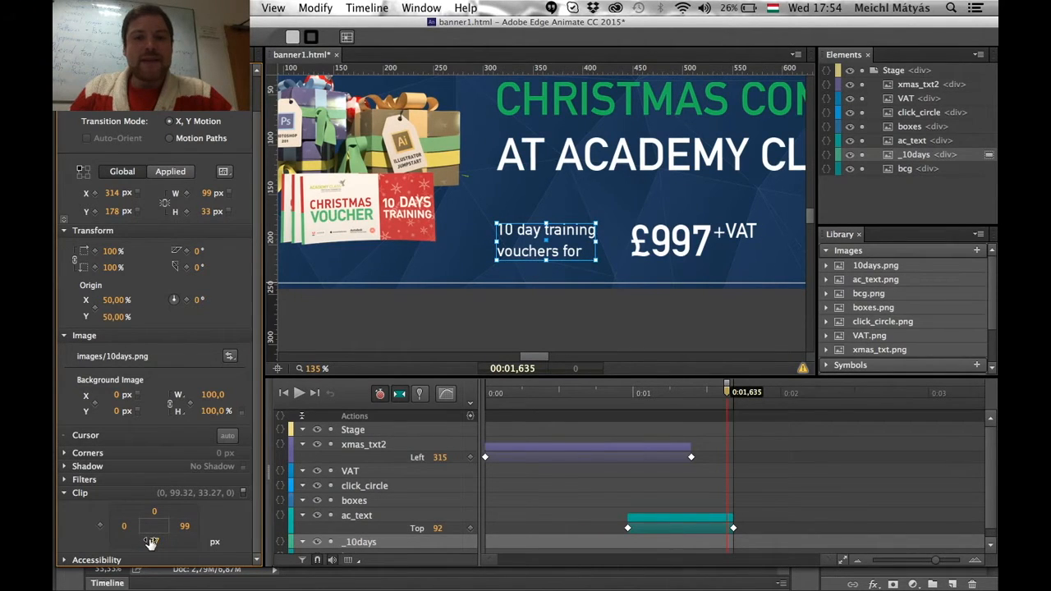
left_click(153, 541)
type("33")
key("Return")
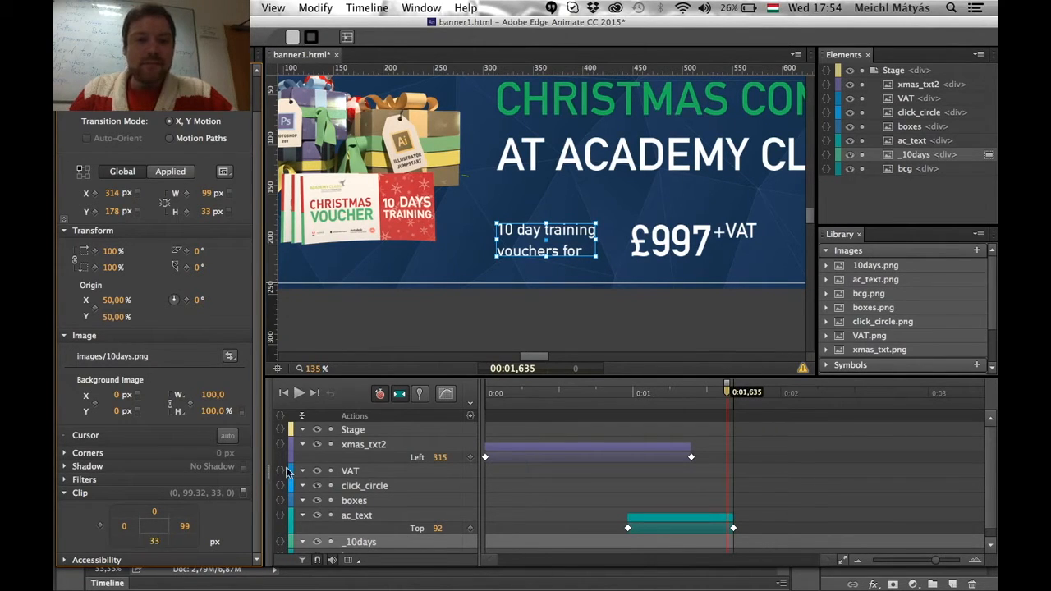
- Add a clip keyframe to the 10-day text at 0:01,679, where the academy text's transition ends
left_click_drag(727, 398, 733, 398)
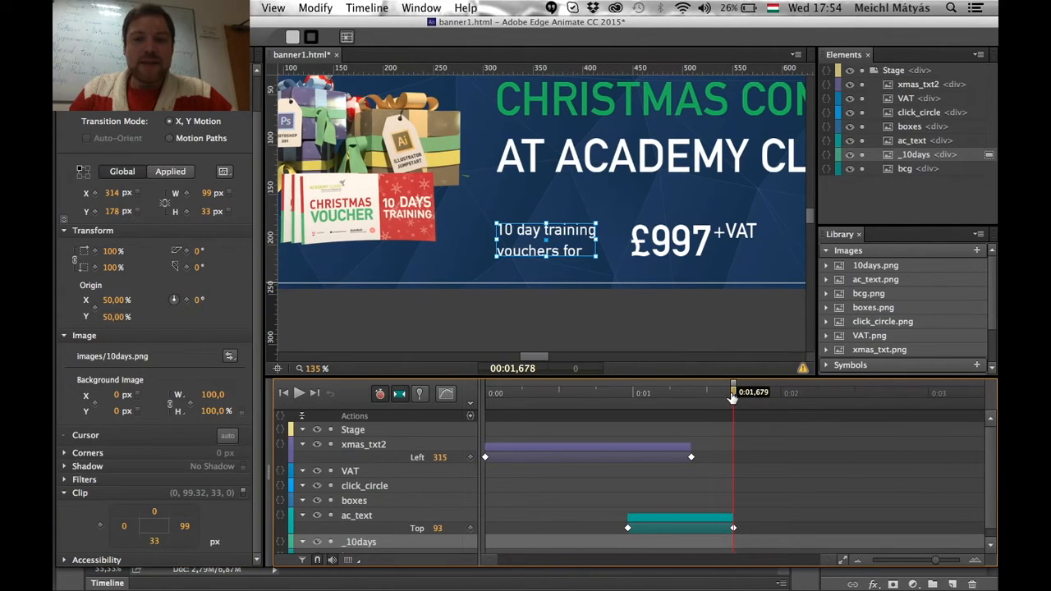
left_click(100, 527)
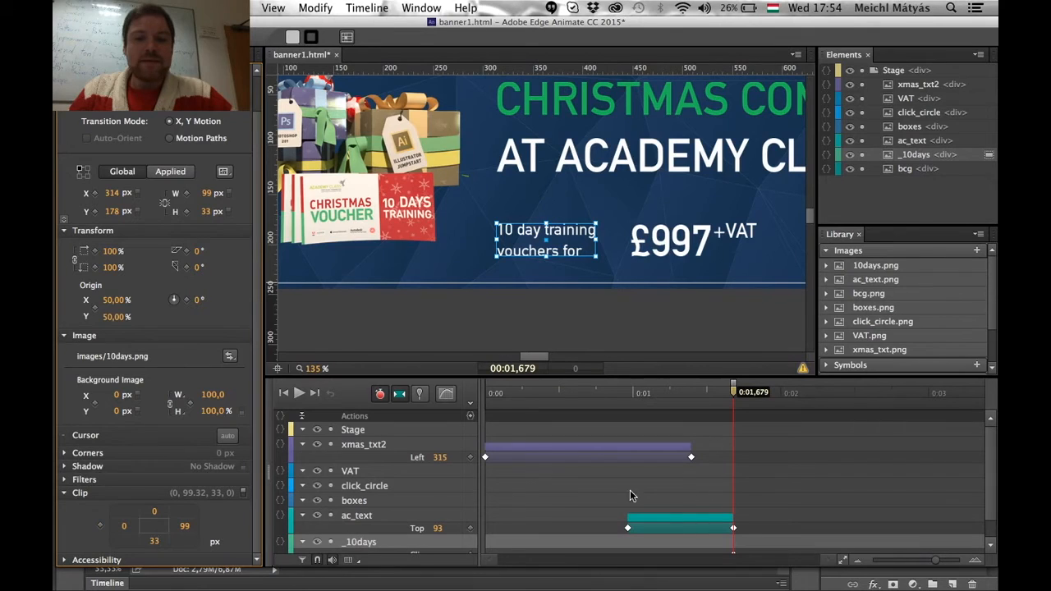
scroll(994, 431, "down", 1)
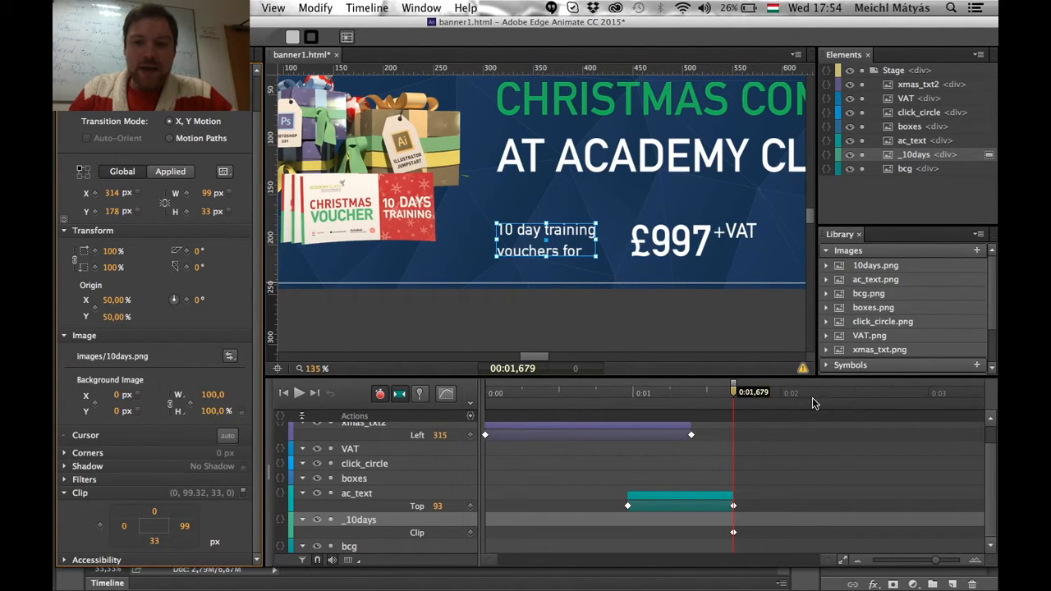
mouse_move(734, 397)
left_mouse_down()
mouse_move(784, 400)
mouse_move(733, 399)
left_mouse_up()
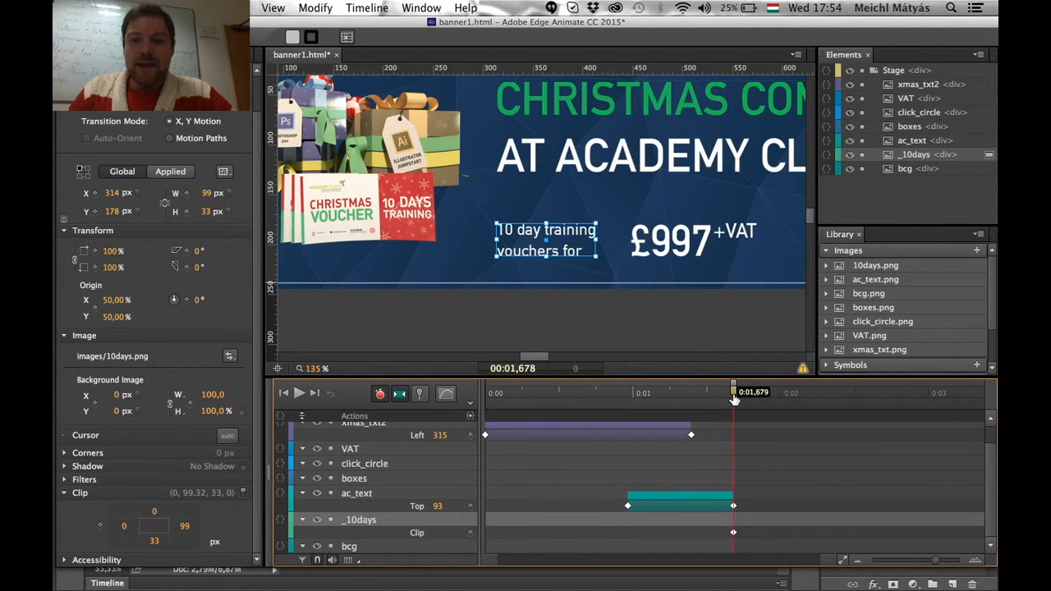
- Hide the 10-day text at its clip keyframe by setting the right clip to 0 px and the bottom clip to 15 px
left_click(155, 542)
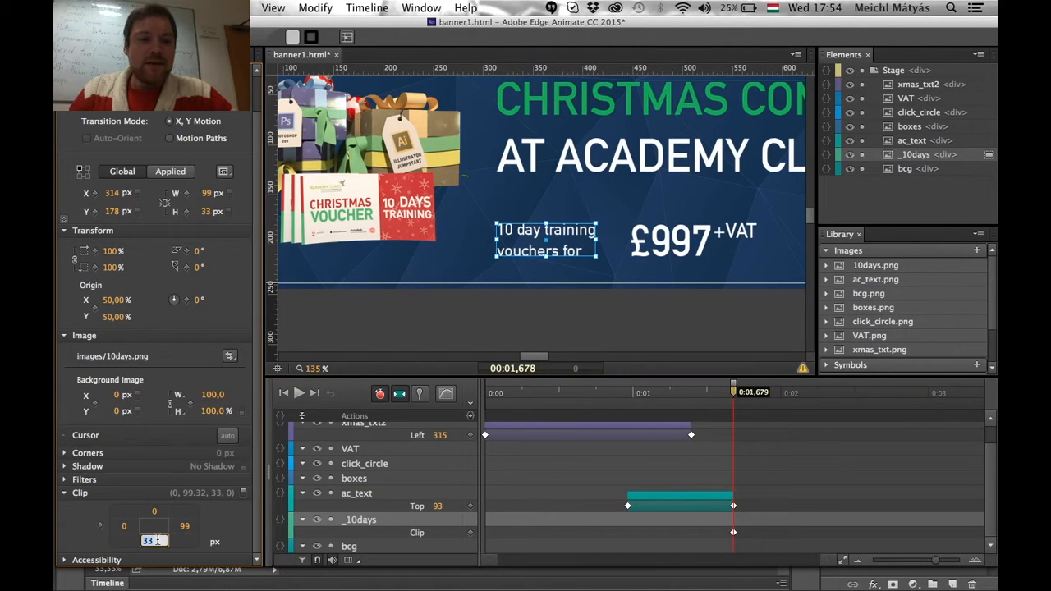
type("0")
key("Return")
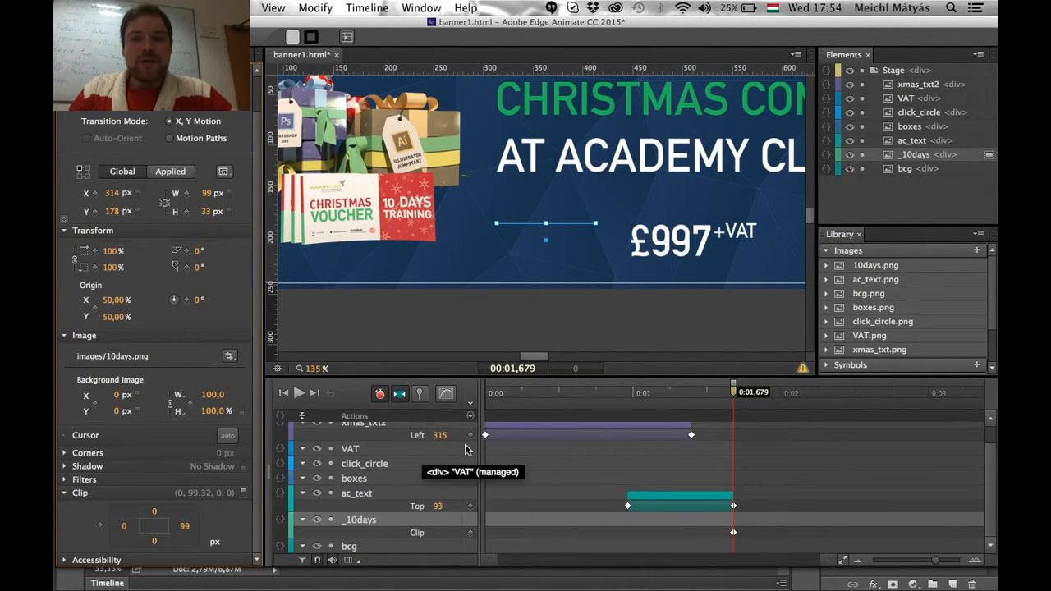
left_click(186, 530)
type("0")
key("Return")
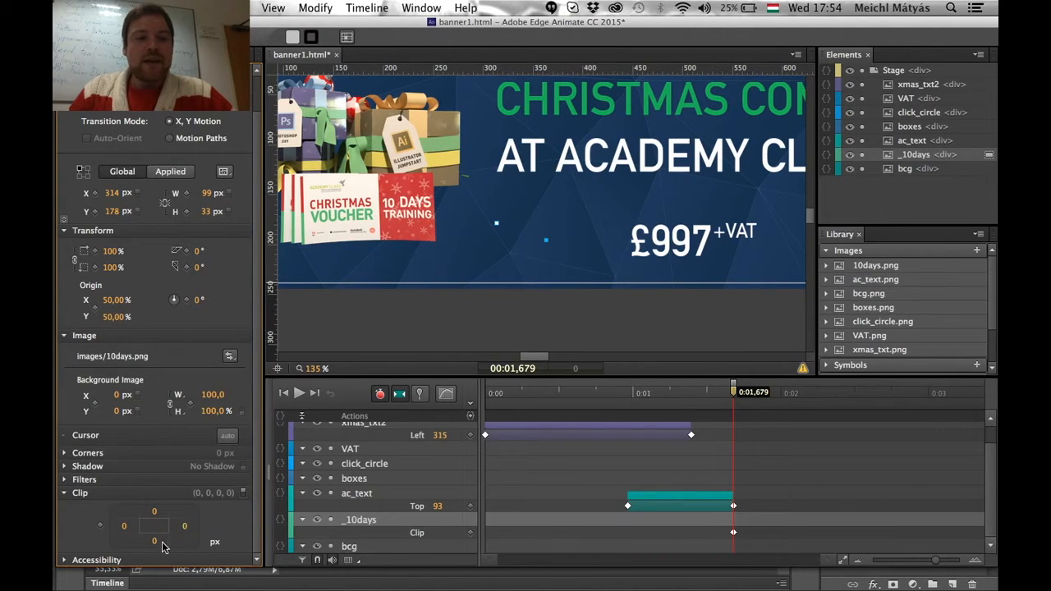
left_click(154, 540)
type("15")
key("Return")
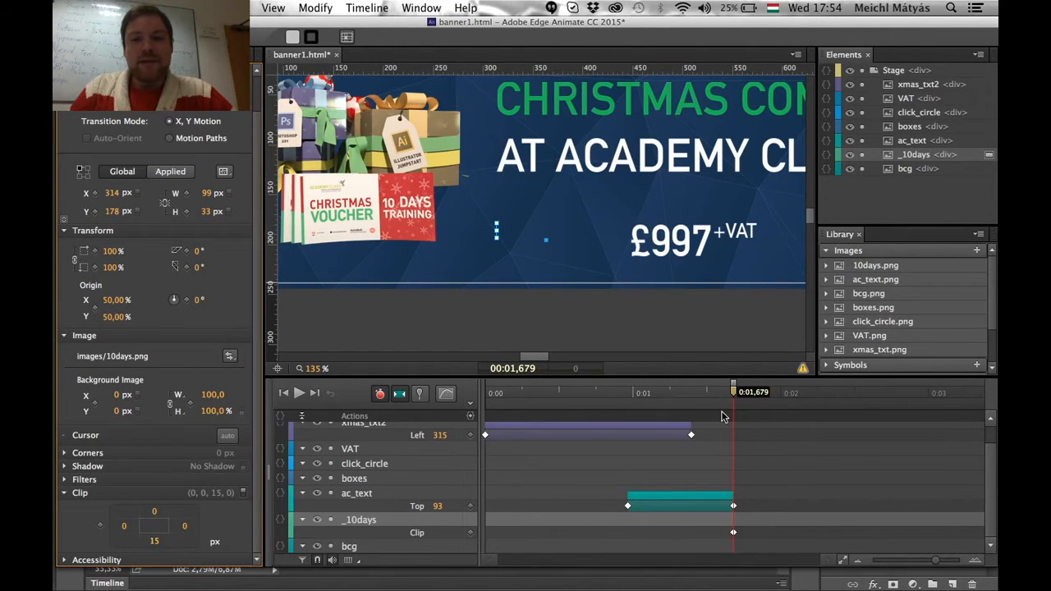
- Reveal the 10-day text line by line with right clip 112 px at 0:01,849 and bottom clip 38 px at 0:02
left_click_drag(735, 395, 759, 394)
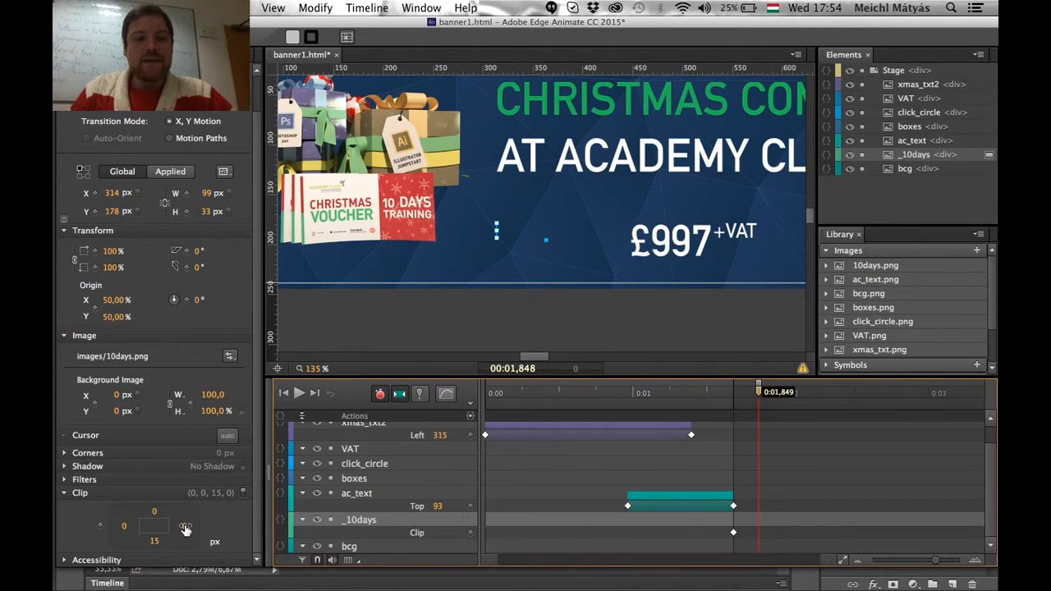
left_click_drag(186, 530, 269, 529)
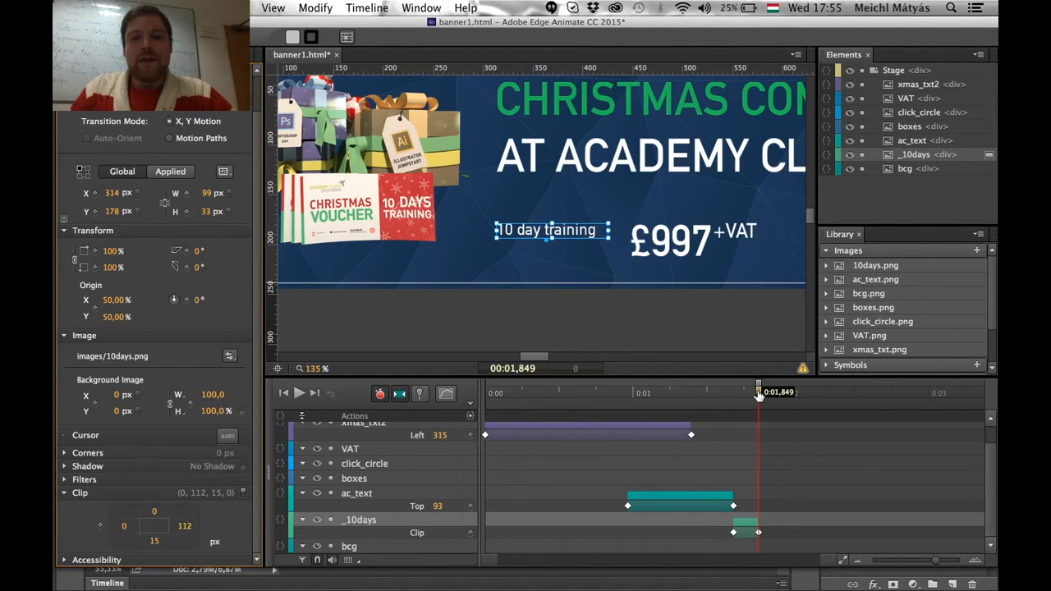
left_click_drag(758, 395, 784, 395)
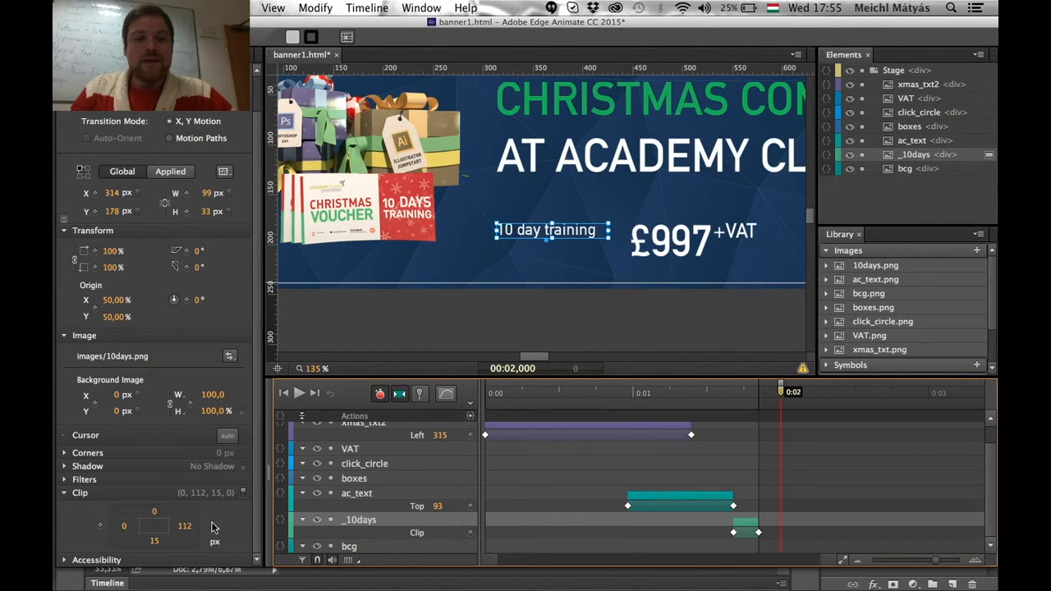
left_click_drag(153, 543, 171, 543)
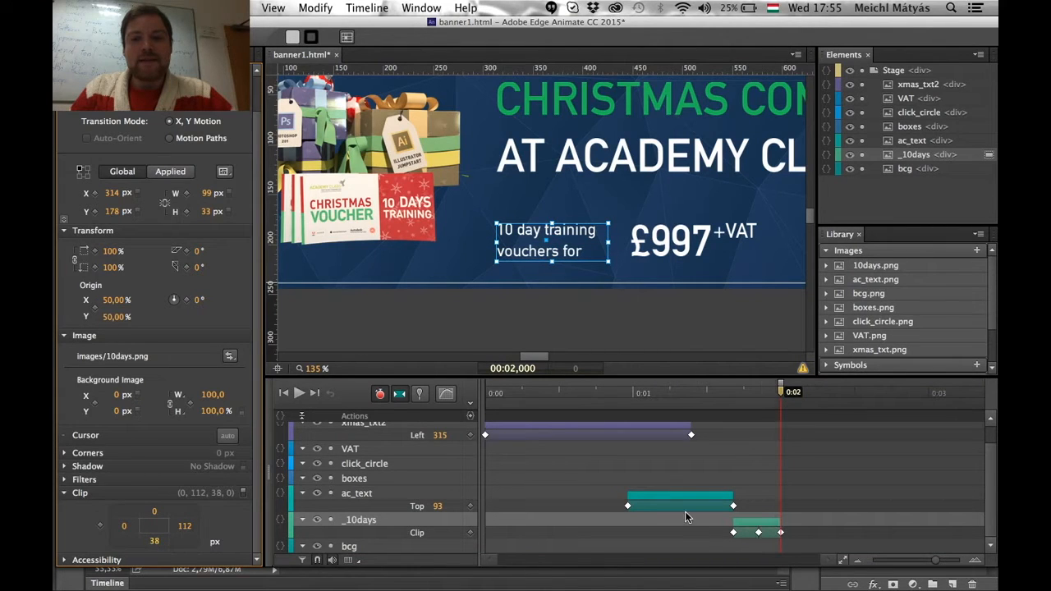
- Clear the selection and preview the animation with the 10-day text's clip reveal
left_click_drag(783, 396, 715, 398)
left_click(859, 457)
key("space")
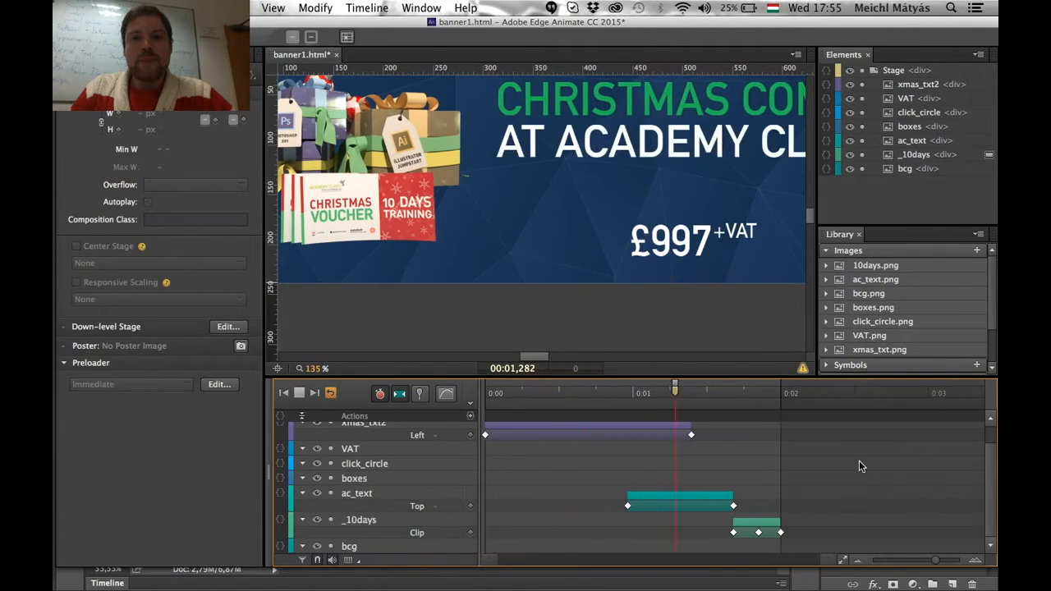
key("space")
key("space")
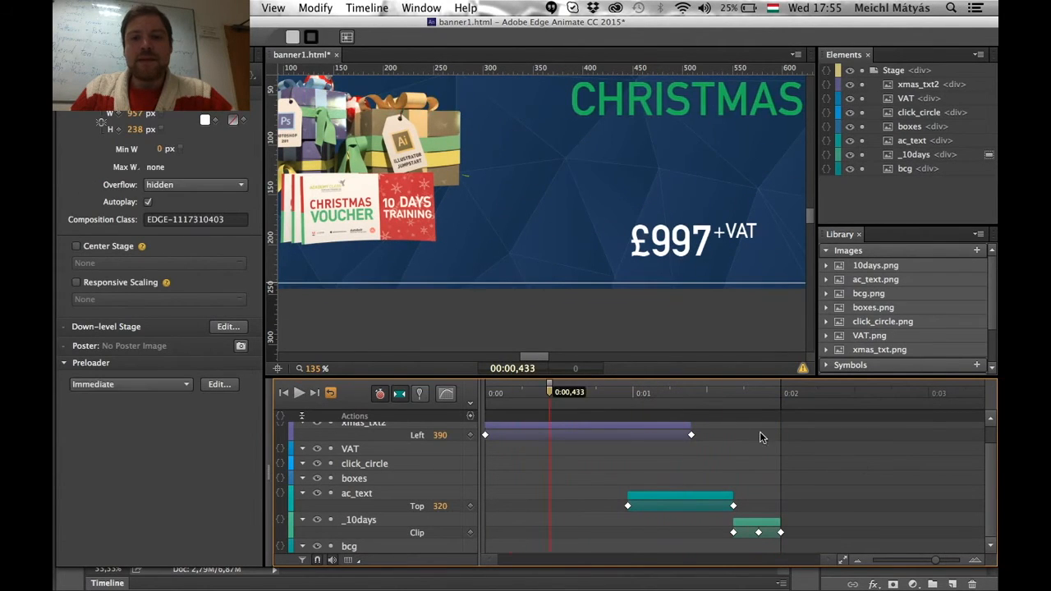
- Slow the 10-day text's reveal by moving its middle clip keyframe to about 0:02,25 and its end keyframe to about 0:02,8
left_click(750, 395)
left_click_drag(750, 395, 760, 391)
left_click_drag(782, 535, 850, 534)
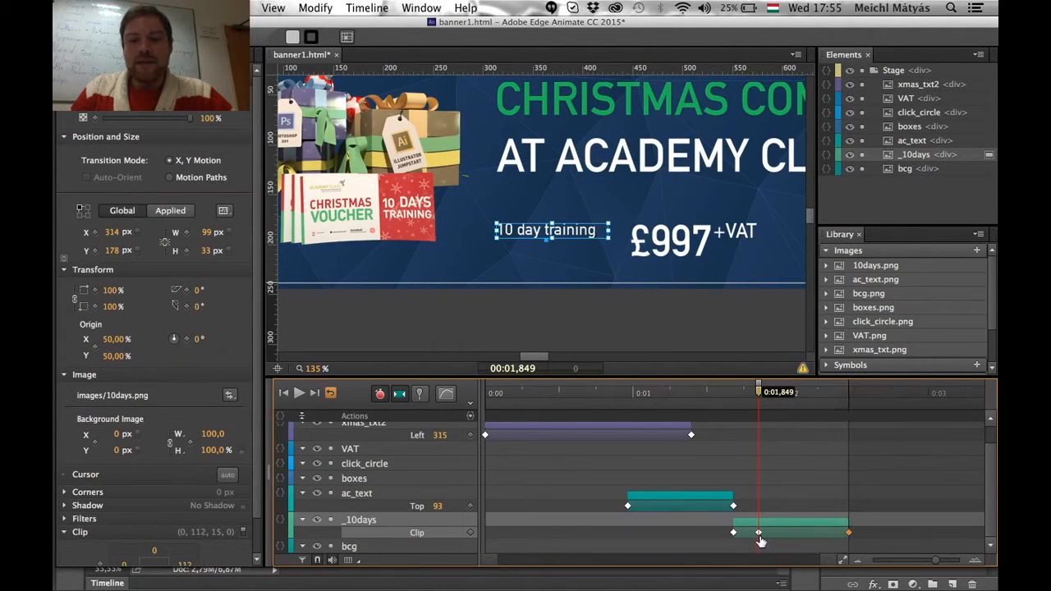
left_click_drag(759, 535, 898, 535)
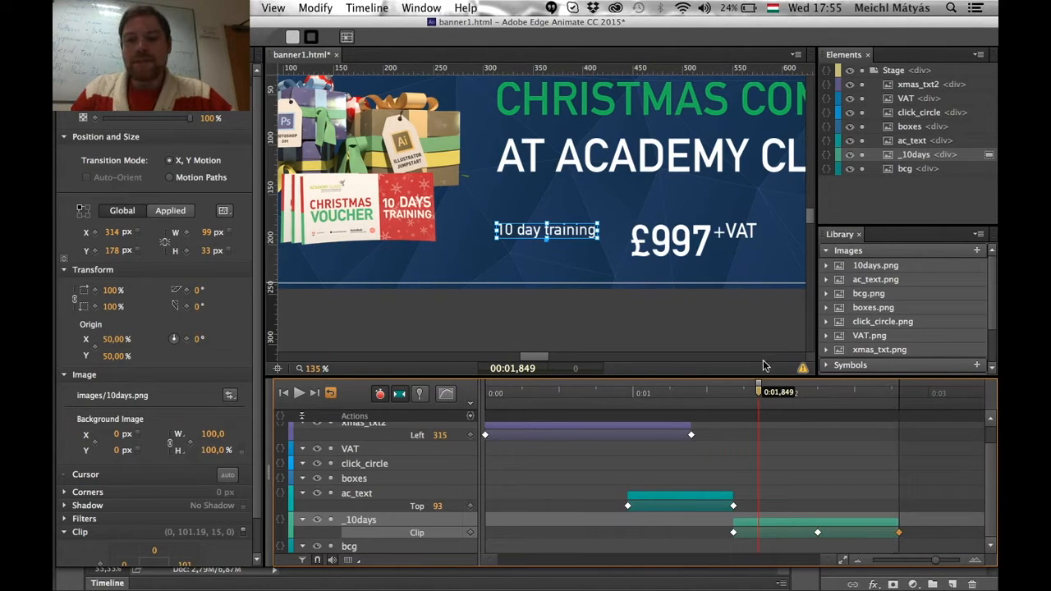
- Scrub through the 10-day text's clip reveal and check the easing of its transition
left_click_drag(686, 397, 787, 399)
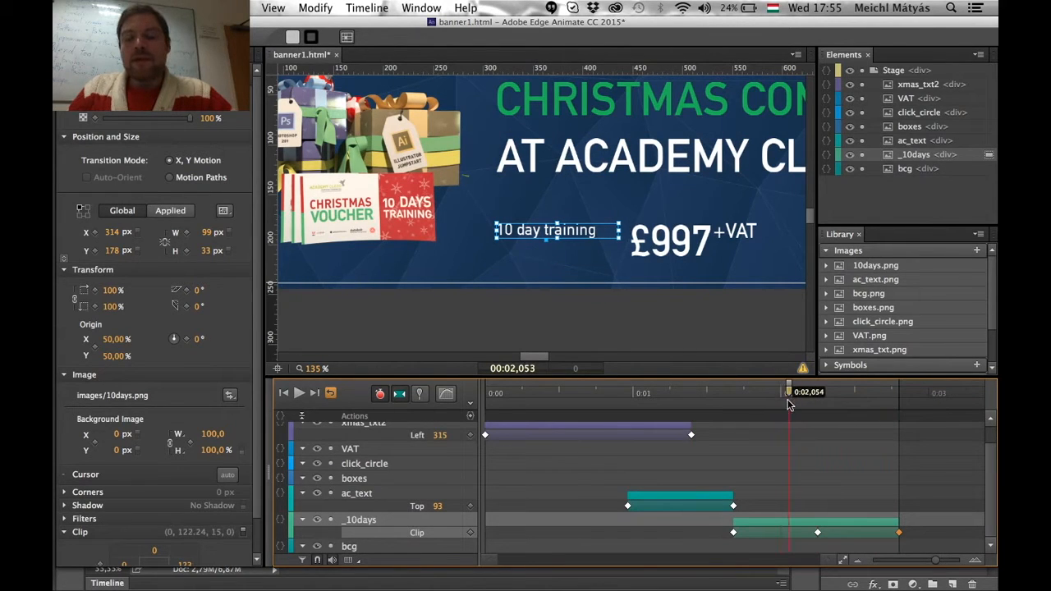
left_click(774, 526)
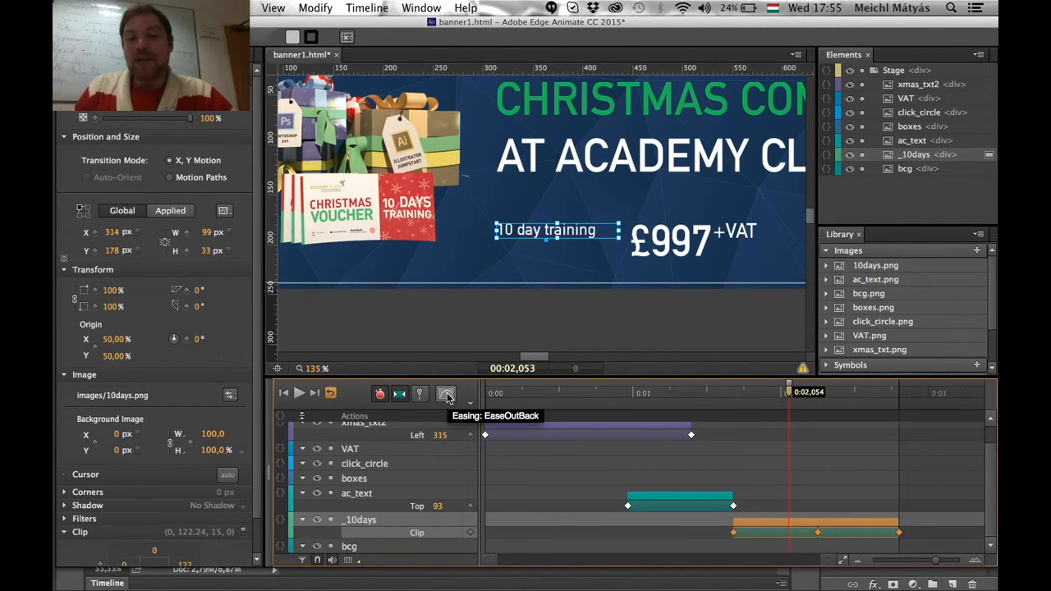
left_click_drag(781, 395, 847, 402)
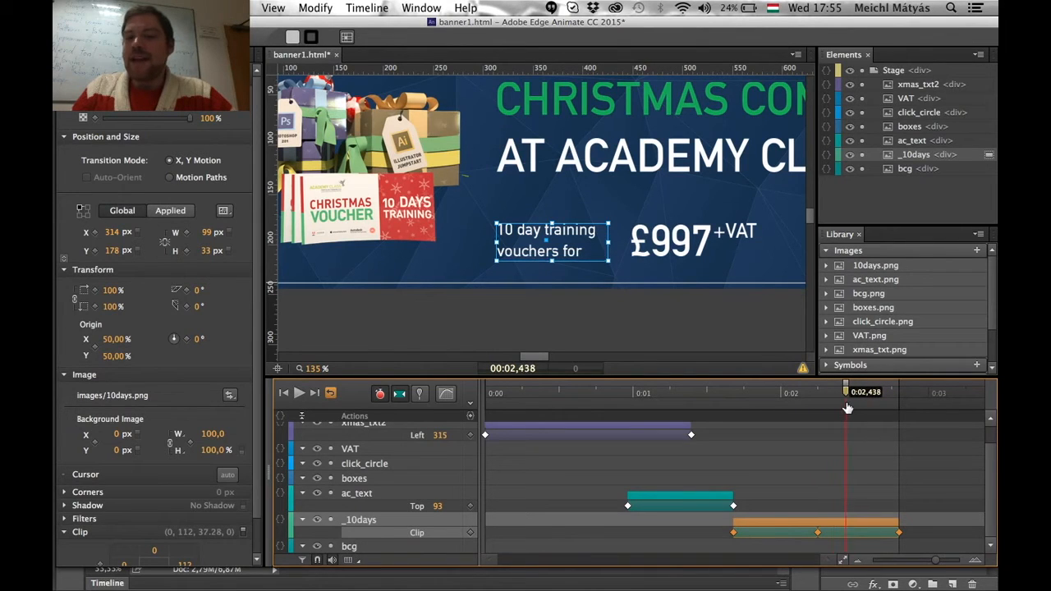
- Set the easing of the 10-day text's clip transition to Ease Out Quint
left_click(445, 393)
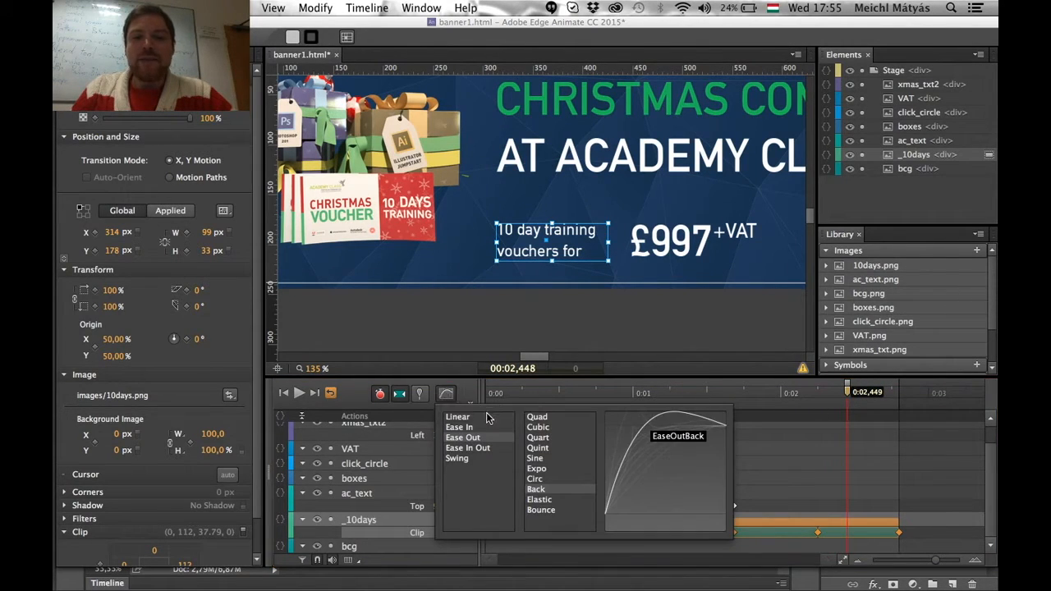
left_click(541, 449)
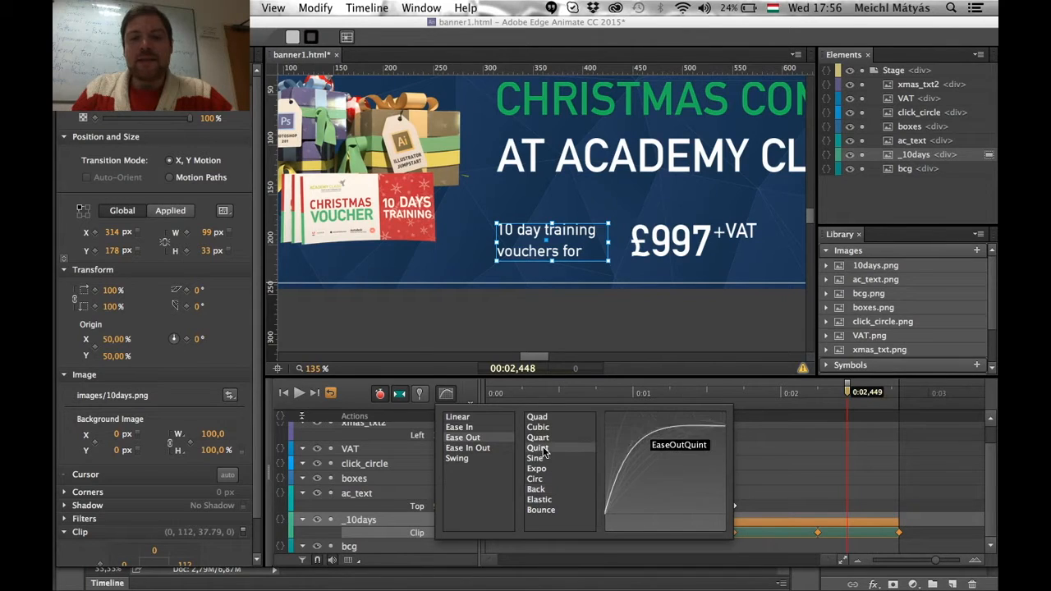
left_click(906, 426)
- Scrub back through the 10-day text's reveal, clear the selection and play the animation from about 0:01,3
left_click(845, 394)
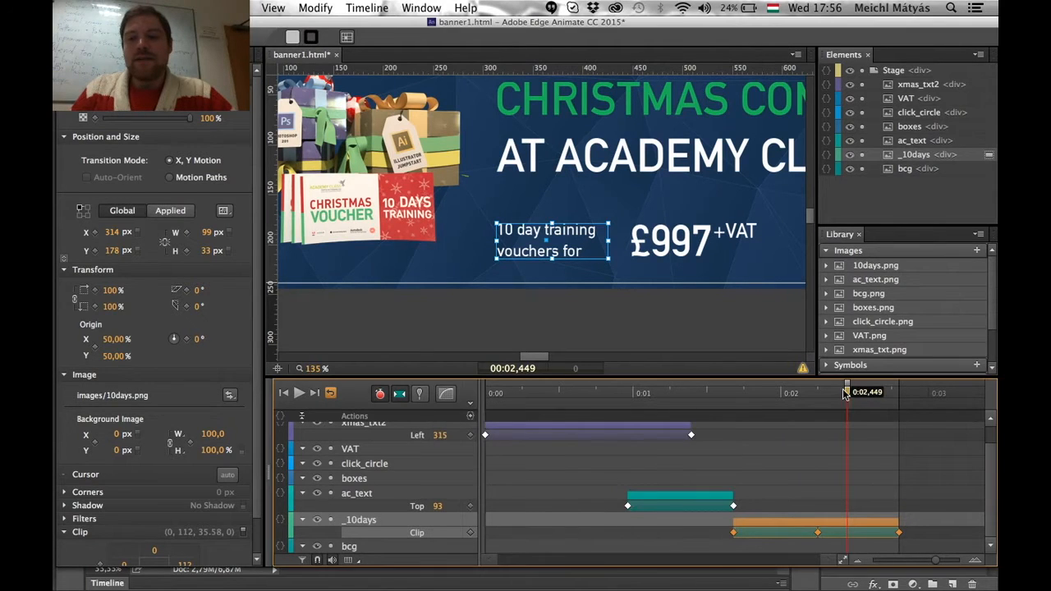
left_click_drag(846, 394, 743, 420)
left_click(698, 427)
left_click(938, 466)
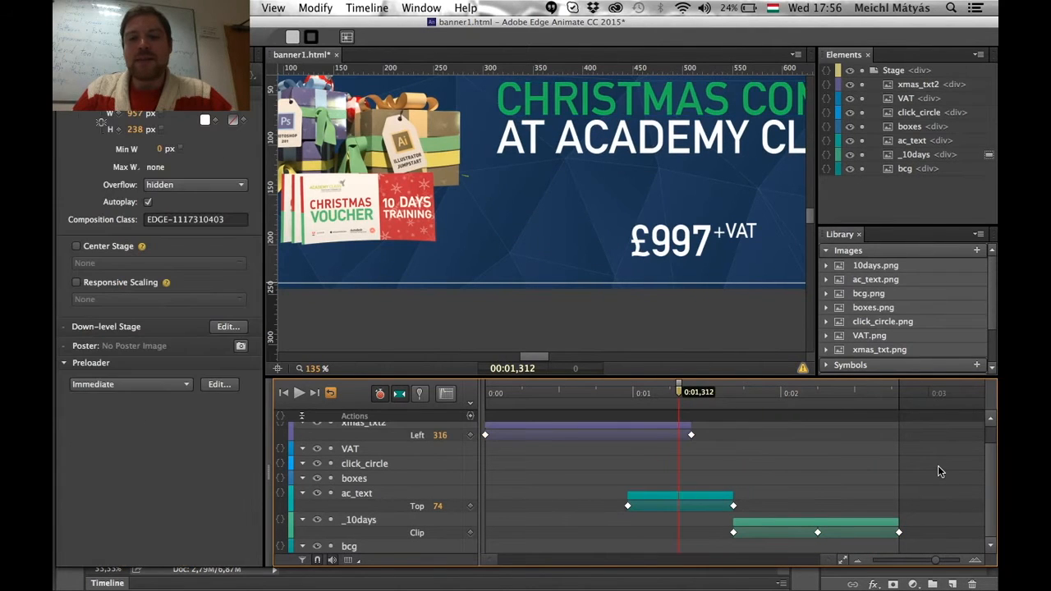
key("space")
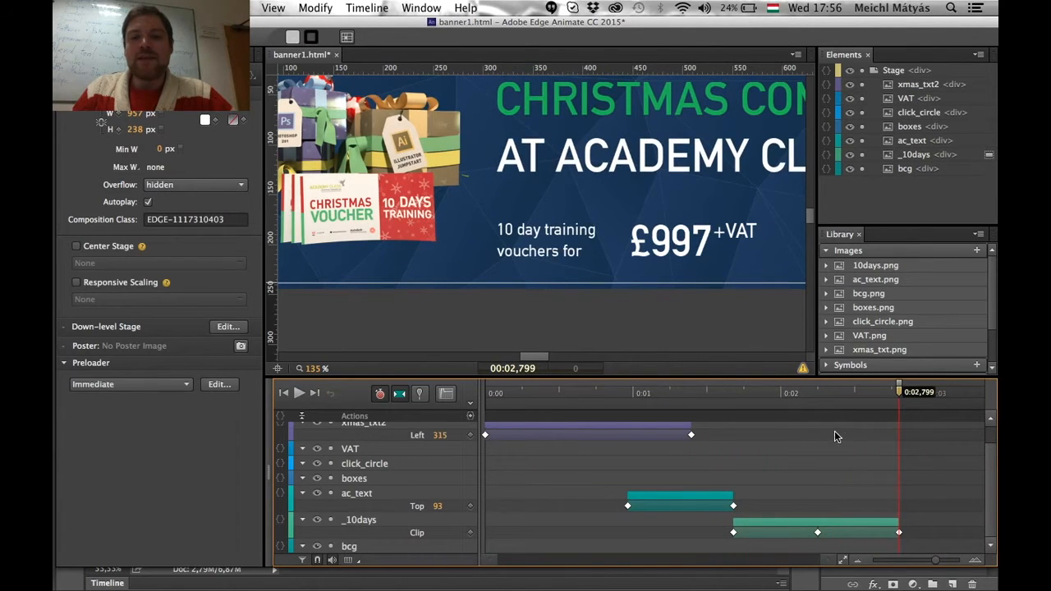
- Add scale keyframes to the £997 +VAT text at 0:02,799 with the scale set to 0%
left_click(689, 235)
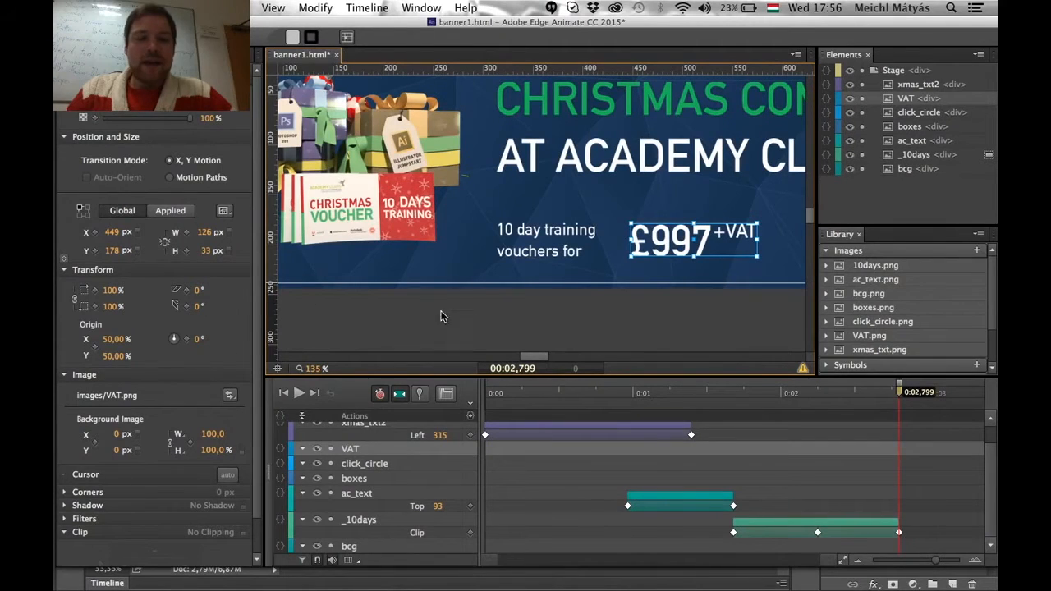
left_click(95, 292)
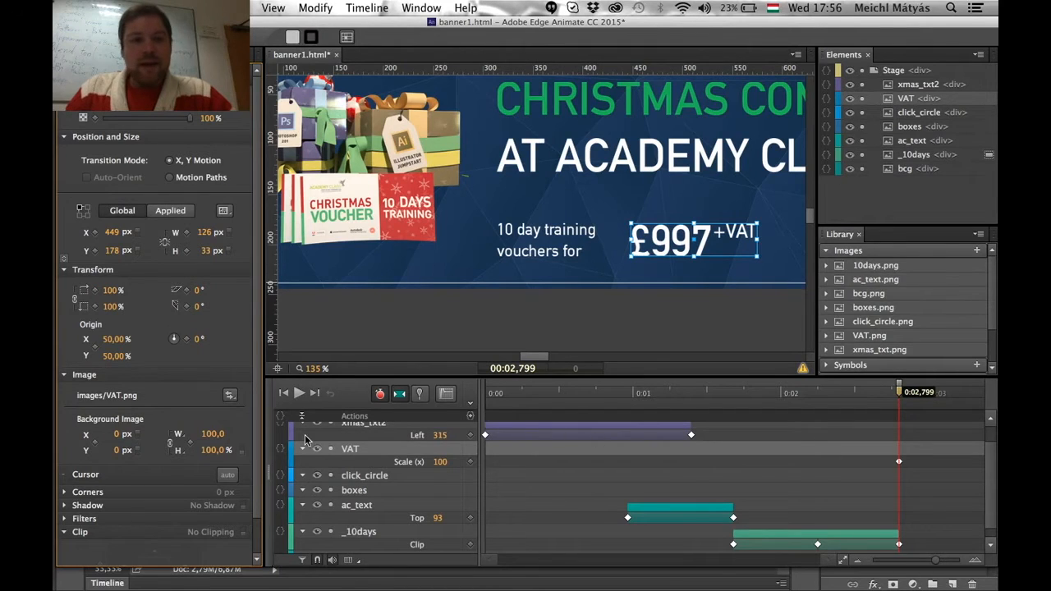
left_click(111, 293)
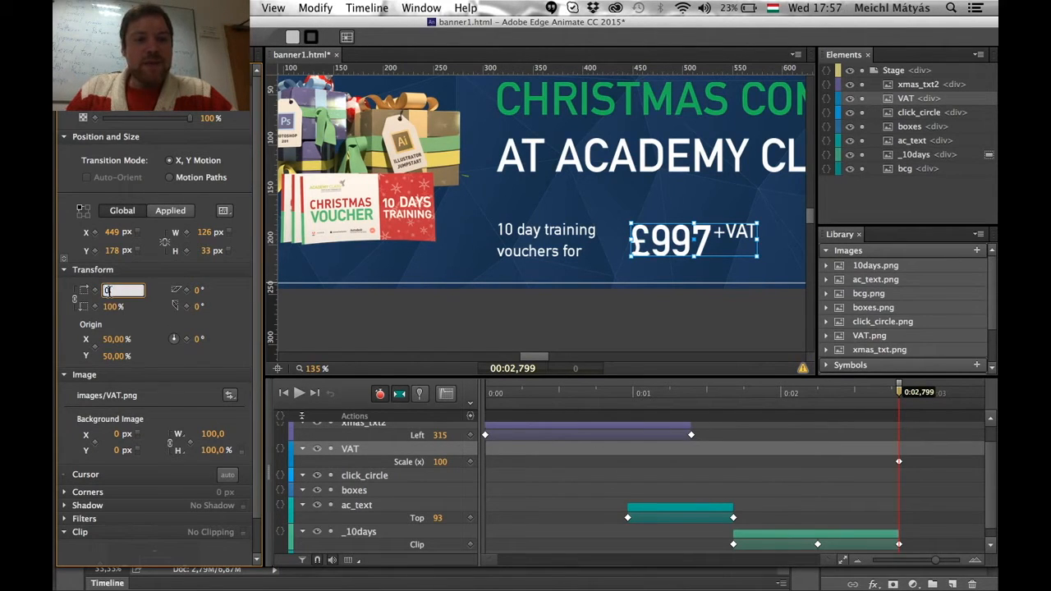
type("0")
key("Return")
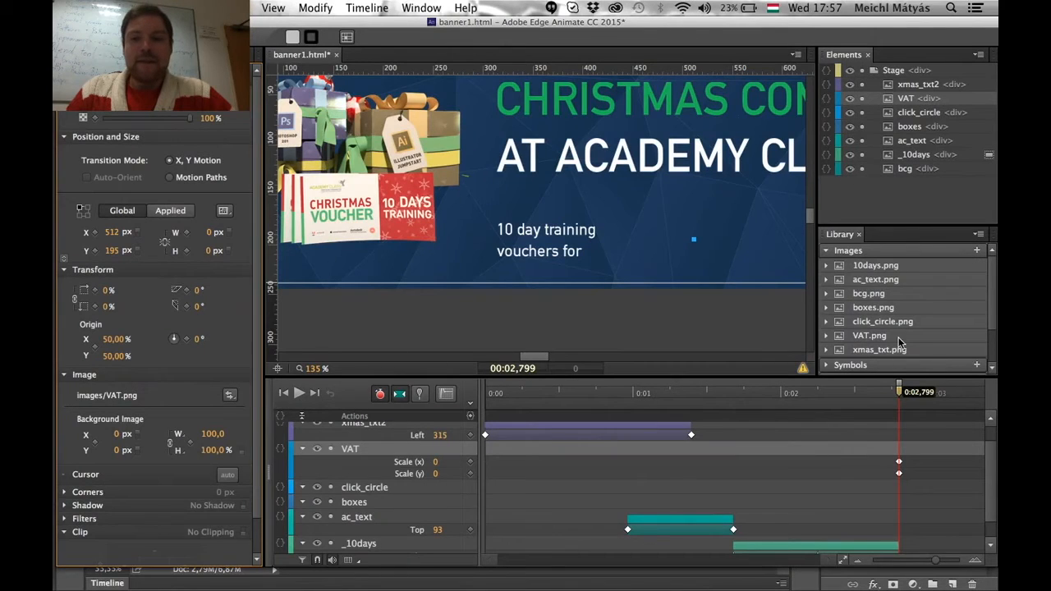
- Scale the £997 +VAT text to 100% at 0:03,363 to complete its zoom-in transition
left_click_drag(901, 395, 982, 404)
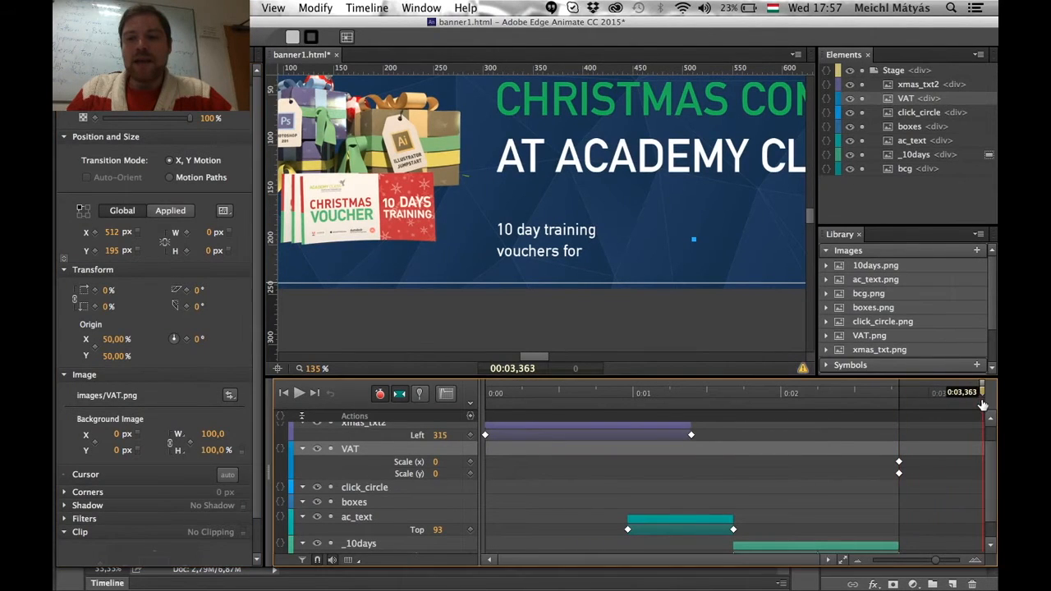
left_click(107, 290)
type("1")
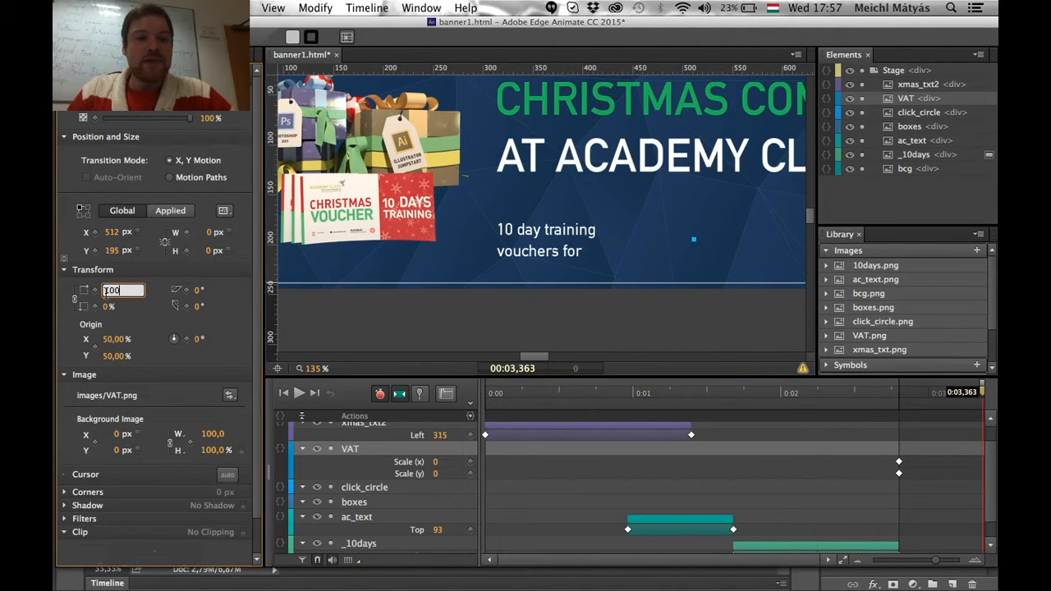
type("00")
key("Return")
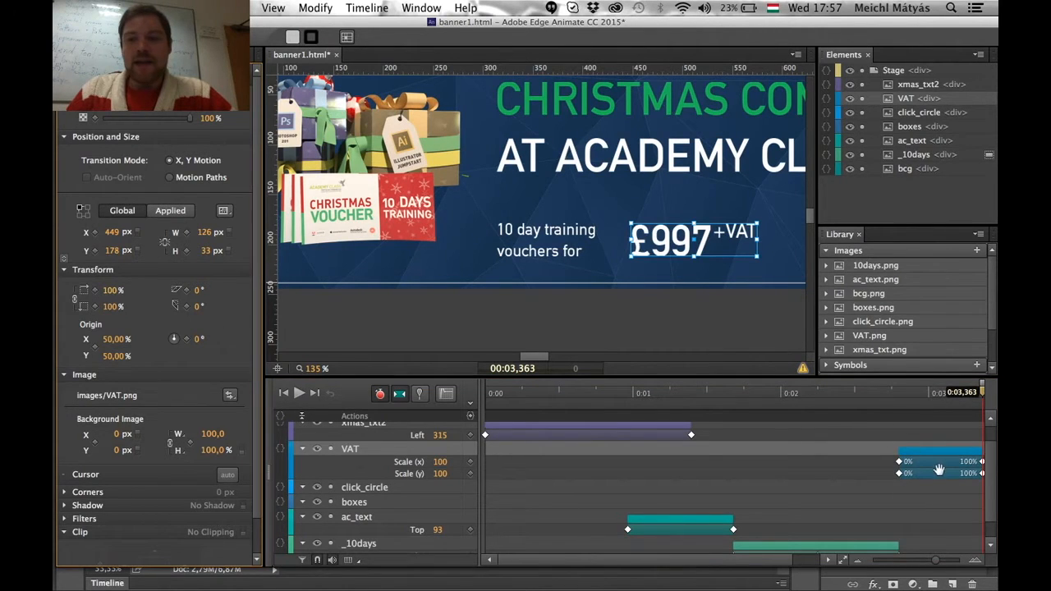
- Inspect the price text's horizontal and vertical scale transitions and preview its zoom-in from about 0:02,6
left_click_drag(770, 564, 839, 564)
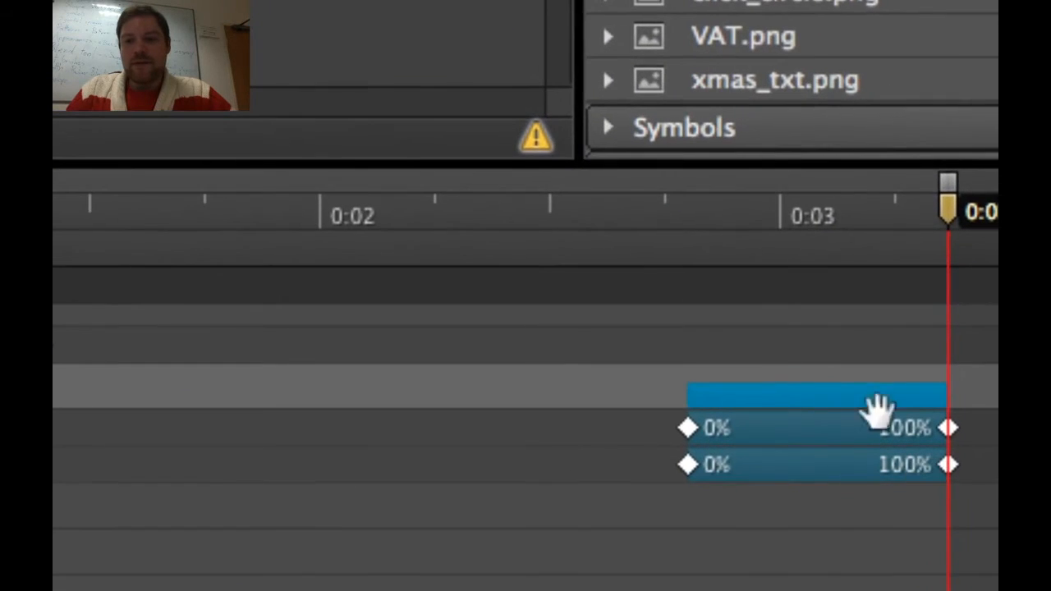
left_click(784, 428)
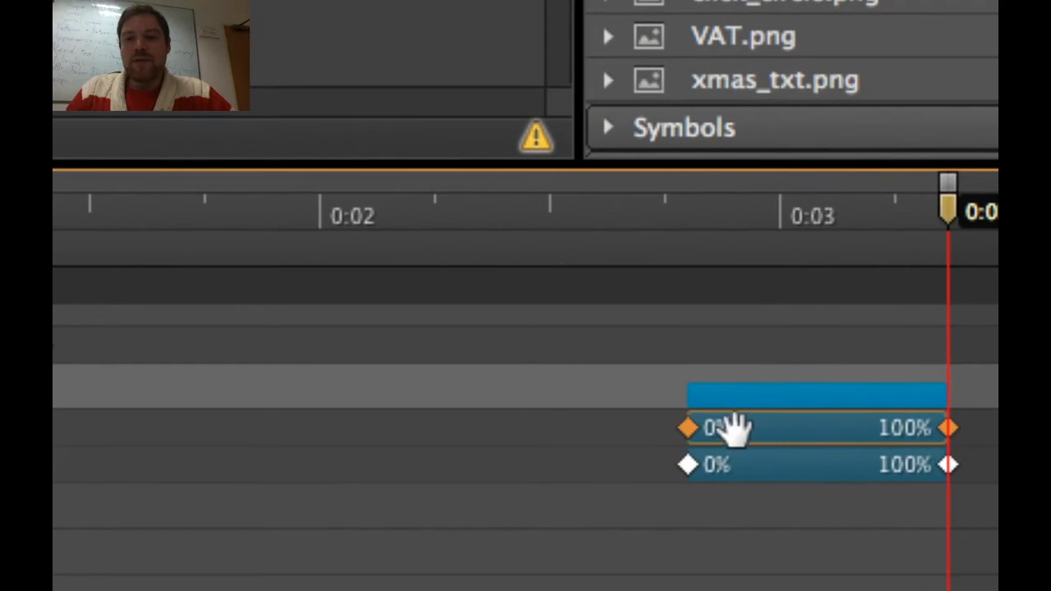
left_click(772, 466)
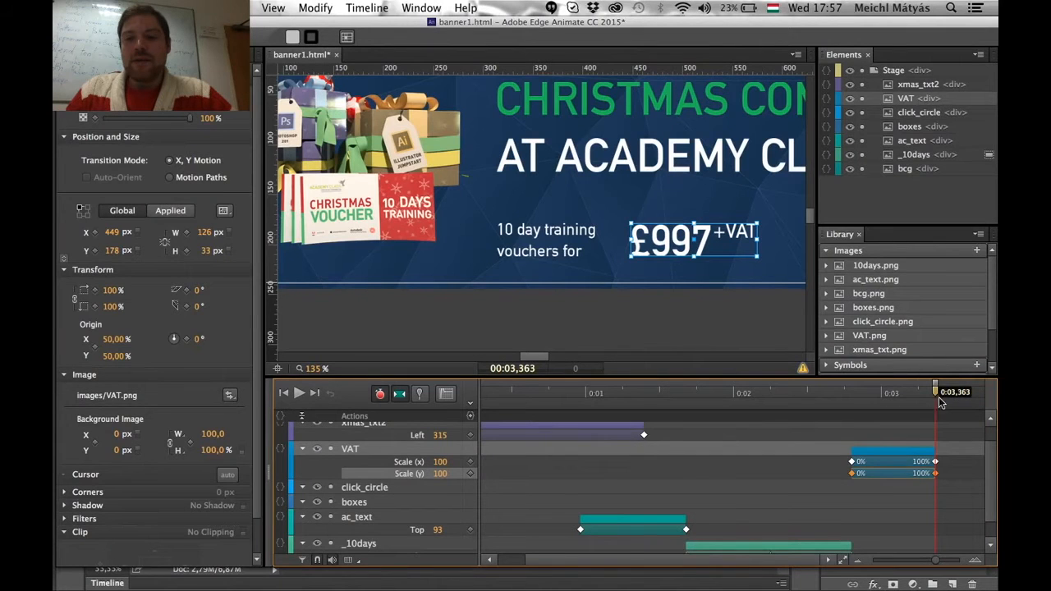
left_click_drag(936, 393, 825, 393)
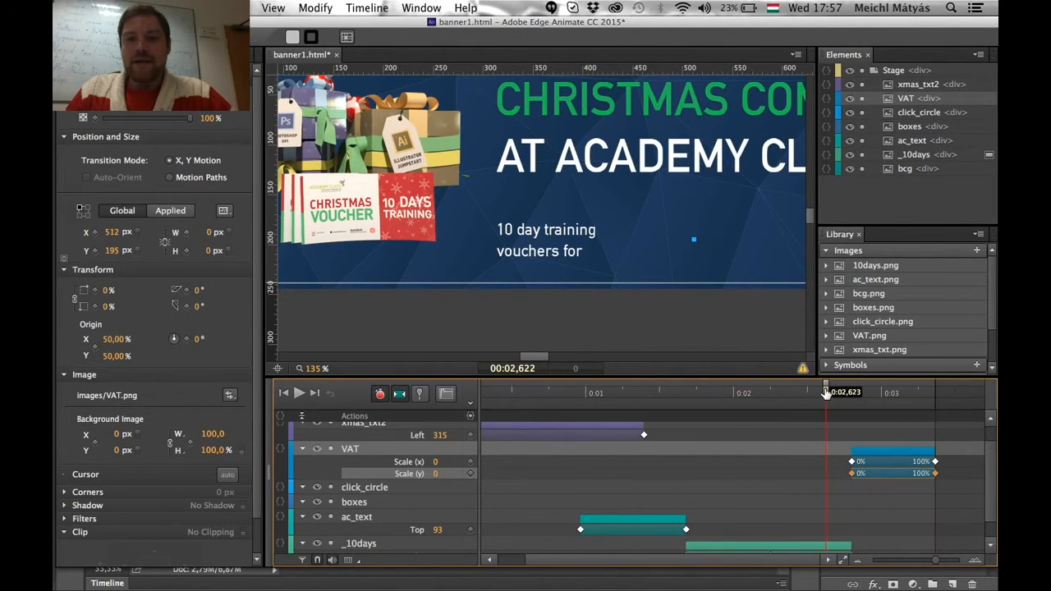
left_click(950, 514)
key("space")
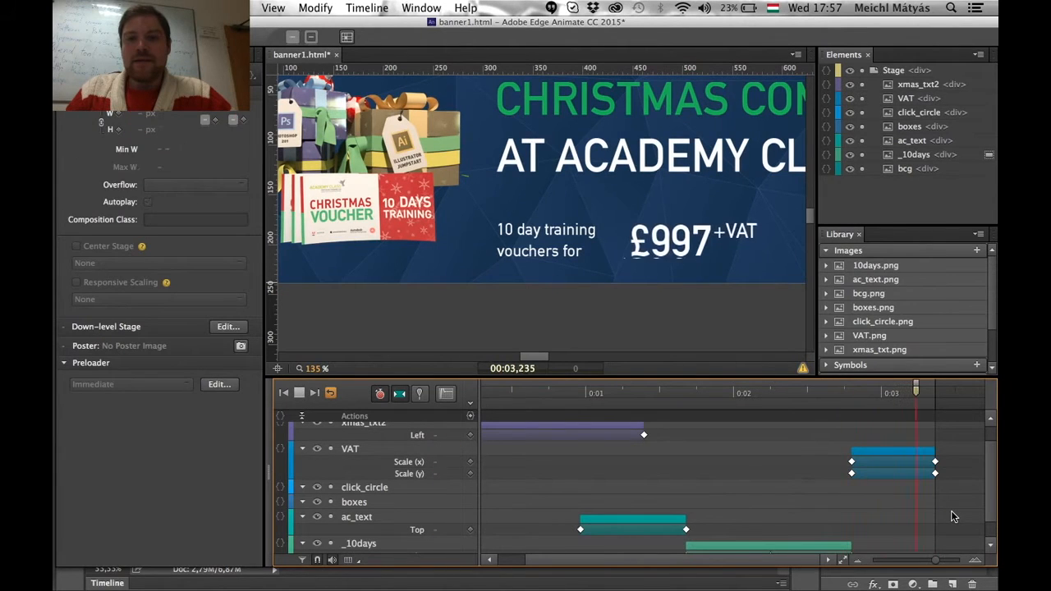
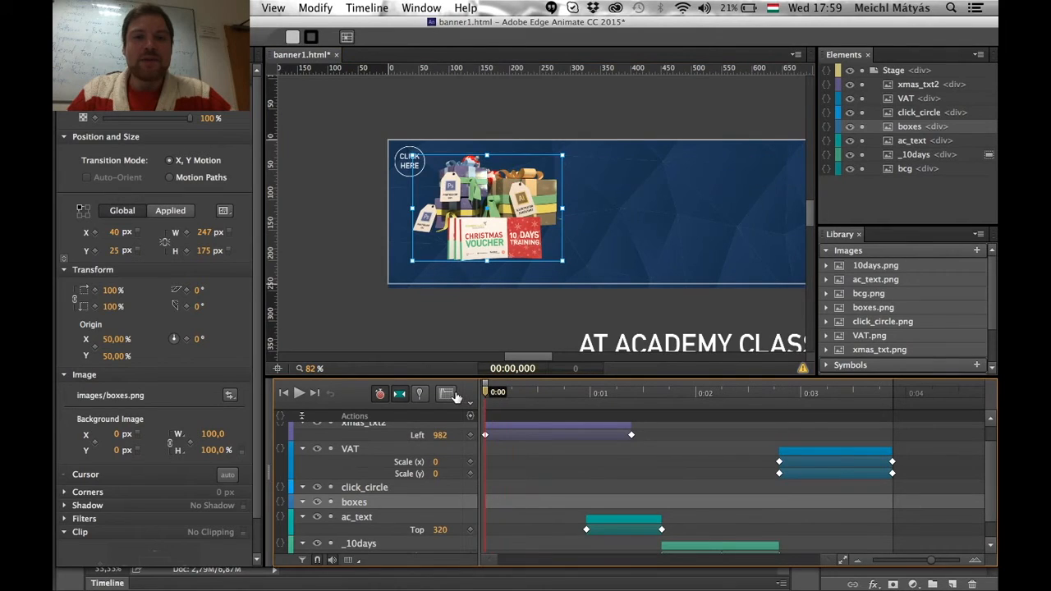
- Try to animate the gift boxes with a horizontal scale keyframe at about 0:00,68 and 0% scale at 0:00
left_click(448, 394)
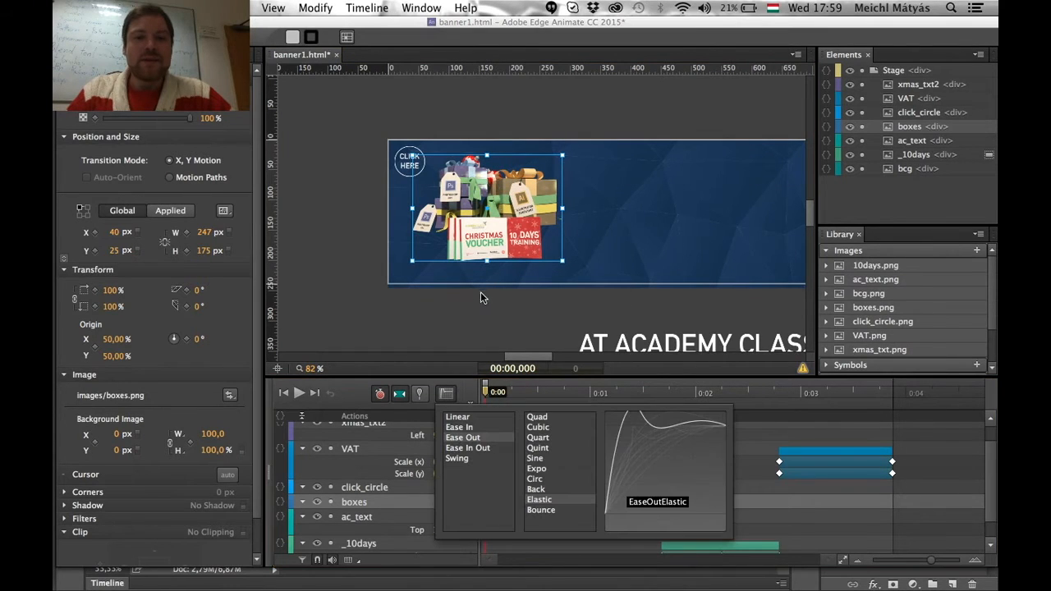
left_click(480, 327)
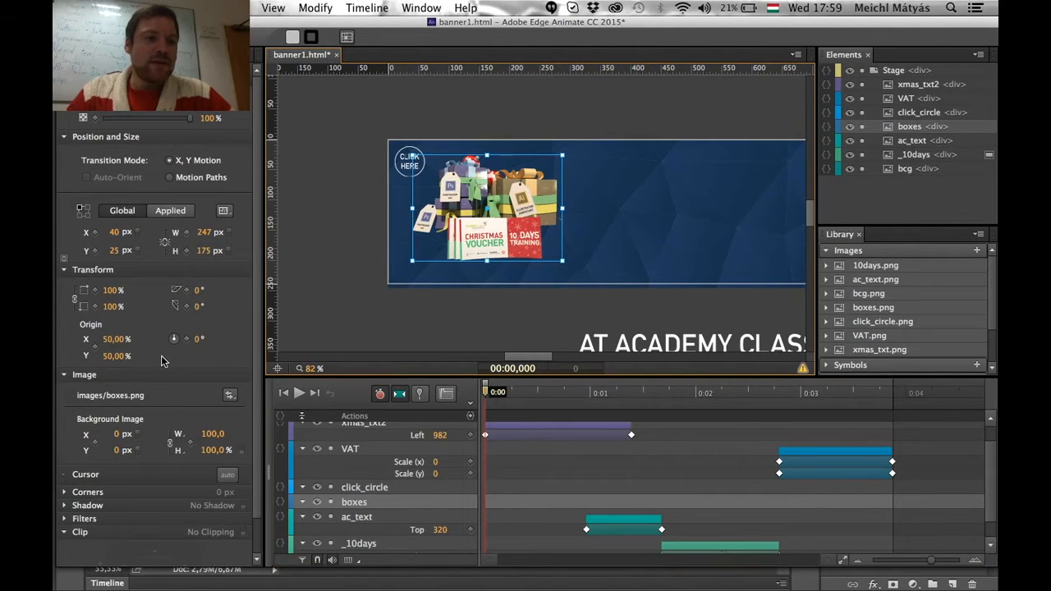
left_click(94, 293)
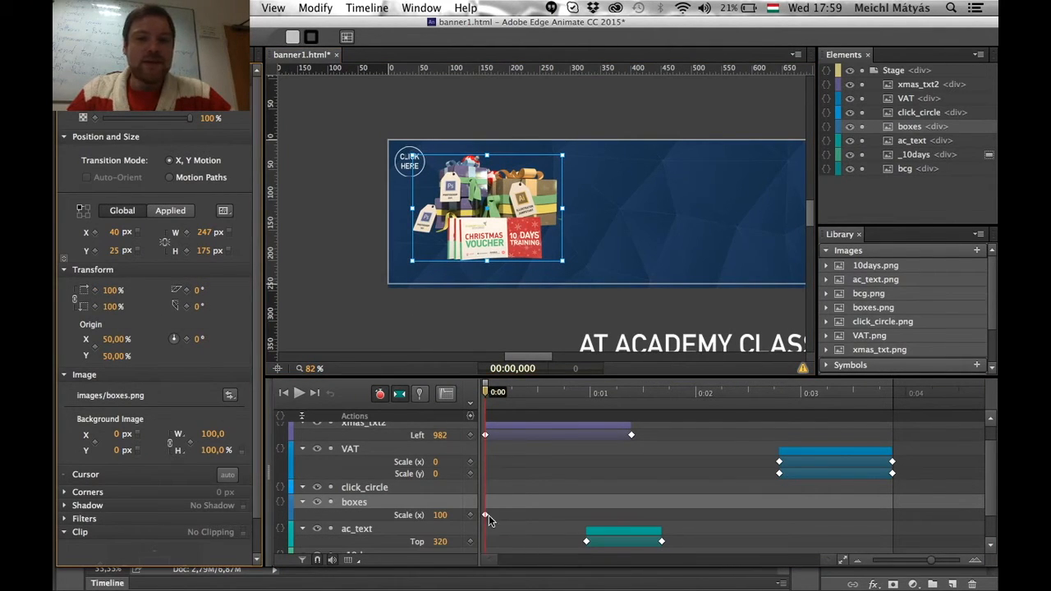
left_click_drag(485, 514, 556, 514)
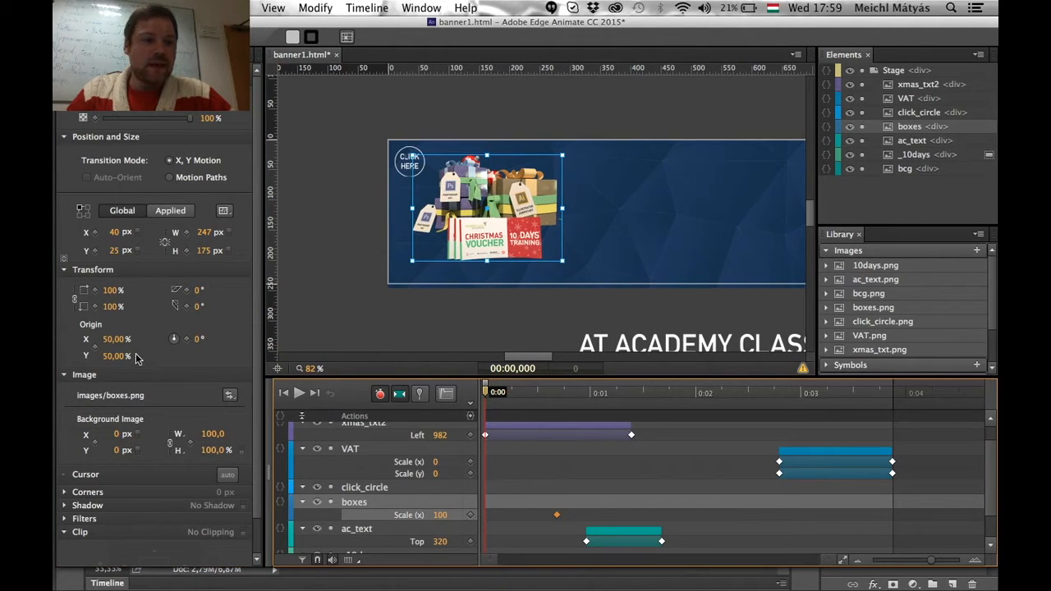
left_click(111, 306)
type("0")
key("Return")
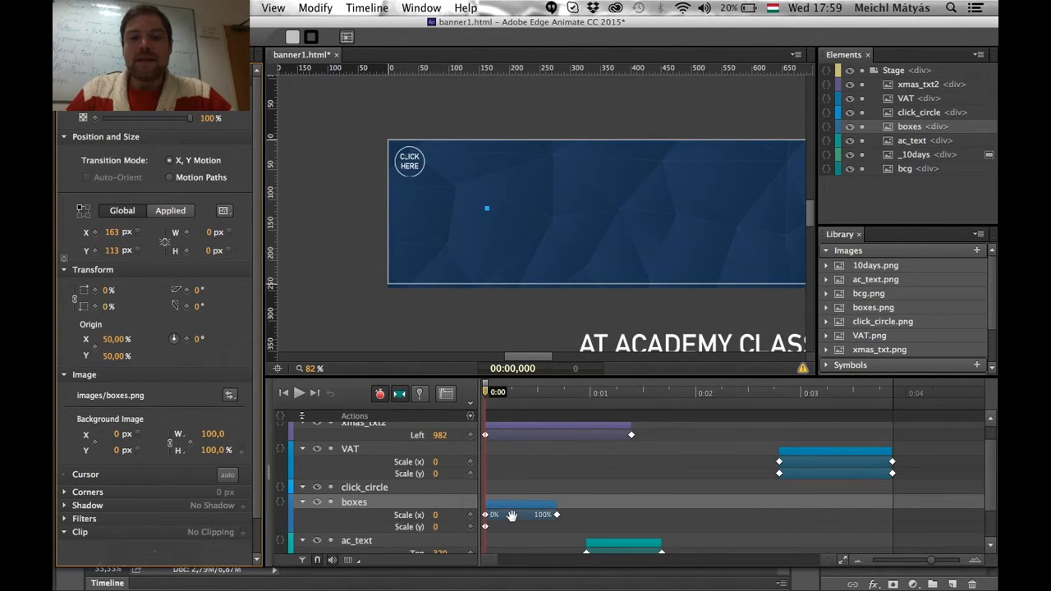
- Try to complete the gift boxes' zoom-in by setting their vertical scale to 100% at 0:00,679
left_click_drag(488, 397, 557, 415)
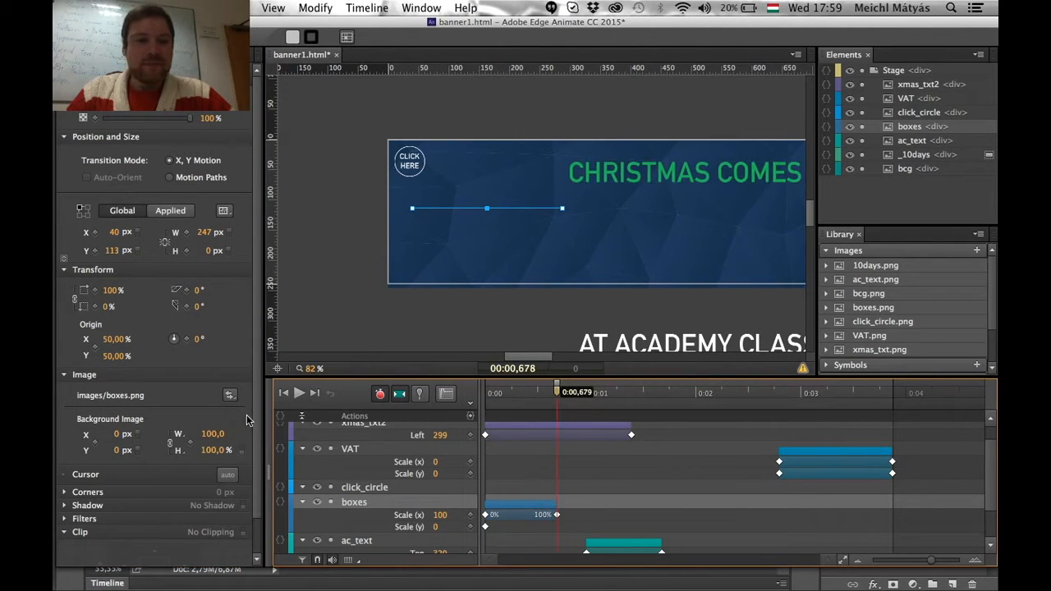
left_click(106, 307)
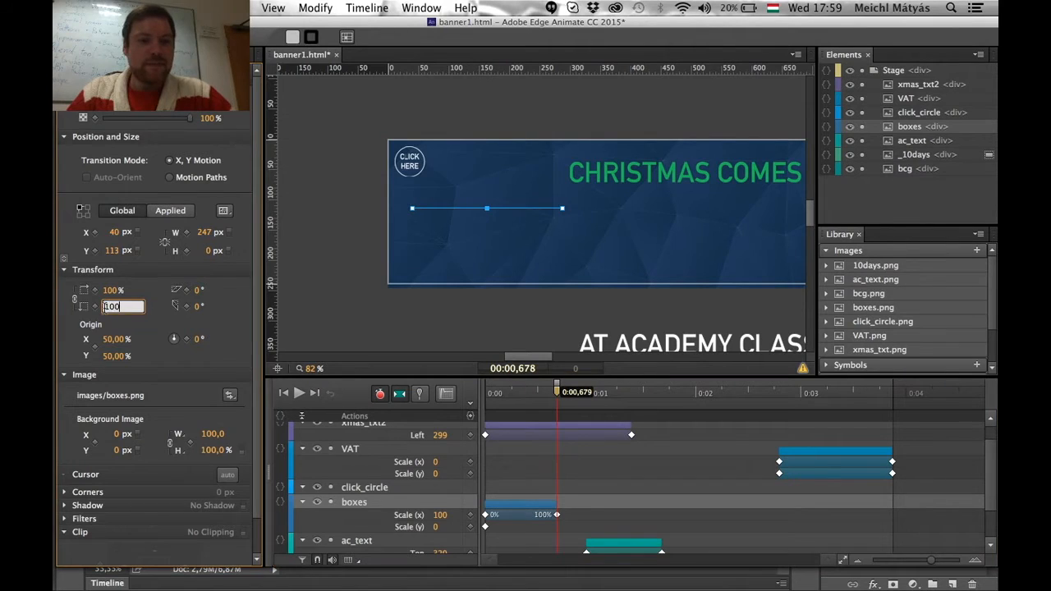
key("Return")
mouse_move(559, 397)
left_mouse_down()
mouse_move(486, 396)
mouse_move(545, 398)
mouse_move(561, 414)
left_mouse_up()
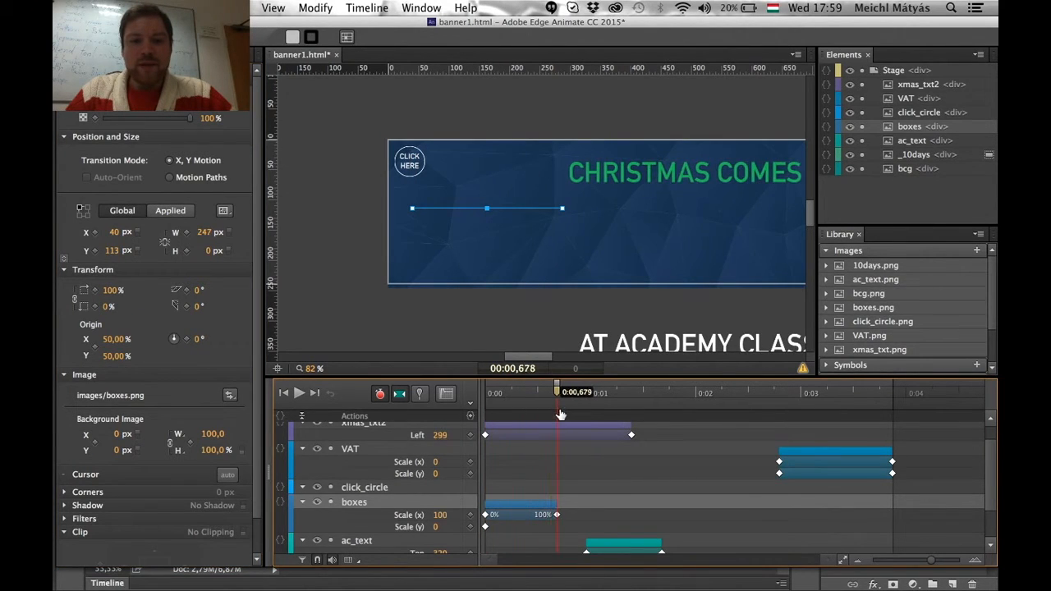
left_click_drag(436, 531, 454, 532)
left_click(441, 528)
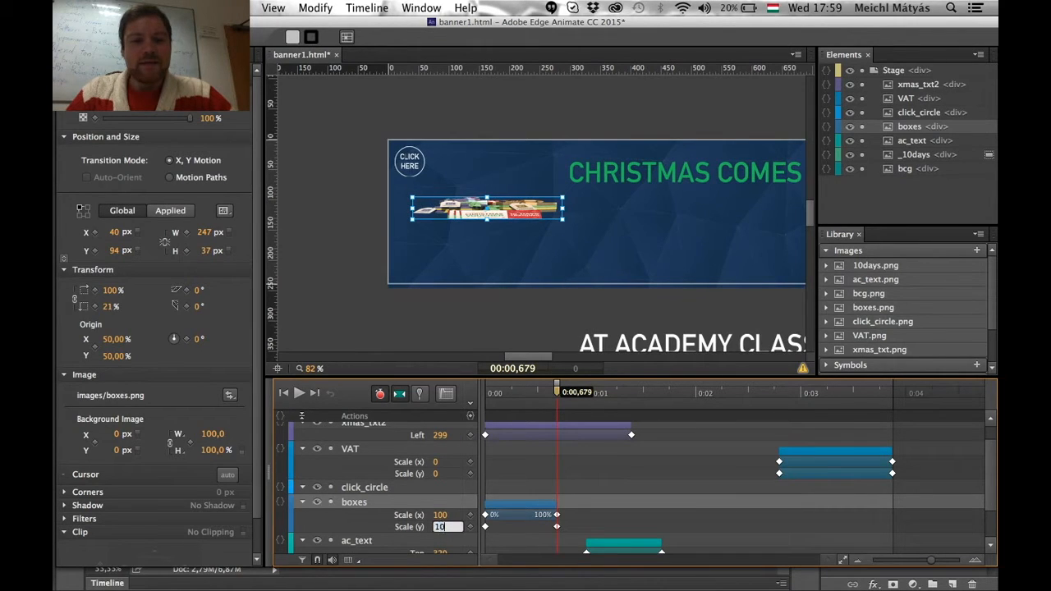
type("100")
key("Return")
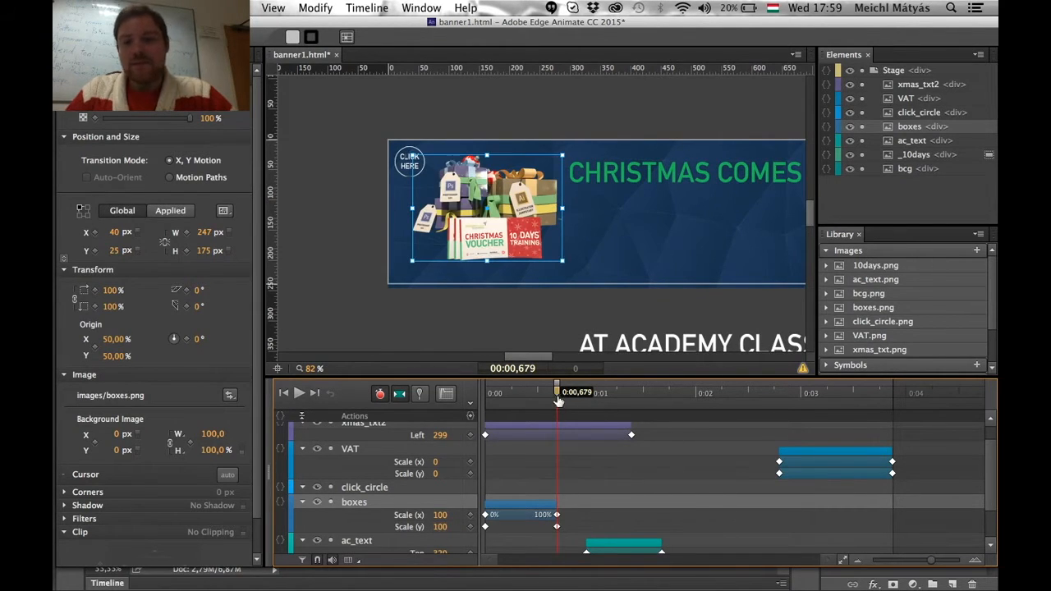
- Check the gift boxes' scaling at 0:00,500 and undo all of their scale keyframes
left_click_drag(558, 397, 537, 413)
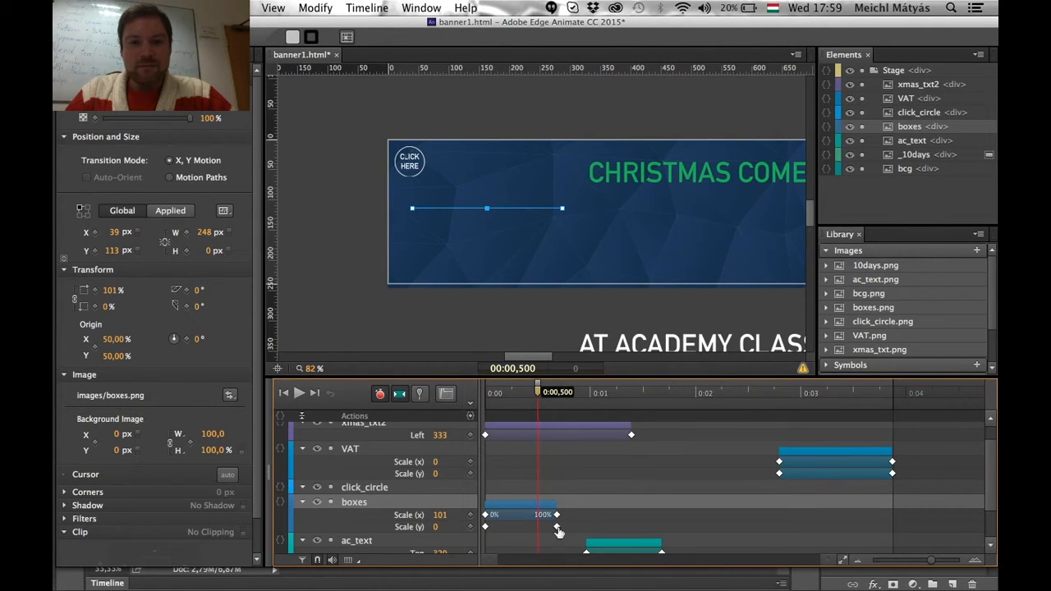
left_click(557, 527)
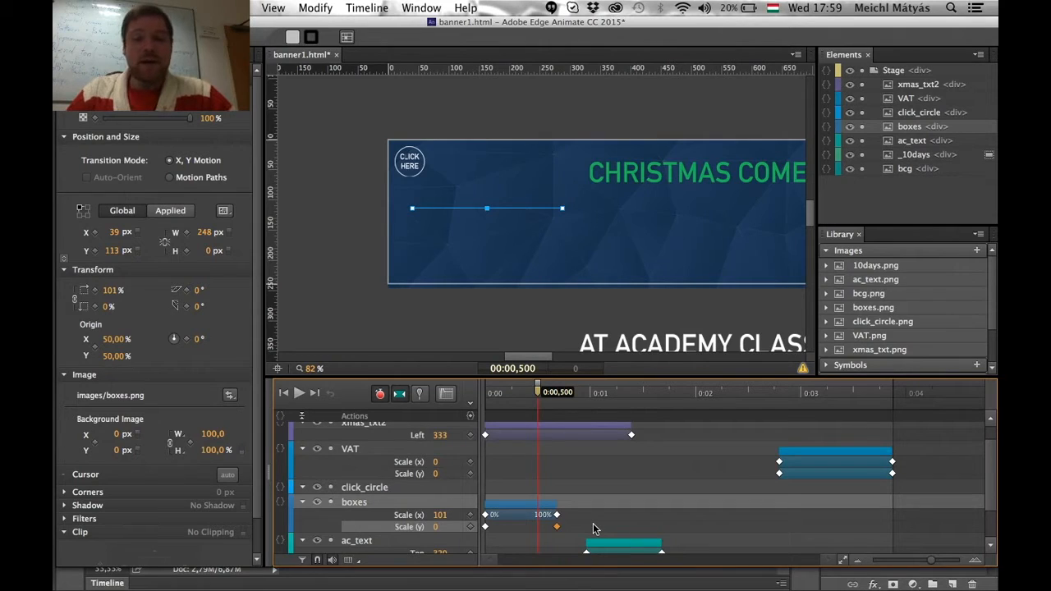
left_click(596, 529)
key("super+z")
key("super+z")
key("super+z")
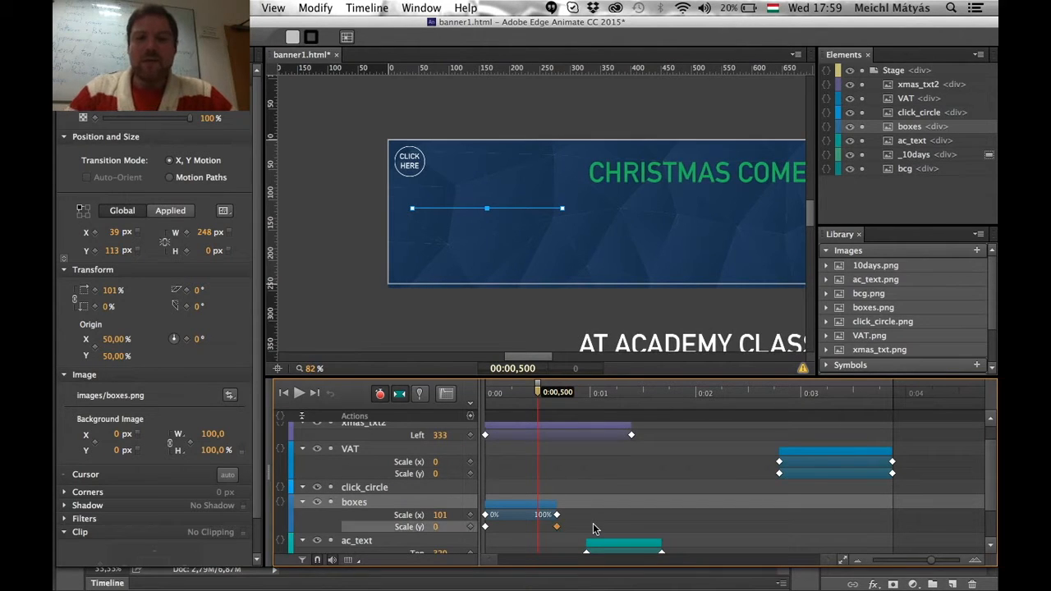
key("super+z")
key("super+z")
key("super+z")
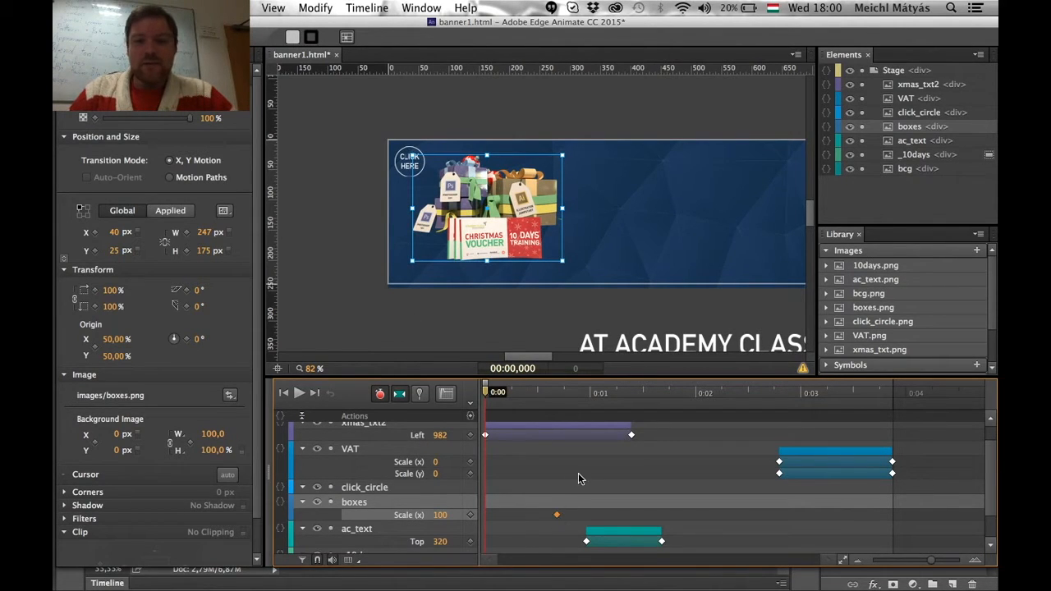
key("super+z")
- Animate the gift boxes with a pinned transition from 0% scale at 0:00 to 100% at 0:00,962, and switch the pin off
left_click(445, 310)
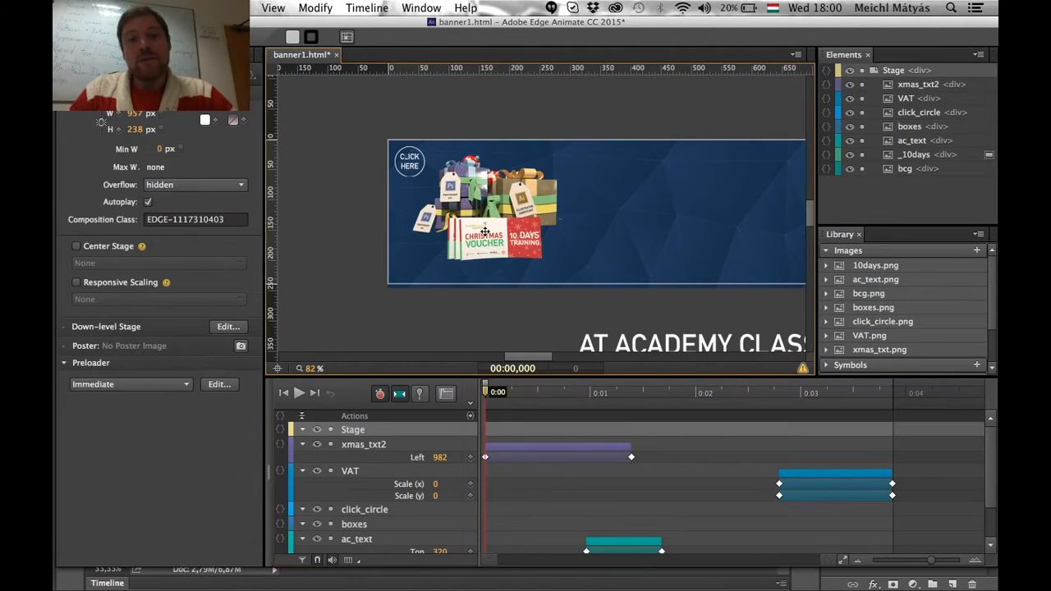
left_click(486, 230)
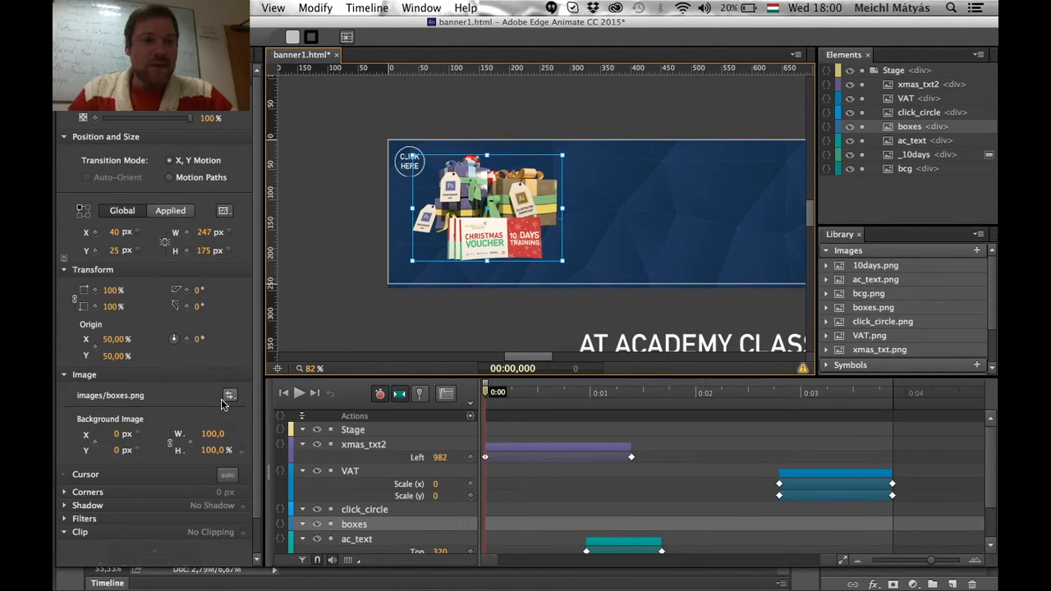
left_click(381, 397)
left_click(380, 398)
left_click(421, 396)
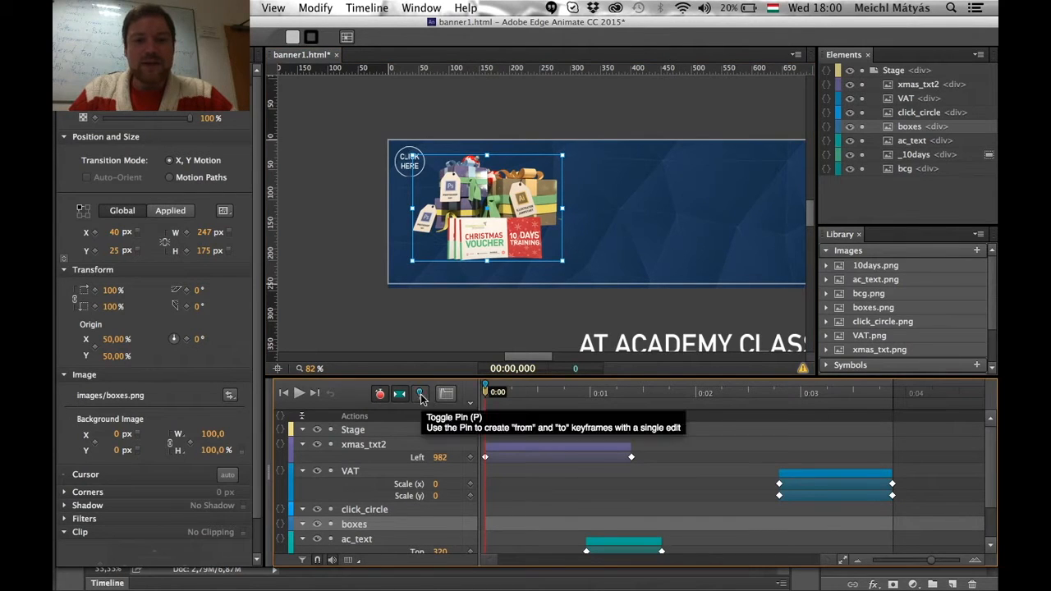
left_click_drag(486, 389, 589, 395)
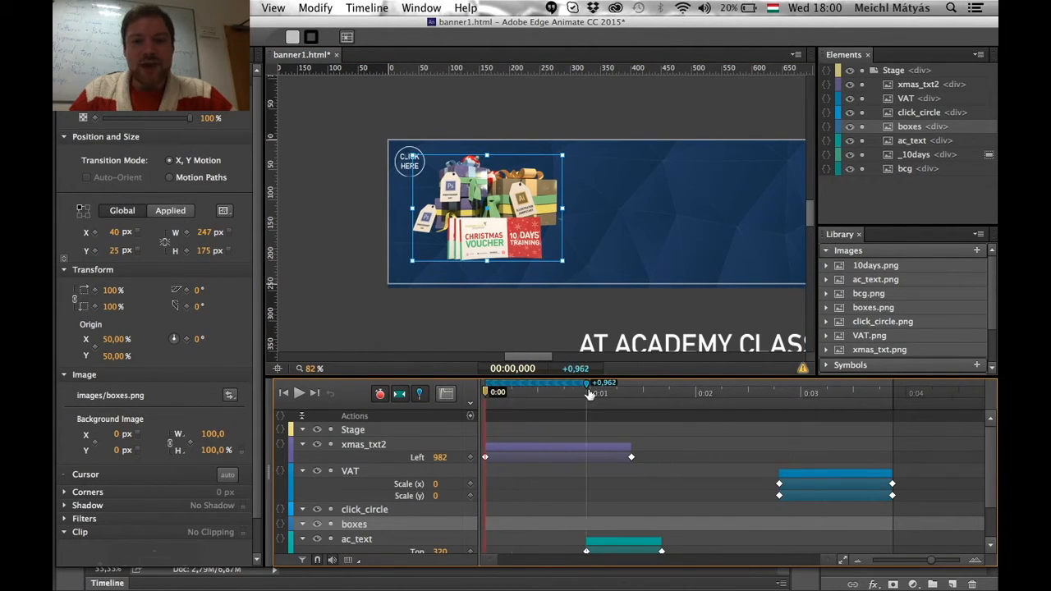
left_click(110, 290)
key("Return")
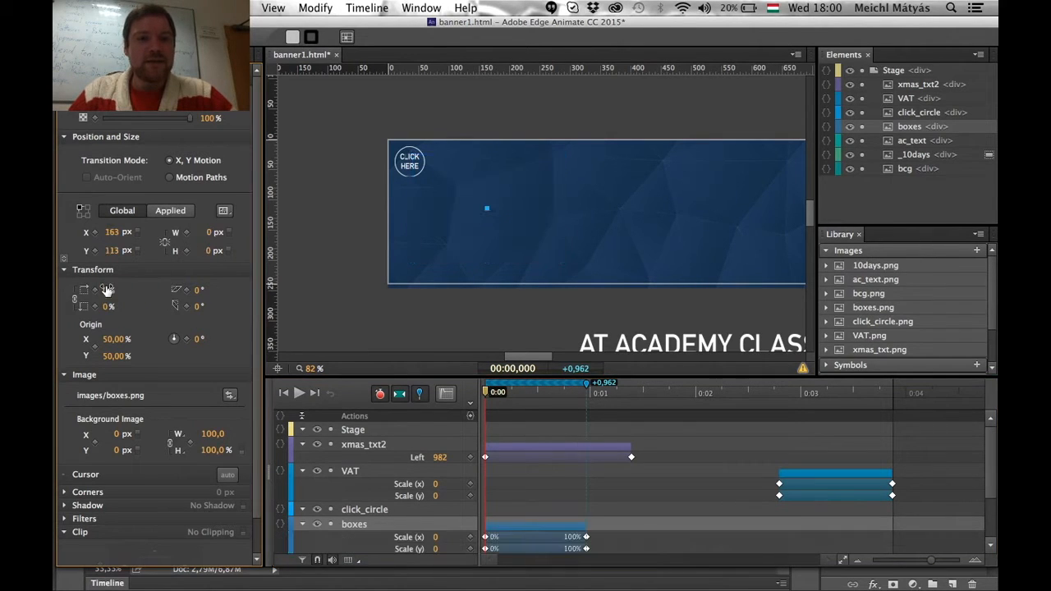
left_click_drag(486, 395, 483, 417)
left_click(421, 395)
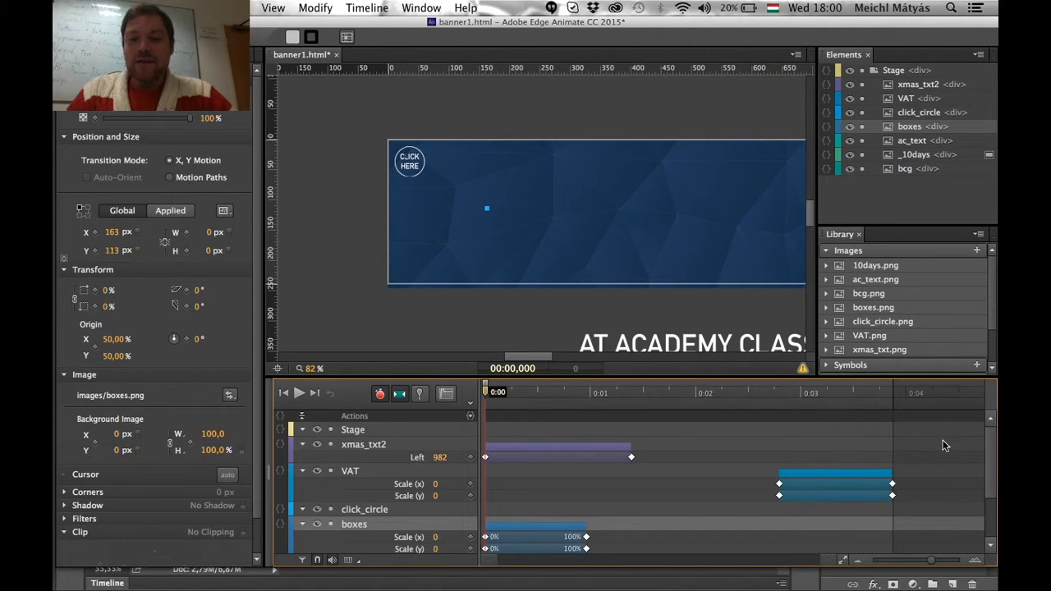
- Move the xmas_txt2 and VAT transitions together so that xmas_txt2 starts at about 0:00,96 and VAT at about 0:03,75
left_click_drag(914, 452, 560, 514)
left_click_drag(551, 425, 886, 507)
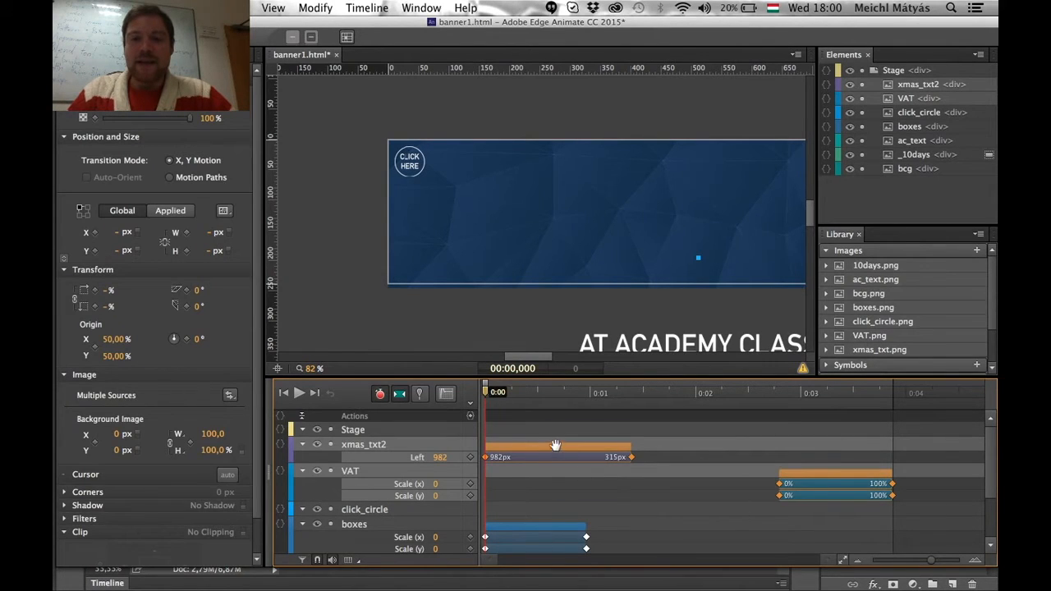
left_click_drag(564, 445, 656, 448)
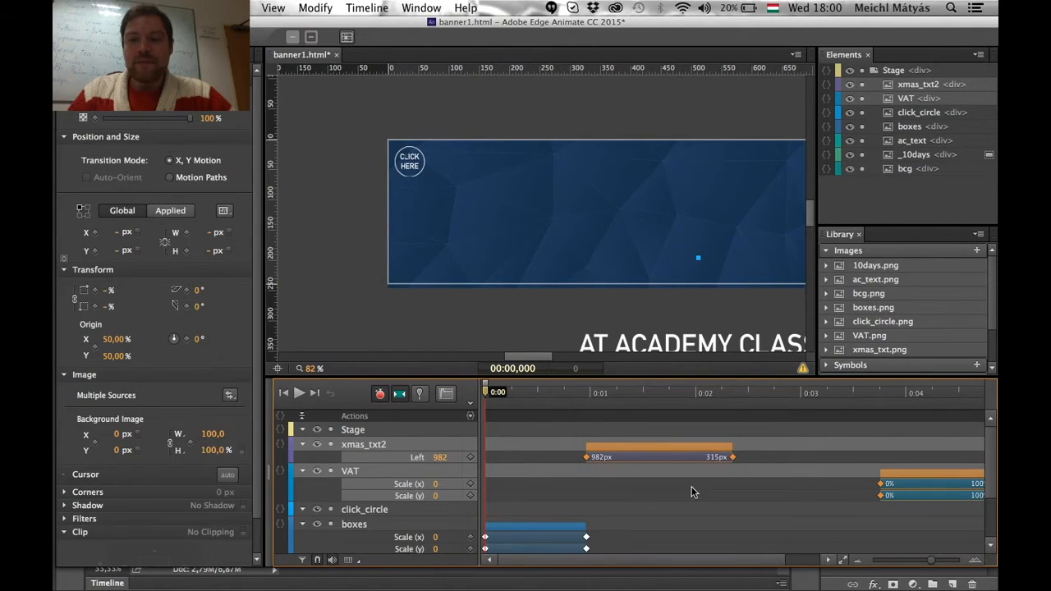
- Move the boxes, ac_text and _10days transitions together so that the gift boxes start growing at about 0:00,75
scroll(691, 492, "down", 3)
left_click_drag(844, 446, 550, 552)
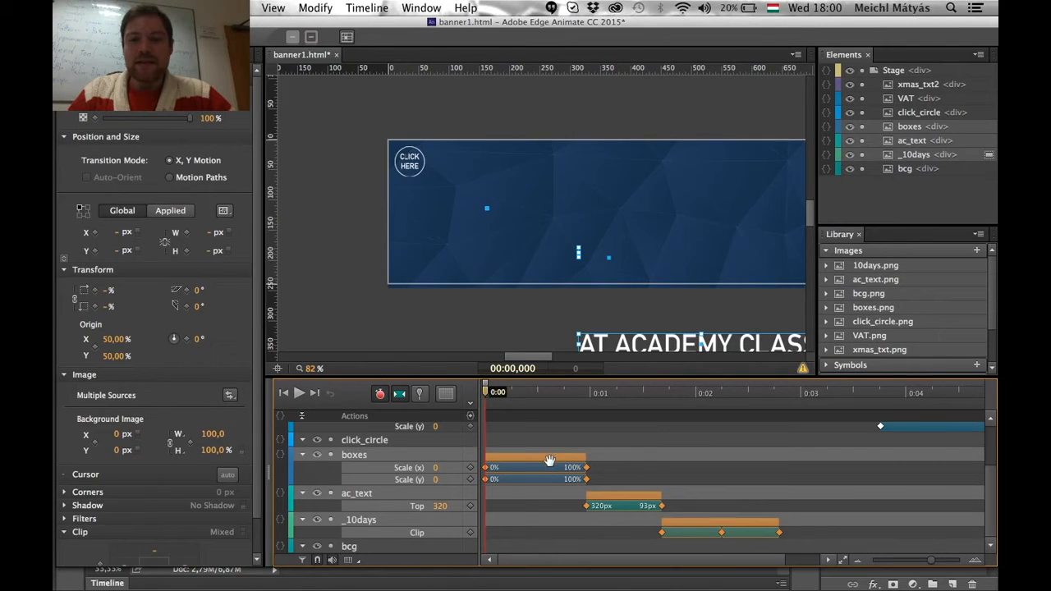
left_click_drag(564, 458, 628, 456)
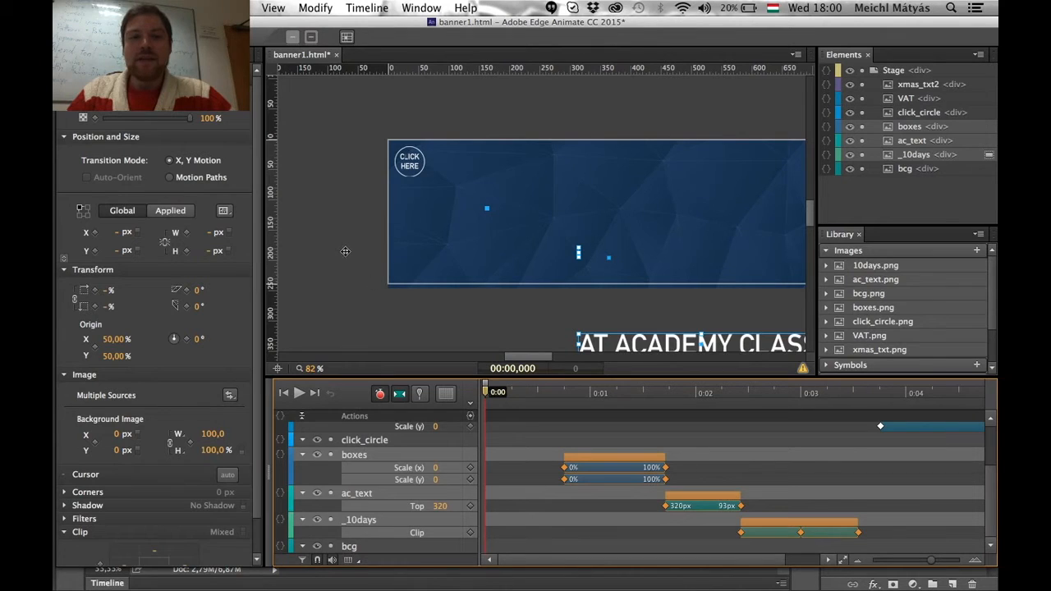
- Play the whole animation, view the banner at 65% zoom with the full timeline fitted, and check the animation around 0:01,500
left_click(539, 91)
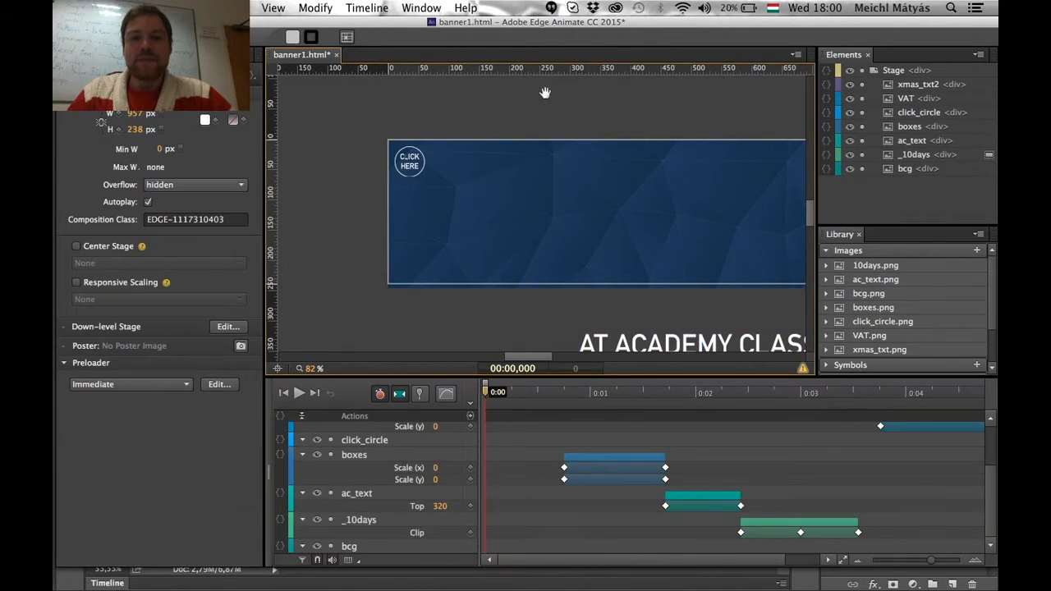
key("space")
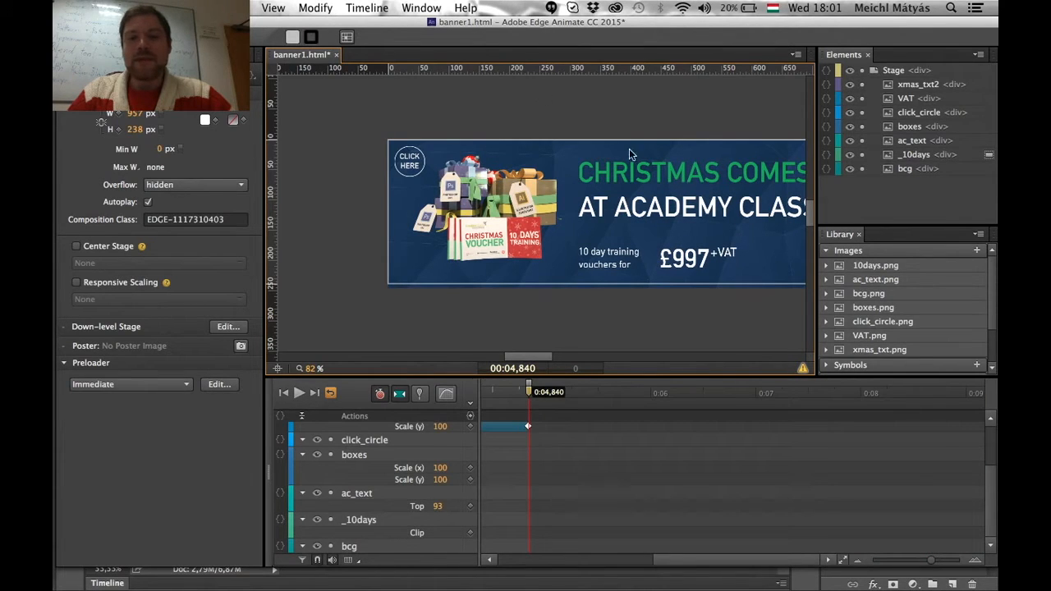
mouse_move(532, 357)
left_mouse_down()
mouse_move(551, 358)
mouse_move(542, 356)
left_mouse_up()
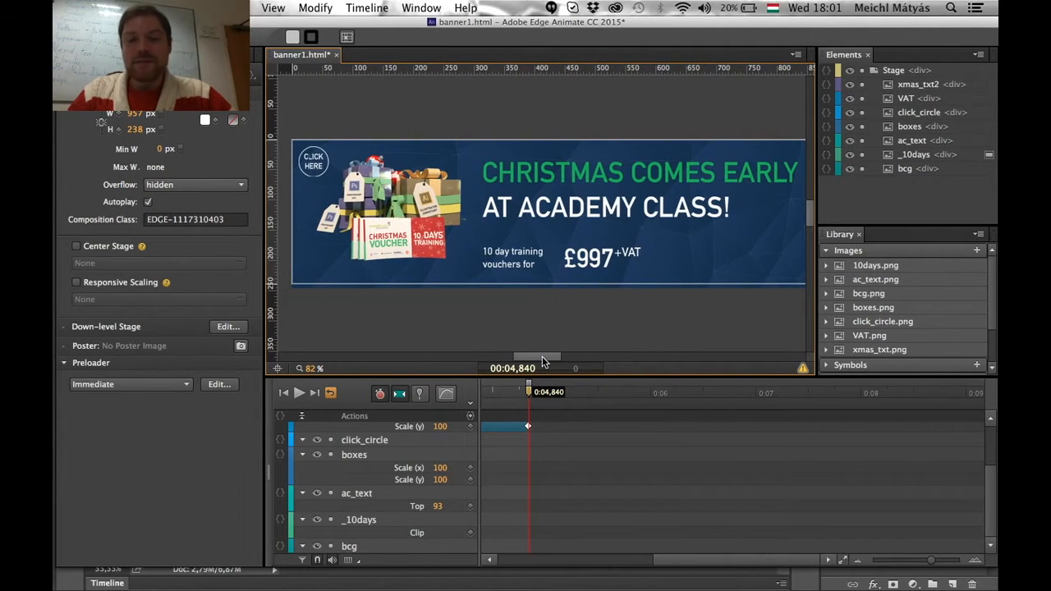
left_click_drag(310, 369, 300, 374)
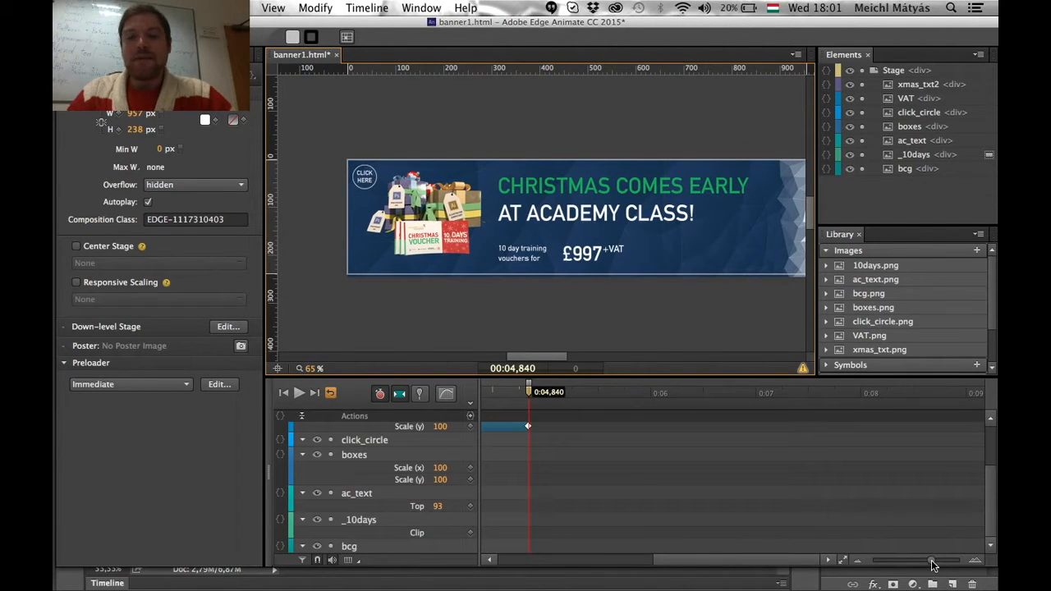
left_click_drag(932, 564, 922, 564)
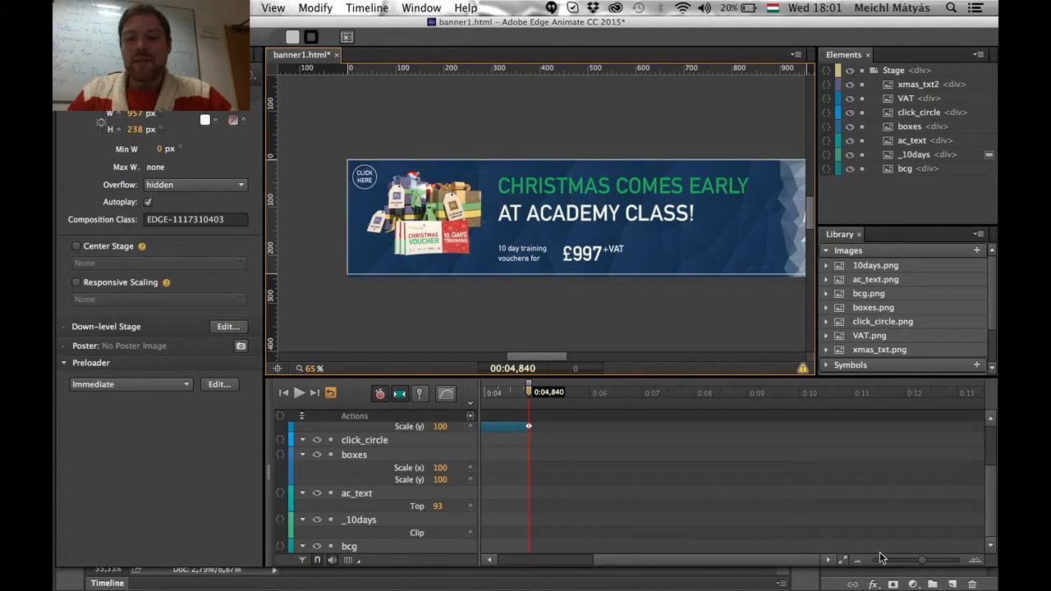
left_click(843, 560)
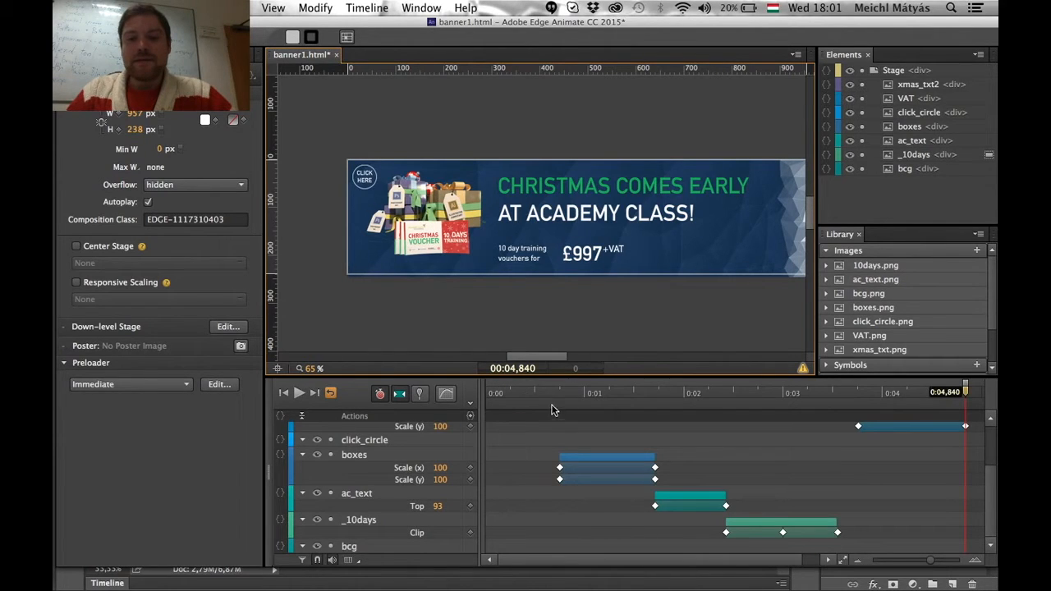
left_click_drag(522, 394, 633, 437)
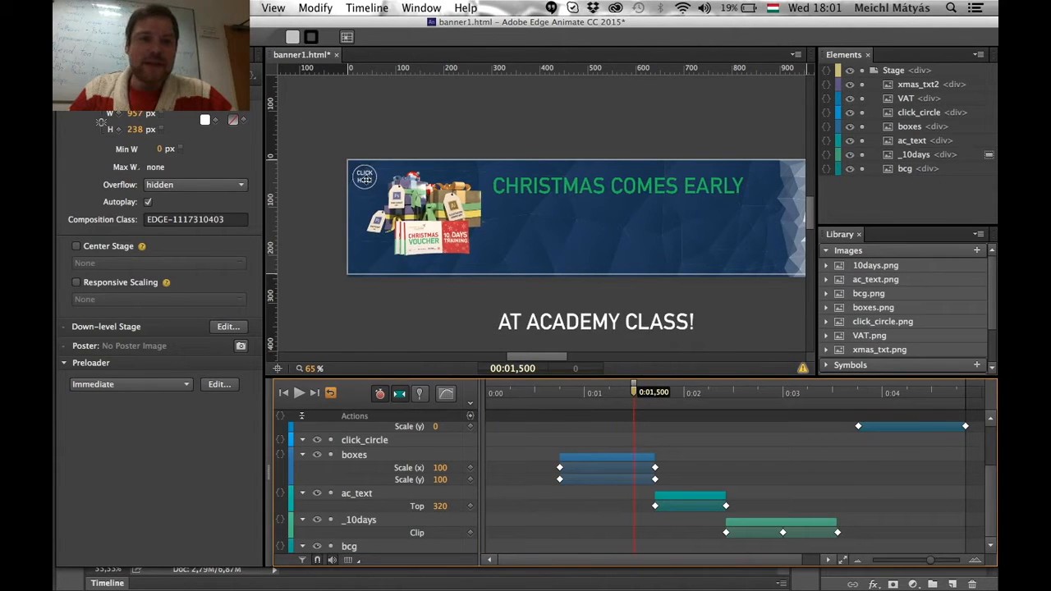
- Fade in the click_circle with a pinned opacity transition from 0% at 0:04 to 100% at 0:04,840
left_click(364, 179)
left_click_drag(633, 396, 492, 398)
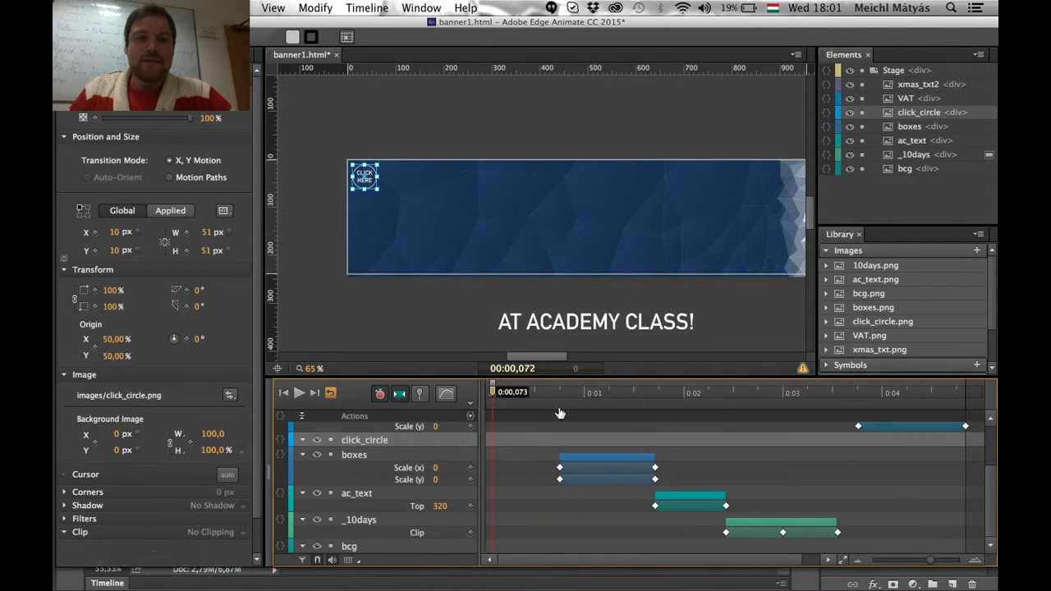
left_click_drag(558, 413, 883, 432)
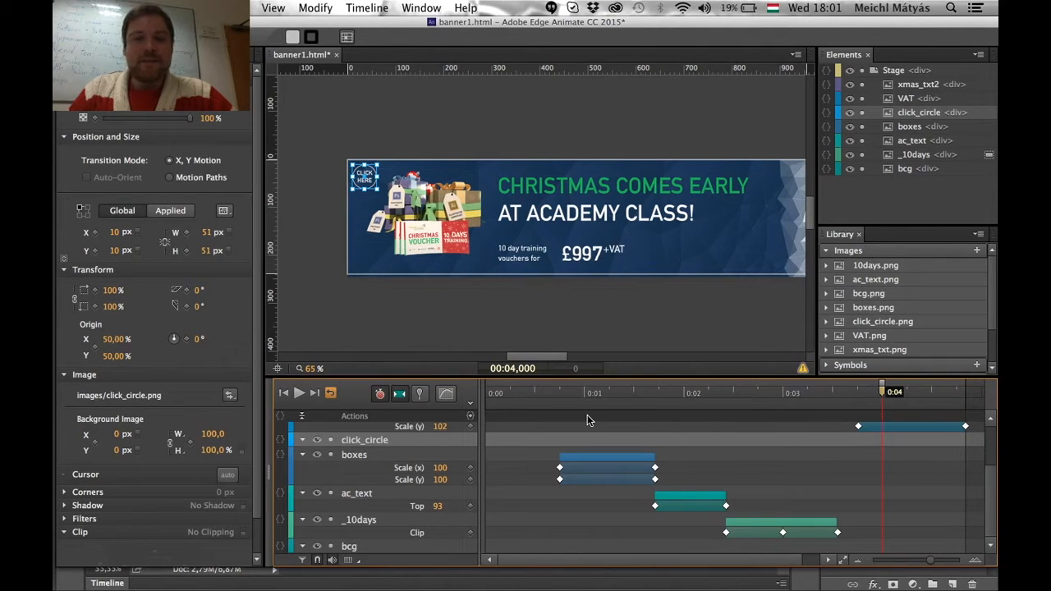
left_click(419, 397)
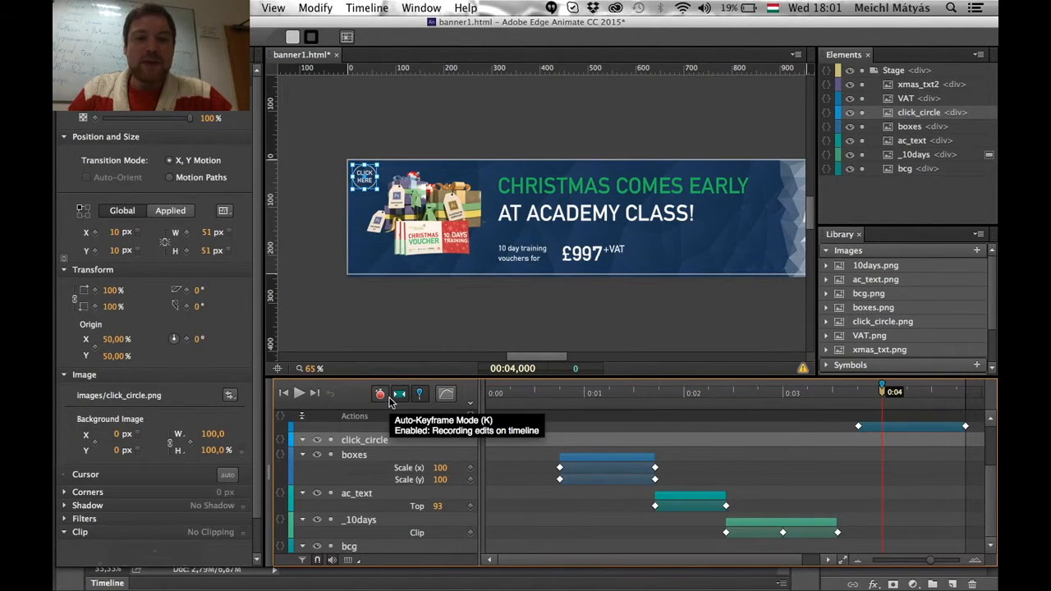
left_click_drag(881, 388, 965, 390)
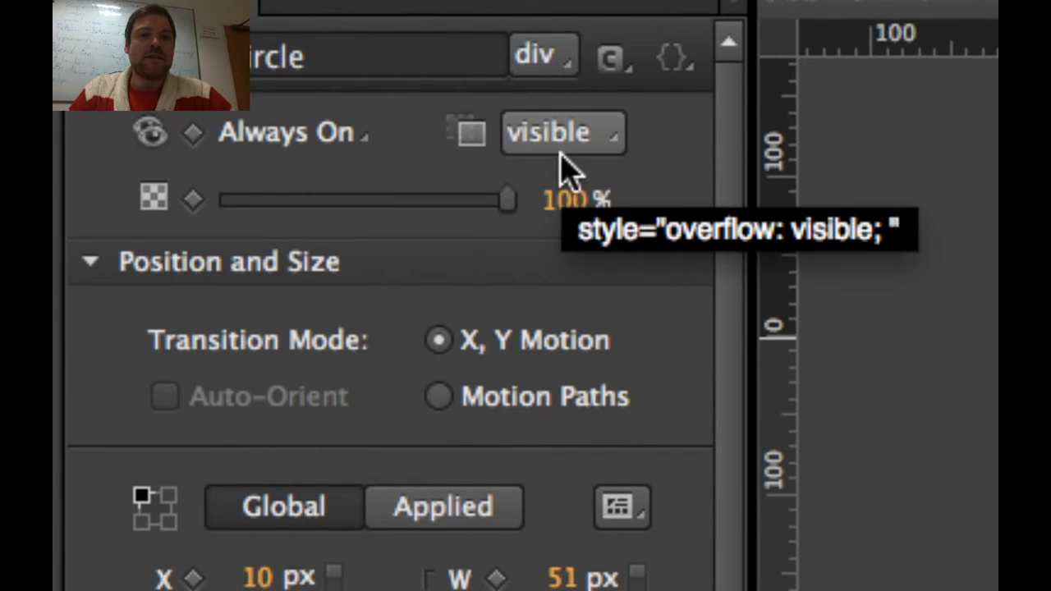
left_click_drag(505, 201, 188, 206)
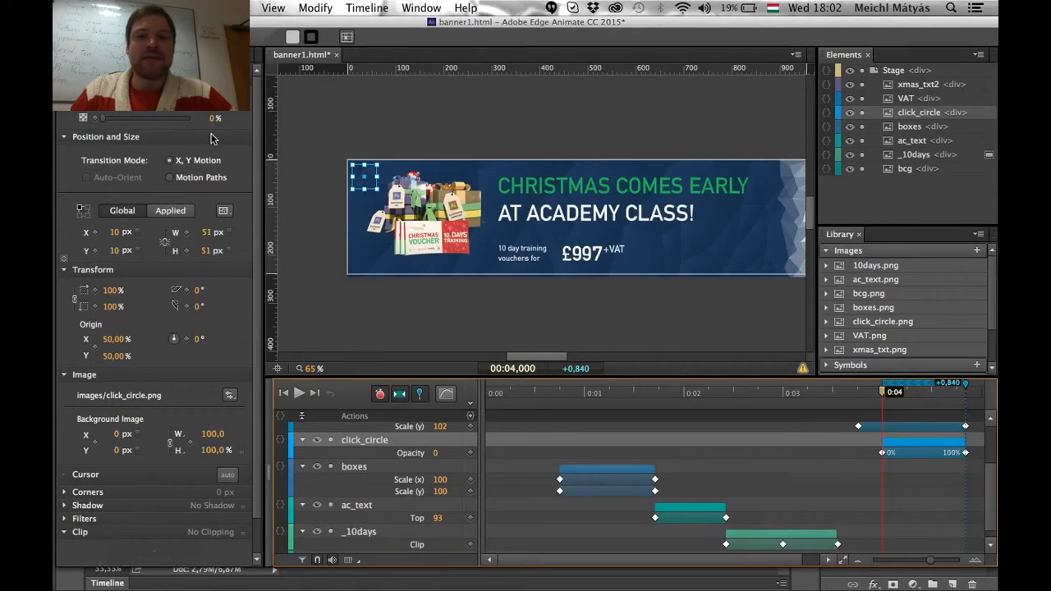
left_click(775, 327)
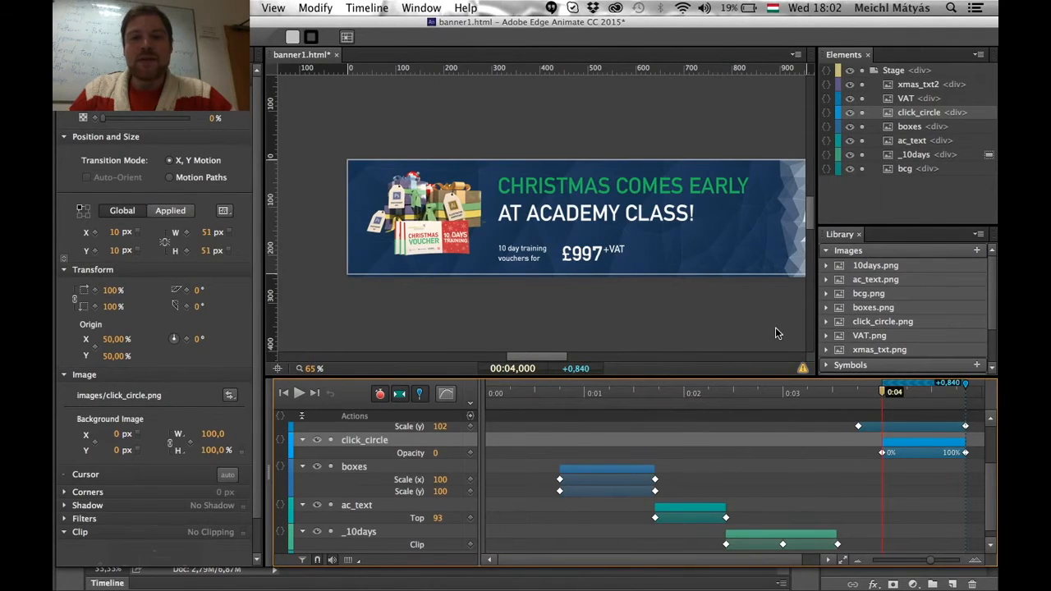
- Check the click_circle's fade-in against the other transitions and switch the pin off
left_click_drag(882, 395, 942, 419)
left_click(937, 521)
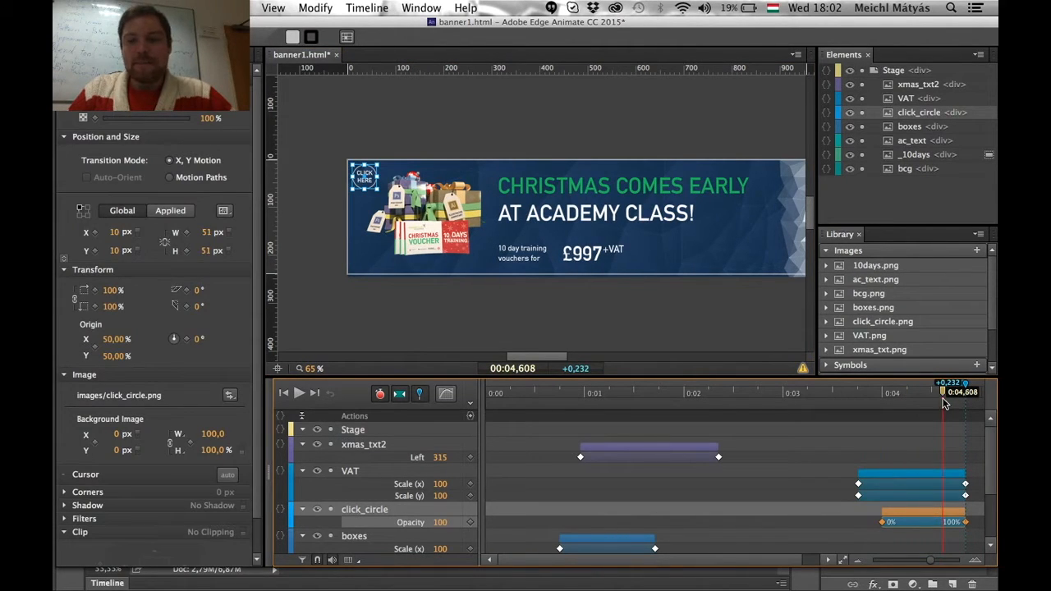
mouse_move(944, 394)
left_mouse_down()
mouse_move(853, 394)
mouse_move(952, 394)
left_mouse_up()
left_click(755, 320)
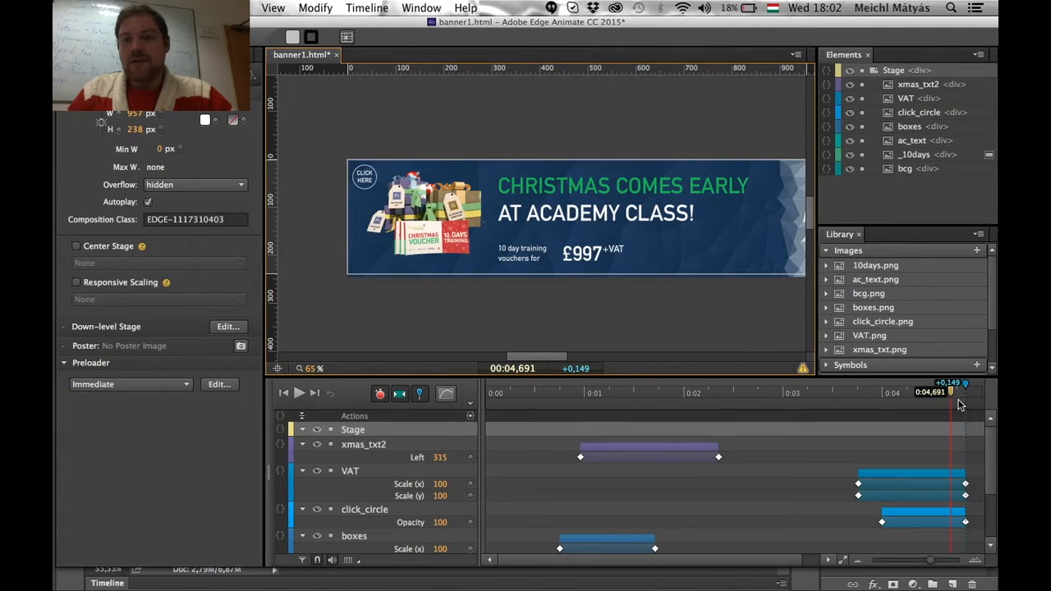
left_click_drag(950, 394, 671, 415)
left_click(418, 395)
left_click_drag(674, 393, 923, 433)
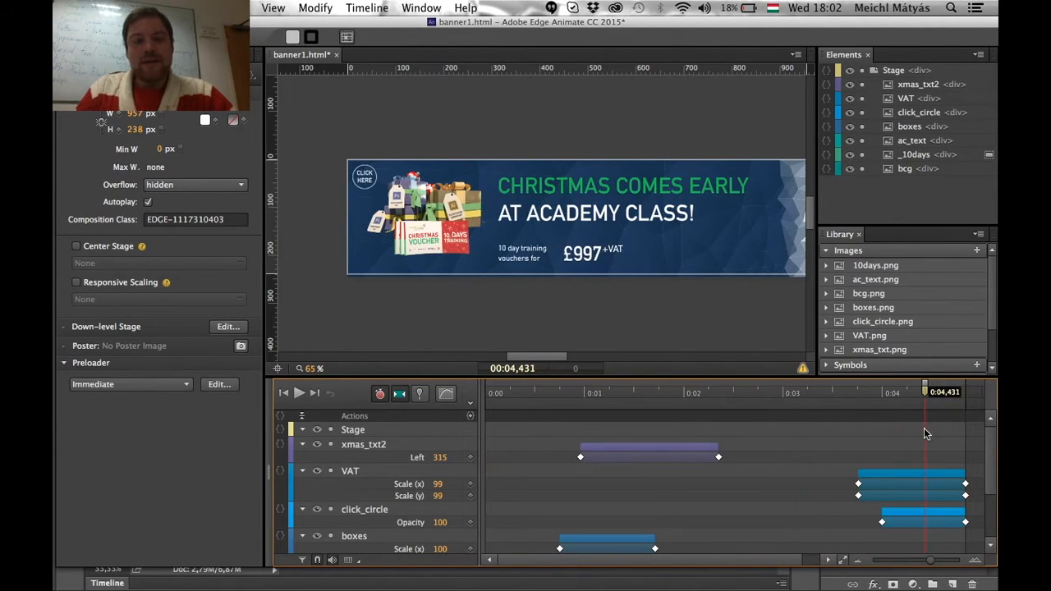
- Switch to the Chrome browser and select the web address of the 10-Day Christmas Training Voucher Offer page
key("super+Tab")
left_click(753, 305)
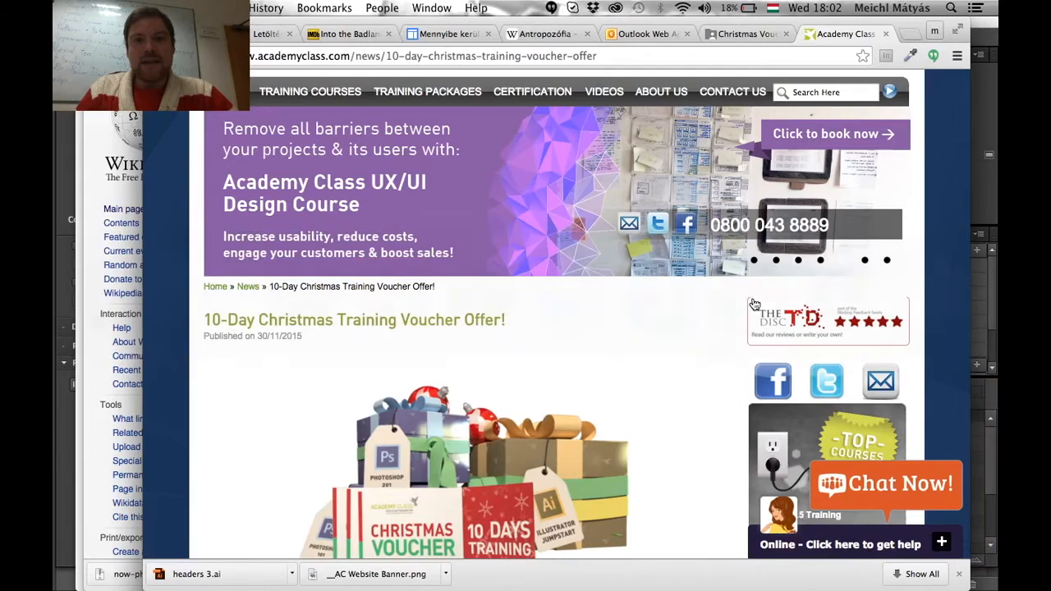
left_click(607, 55)
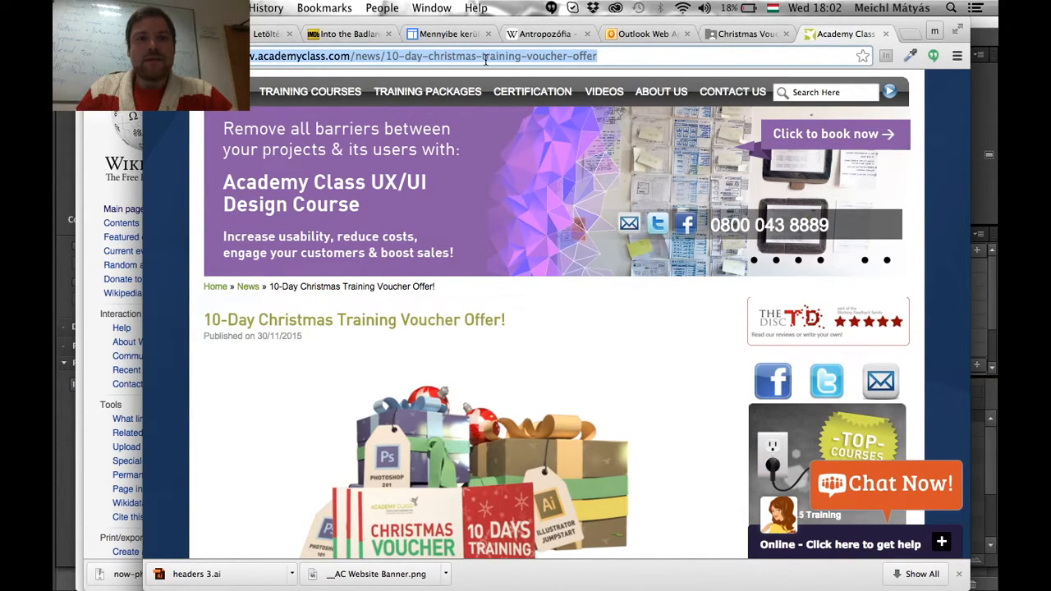
- In Edge Animate, draw a rectangle over the whole banner from its upper-left corner and fit it to 957 × 238 px
key("super+Tab")
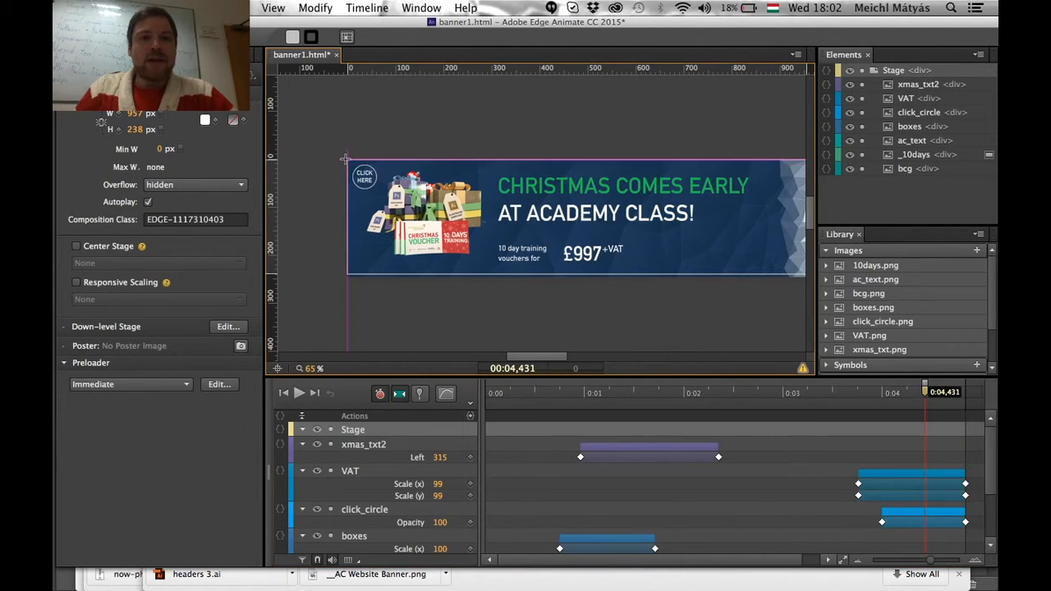
mouse_move(363, 159)
left_mouse_down()
mouse_move(829, 244)
mouse_move(845, 250)
mouse_move(839, 282)
left_mouse_up()
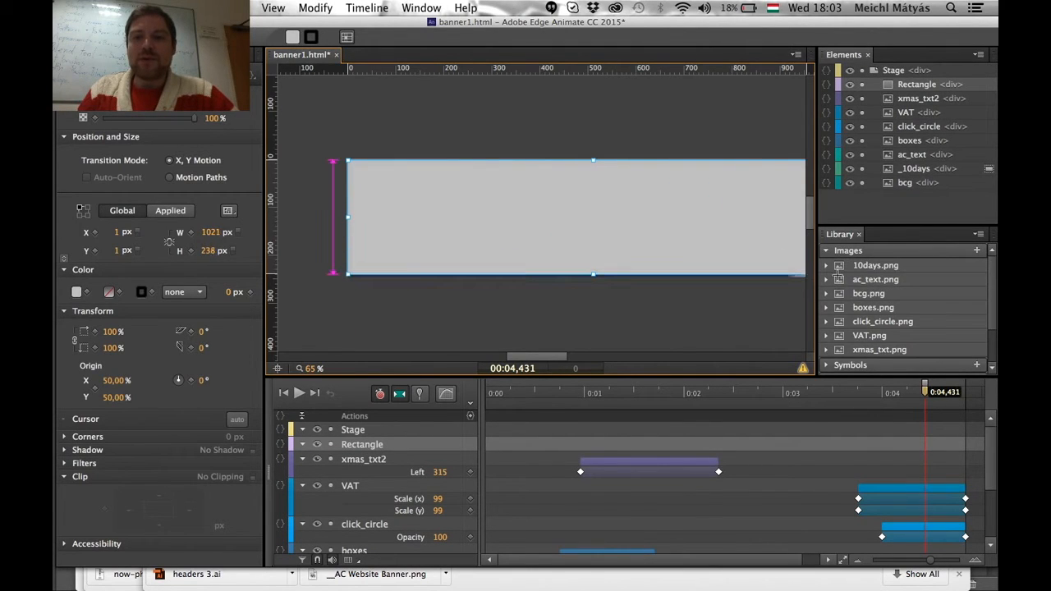
scroll(631, 320, "right", 5)
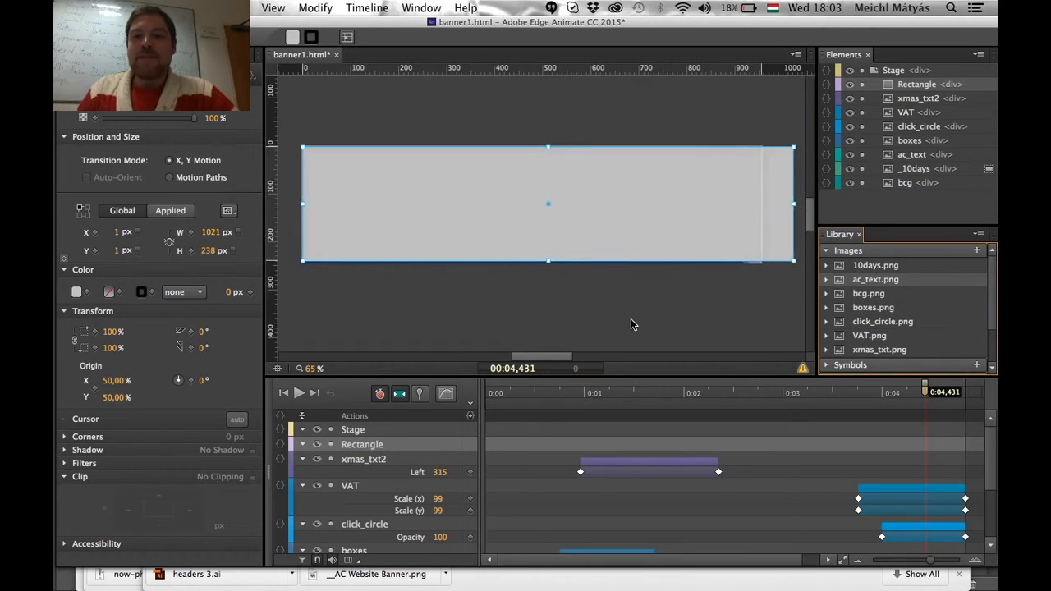
scroll(675, 277, "right", 3)
scroll(699, 239, "up", 1)
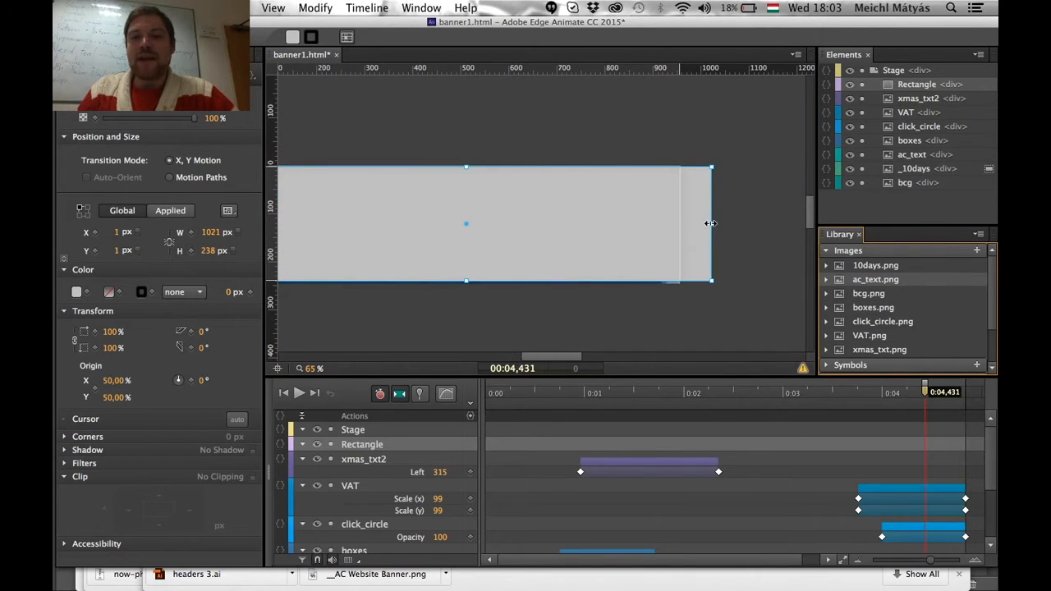
left_click_drag(710, 223, 681, 224)
mouse_move(550, 356)
left_mouse_down()
mouse_move(518, 361)
mouse_move(538, 362)
left_mouse_up()
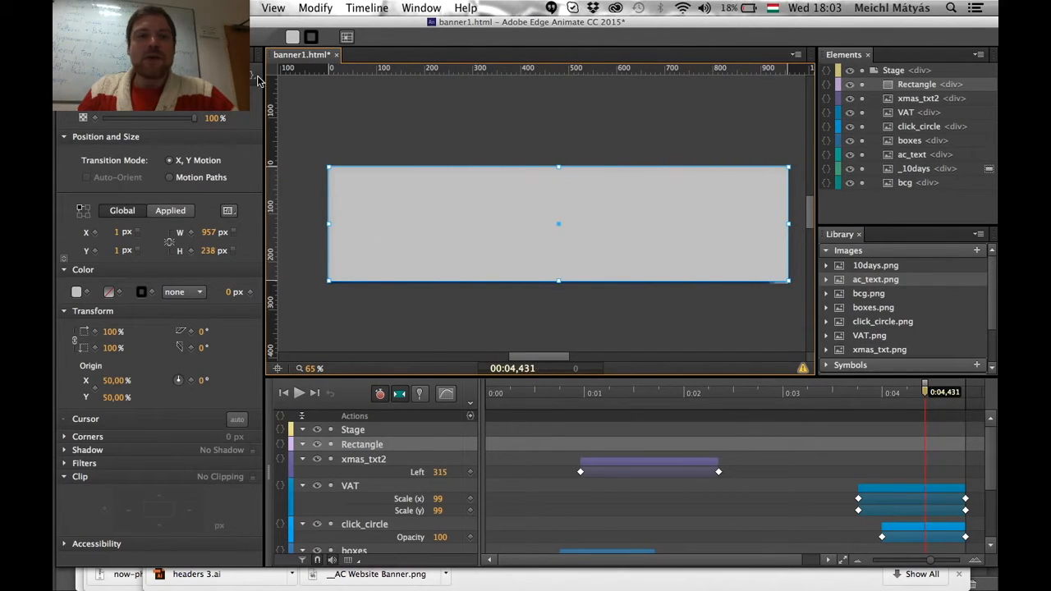
- Set the rectangle's opacity to 0% and lock the bcg element
left_click_drag(193, 124, 93, 123)
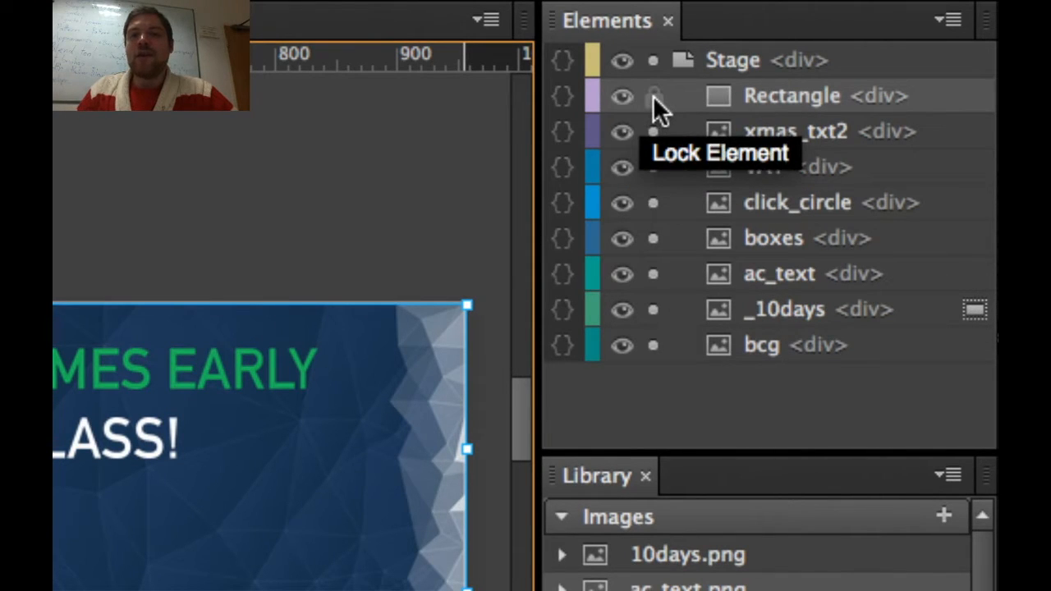
left_click(657, 345)
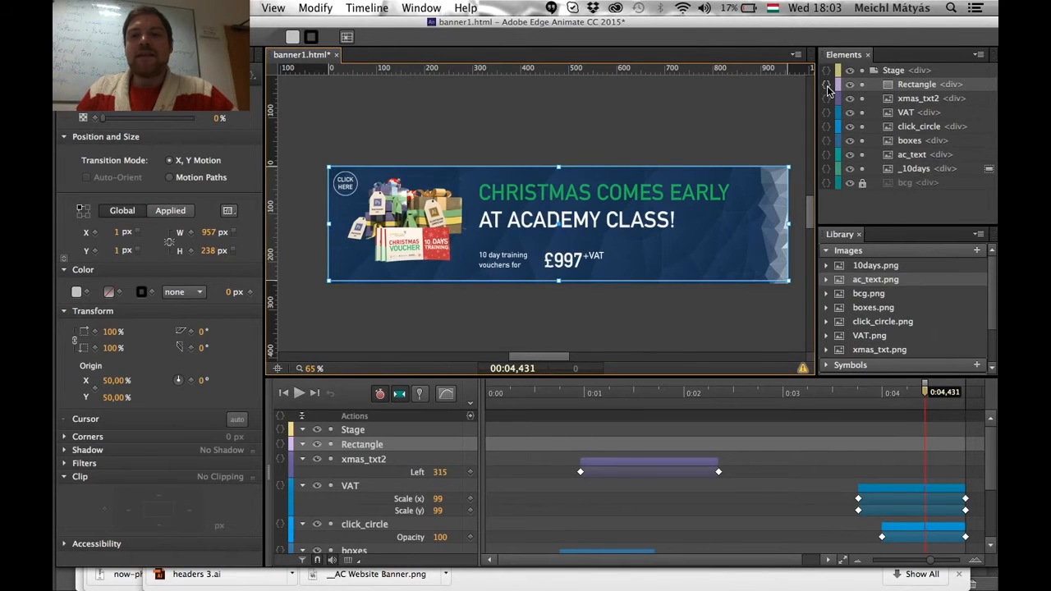
left_click(827, 86)
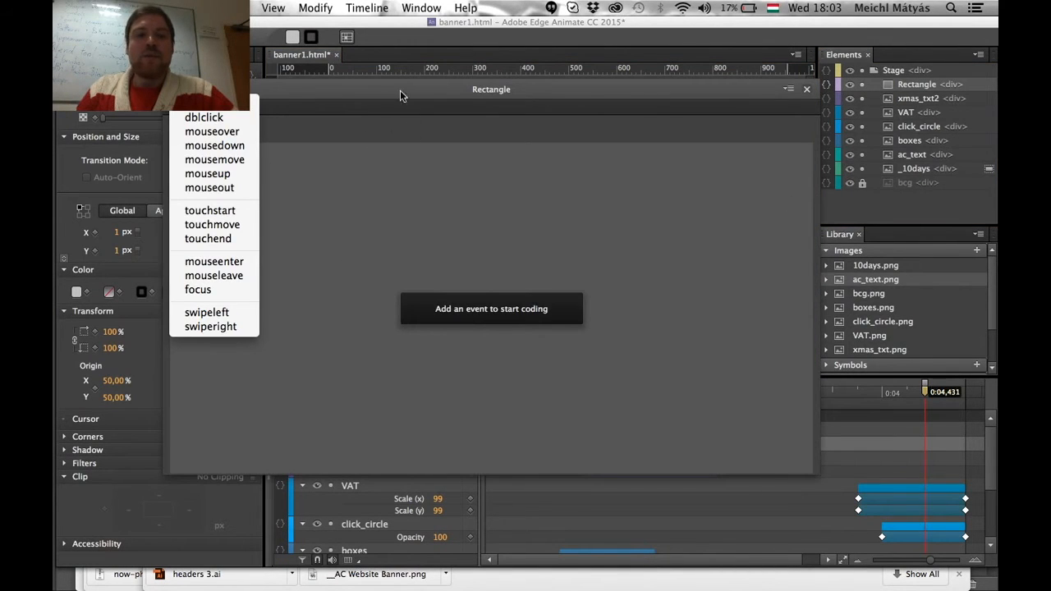
left_click(209, 114)
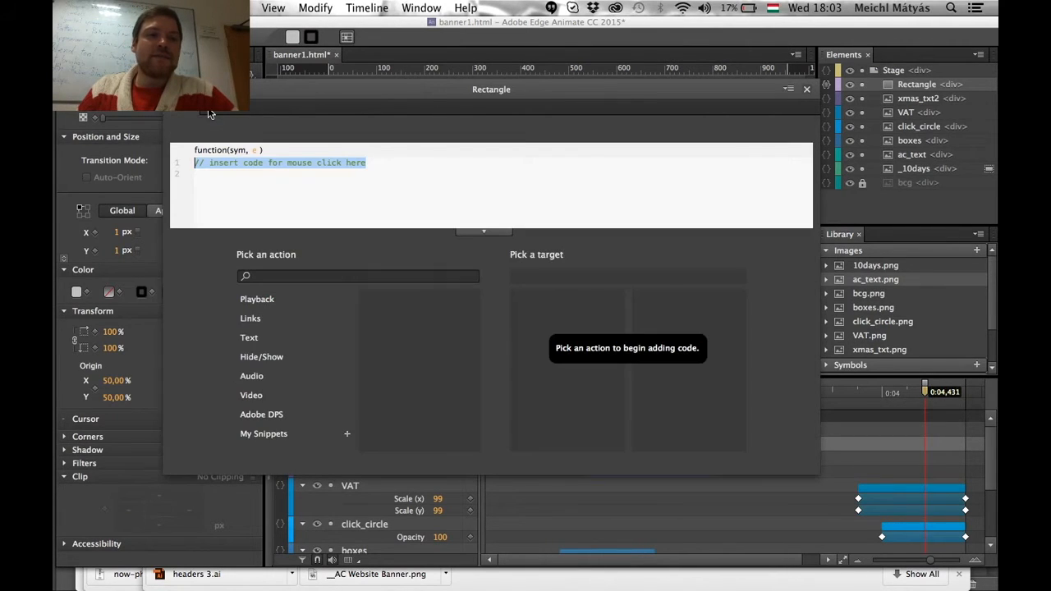
left_click(247, 320)
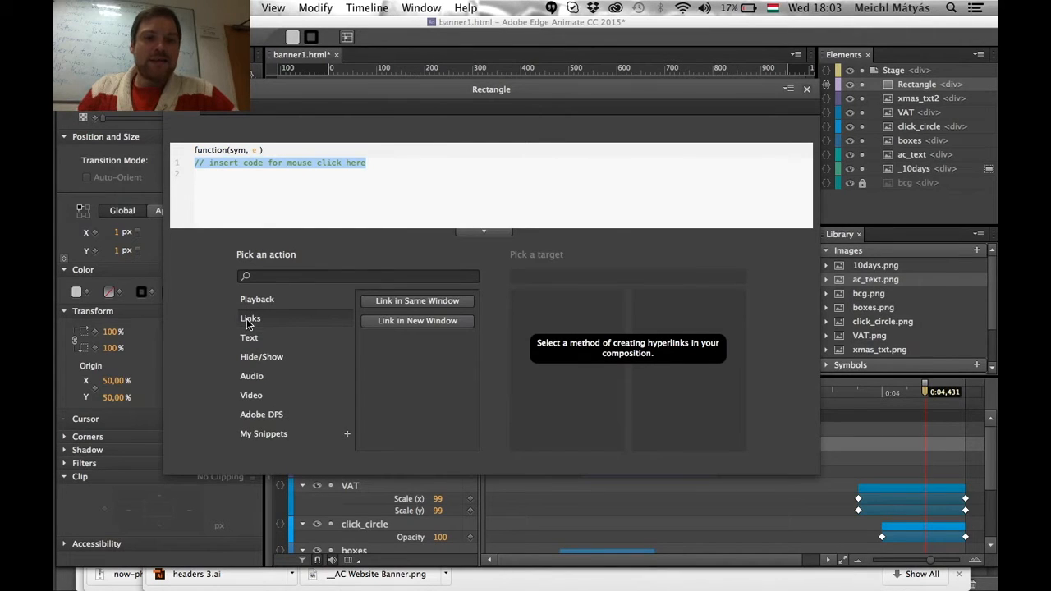
left_click(427, 324)
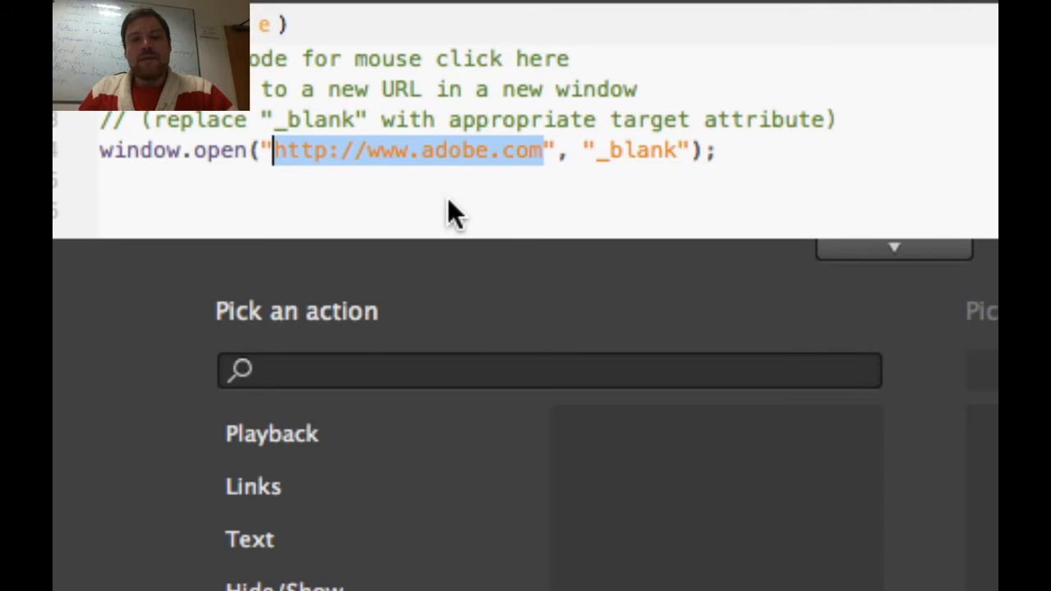
key("super+v")
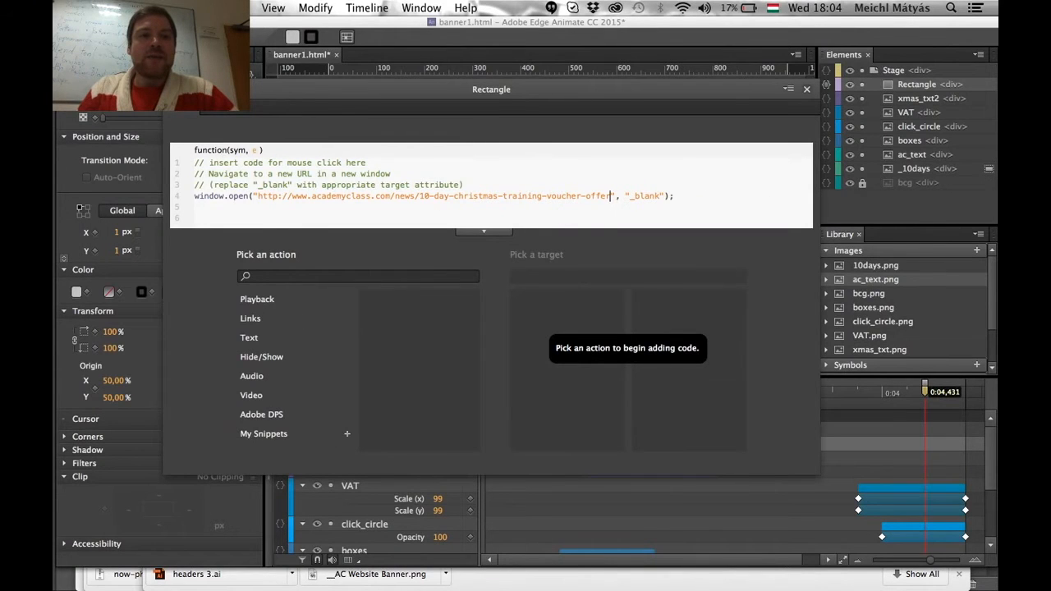
left_click(193, 106)
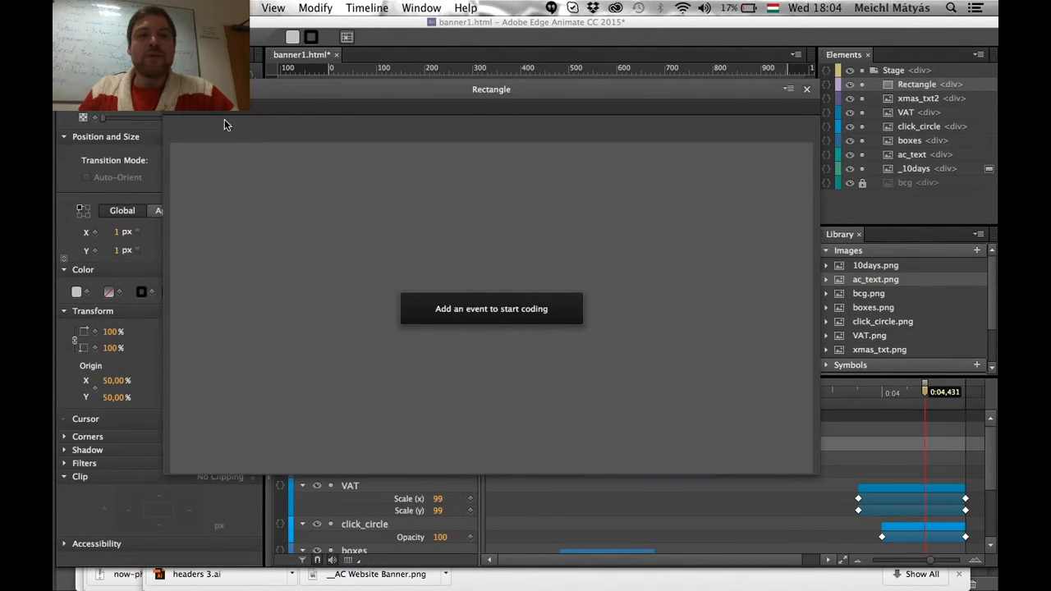
left_click(190, 105)
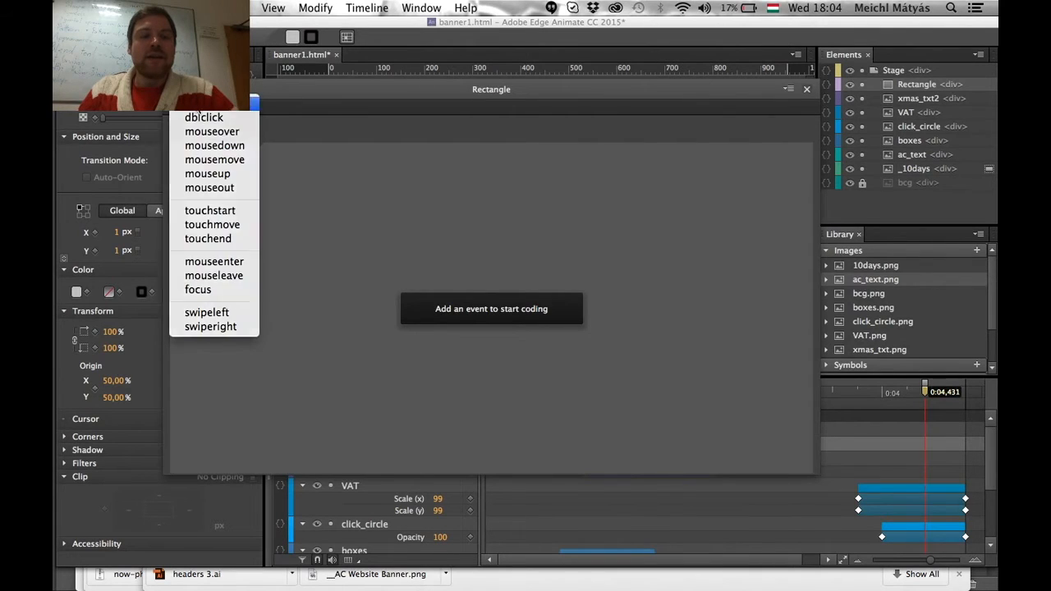
left_click(198, 110)
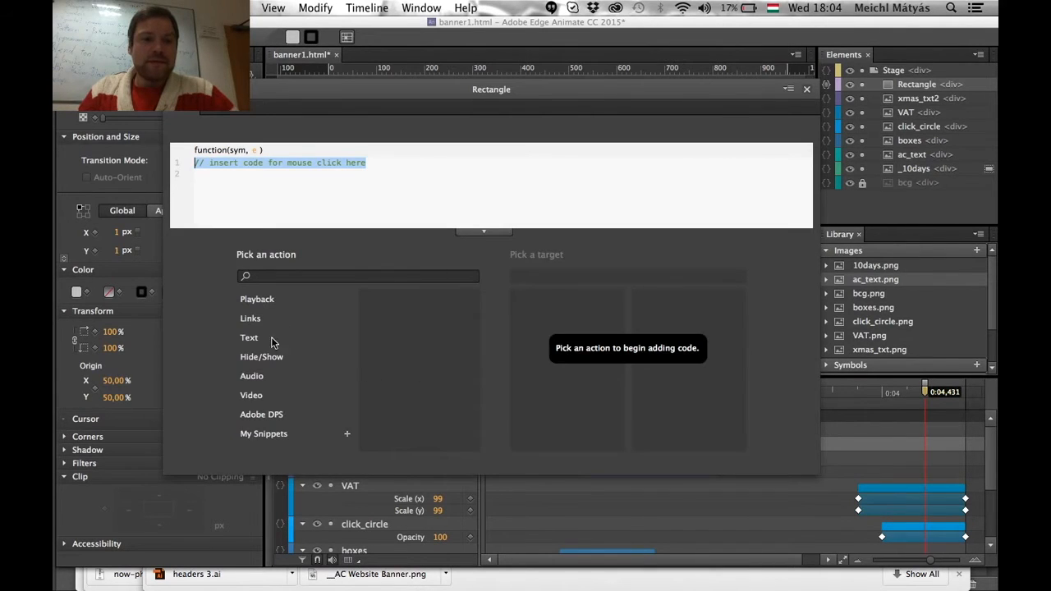
left_click(250, 319)
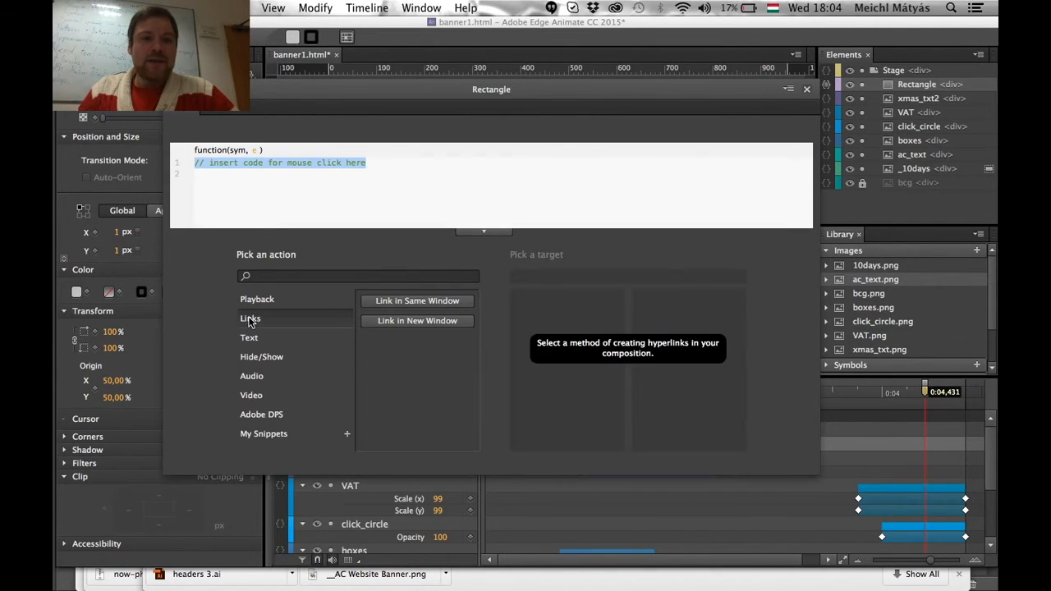
left_click(436, 300)
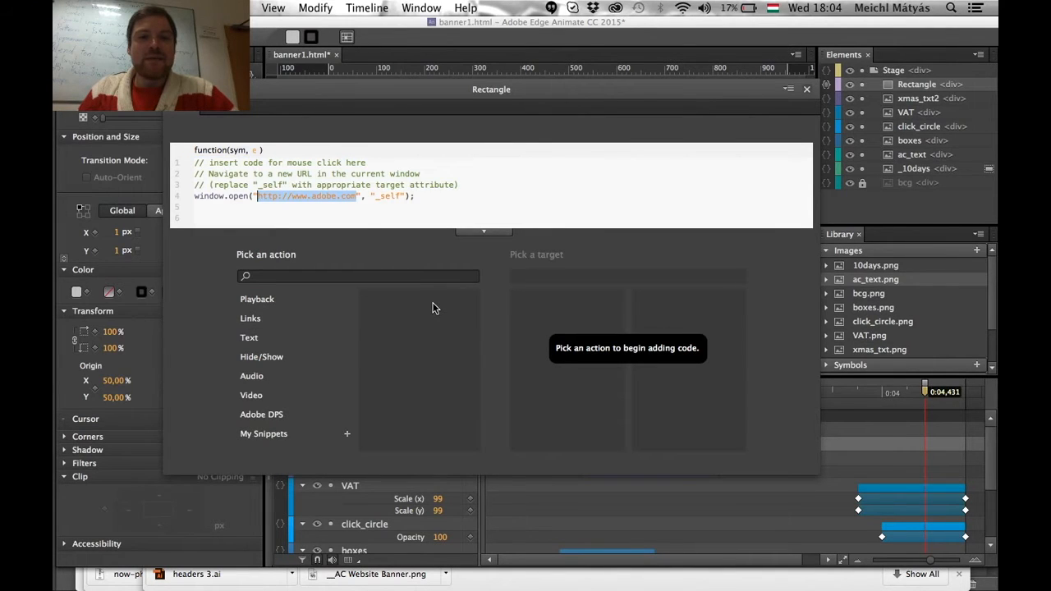
type("http://www.academyclass.com/news/10-day-christmas-training-voucher-offer")
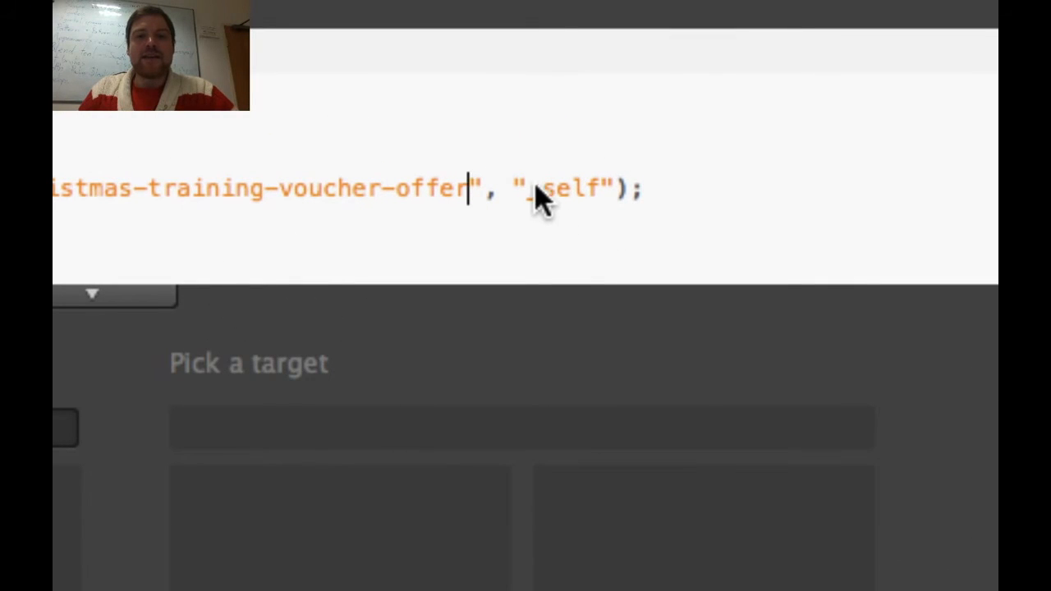
- Change the link target in the click event's window.open code to "_blank"
left_click_drag(528, 191, 599, 189)
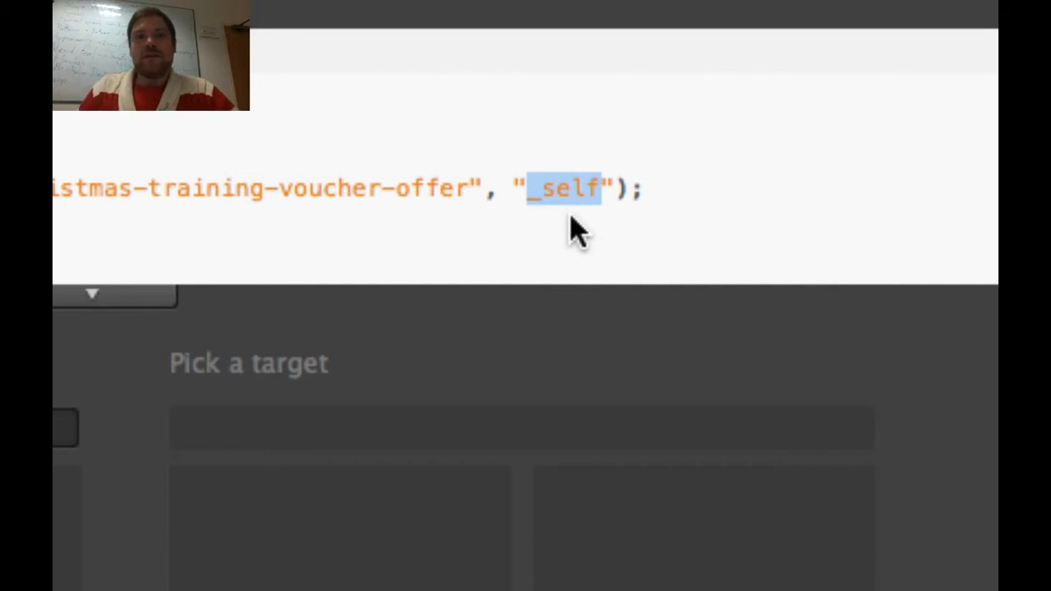
left_click(566, 191)
double_click(531, 195)
left_click(554, 197)
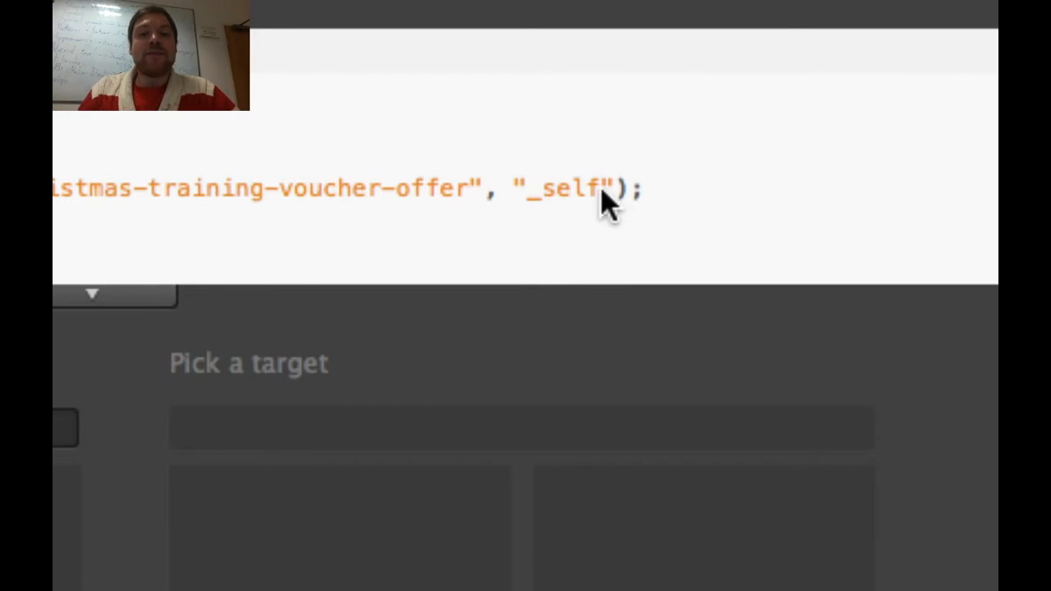
left_click_drag(599, 189, 544, 192)
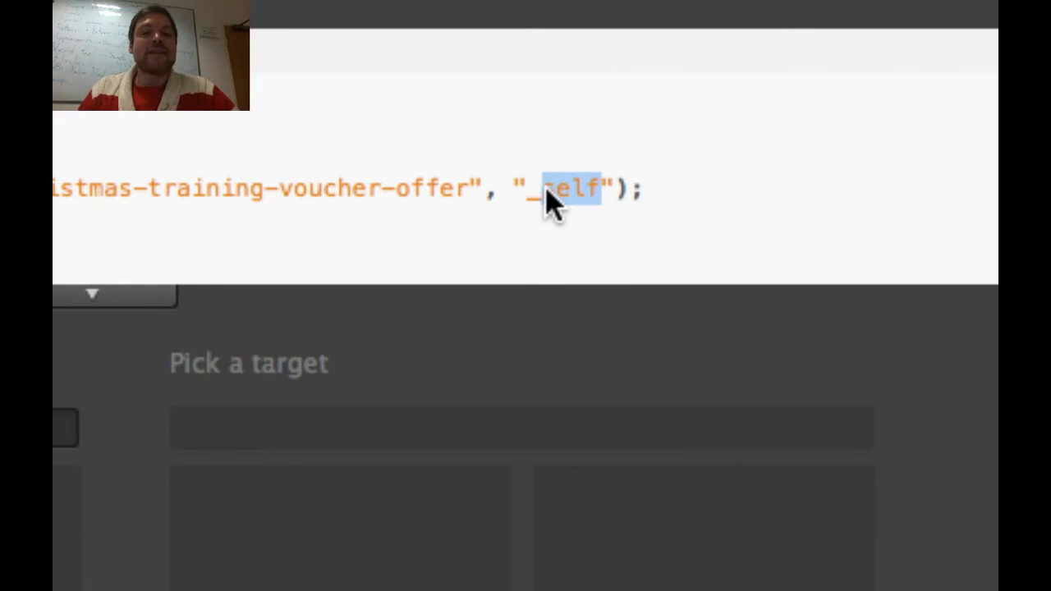
type("blank")
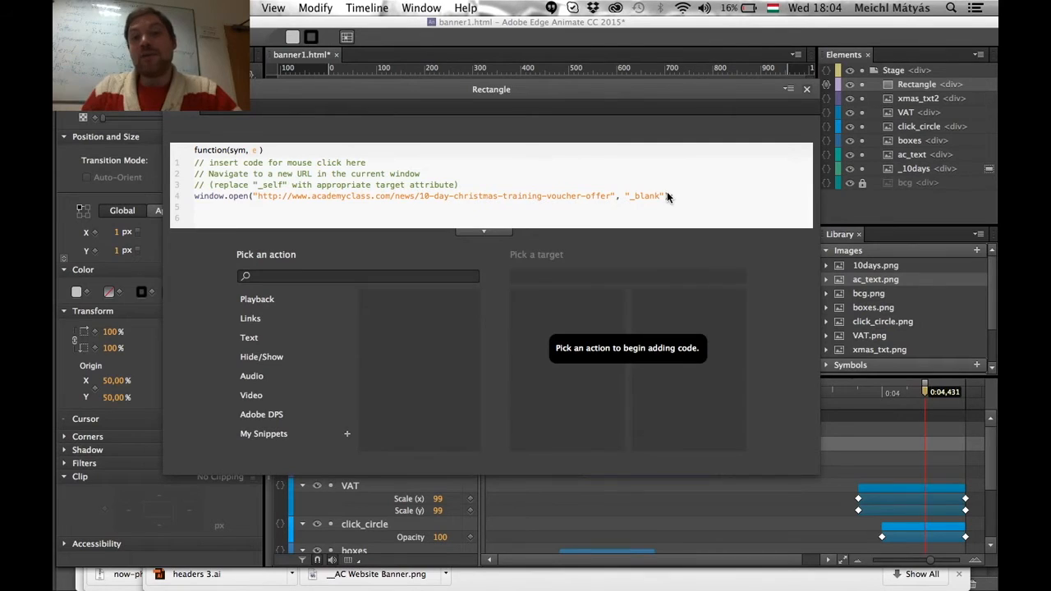
type(");")
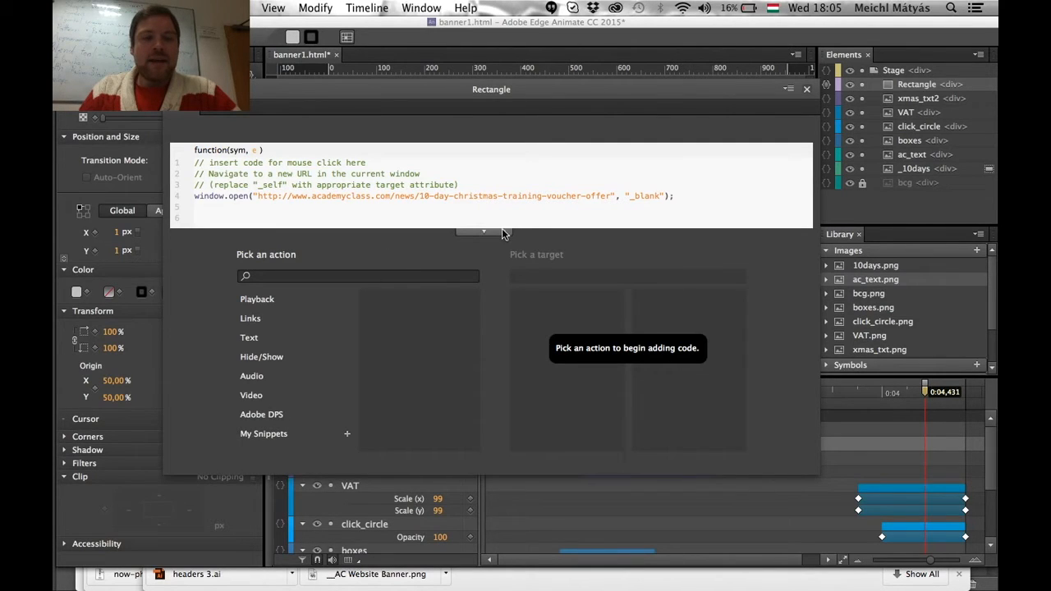
- Copy the window.open line into a new touchstart event for the rectangle, replacing its placeholder comment, and close the code editor
left_click_drag(679, 199, 194, 197)
key("super+c")
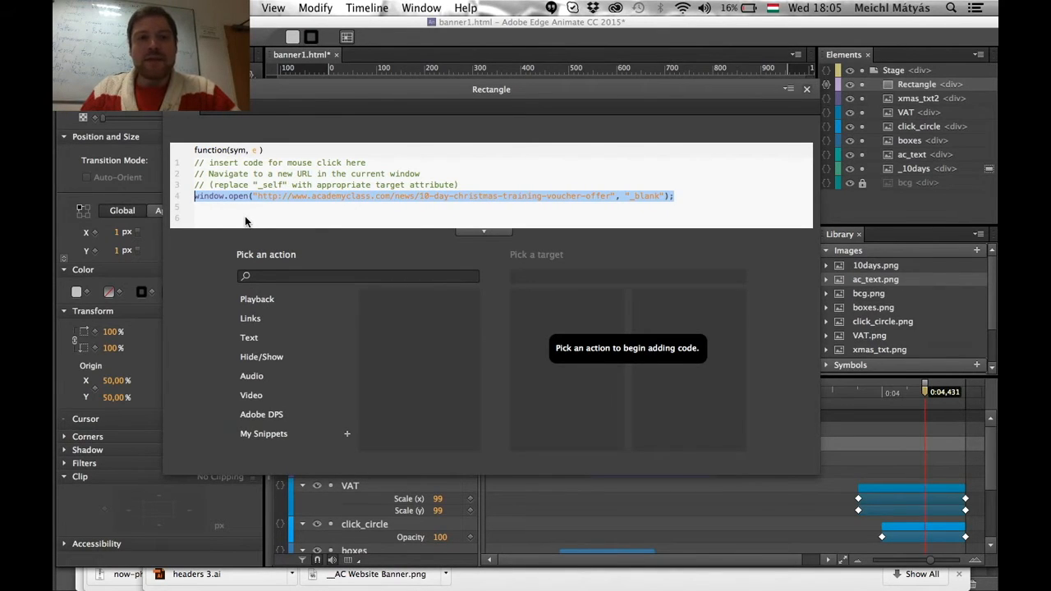
left_click(293, 211)
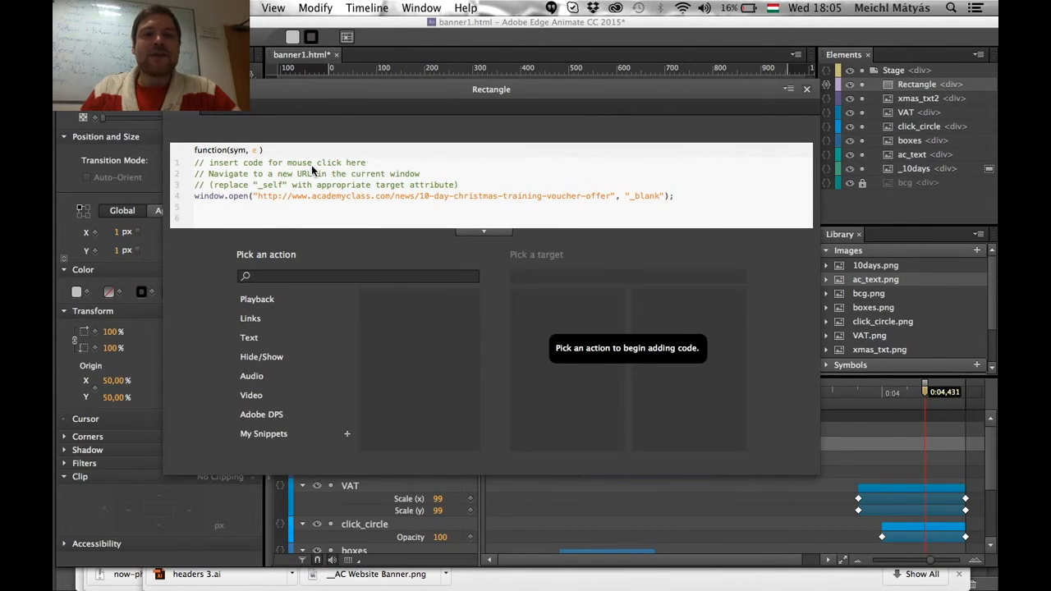
left_click(176, 105)
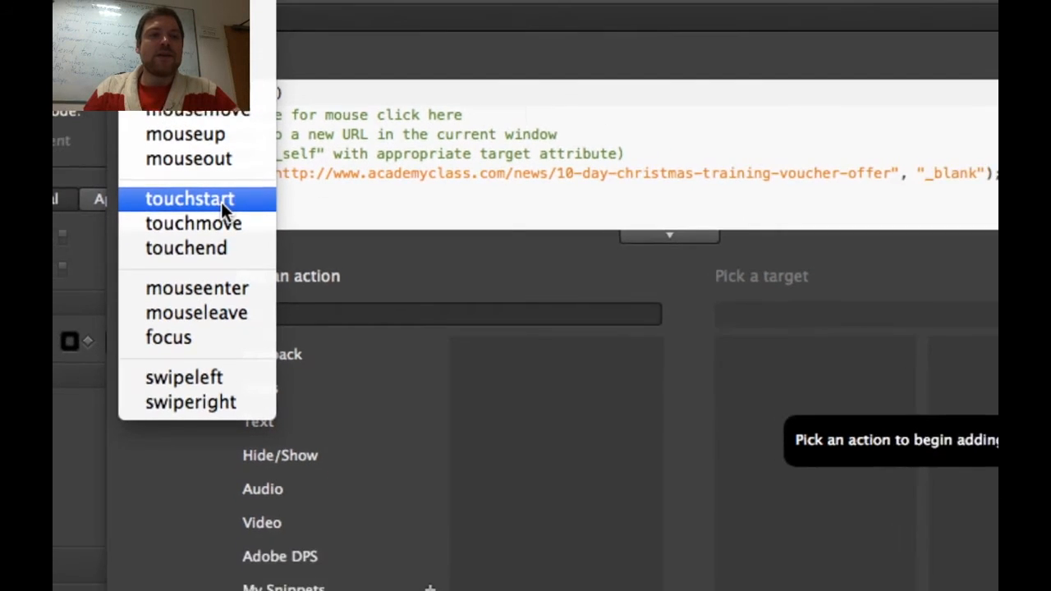
left_click(222, 205)
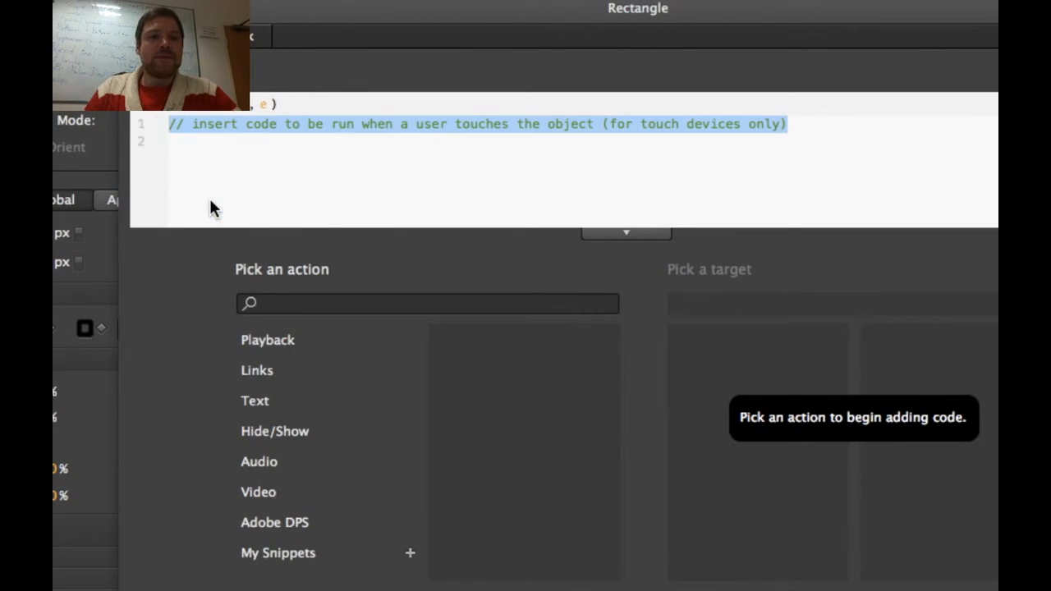
key("super+v")
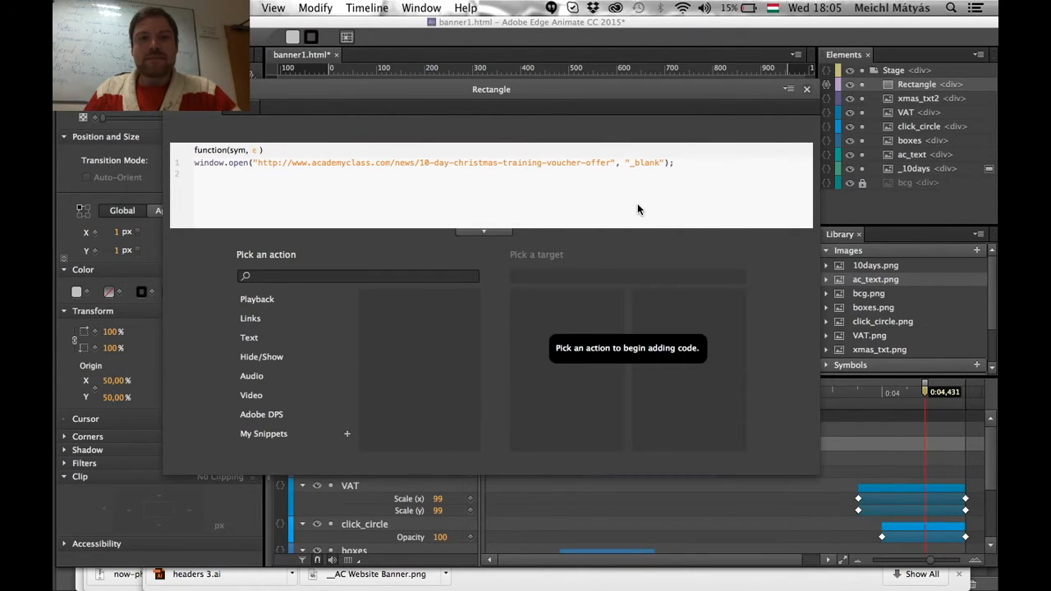
left_click(806, 90)
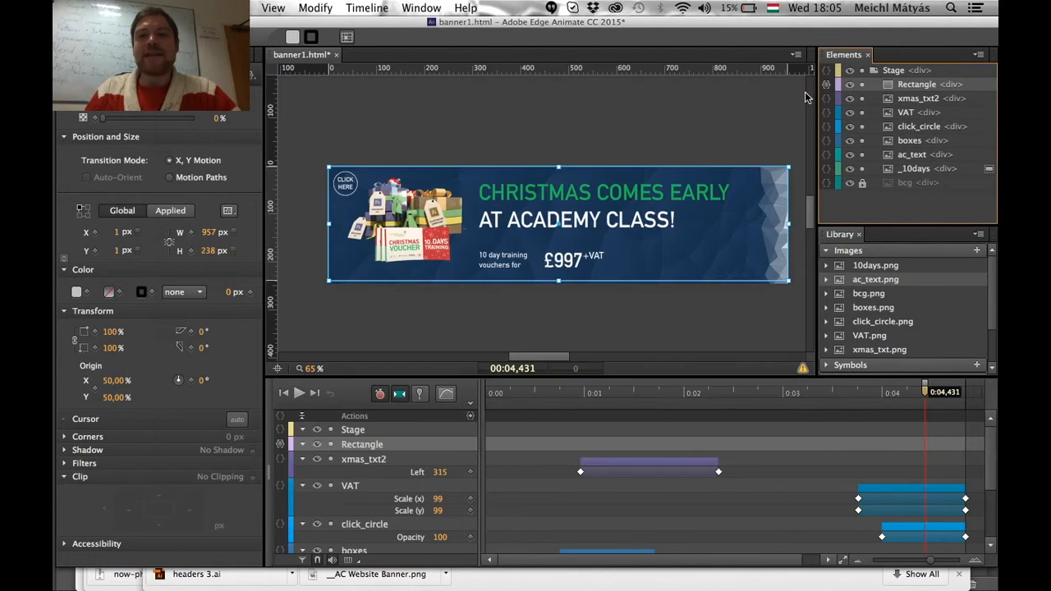
- Preview the banner in the browser, test its link to the voucher offer page, and return to Edge Animate
left_click(472, 326)
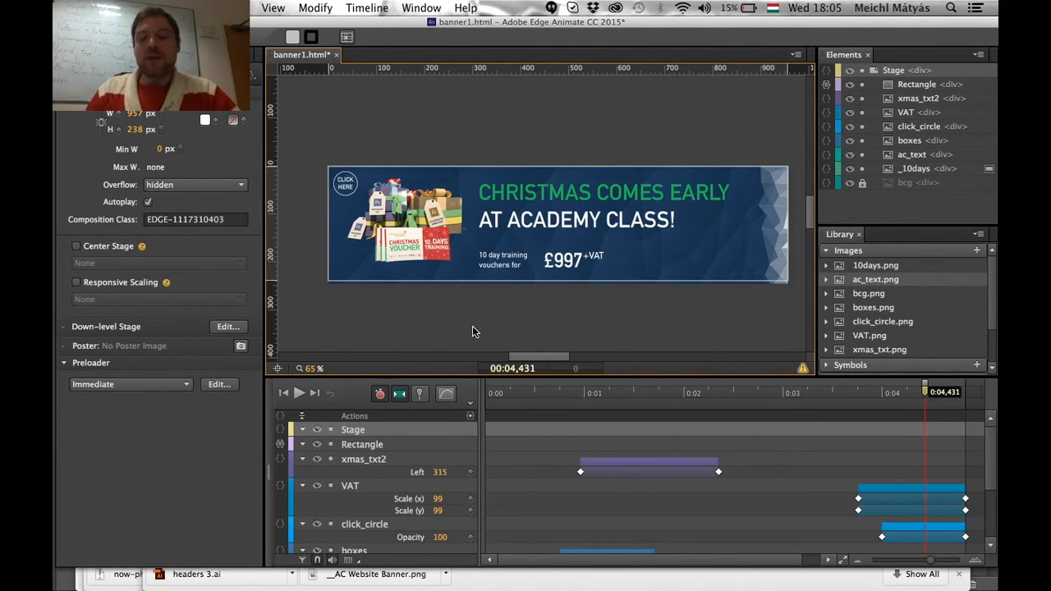
key("super+Return")
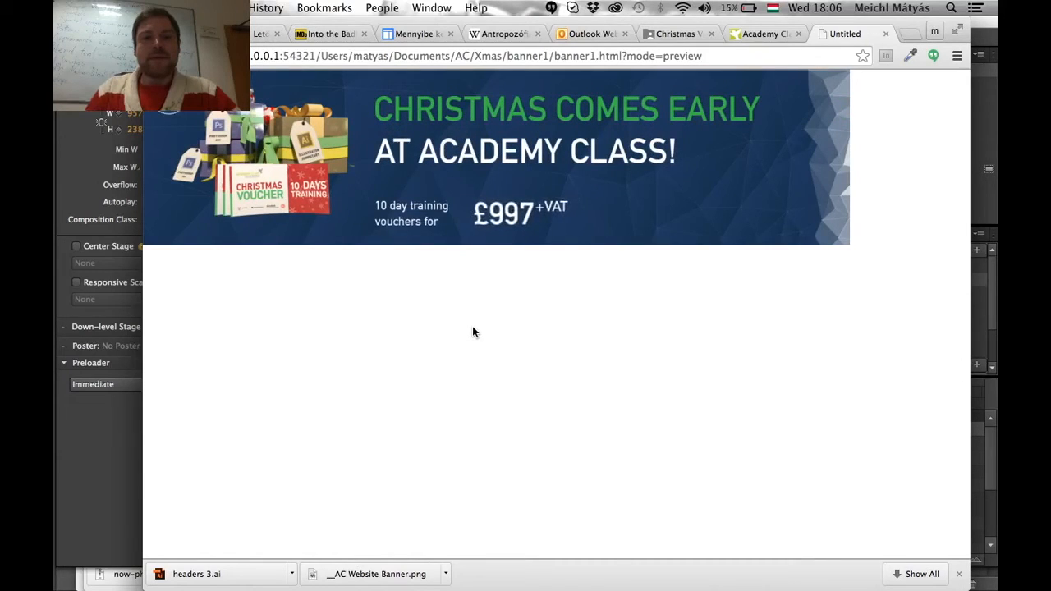
left_click(453, 174)
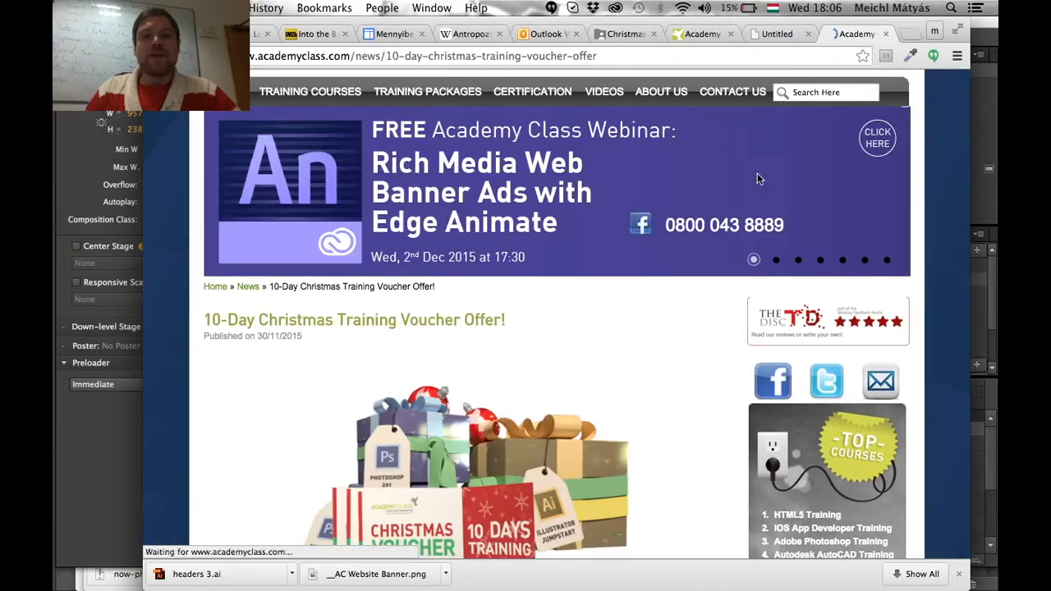
left_click(767, 33)
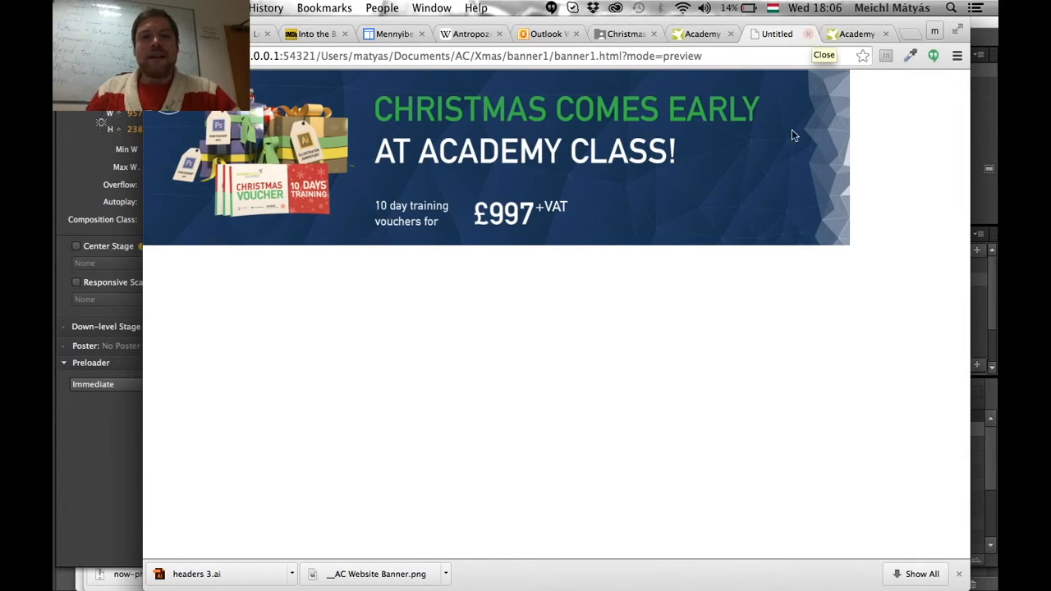
key("super+Tab")
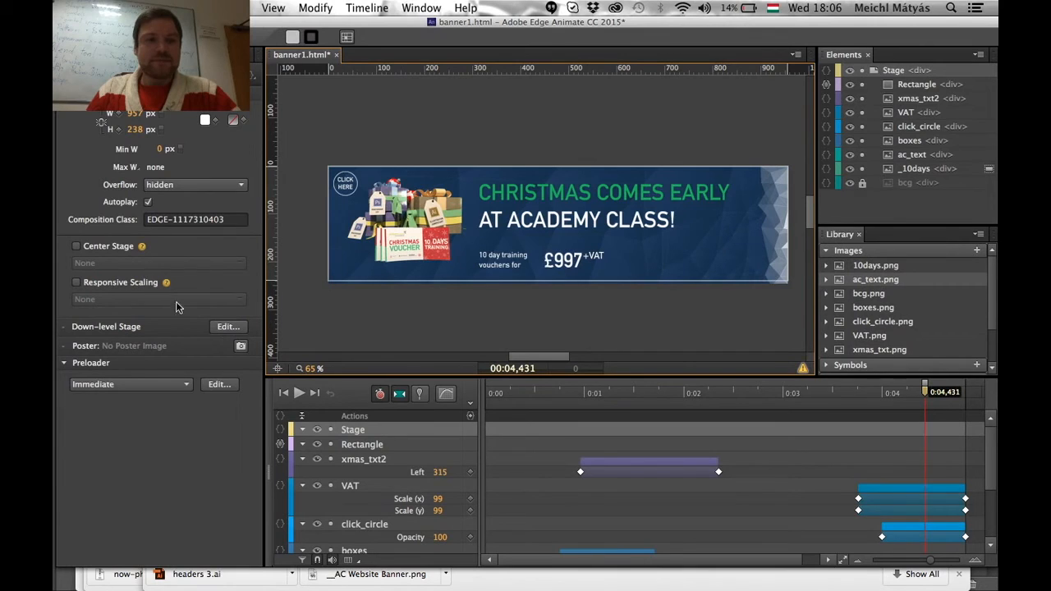
- Set the cursor of the transparent rectangle covering the banner to the pointer hand
left_click(689, 217)
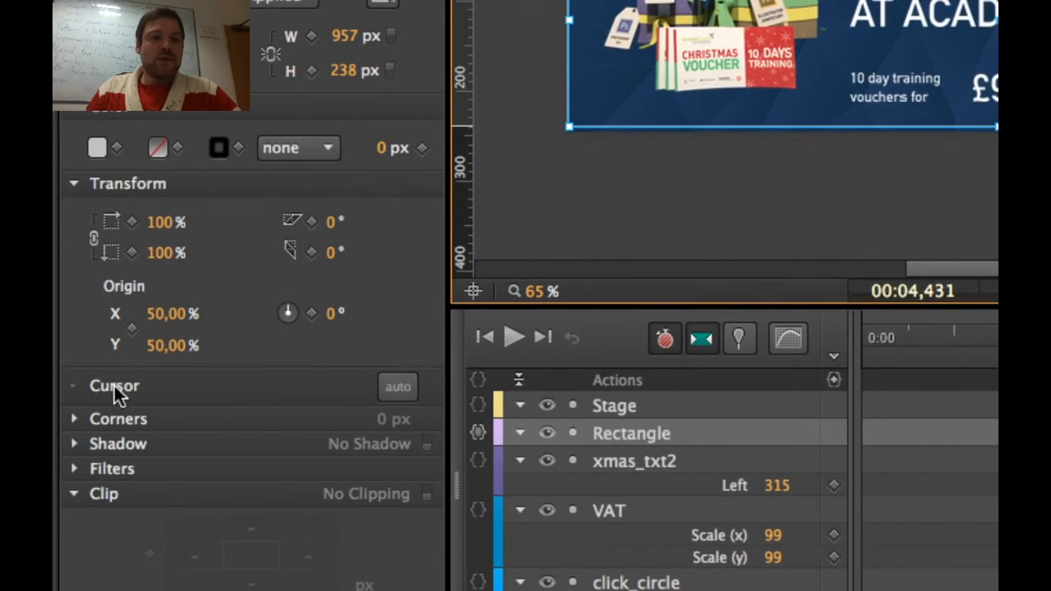
left_click(107, 378)
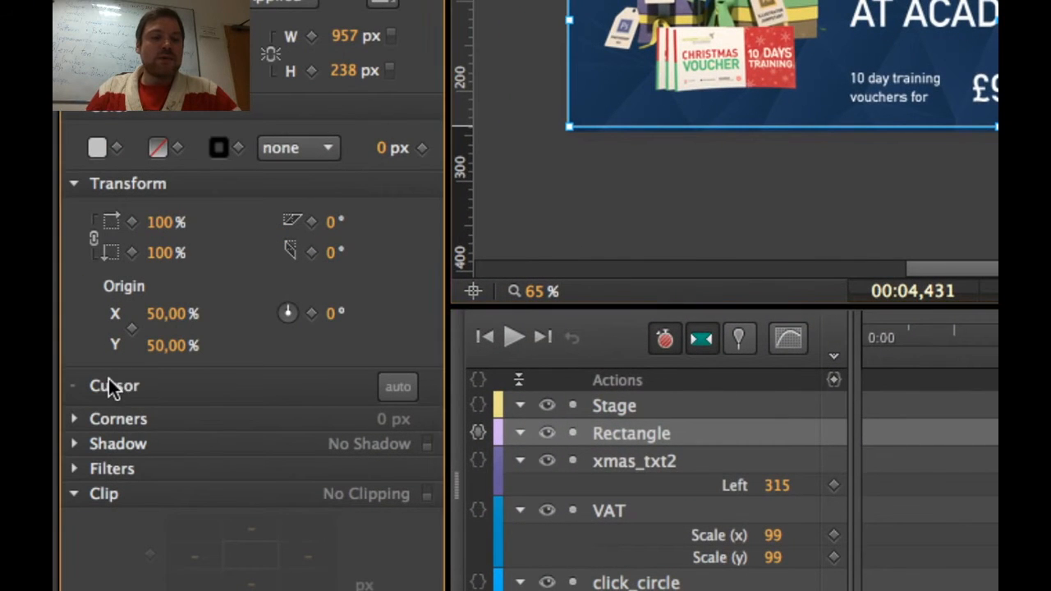
left_click(397, 387)
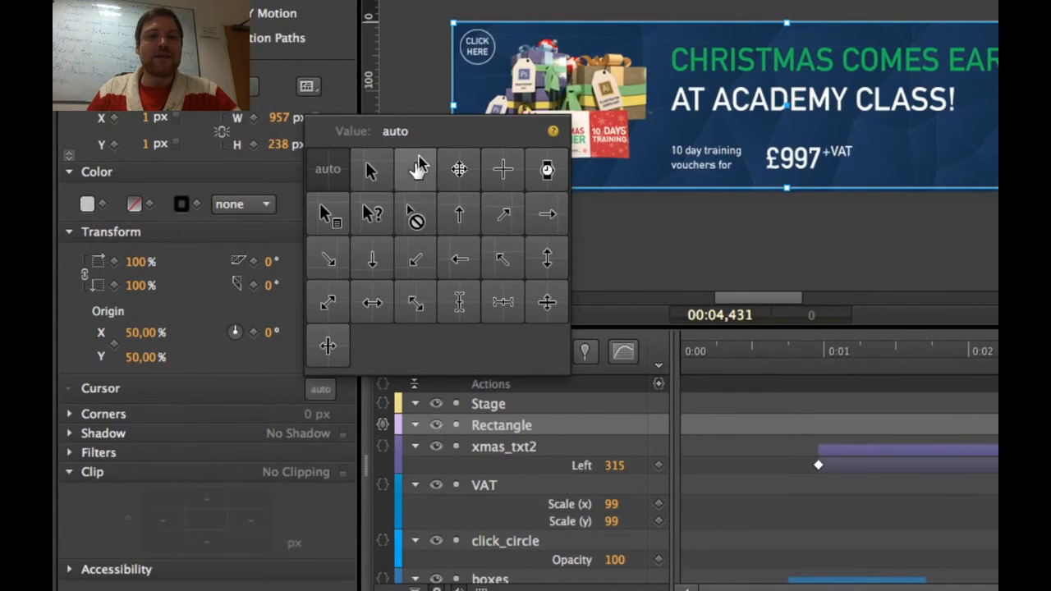
left_click(417, 173)
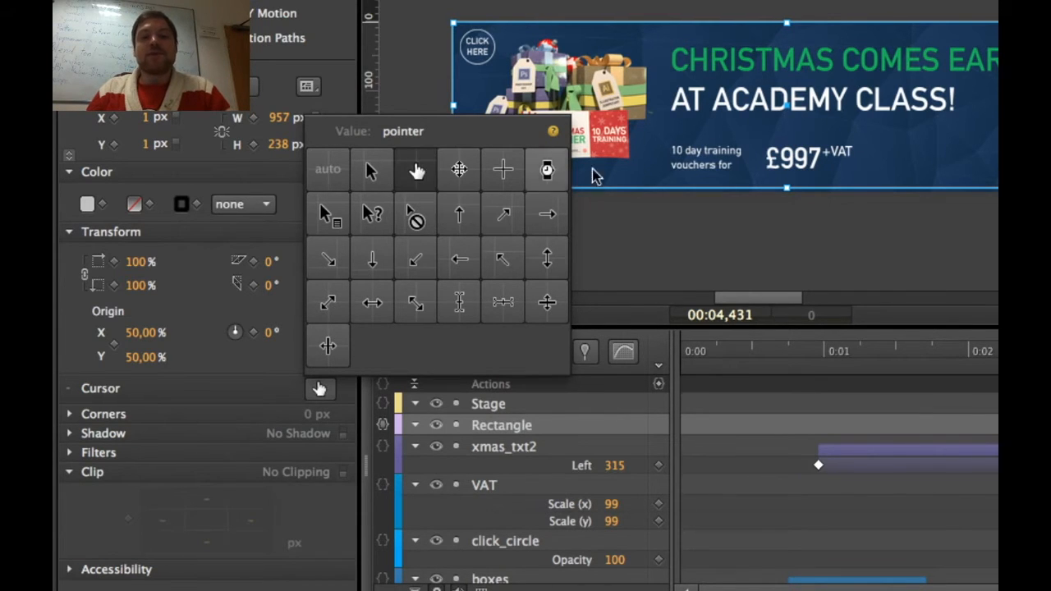
left_click(722, 265)
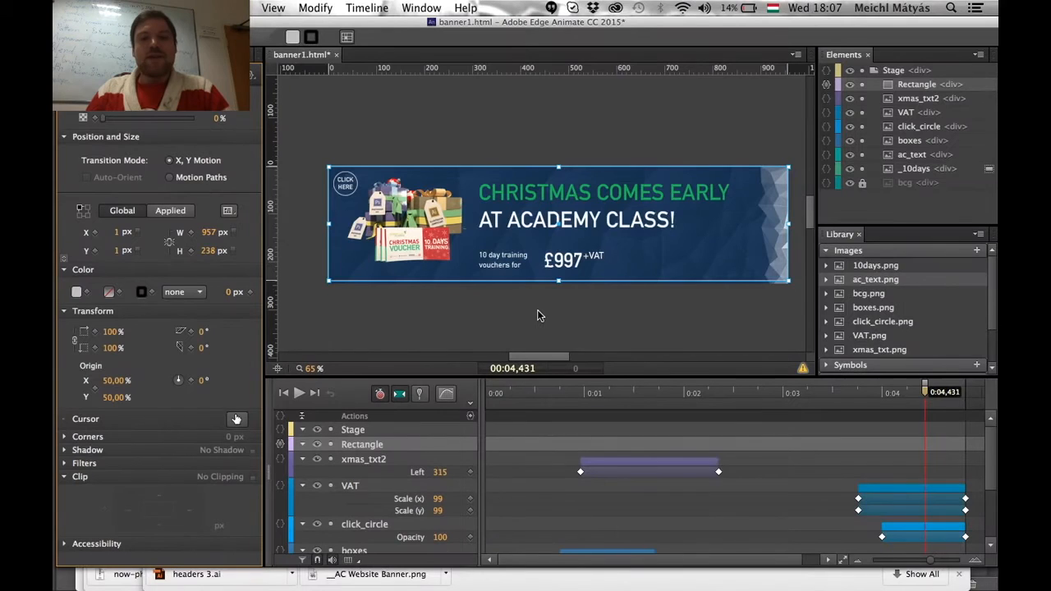
- Preview the banner in the browser, test its link to the voucher offer page, close that page, and return to Edge Animate
key("super+Return")
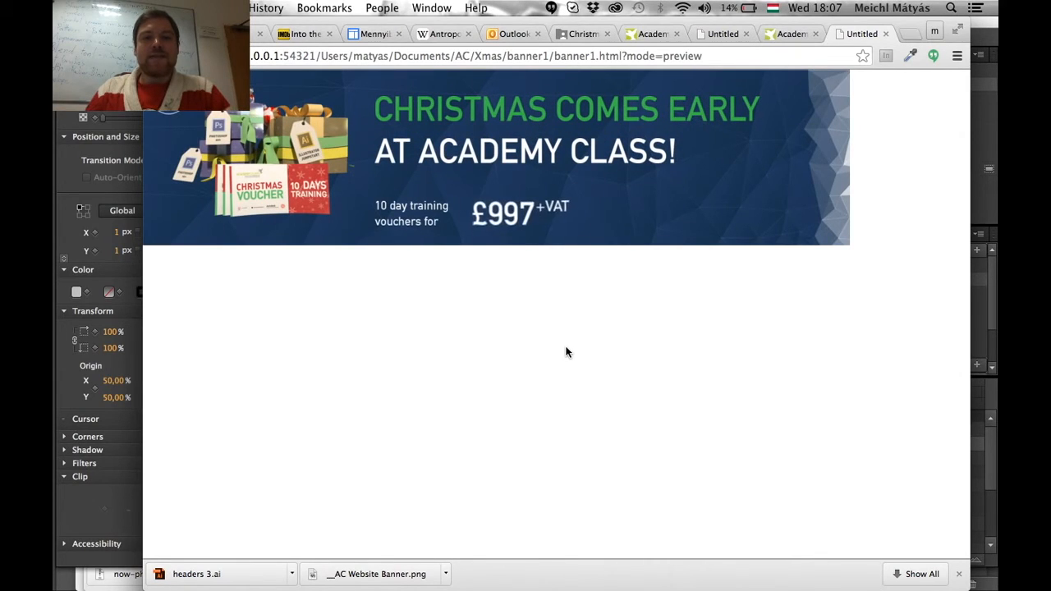
left_click(517, 182)
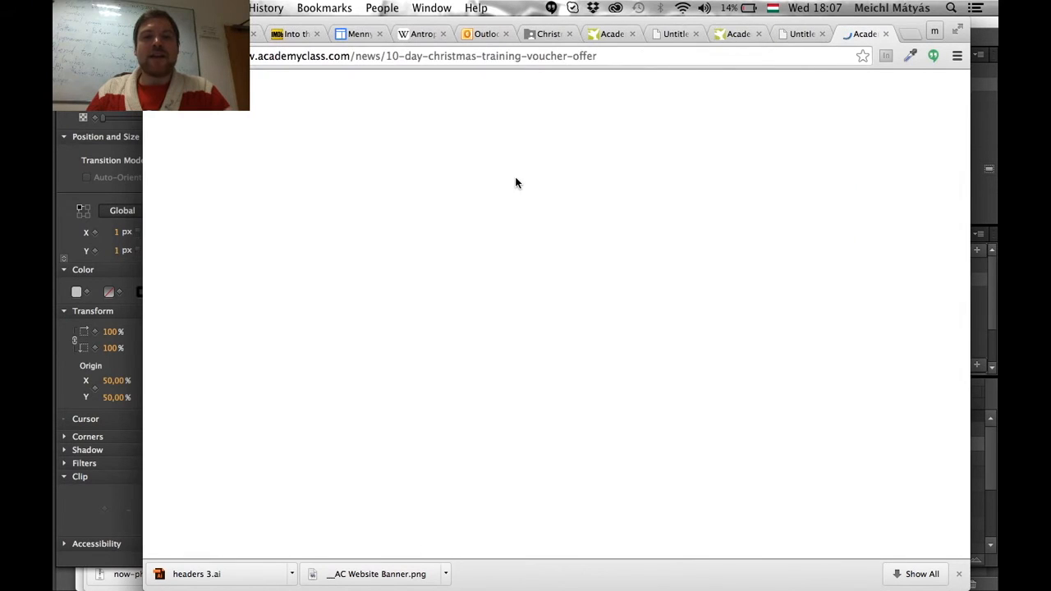
left_click(887, 36)
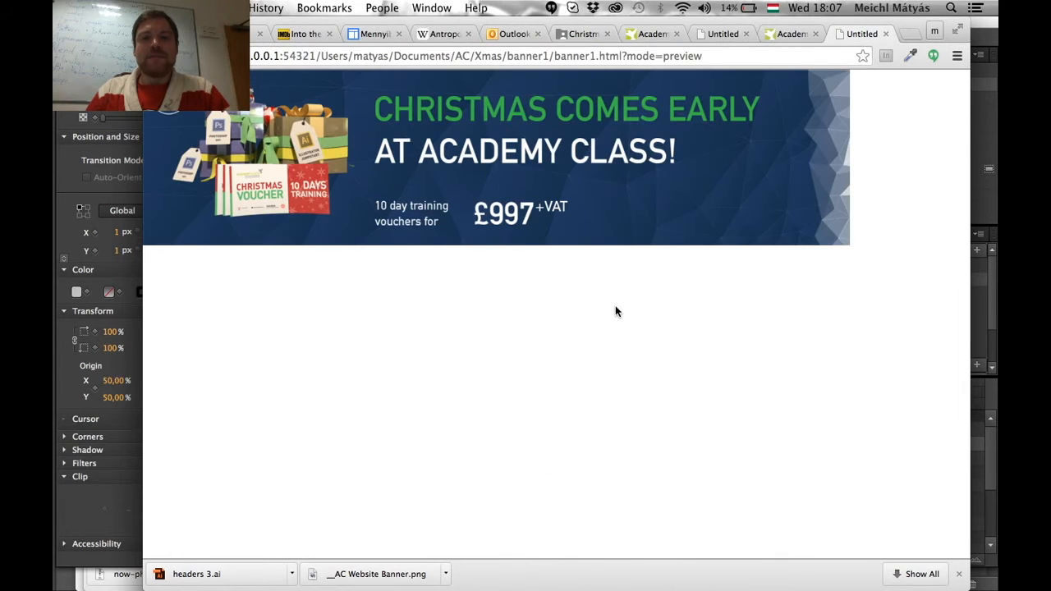
key("super+Tab")
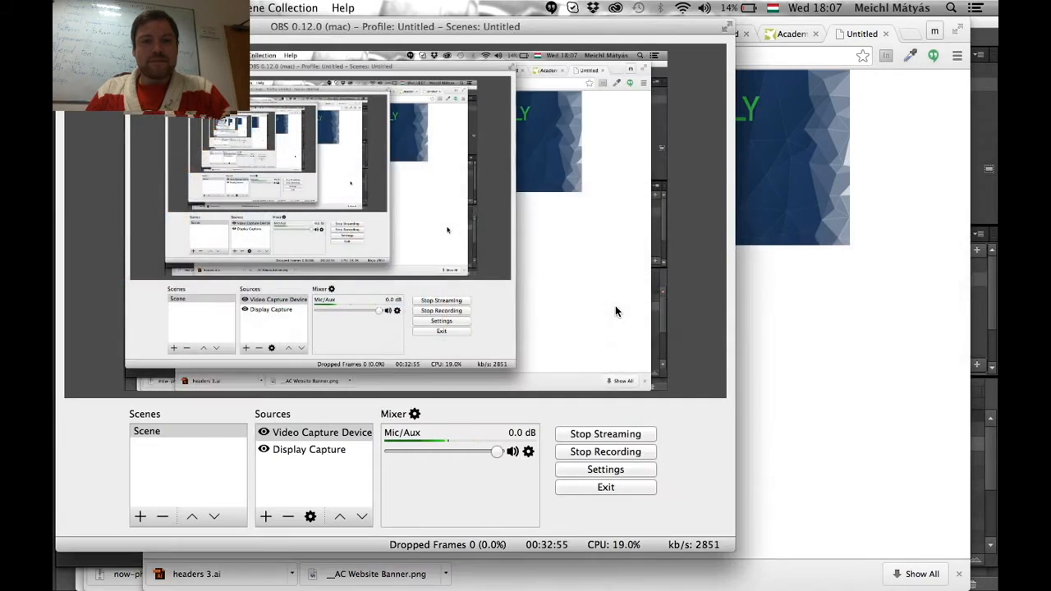
key("super+Tab")
key("super+Tab")
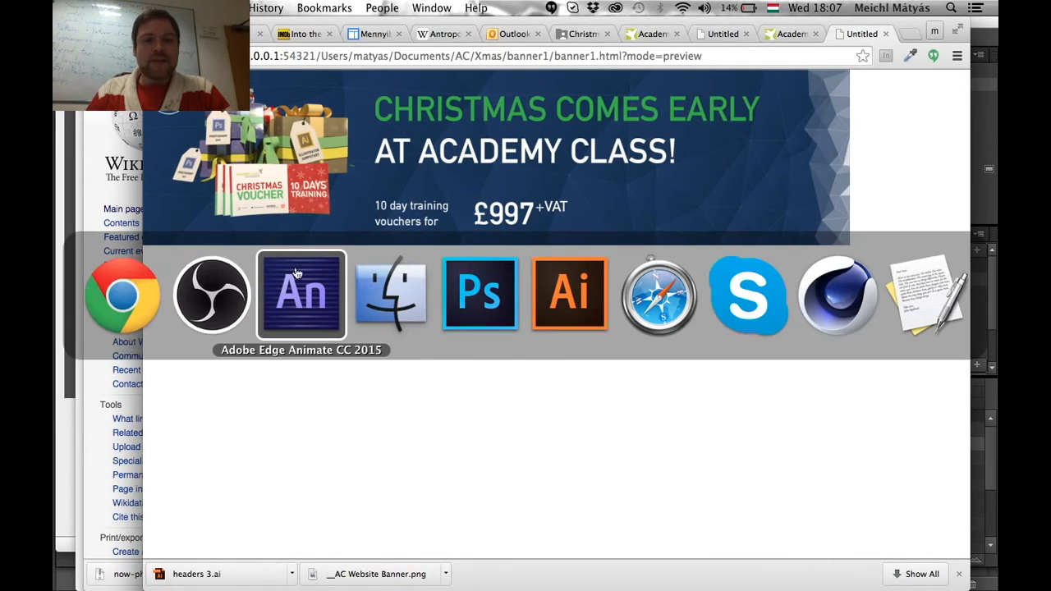
left_click(291, 296)
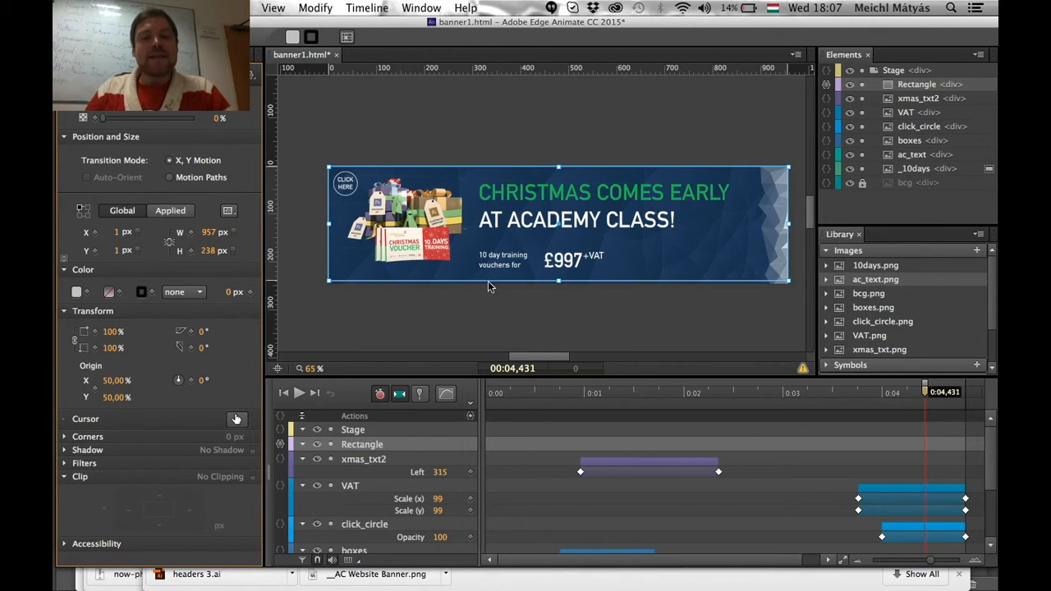
left_click(471, 308)
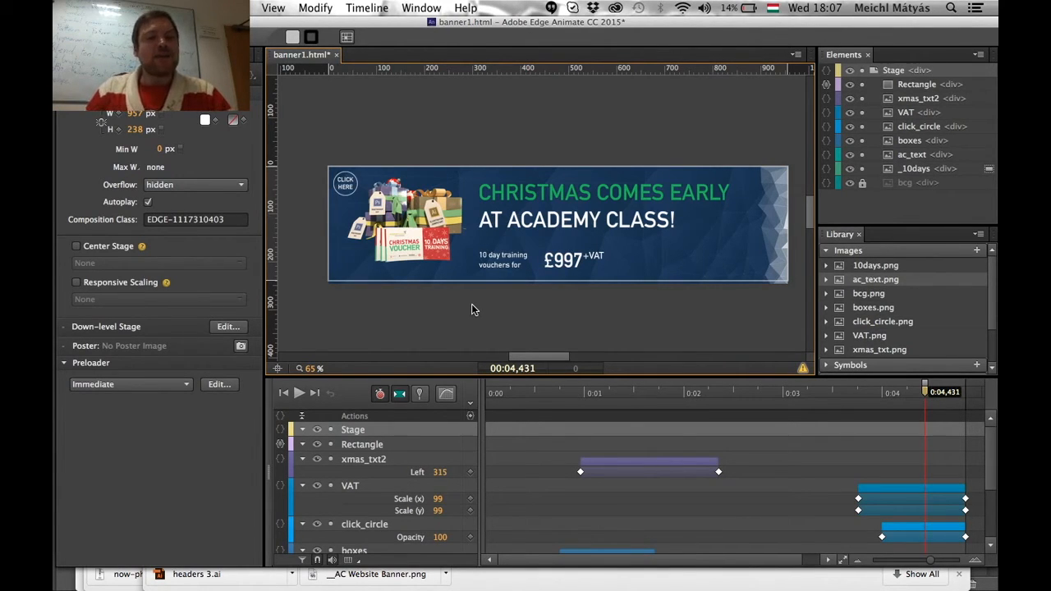
left_click(565, 262)
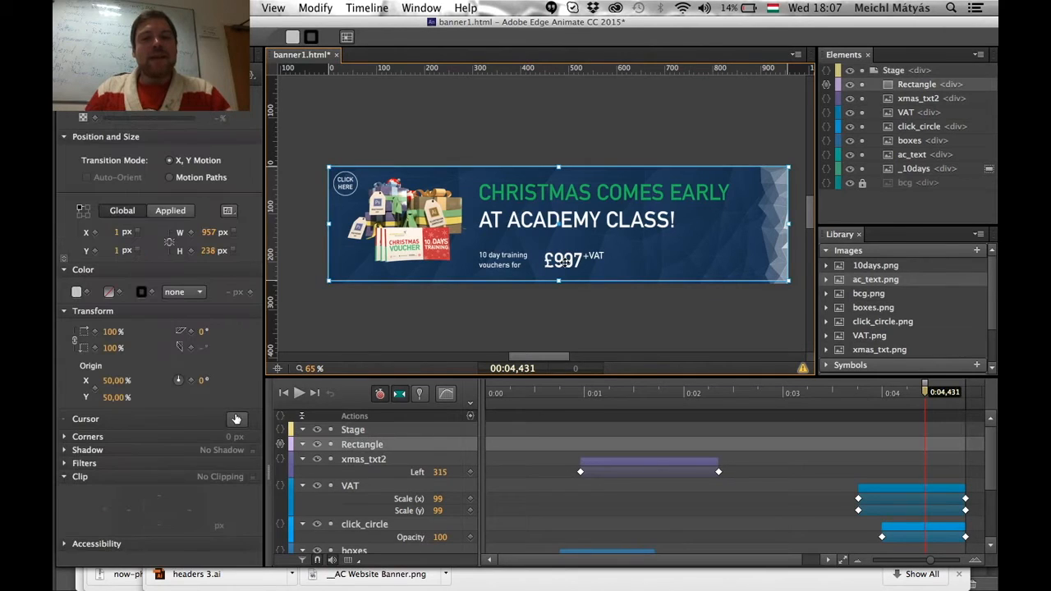
left_click(612, 306)
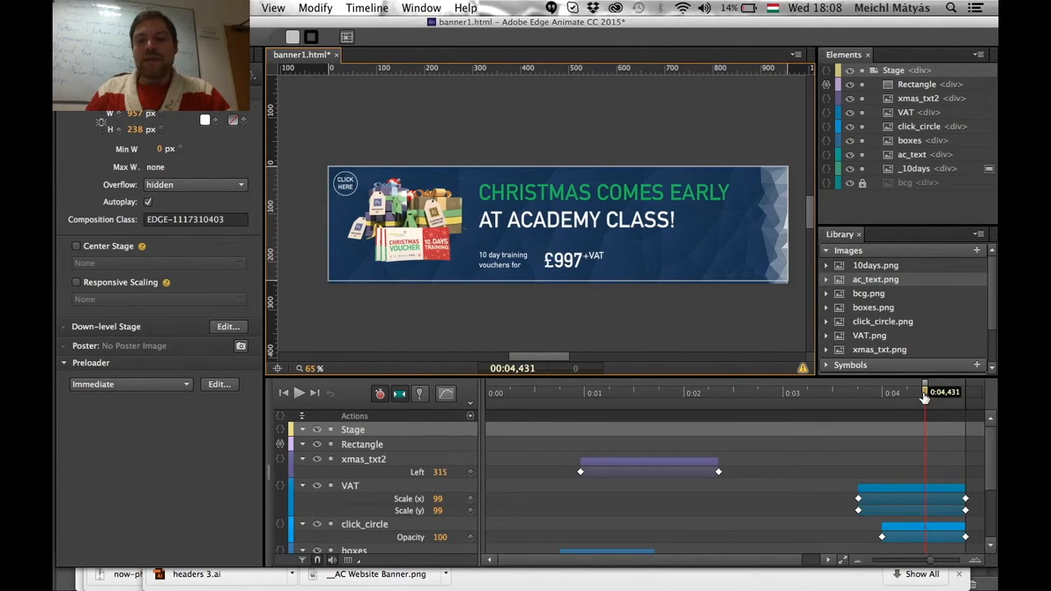
- Add a timeline trigger at 4840 ms, where the animation ends, that plays the Stage from 0 using sym.play(0)
left_click_drag(925, 392, 965, 394)
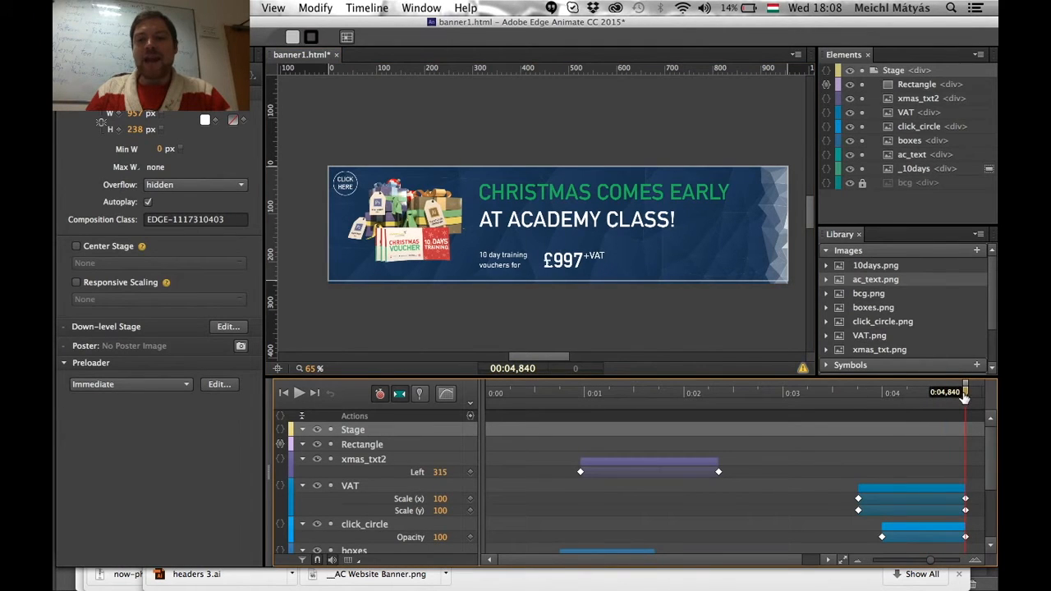
left_click(469, 417)
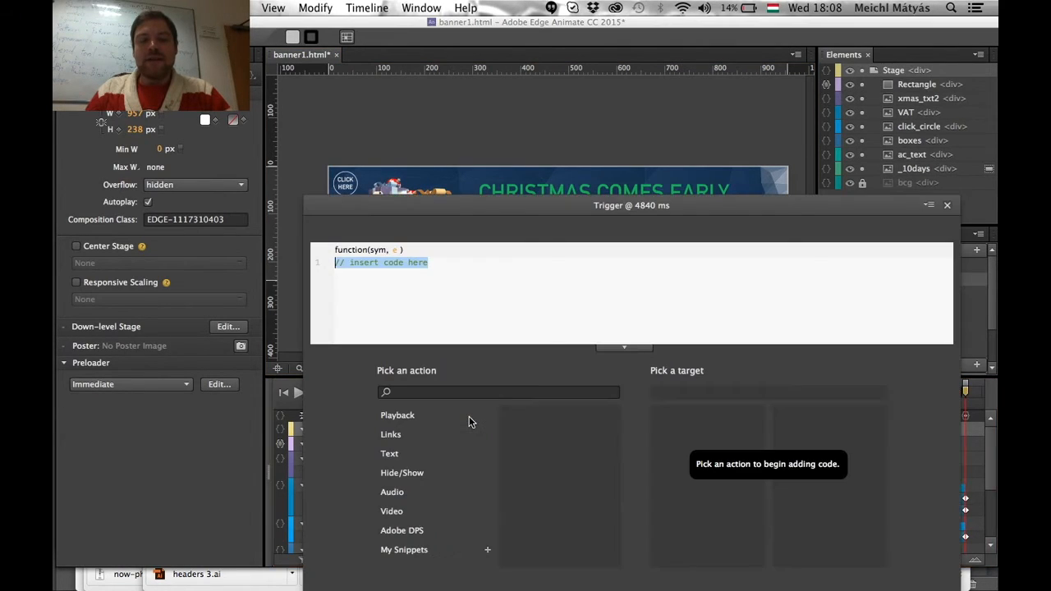
left_click(379, 416)
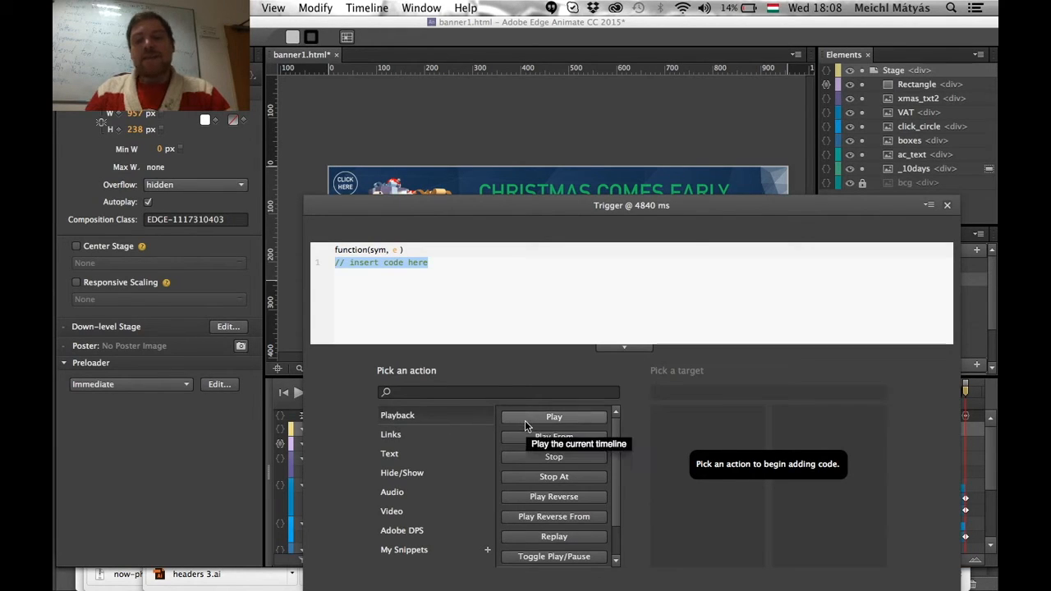
left_click(532, 436)
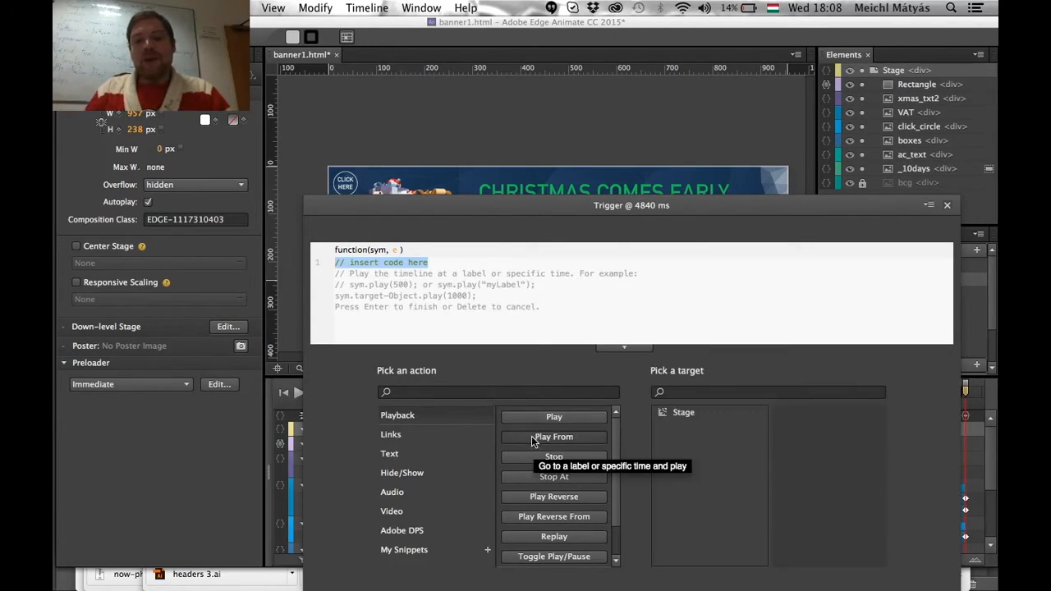
left_click(683, 413)
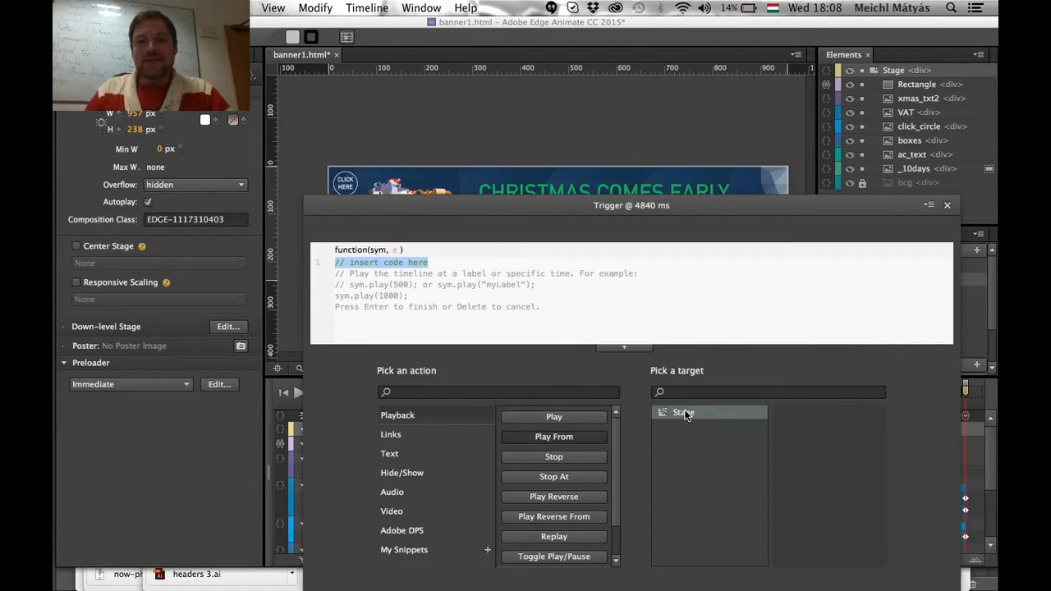
key("Return")
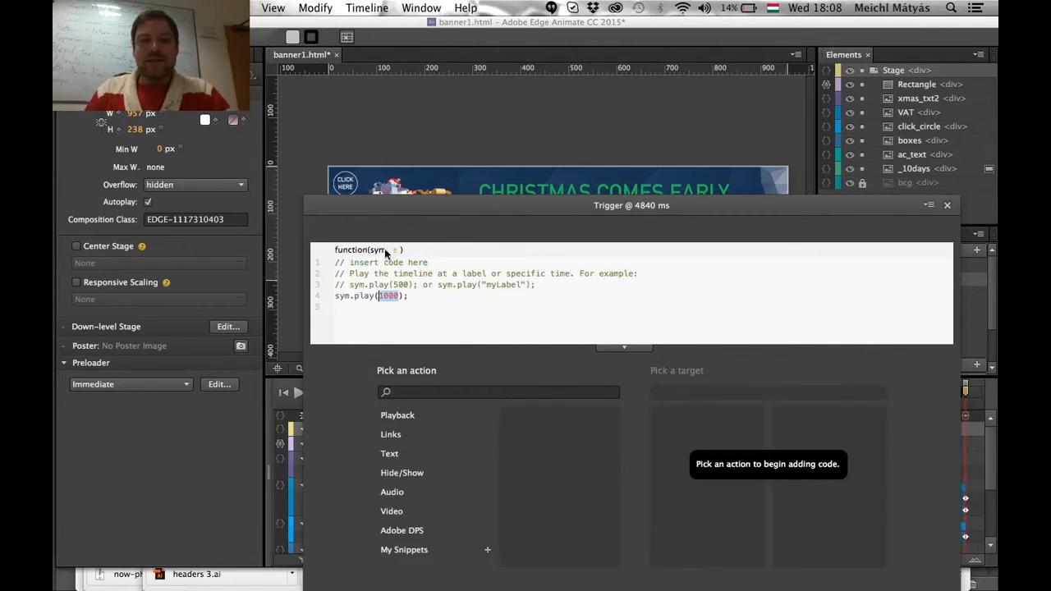
type("1")
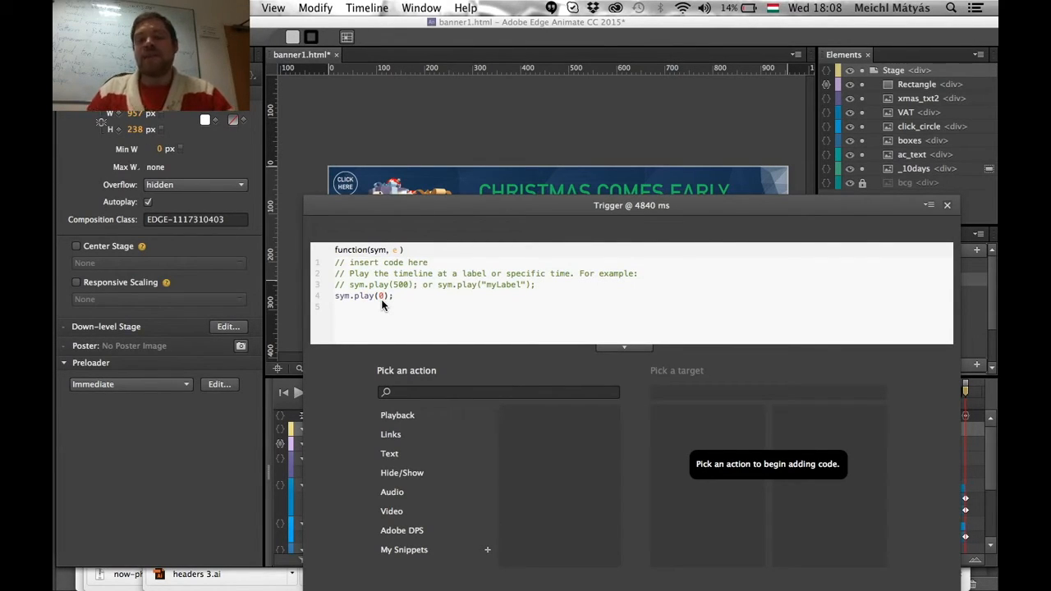
left_click(946, 205)
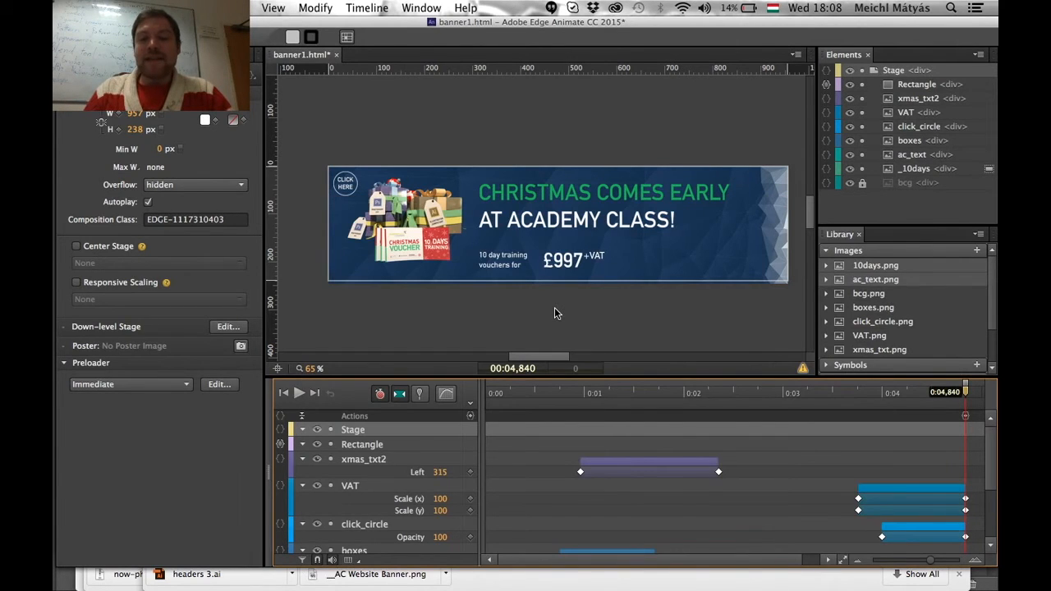
- Preview the looping banner in the browser, close the preview page, and return to Edge Animate
key("super+Return")
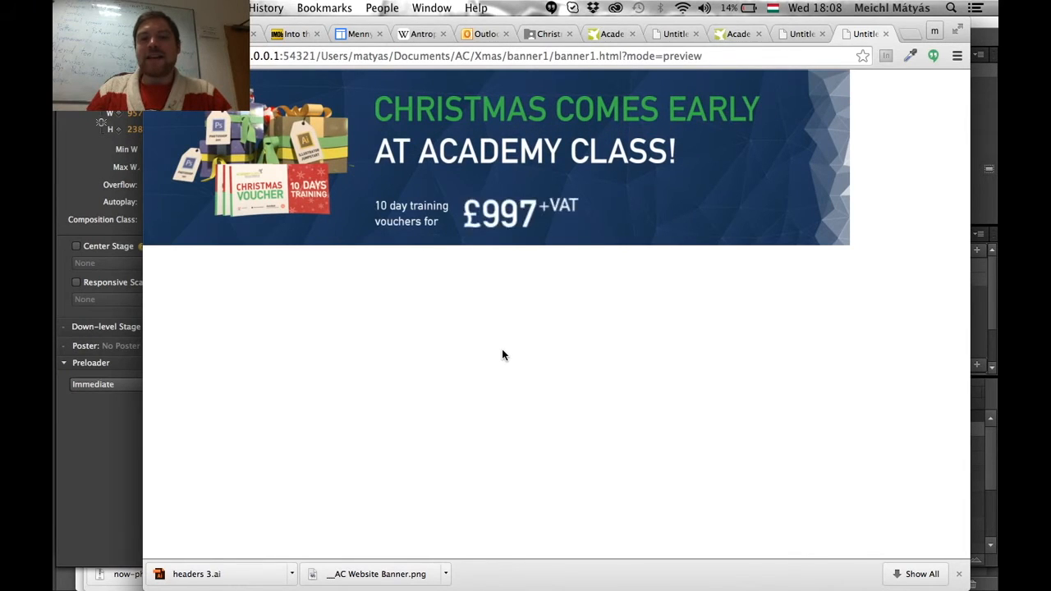
left_click(885, 34)
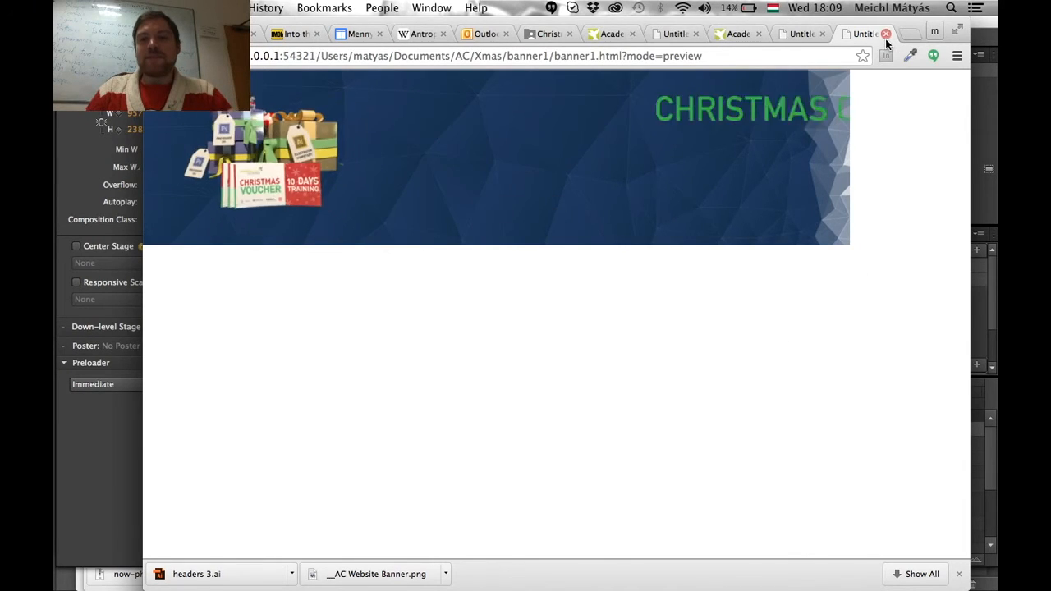
key("super+Tab")
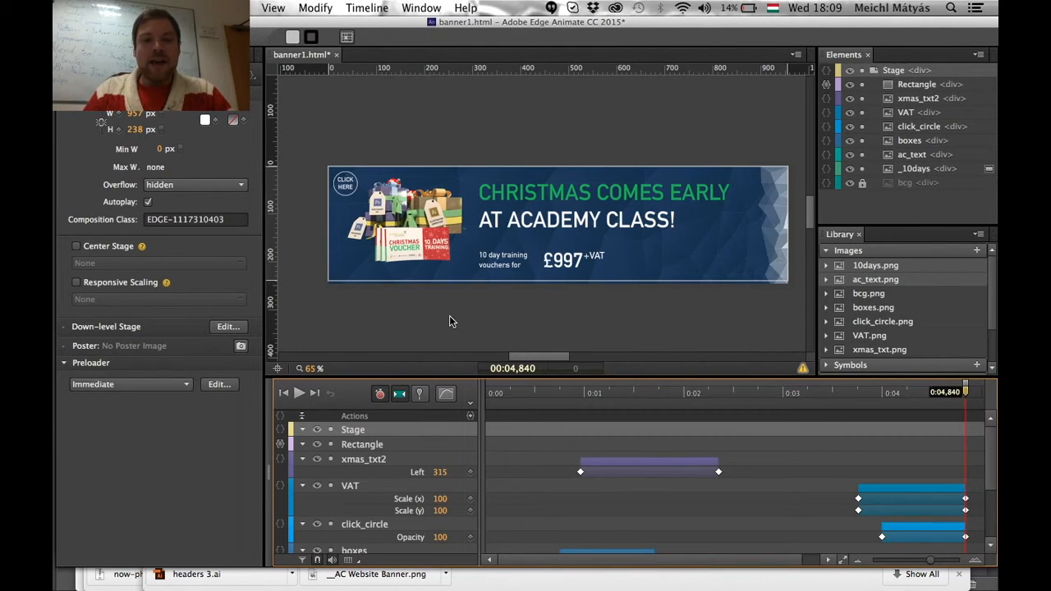
- Lock the Rectangle element so the banner graphics beneath it can be selected
left_click(565, 261)
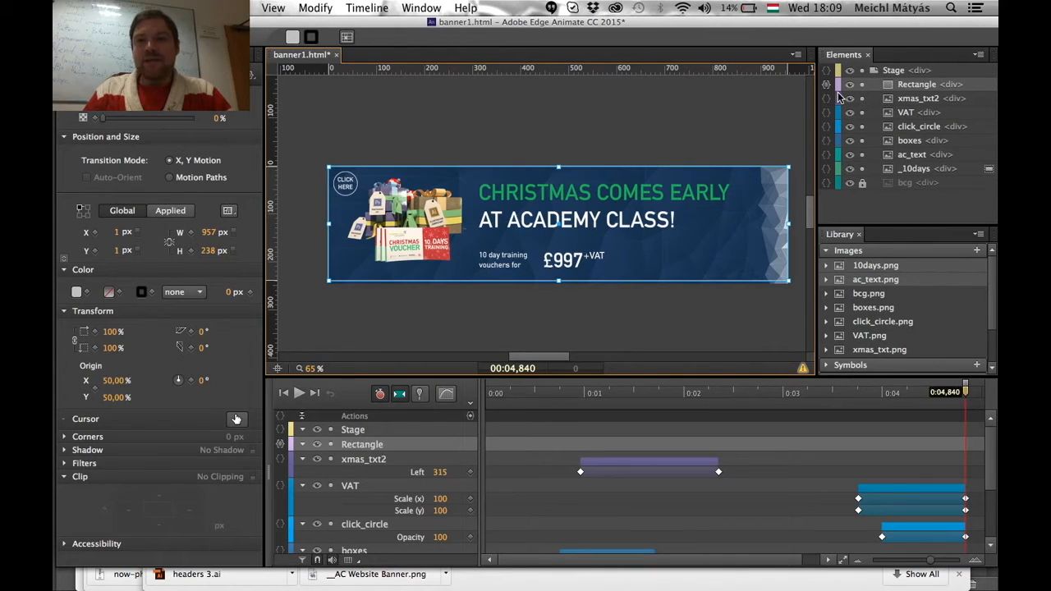
left_click(872, 87)
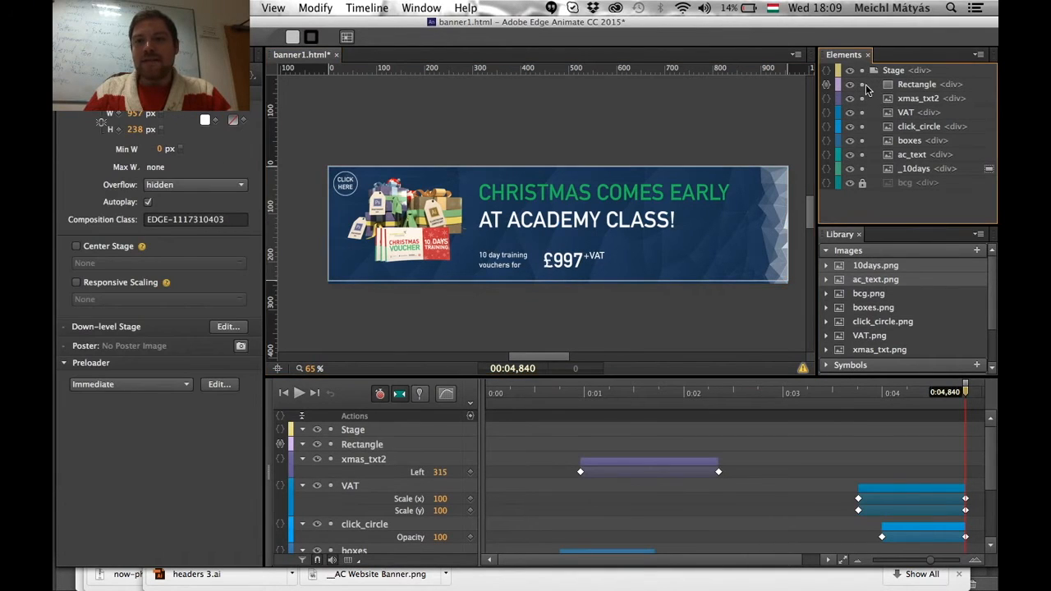
left_click(862, 85)
- Select the VAT price image and review its scale animation on the timeline between about 3.76 and 4.84 seconds
left_click(567, 259)
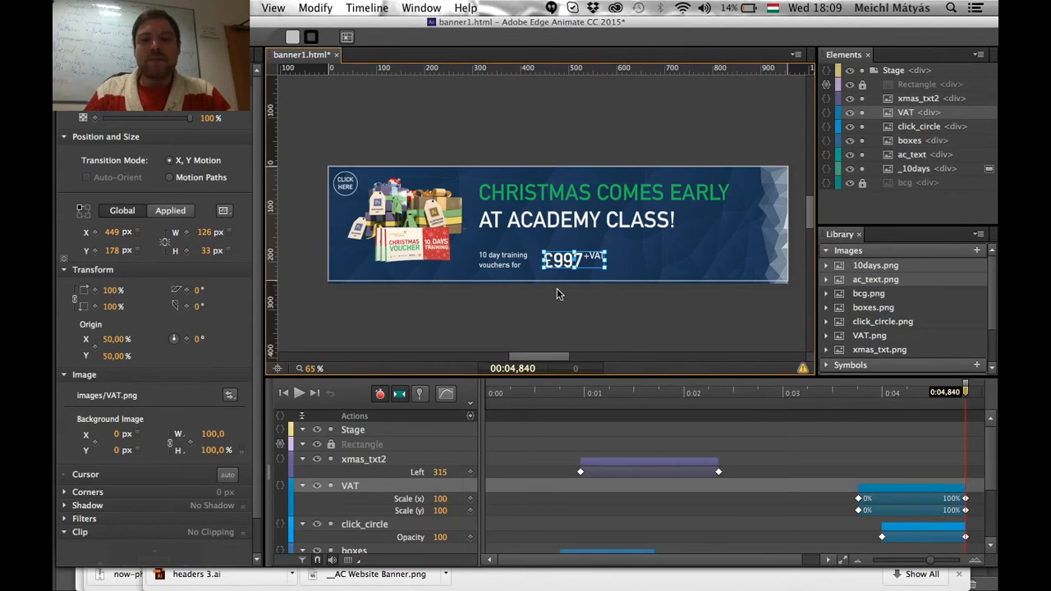
left_click_drag(966, 395, 854, 418)
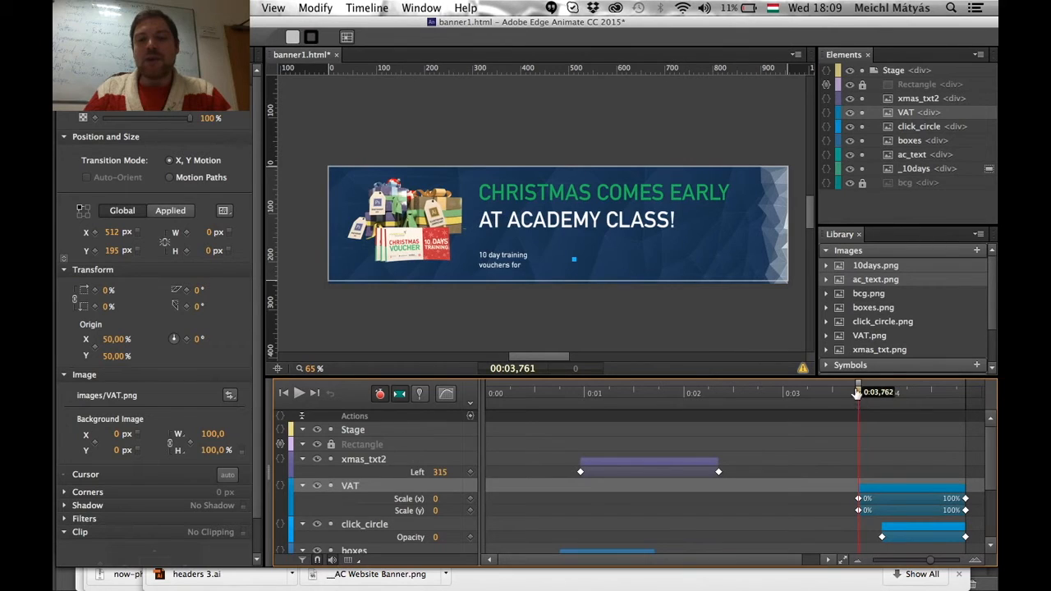
left_click_drag(858, 395, 965, 400)
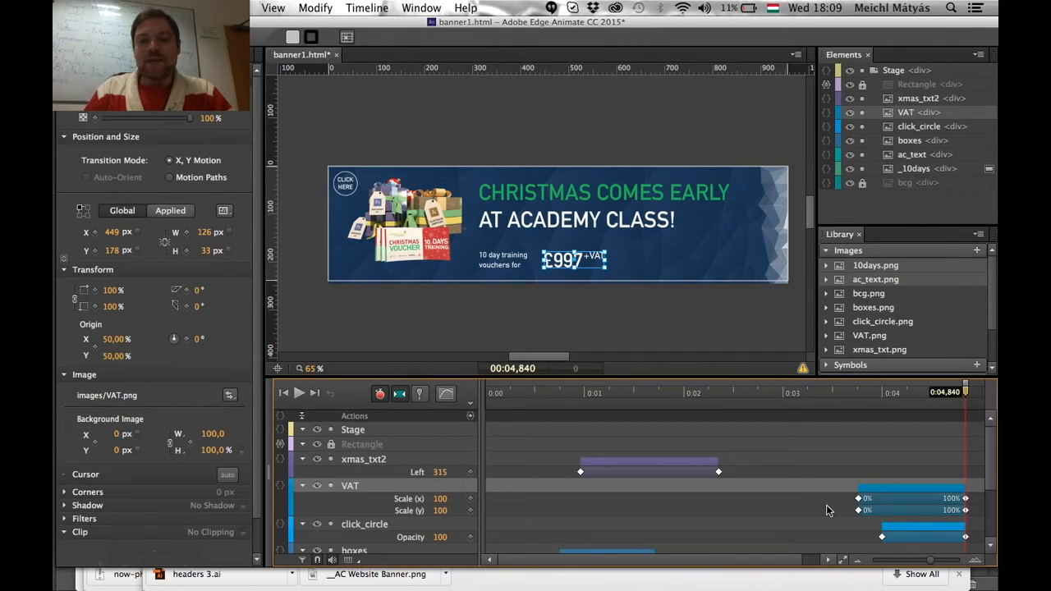
- Try removing the VAT price image's horizontal and vertical scale transitions from the timeline, and undo the removal
left_click(883, 490)
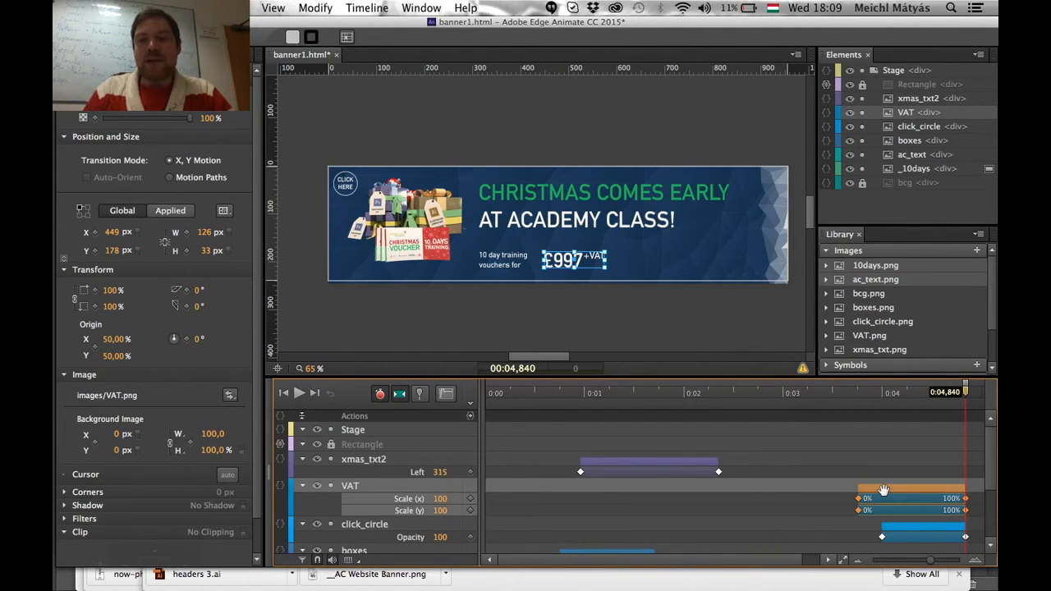
key("Delete")
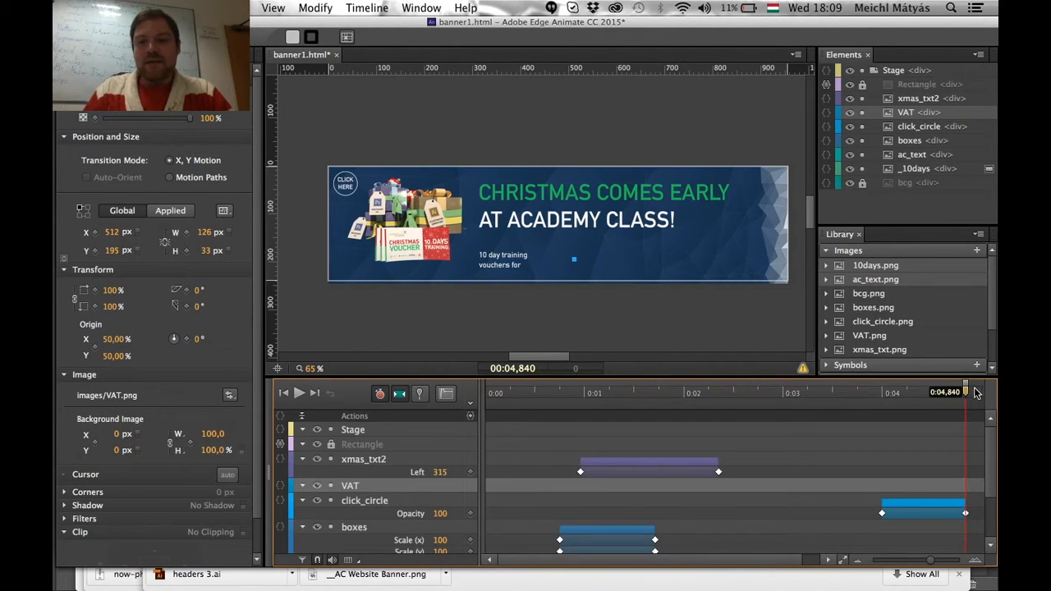
left_click_drag(966, 394, 881, 394)
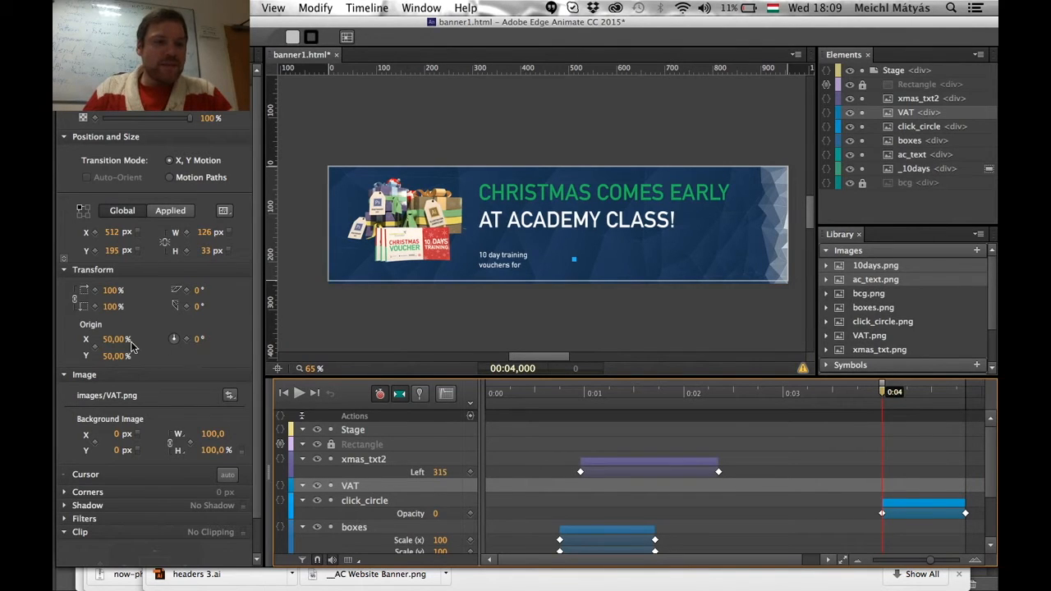
key("super+z")
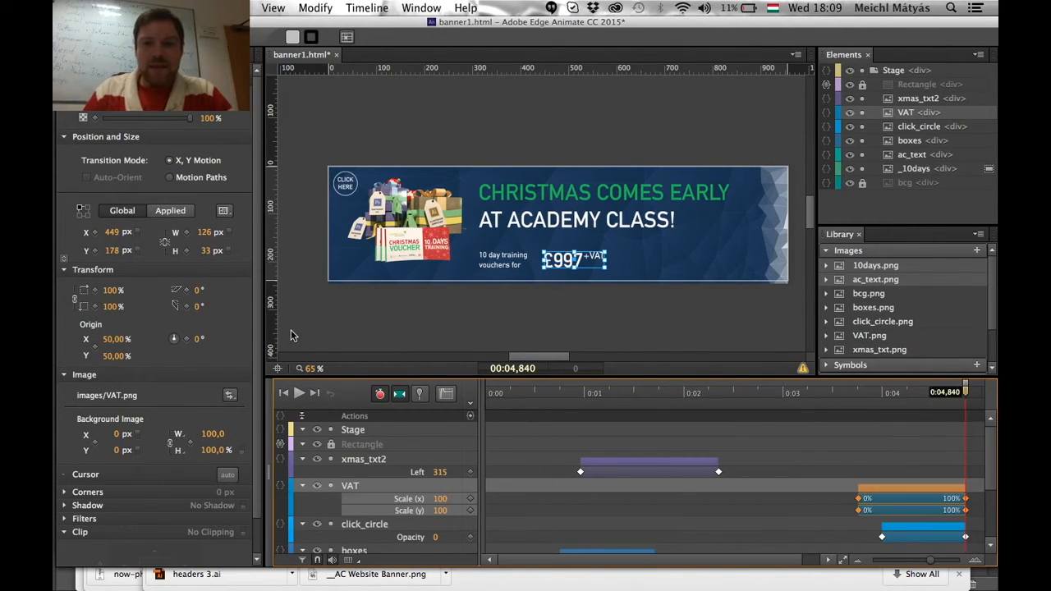
left_click(470, 501)
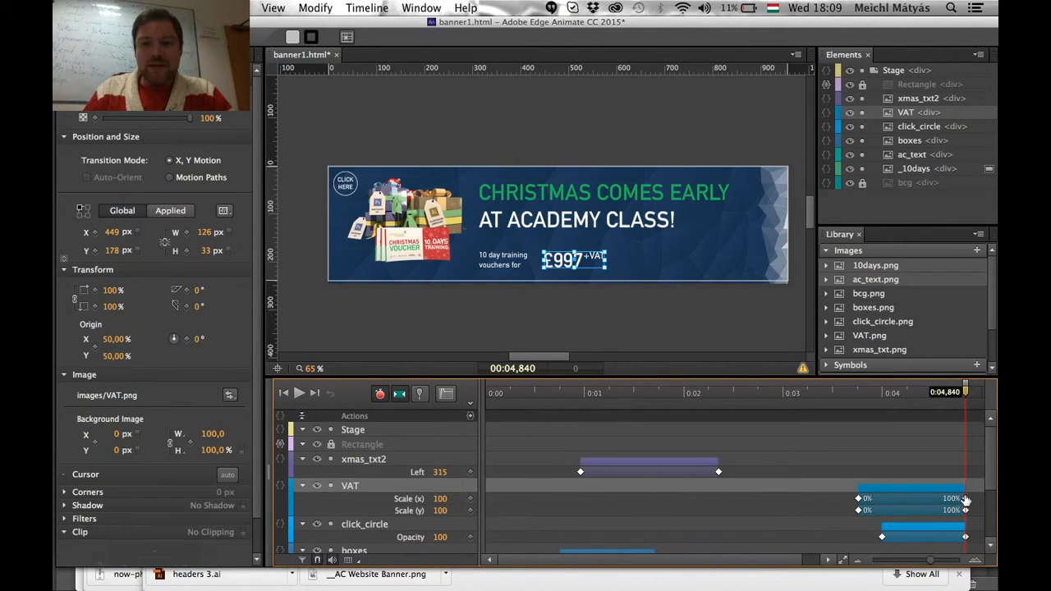
- Delete the VAT price image's horizontal and vertical scale transitions from the main timeline
left_click(965, 499)
key("Delete")
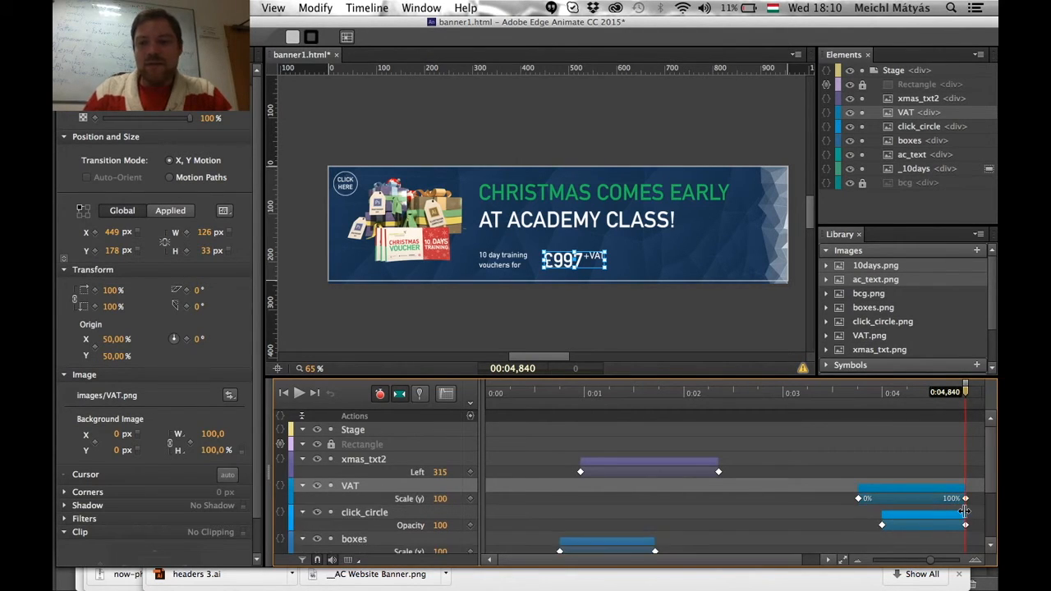
left_click(966, 499)
key("Delete")
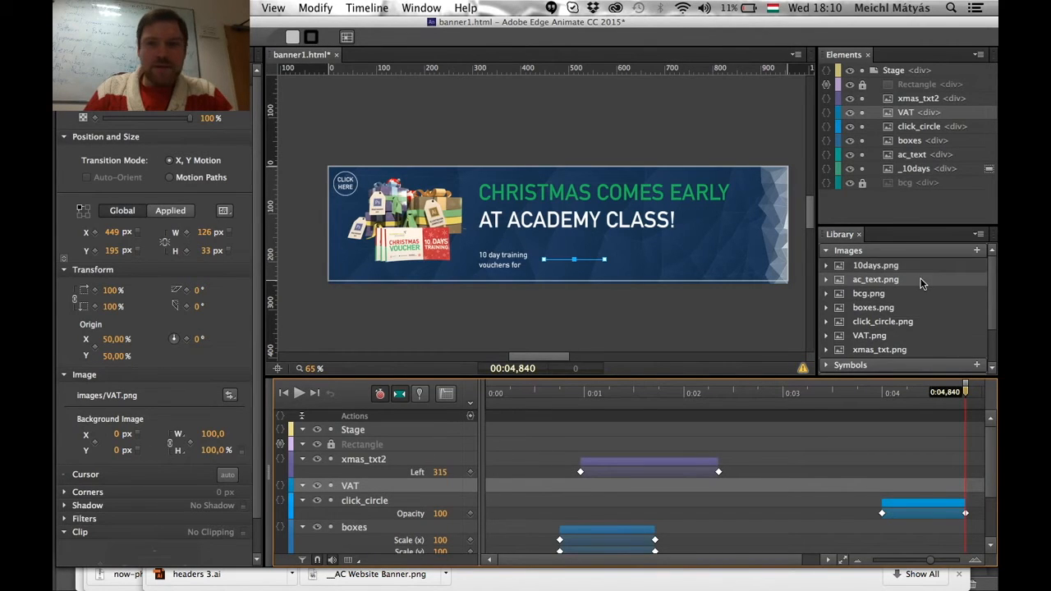
- Set the VAT price image's linked horizontal and vertical scale to 100%
left_click(906, 116)
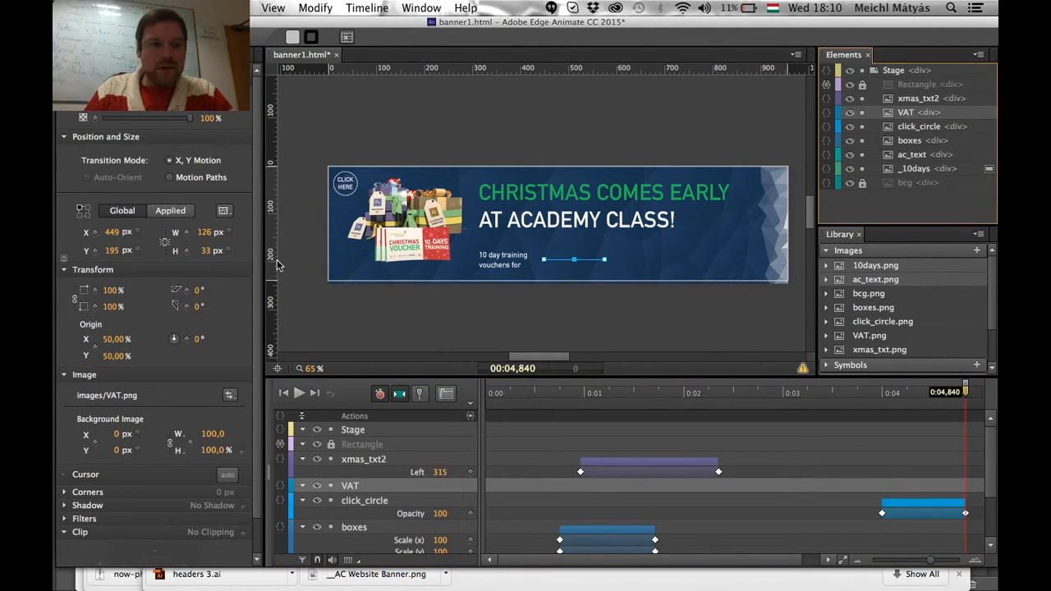
mouse_move(109, 290)
left_mouse_down()
mouse_move(130, 290)
mouse_move(109, 291)
left_mouse_up()
left_click(108, 291)
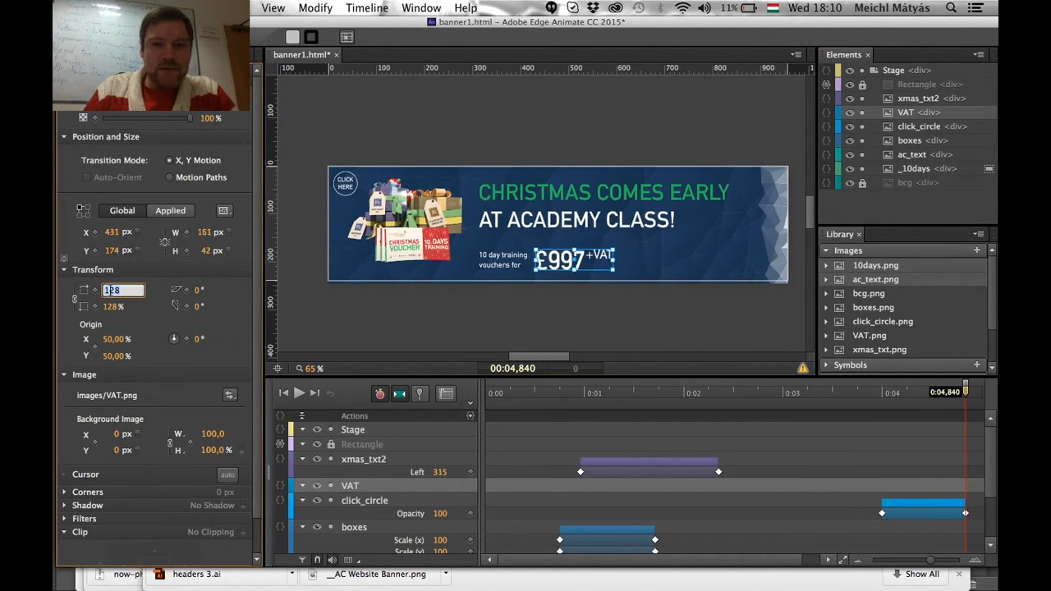
type("100")
key("Return")
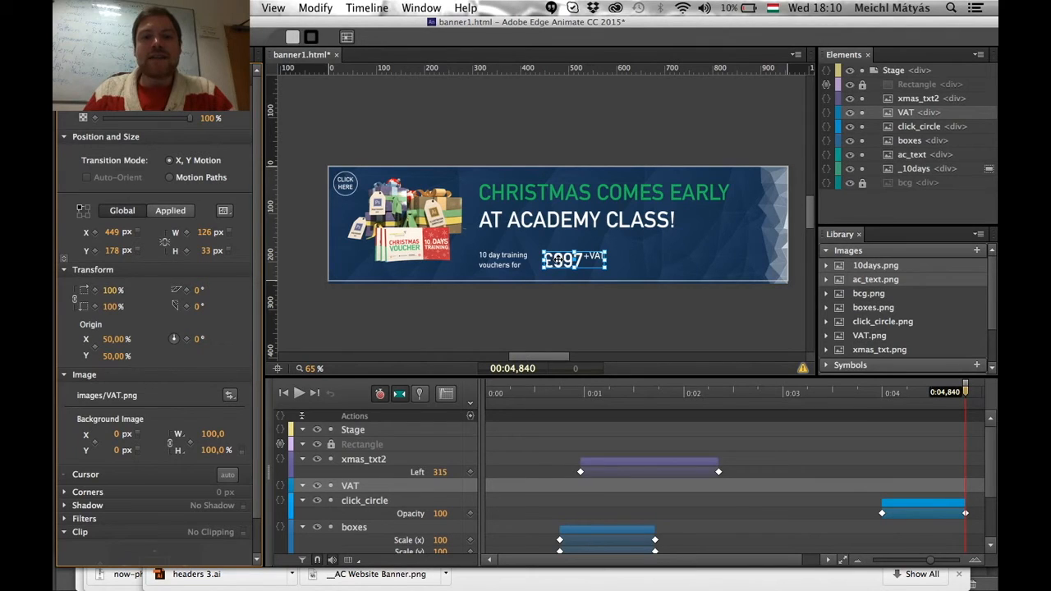
- Convert the VAT price image into a symbol named price, keeping its timeline set to autoplay
left_click(313, 7)
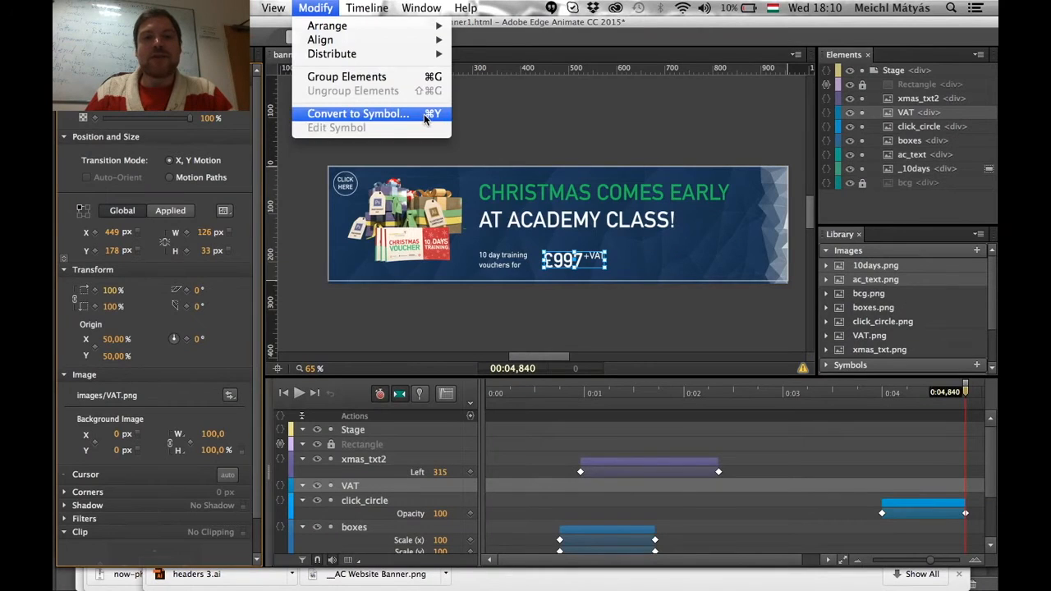
left_click(584, 264)
key("super+y")
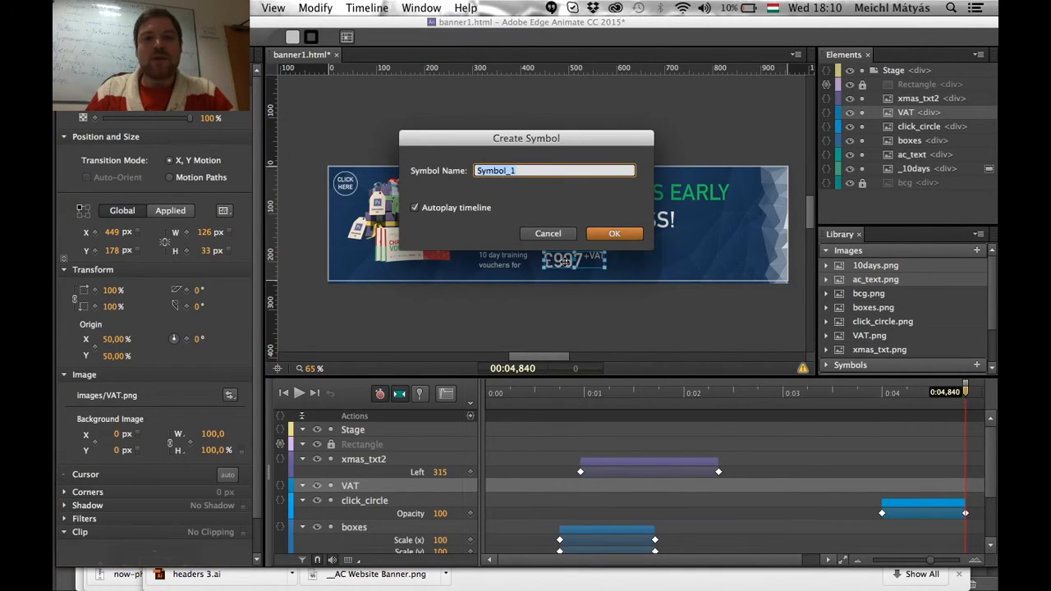
type("pr")
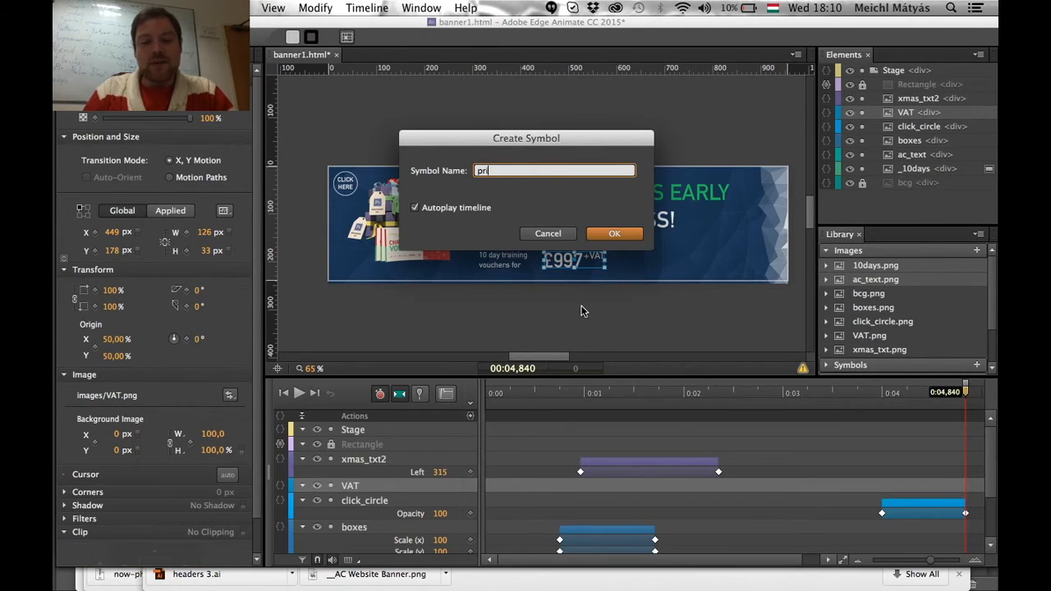
type("ice")
key("Return")
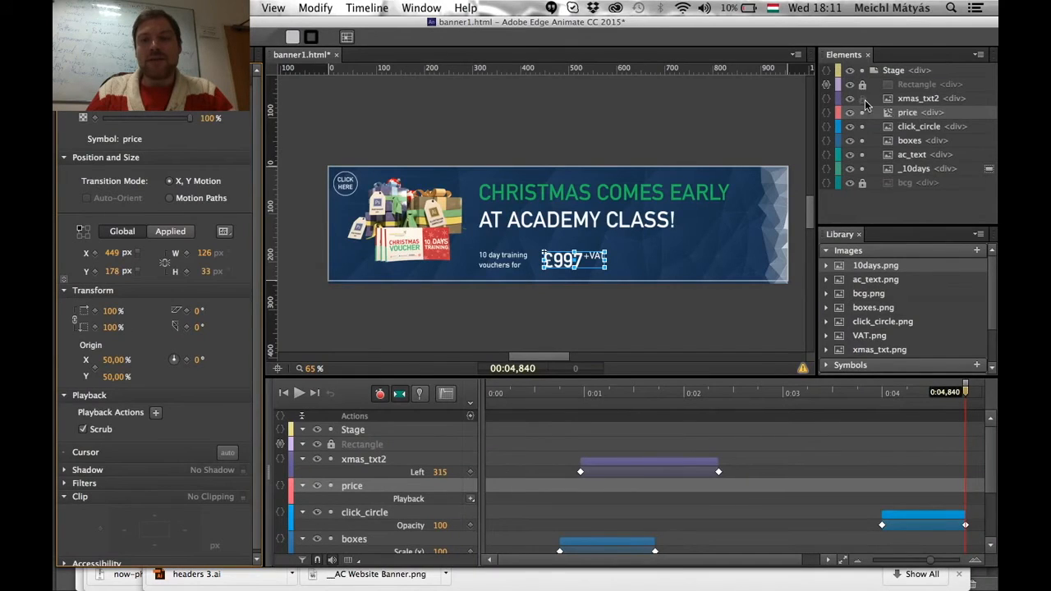
- Open the price symbol for editing and select the VAT image inside it
left_click(890, 117)
double_click(890, 115)
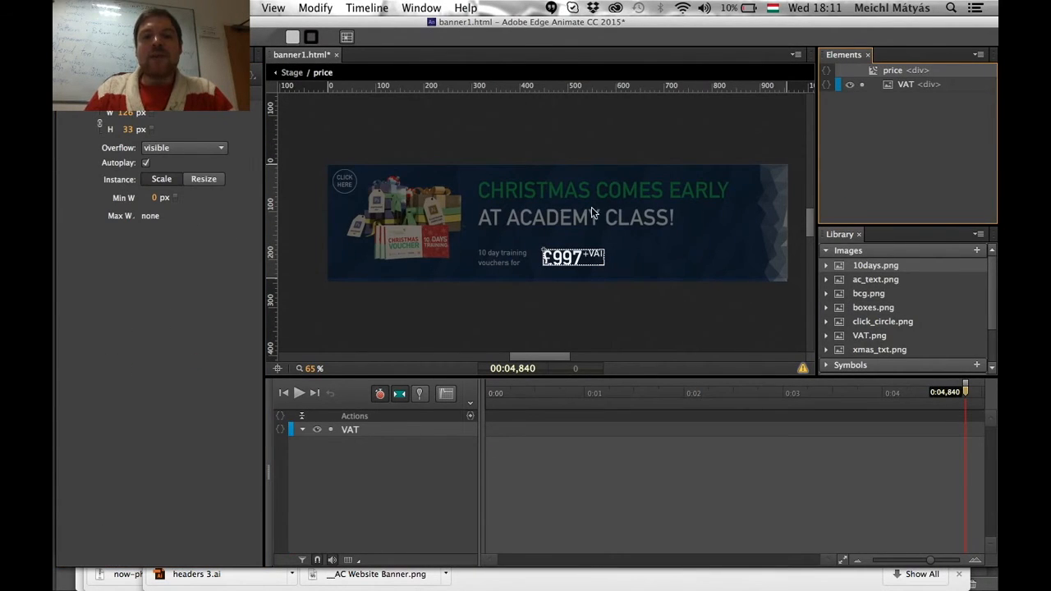
left_click(575, 256)
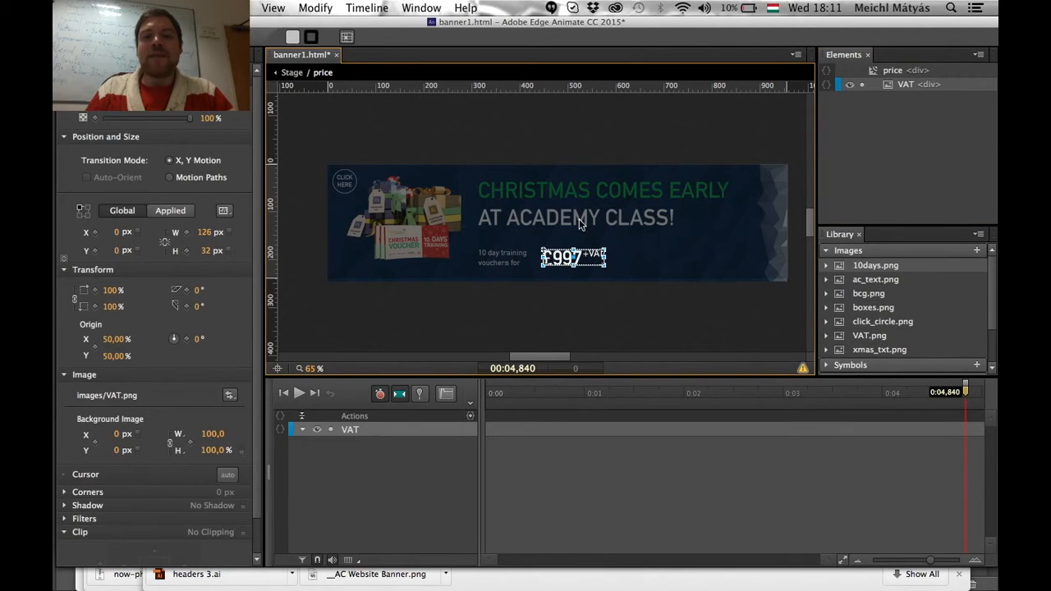
- Create a one-second scale transition from 118% to 100% on the VAT image, starting at 0 seconds, and play it back
left_click(498, 390)
left_click_drag(498, 390, 470, 395)
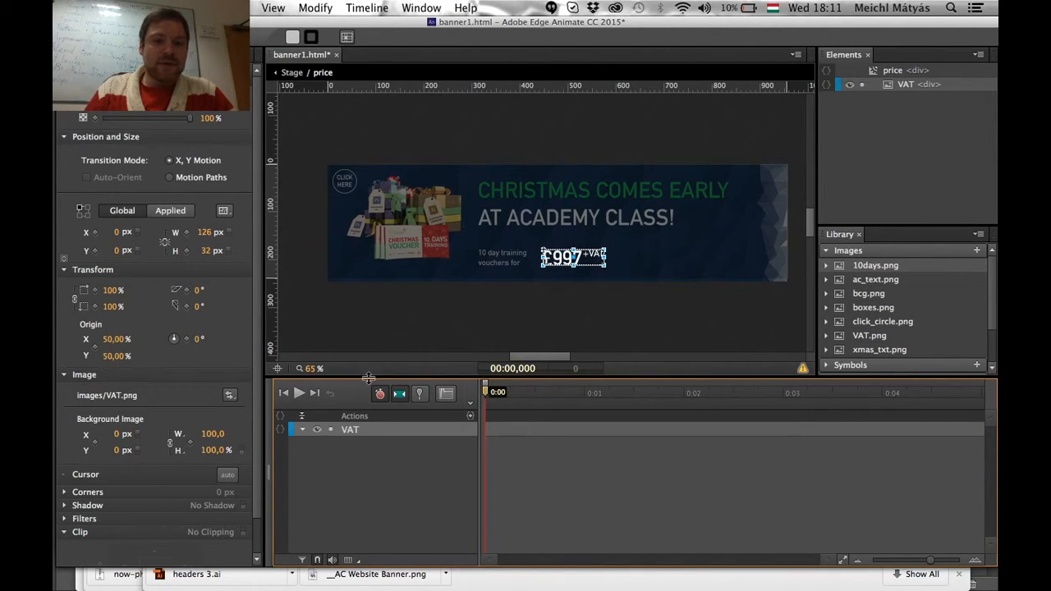
left_click(419, 395)
left_click_drag(485, 386, 584, 394)
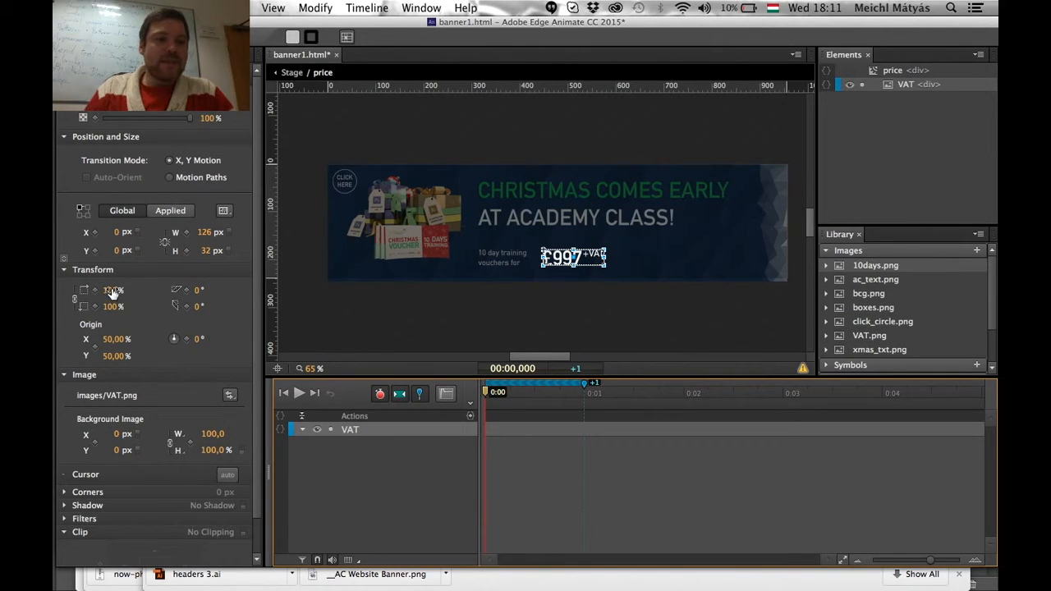
left_click_drag(112, 290, 254, 349)
left_click(473, 306)
key("space")
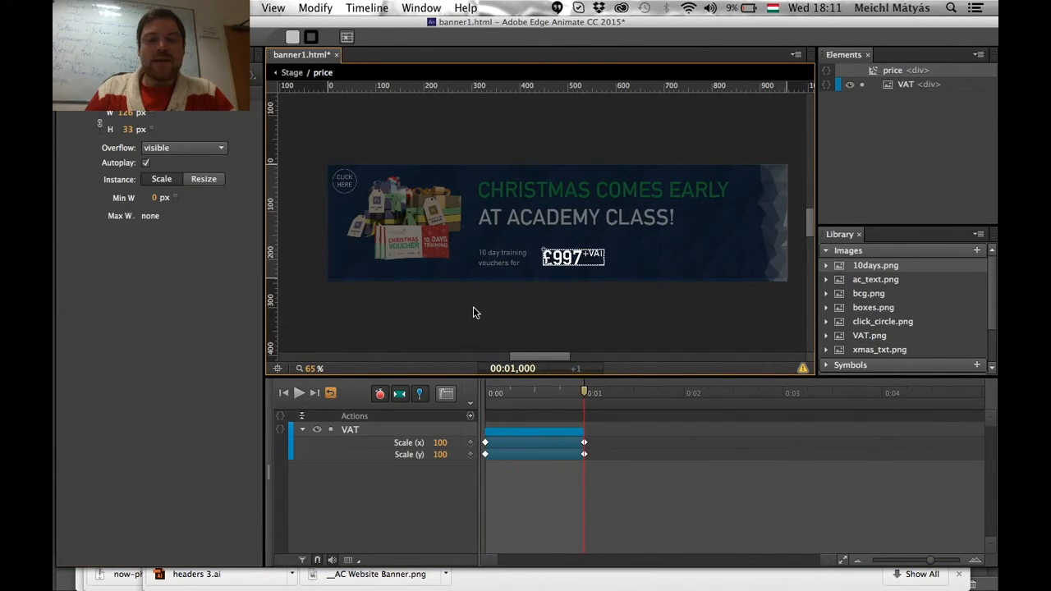
key("space")
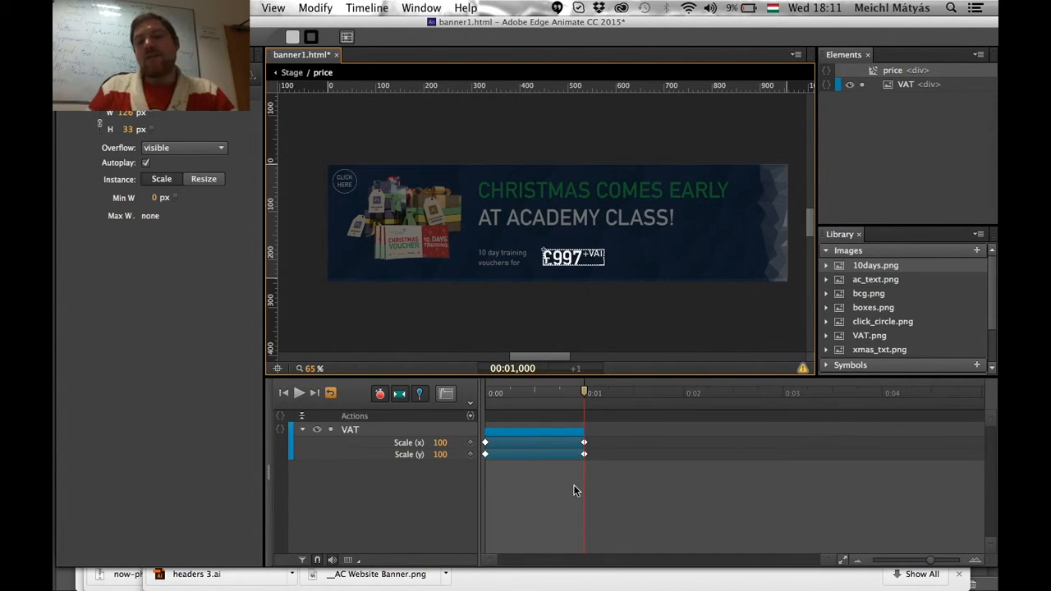
- Invert the VAT image's scale transition so it grows from 100% to 118%, and play it from the start
left_click(535, 431)
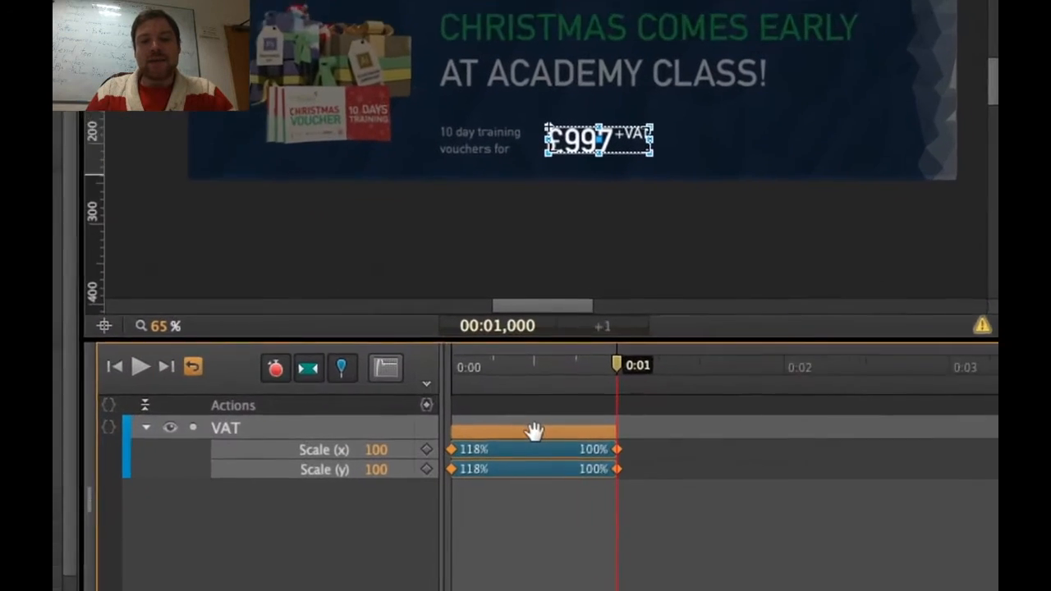
right_click(530, 429)
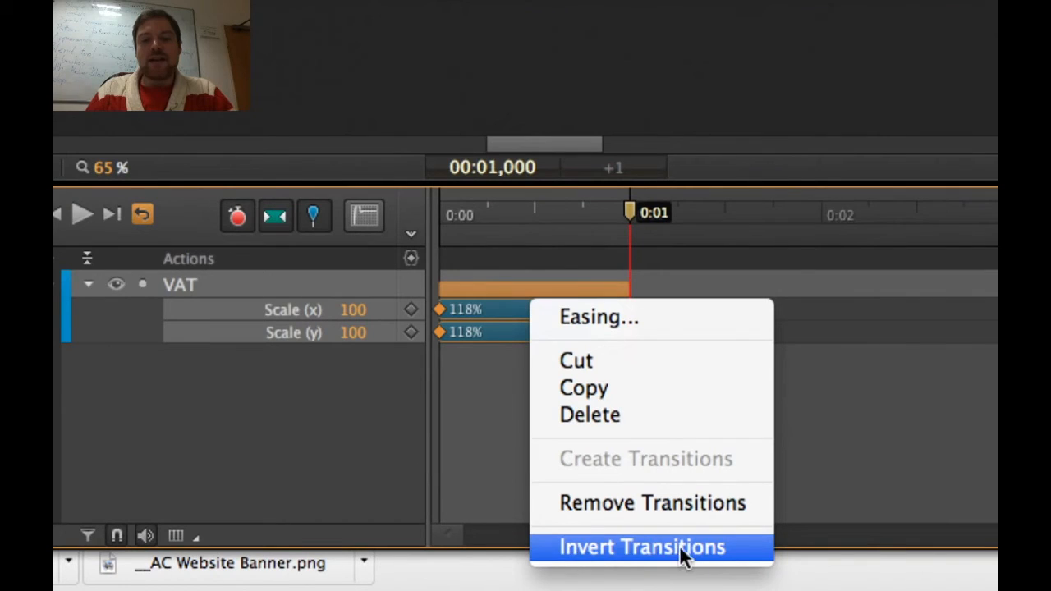
left_click(606, 548)
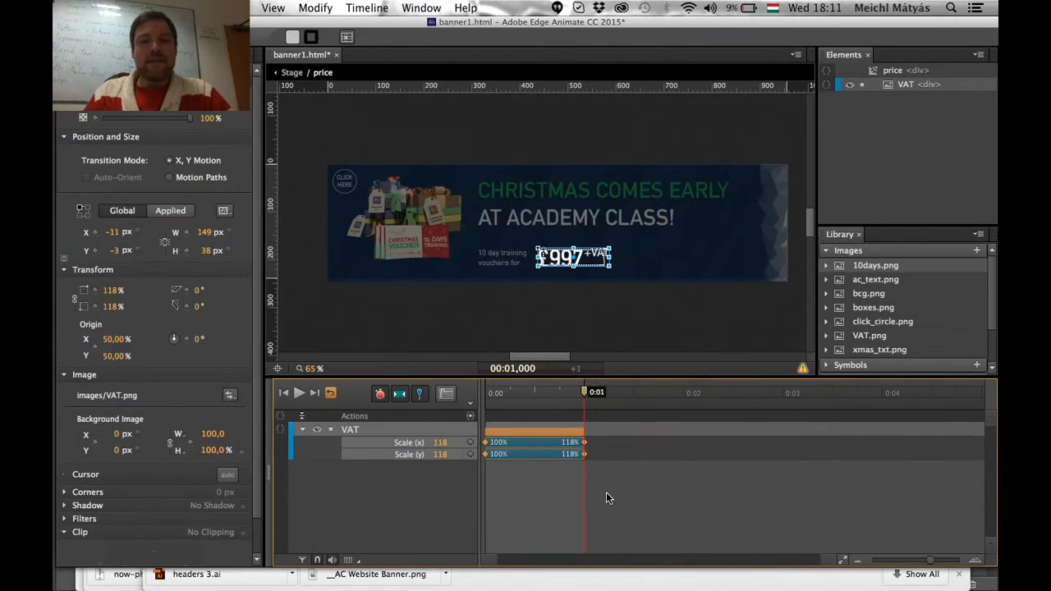
left_click_drag(584, 392, 468, 401)
left_click(435, 338)
key("space")
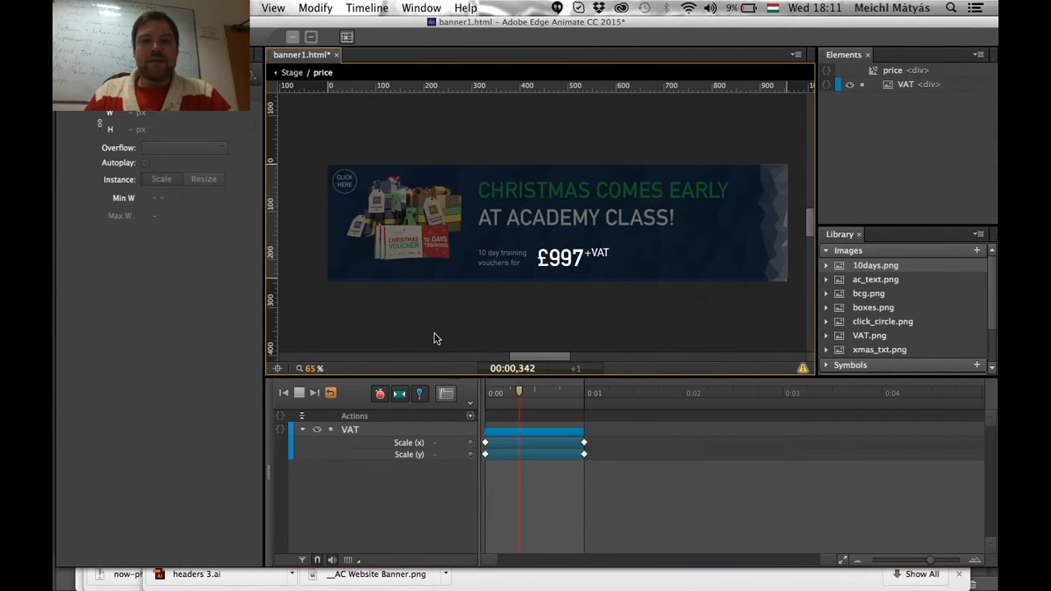
key("space")
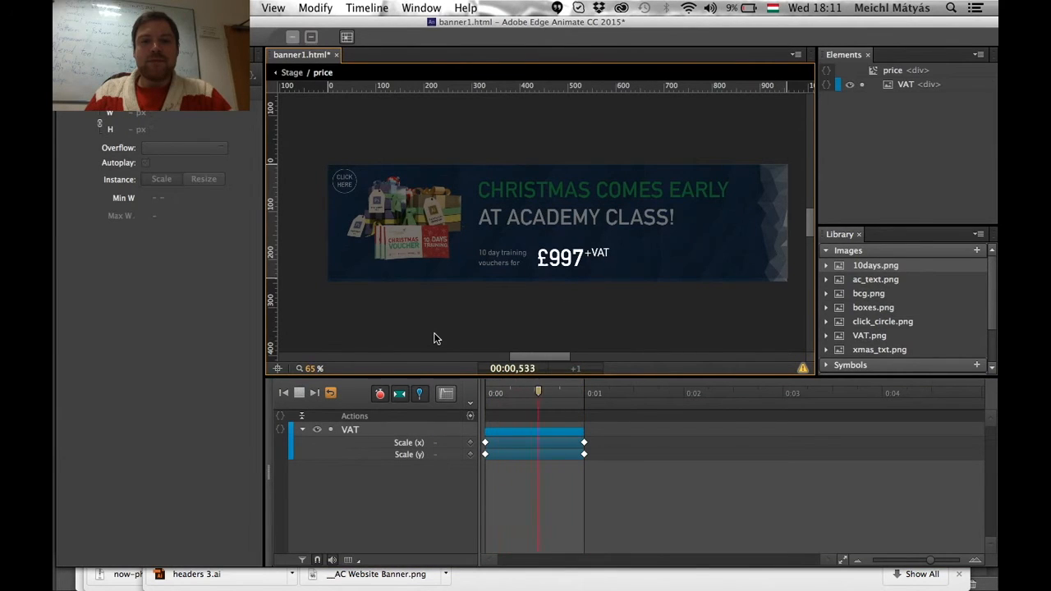
key("space")
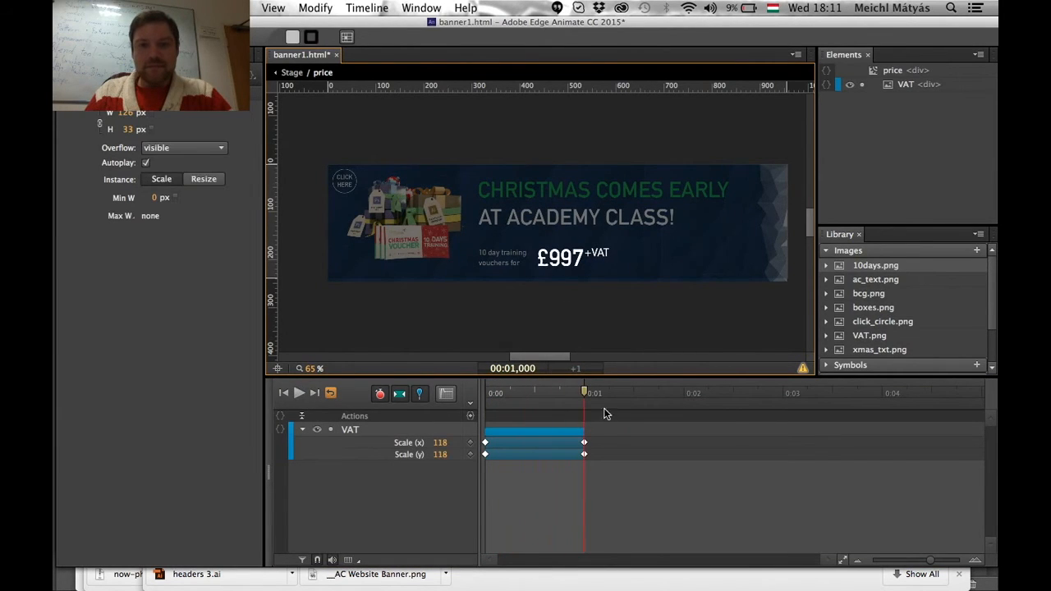
- Set the VAT image's horizontal and vertical scale to 80% at 0 seconds and play back the animation
left_click_drag(584, 394, 485, 393)
mouse_move(444, 445)
left_mouse_down()
mouse_move(435, 443)
mouse_move(445, 461)
left_mouse_up()
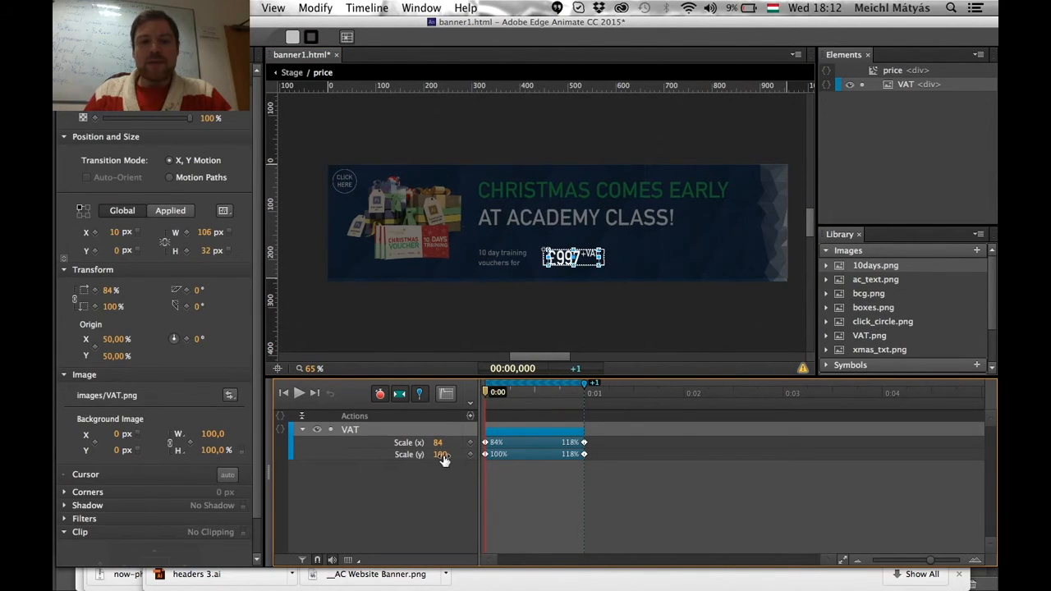
left_click(439, 443)
type("80")
left_click(440, 454)
type("80")
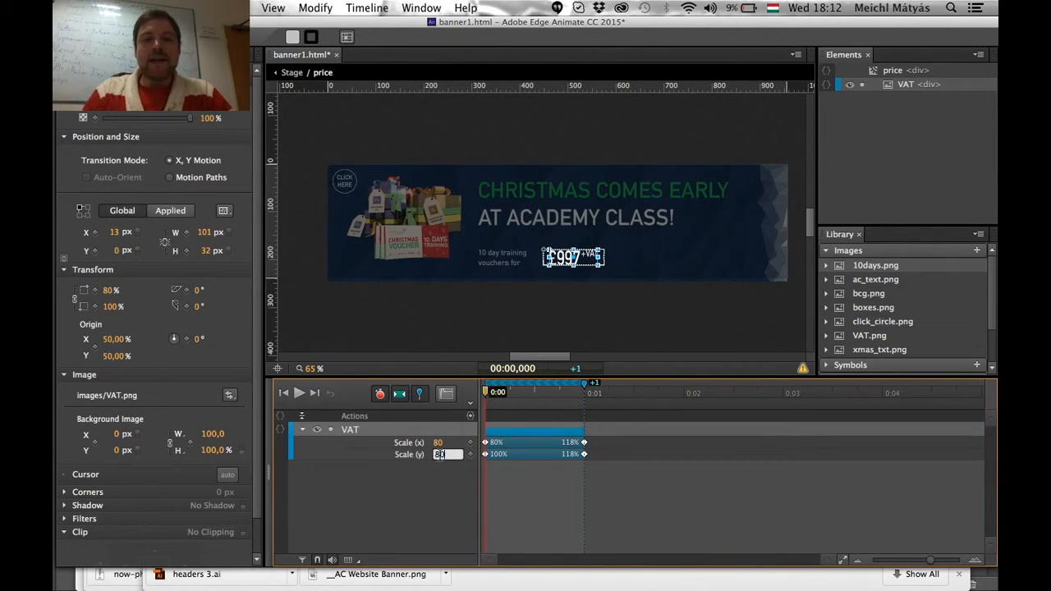
left_click(490, 486)
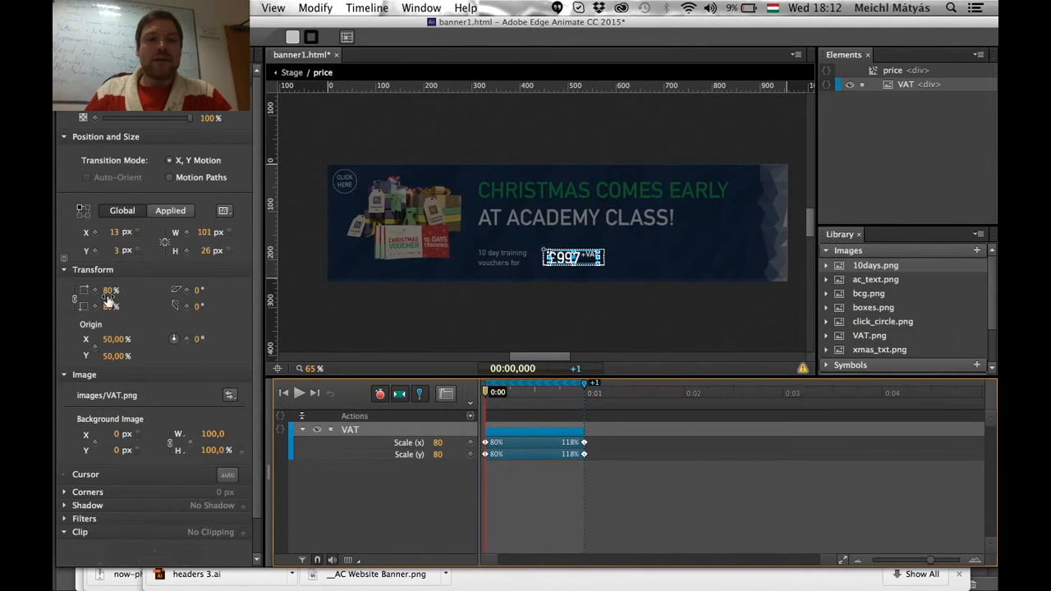
left_click(508, 310)
key("space")
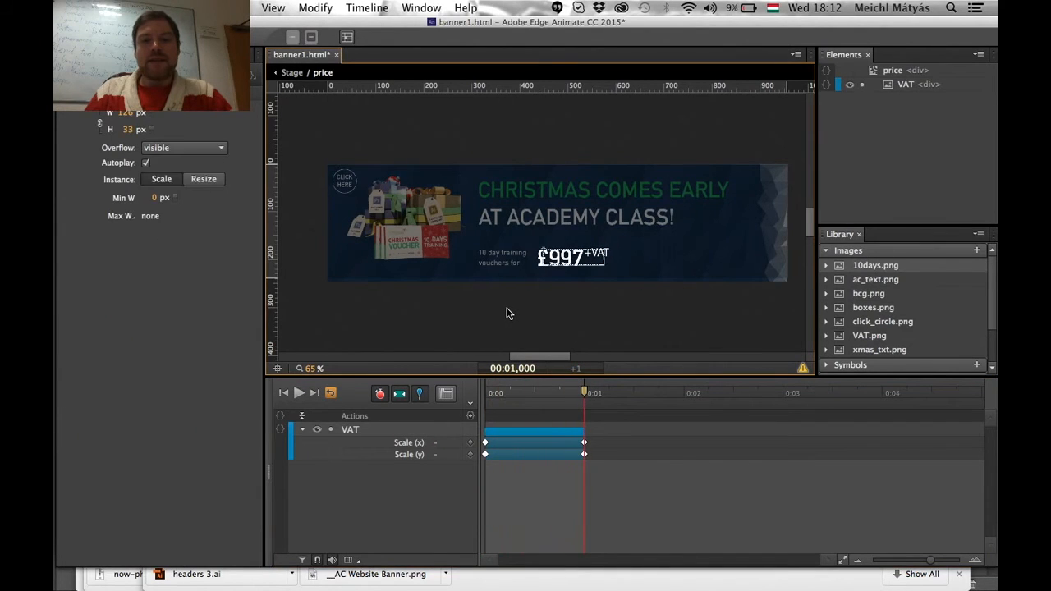
key("space")
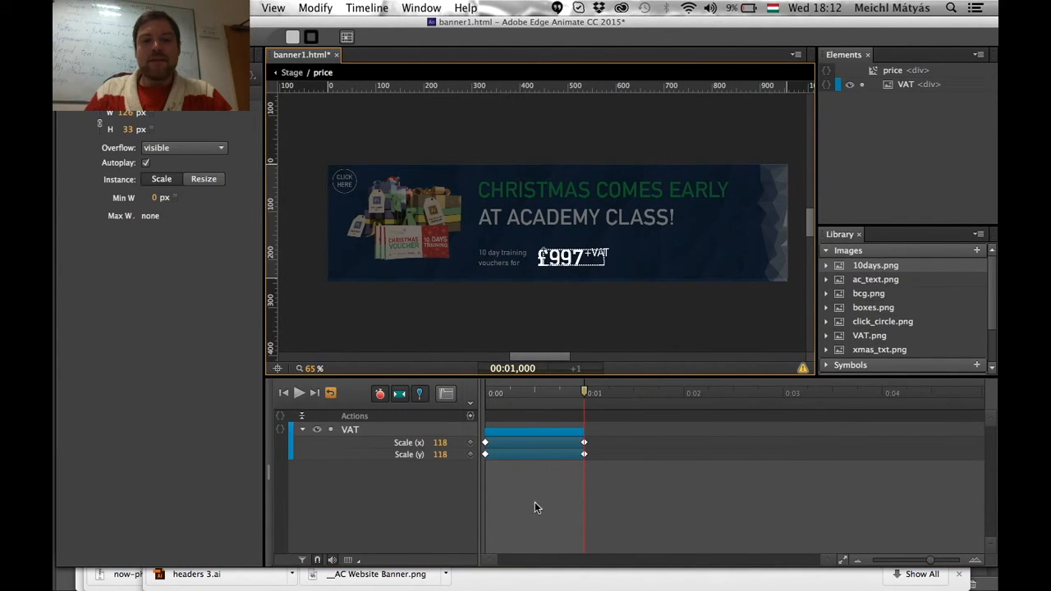
- Copy the VAT image's two starting 80% scale keyframes to 1.829 seconds and play the symbol's animation from the beginning
left_click(495, 475)
key("super+a")
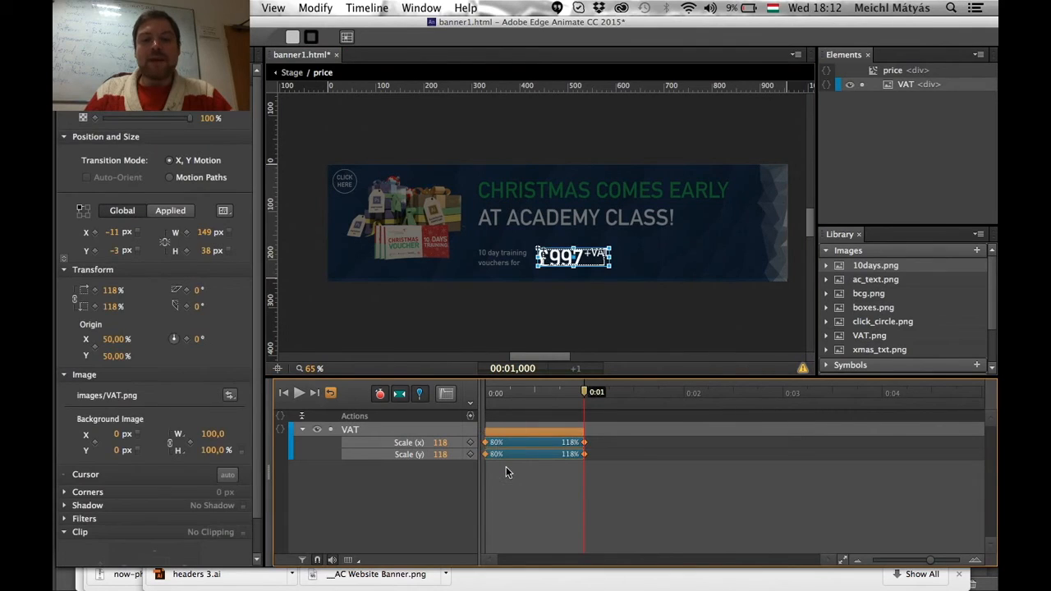
left_click(494, 463)
left_click(486, 454)
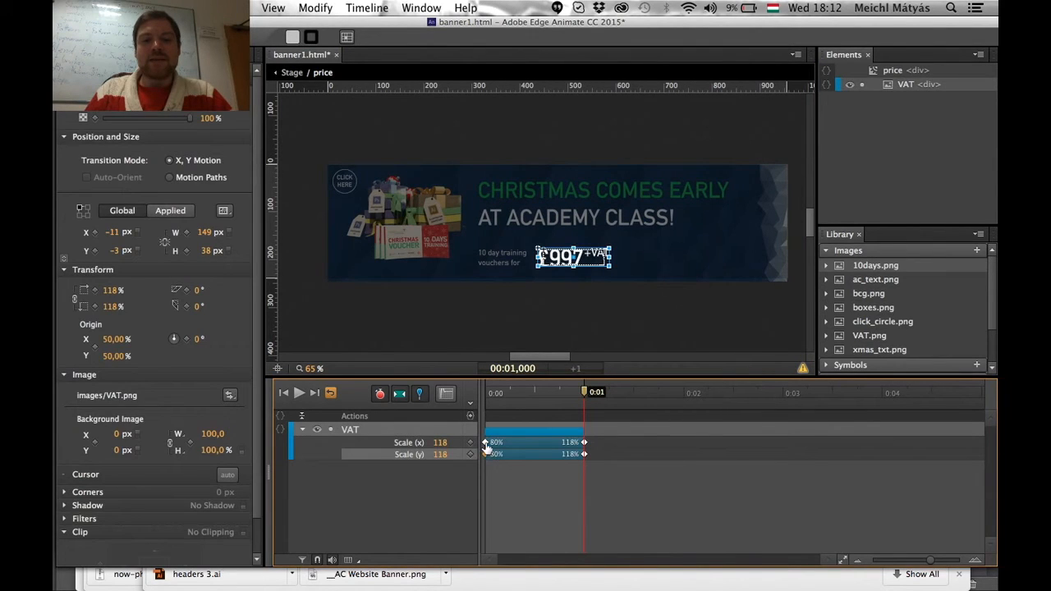
left_click(486, 442, "shift")
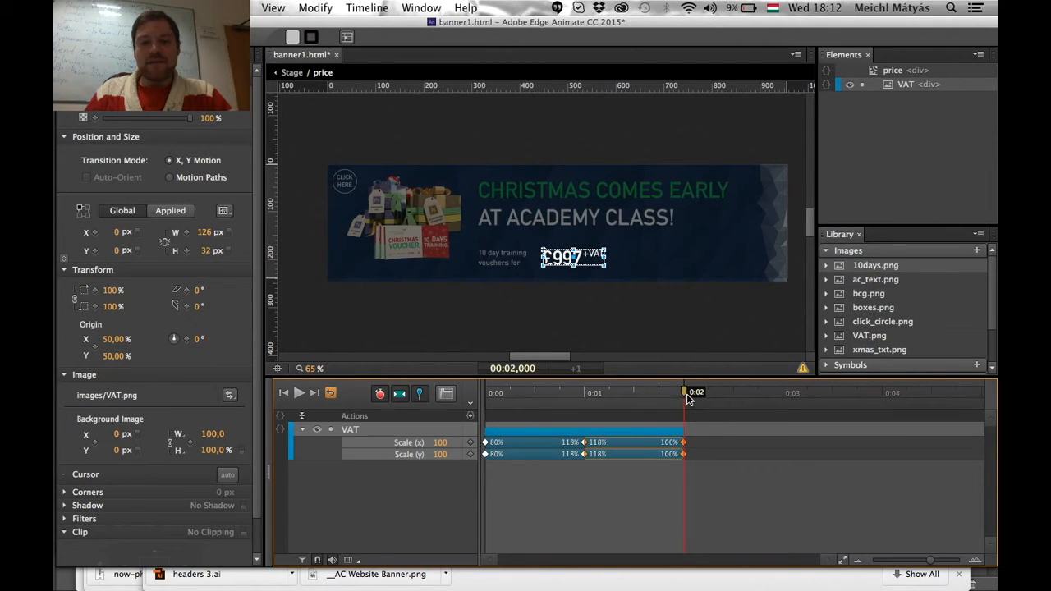
key("super+z")
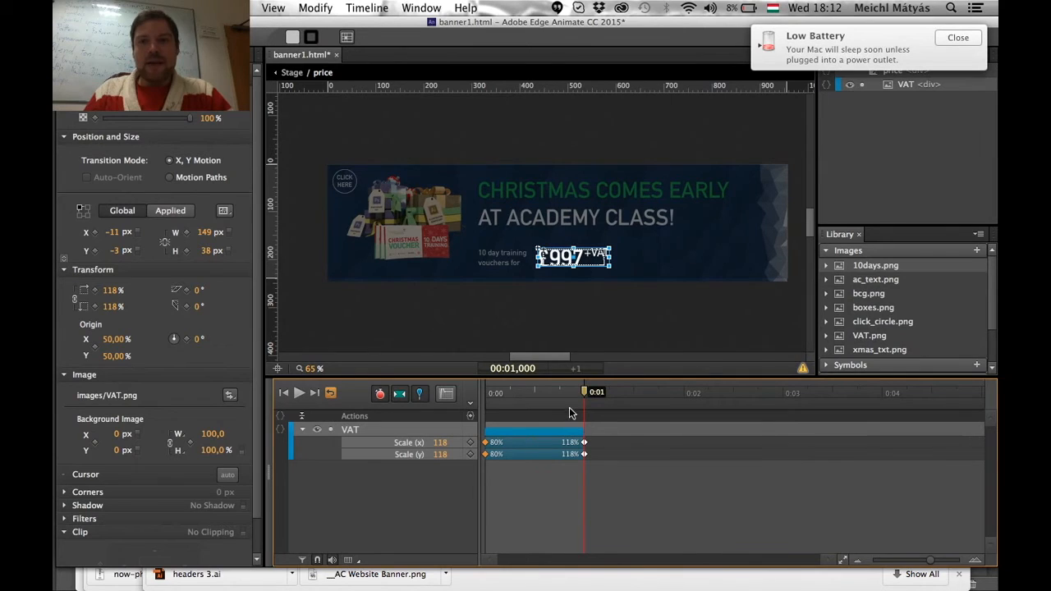
left_click_drag(583, 395, 666, 401)
key("super+v")
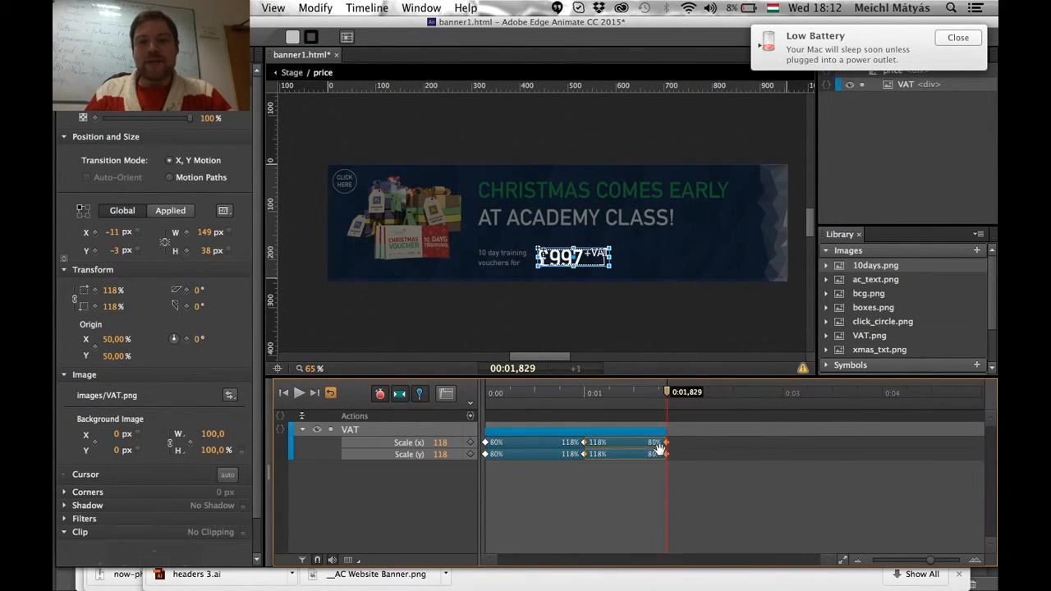
left_click(969, 39)
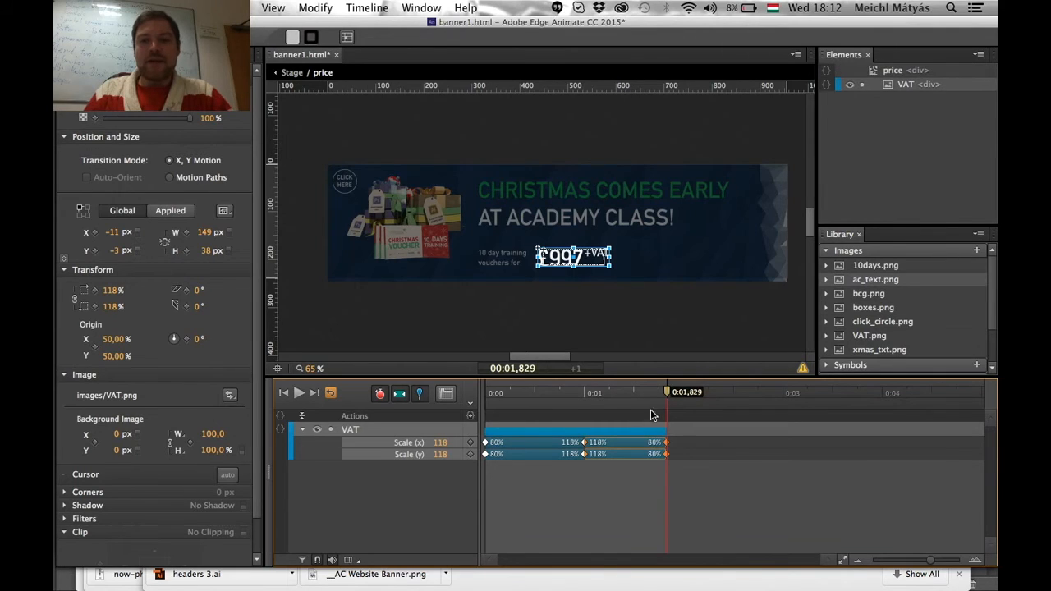
left_click_drag(668, 395, 465, 404)
left_click(410, 326)
key("space")
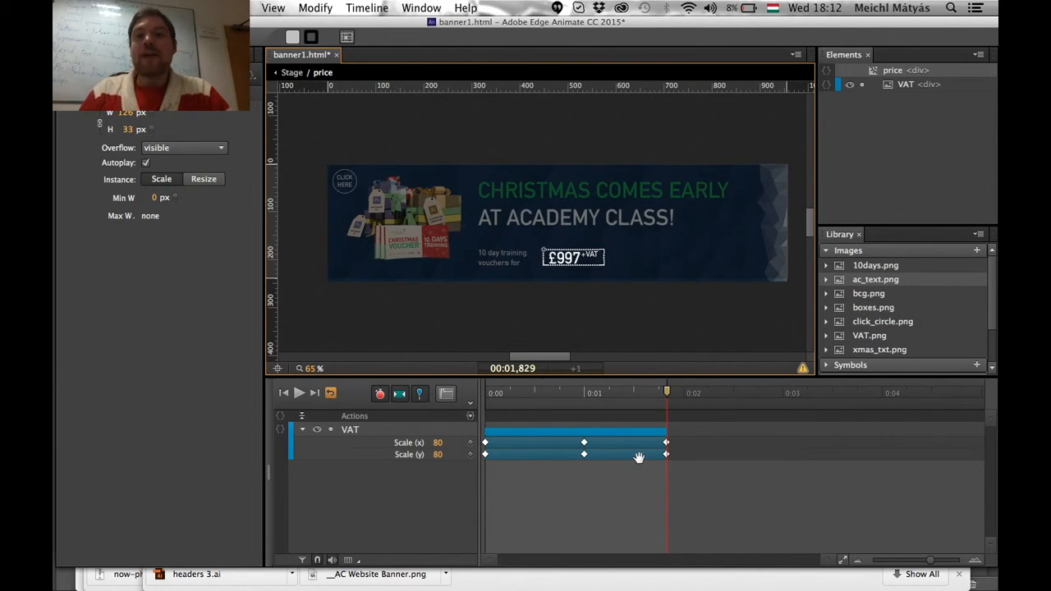
- Add a trigger at 1.829 seconds in the price symbol that plays the price timeline from 0
left_click(471, 419)
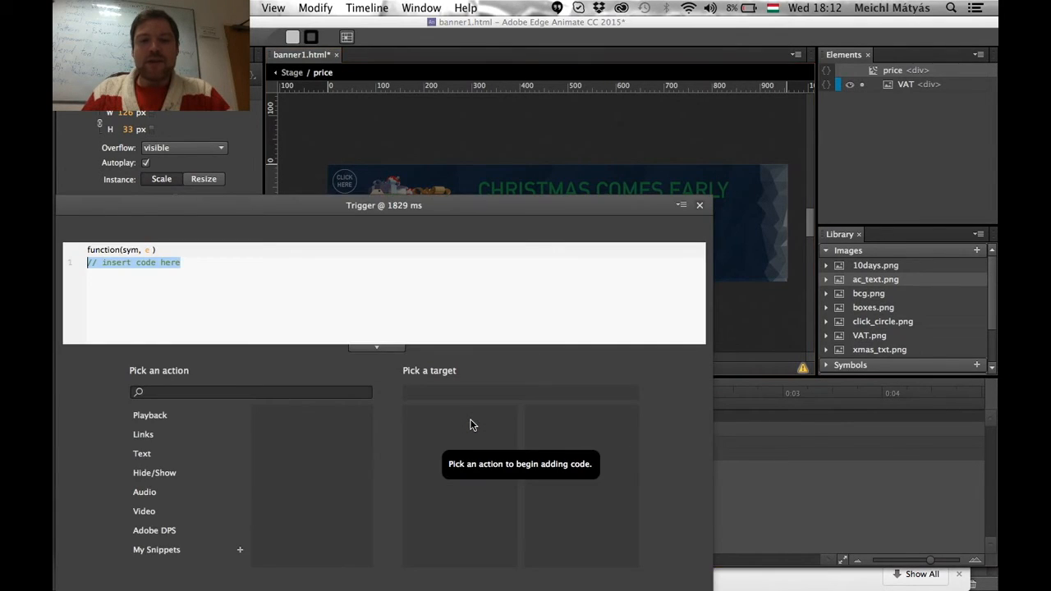
left_click_drag(352, 203, 611, 86)
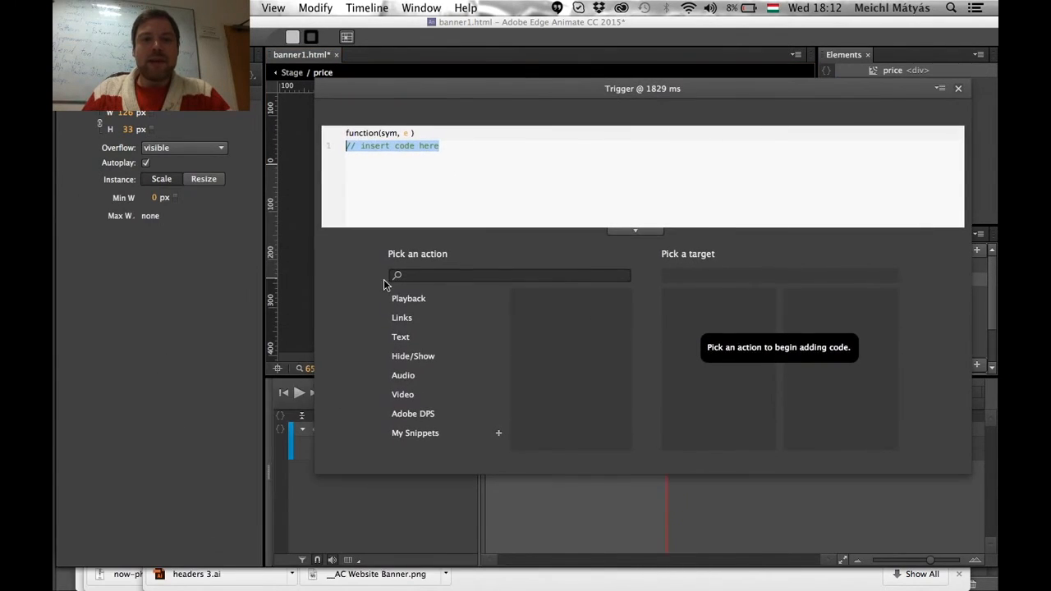
left_click(404, 298)
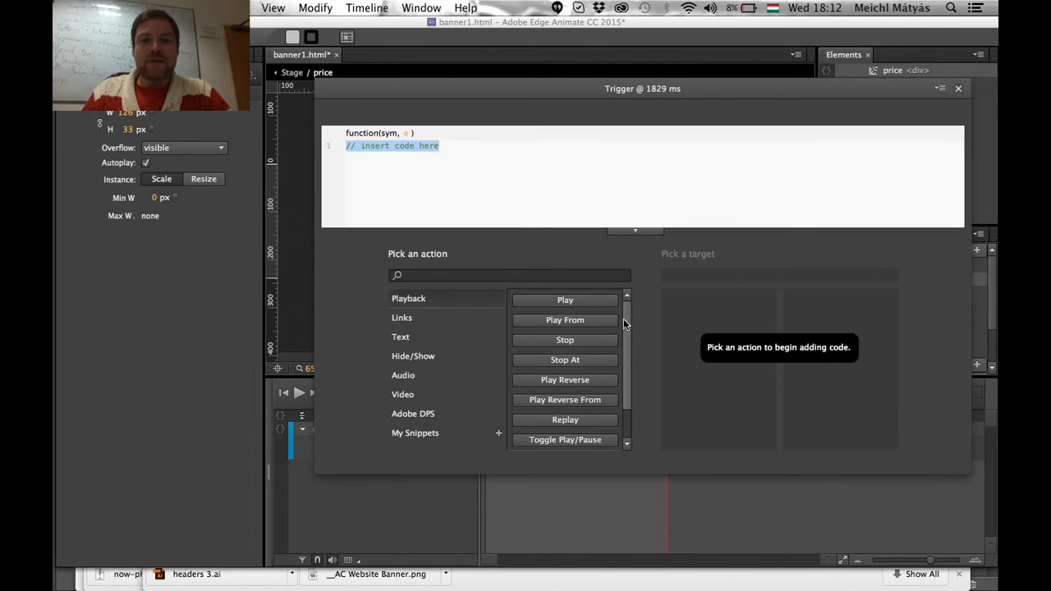
left_click(577, 321)
left_click(699, 318)
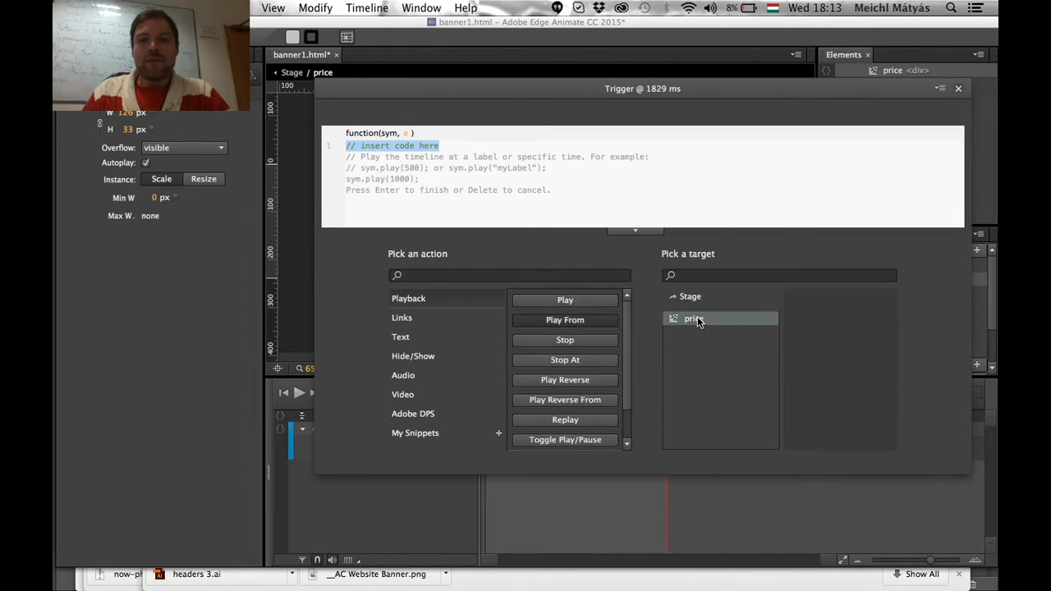
key("Return")
type("0")
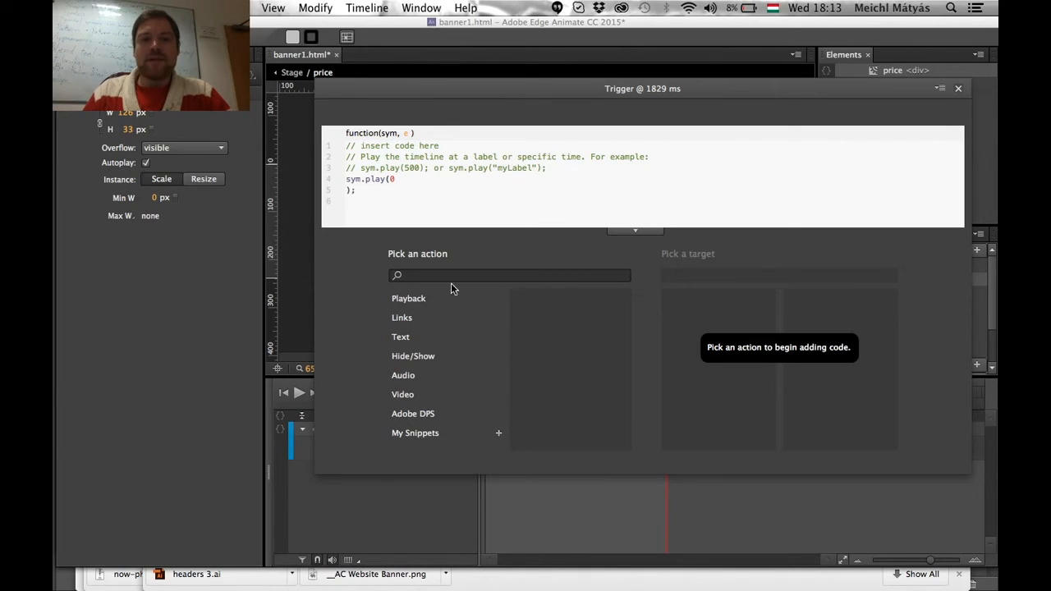
key("BackSpace")
left_click(957, 89)
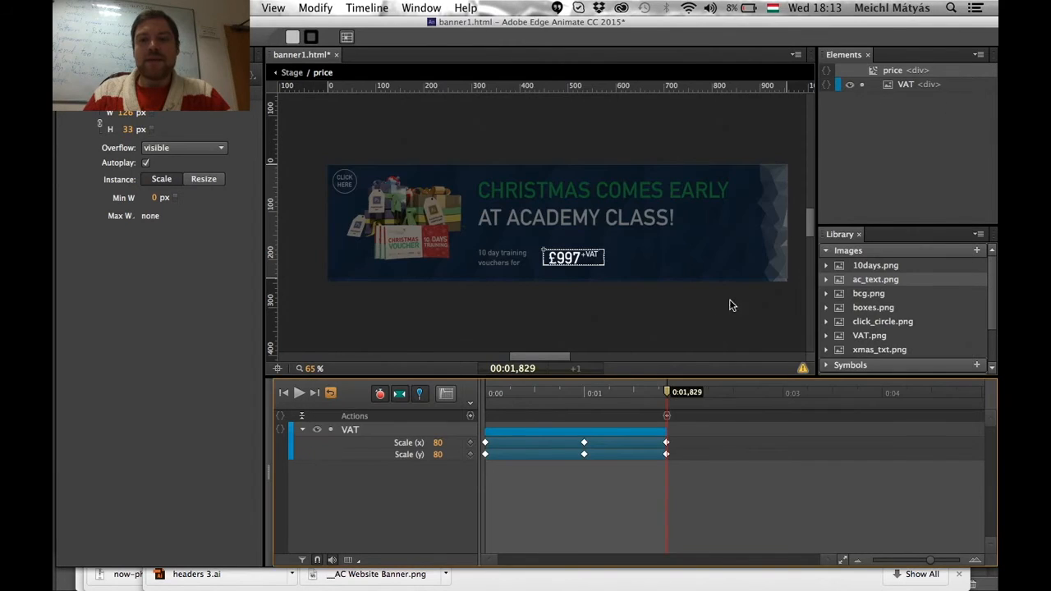
- Leave the price symbol for the Stage and play the banner animation from the beginning
left_click_drag(666, 394, 469, 418)
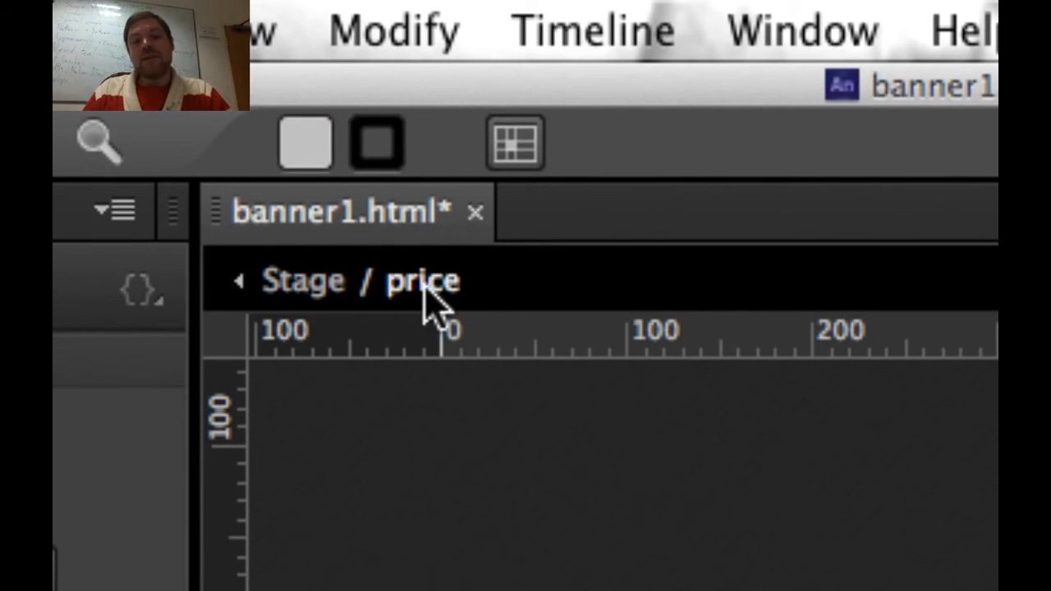
left_click(299, 302)
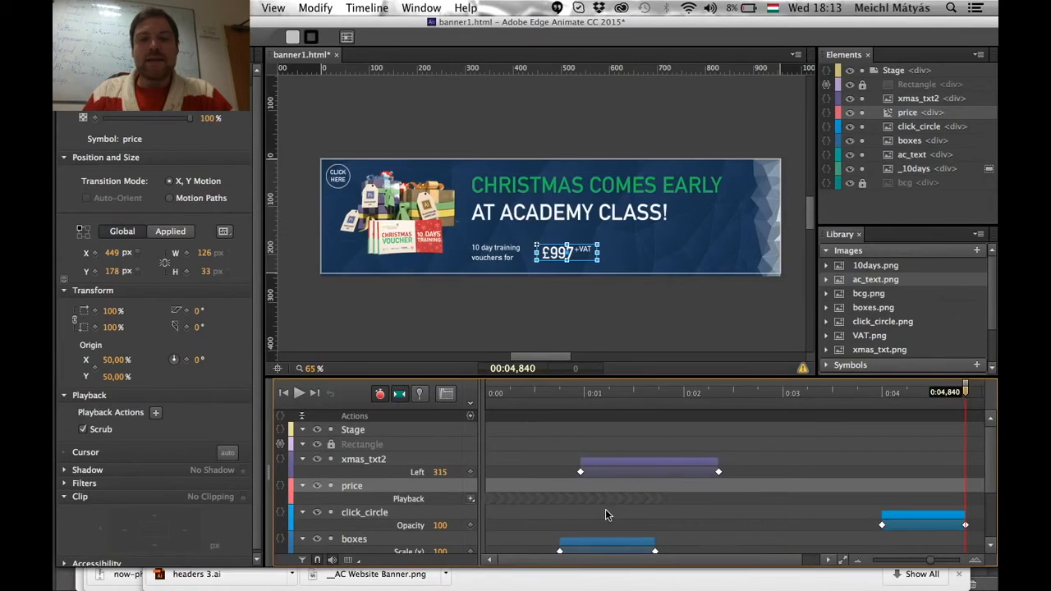
left_click(492, 395)
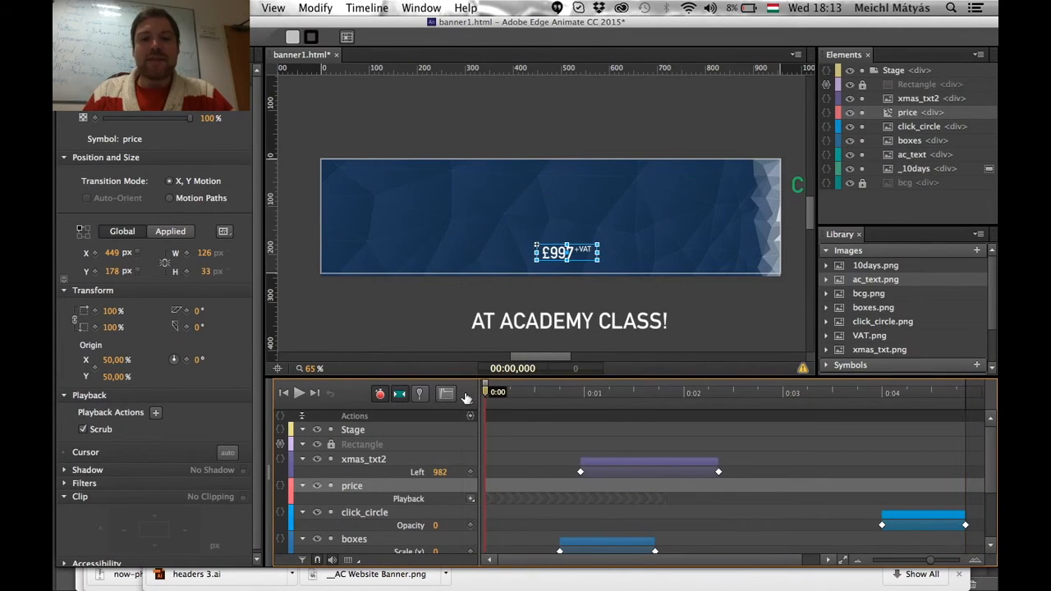
left_click(374, 289)
key("space")
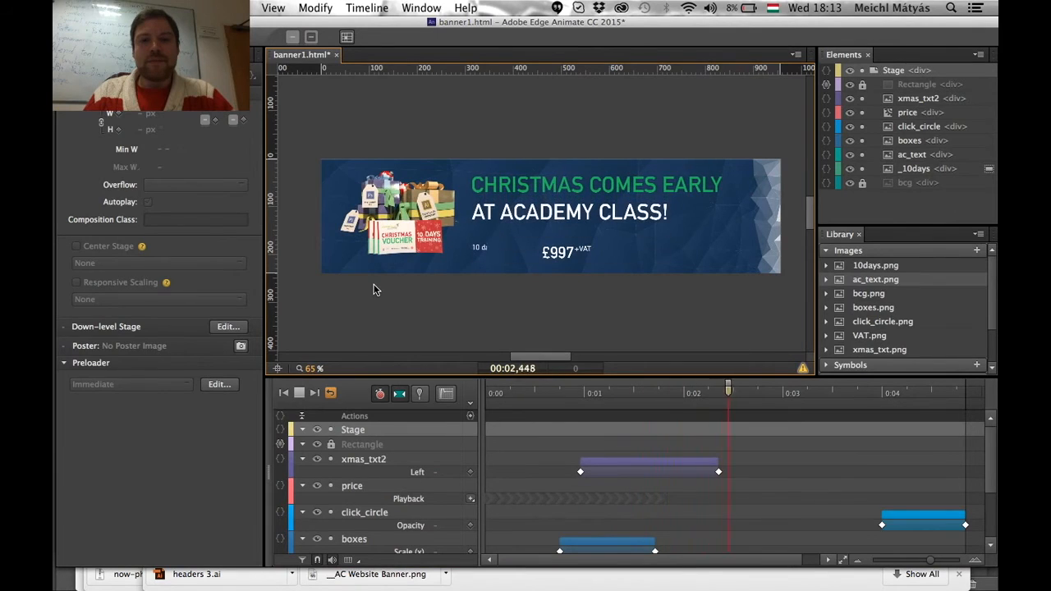
- Add a Play playback command to the price symbol at 0 seconds and preview the banner
left_click_drag(828, 392, 476, 407)
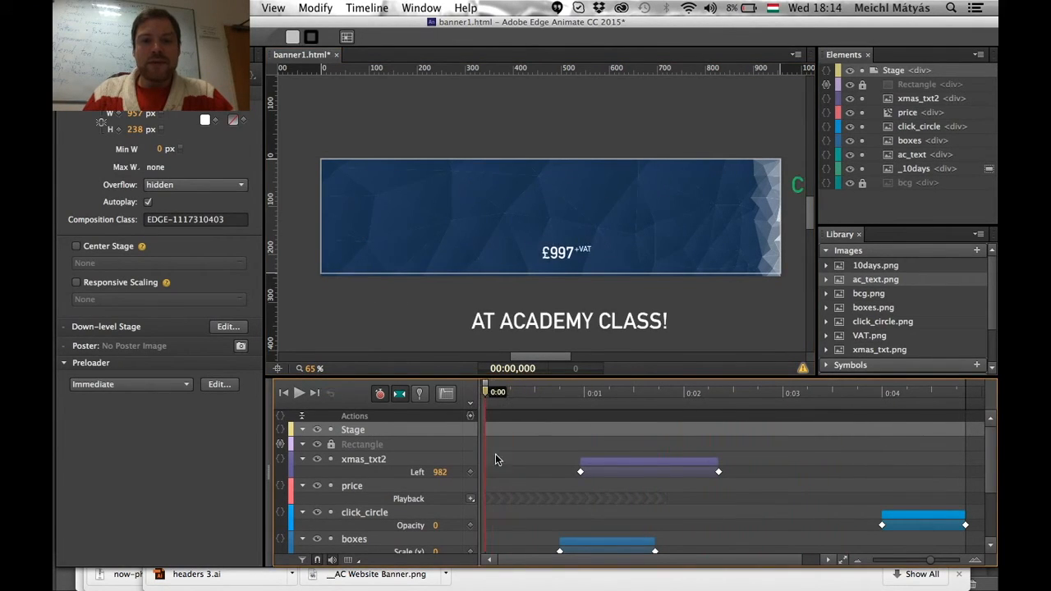
left_click(471, 501)
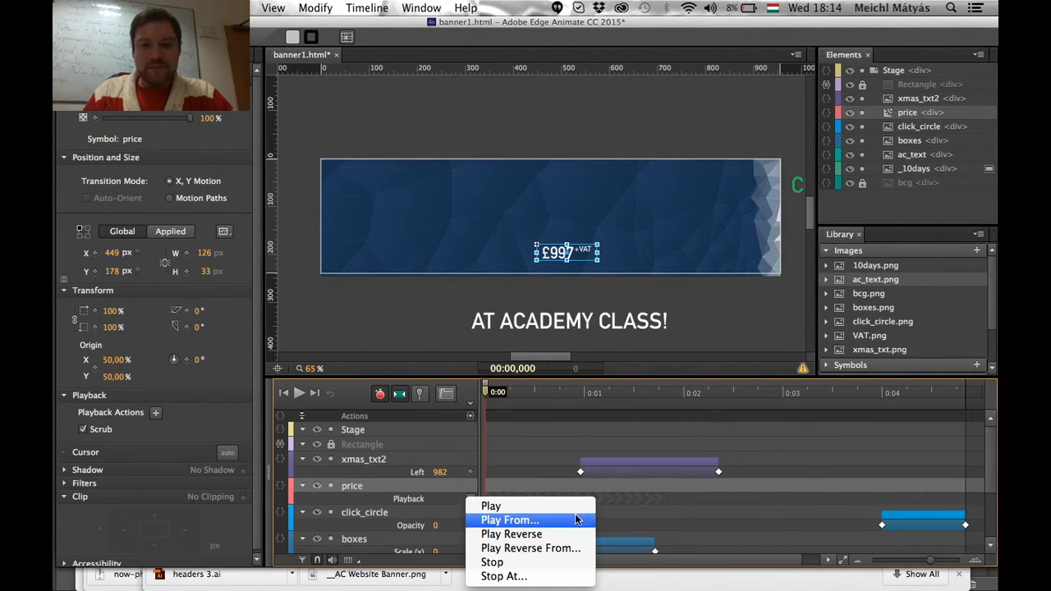
left_click(510, 505)
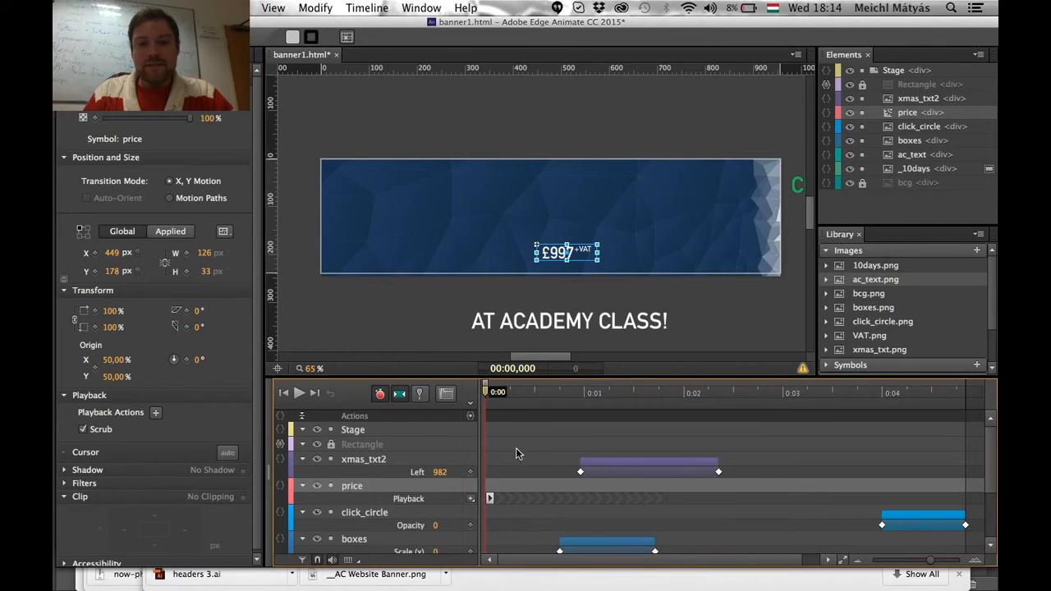
key("space")
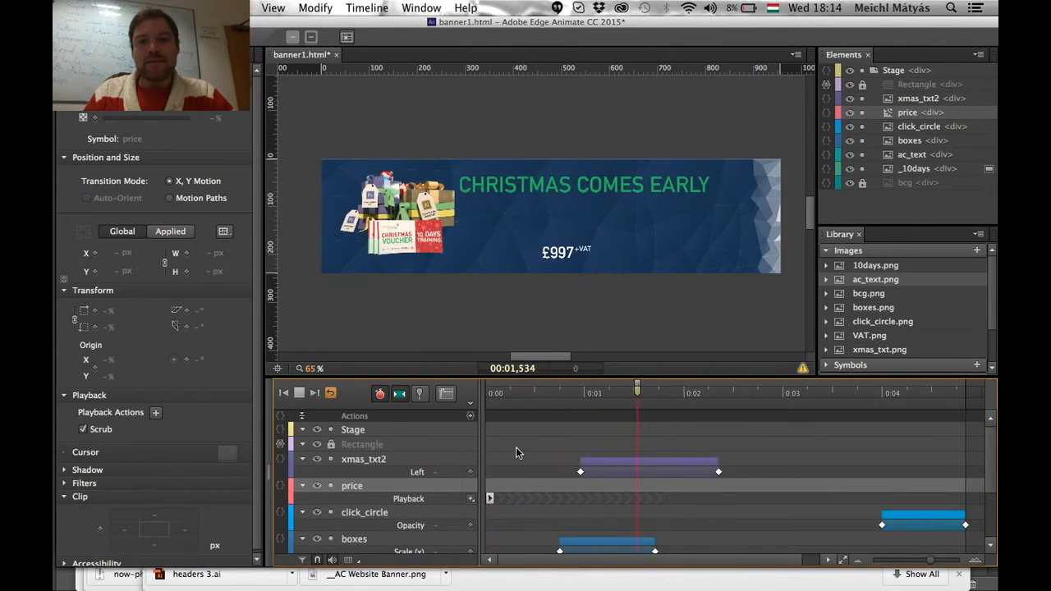
key("space")
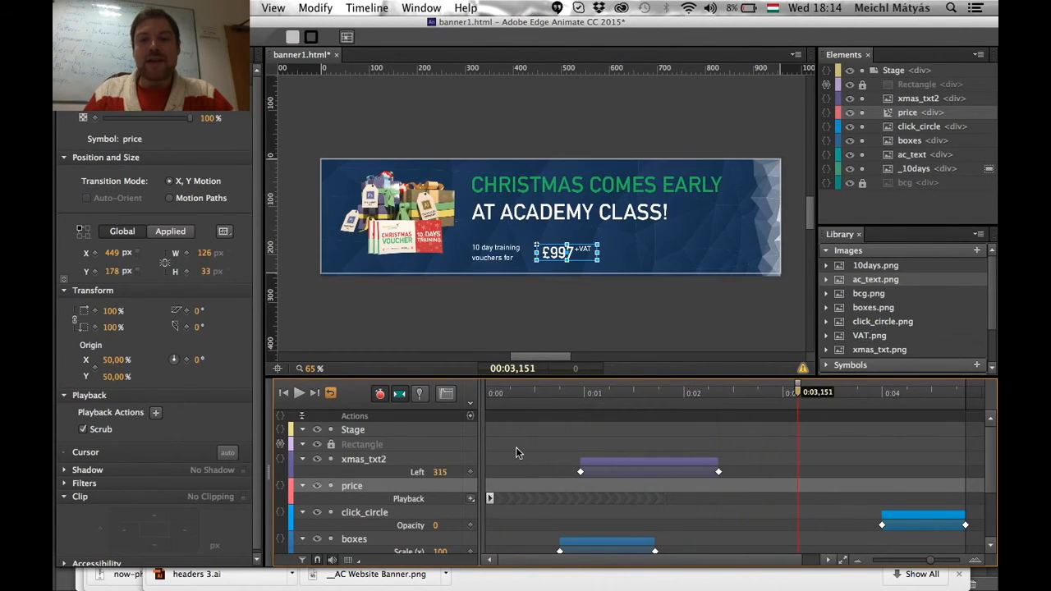
- Try a Stop playback command on the price symbol at 1.829 seconds, and return to the start of the timeline
left_click_drag(798, 392, 486, 392)
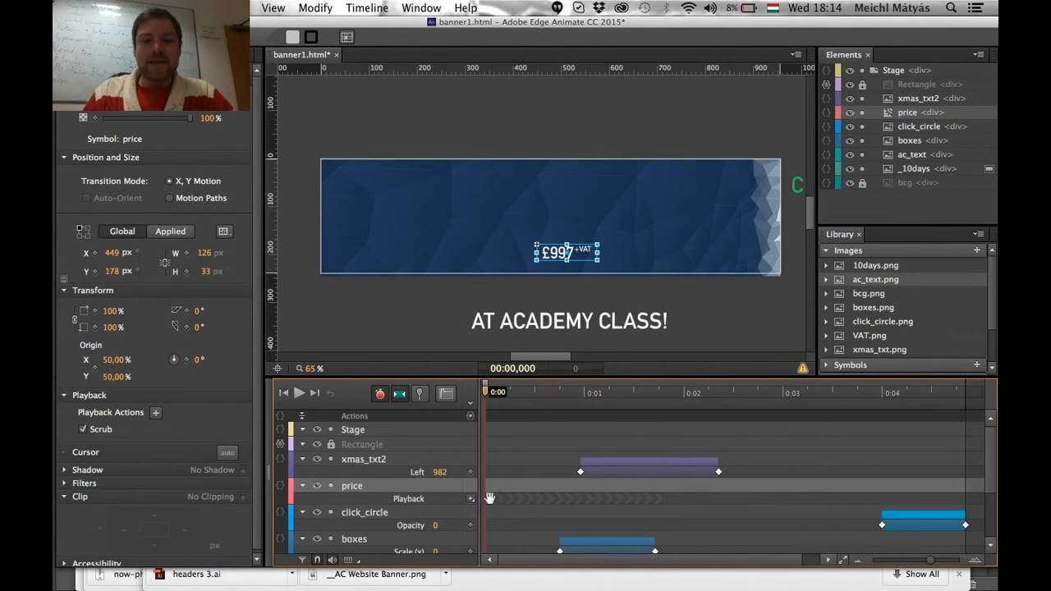
mouse_move(491, 499)
left_mouse_down()
mouse_move(620, 496)
mouse_move(490, 498)
left_mouse_up()
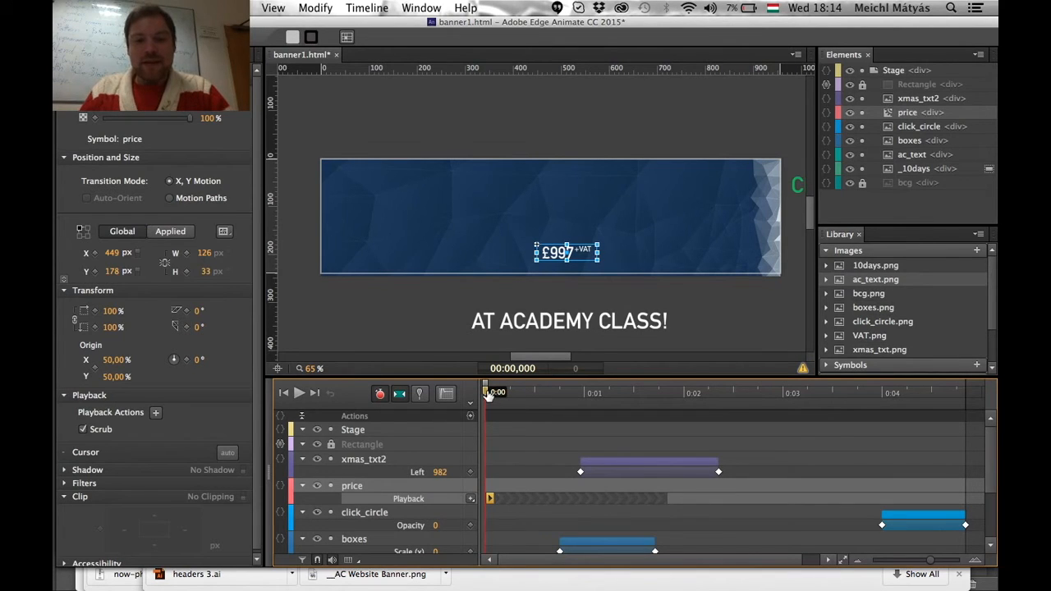
left_click_drag(491, 395, 665, 431)
left_click(472, 508)
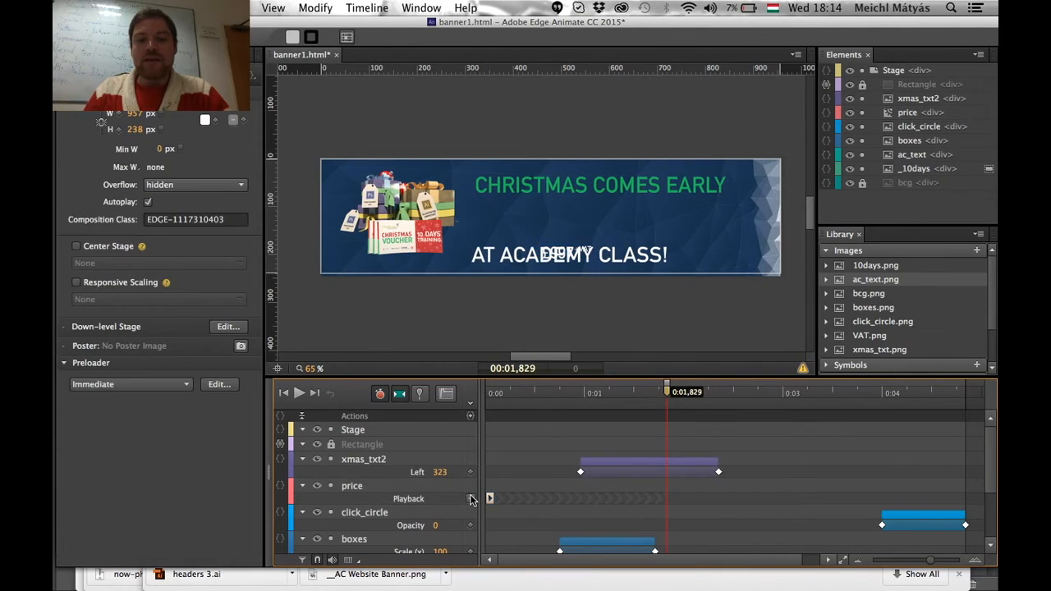
left_click(471, 499)
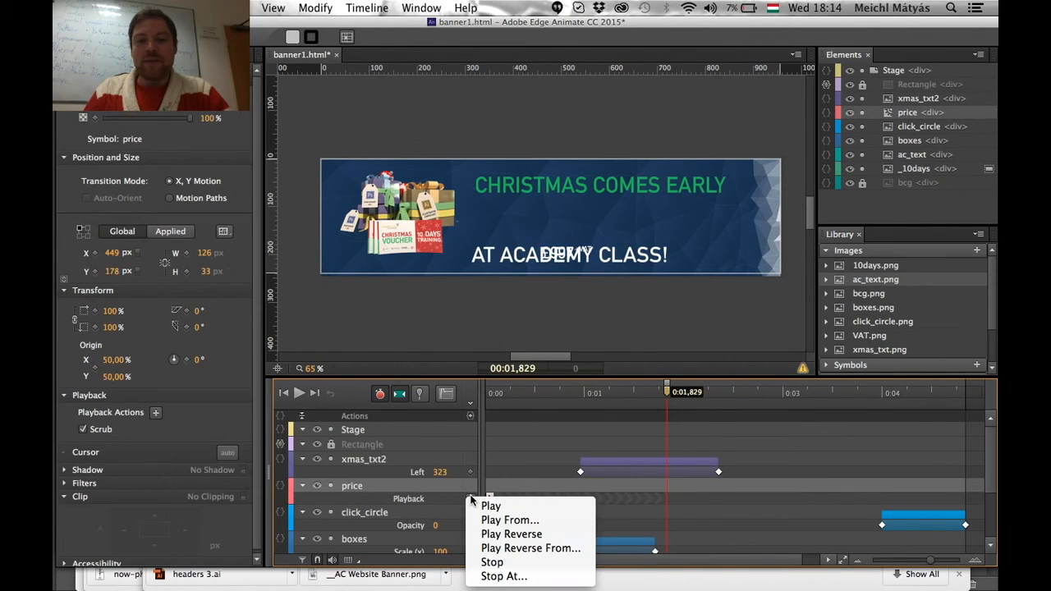
left_click(532, 563)
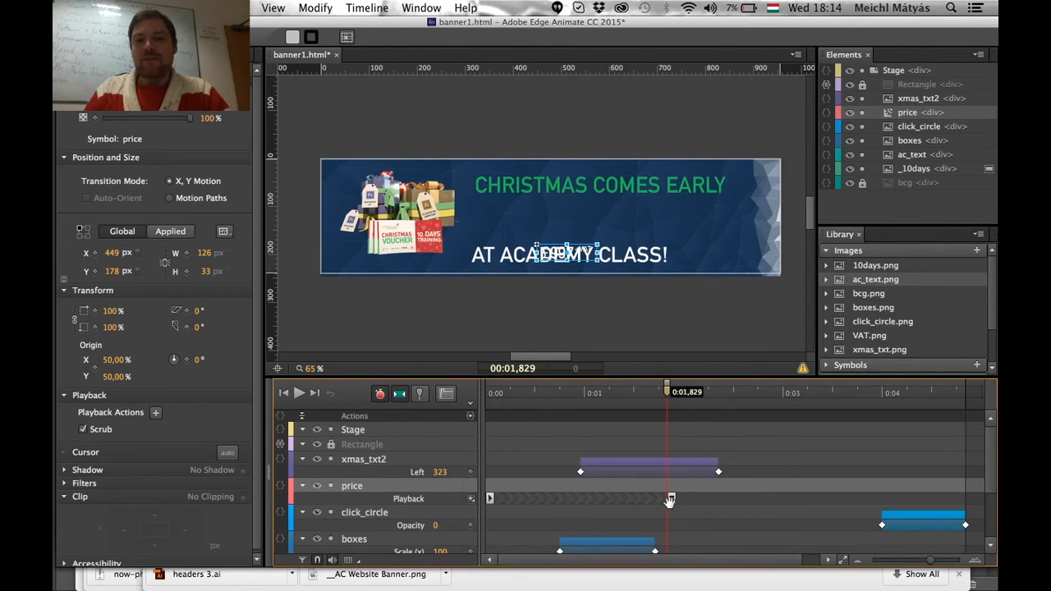
left_click_drag(669, 396, 647, 408)
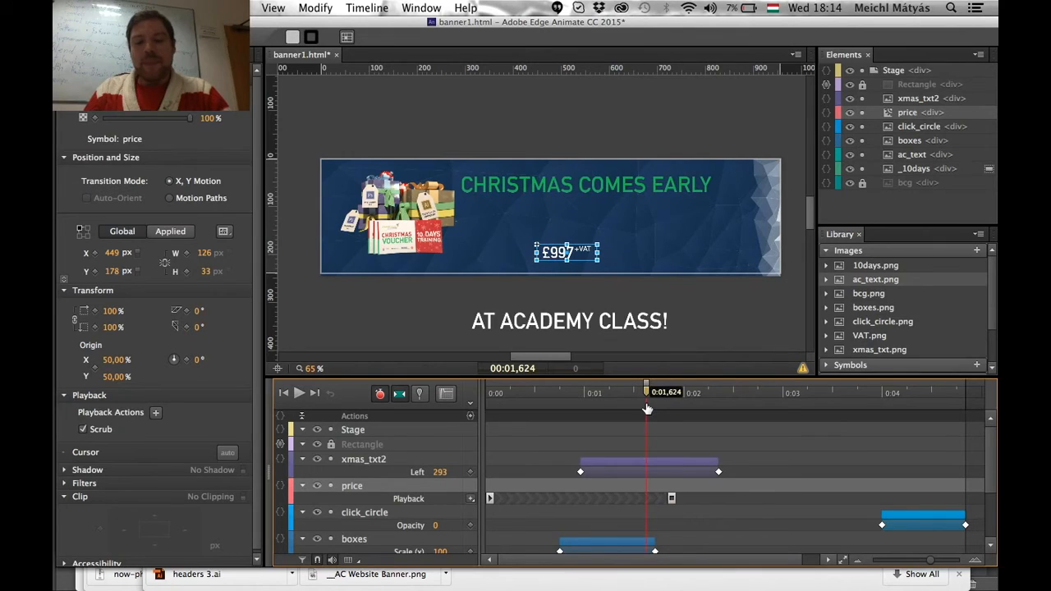
key("Home")
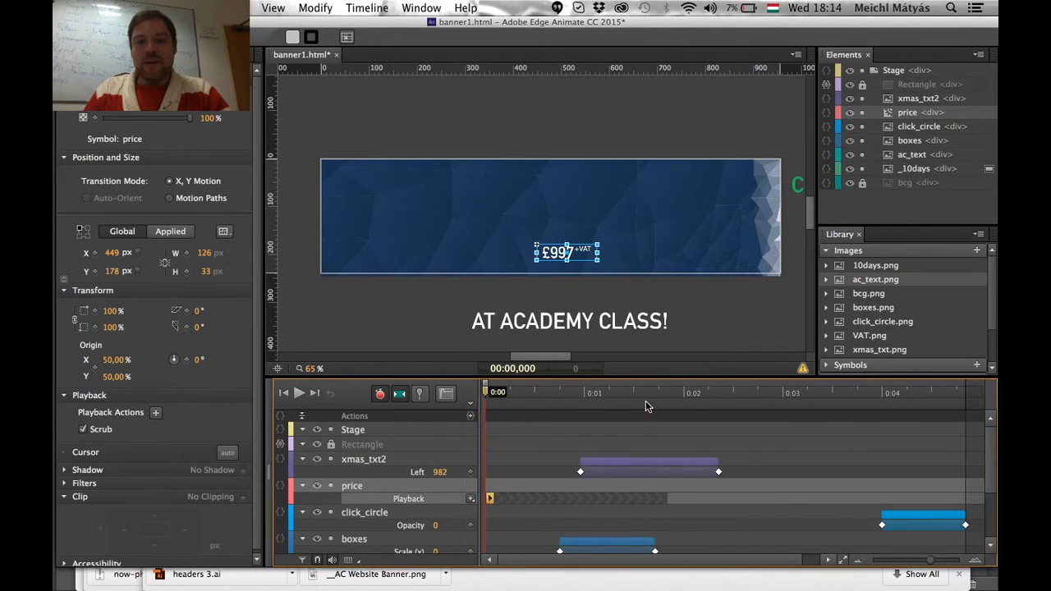
- Move the price symbol's Play command from 0 to about 3.25 seconds and play back the banner
left_click(472, 497)
left_click(490, 506)
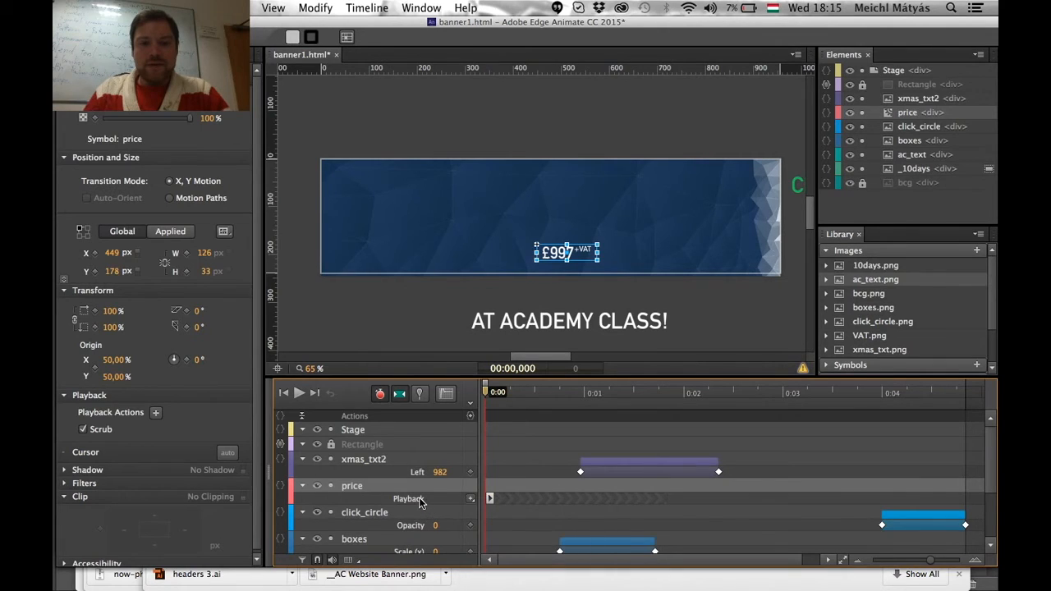
left_click(471, 499)
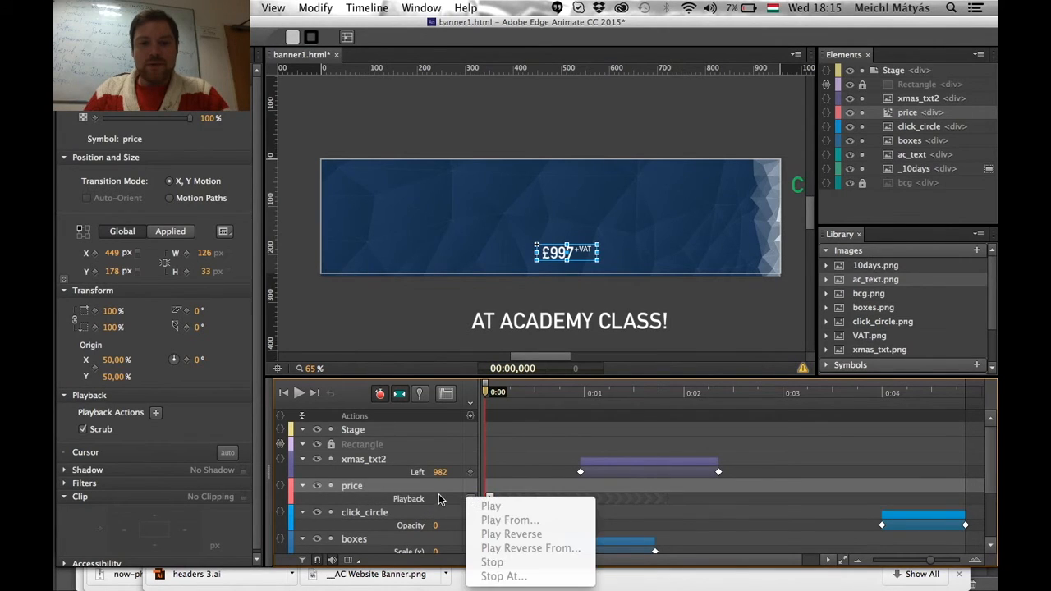
left_click(488, 499)
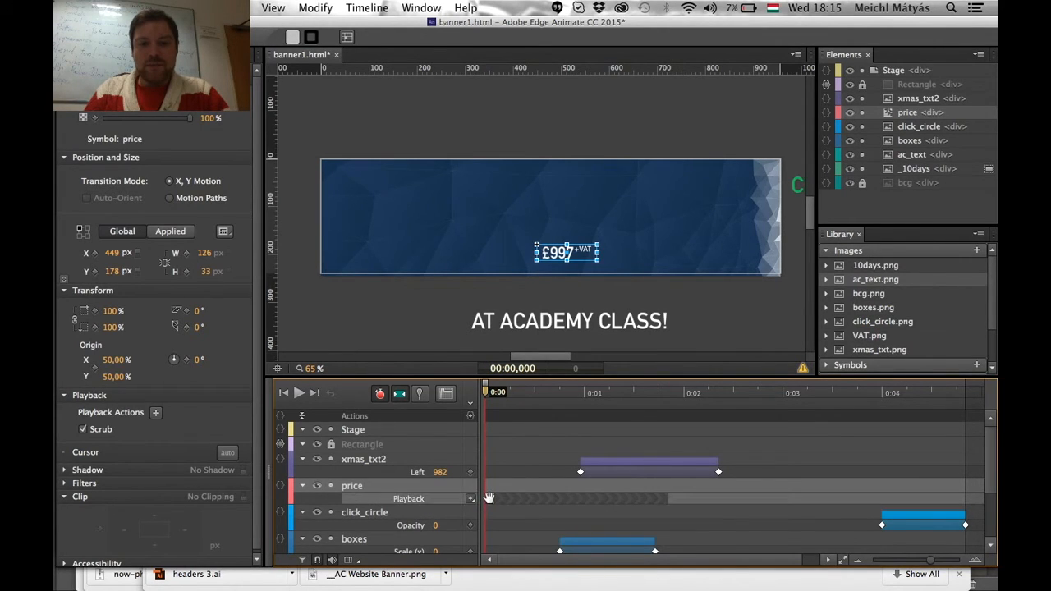
mouse_move(489, 499)
left_mouse_down()
mouse_move(824, 497)
mouse_move(811, 498)
left_mouse_up()
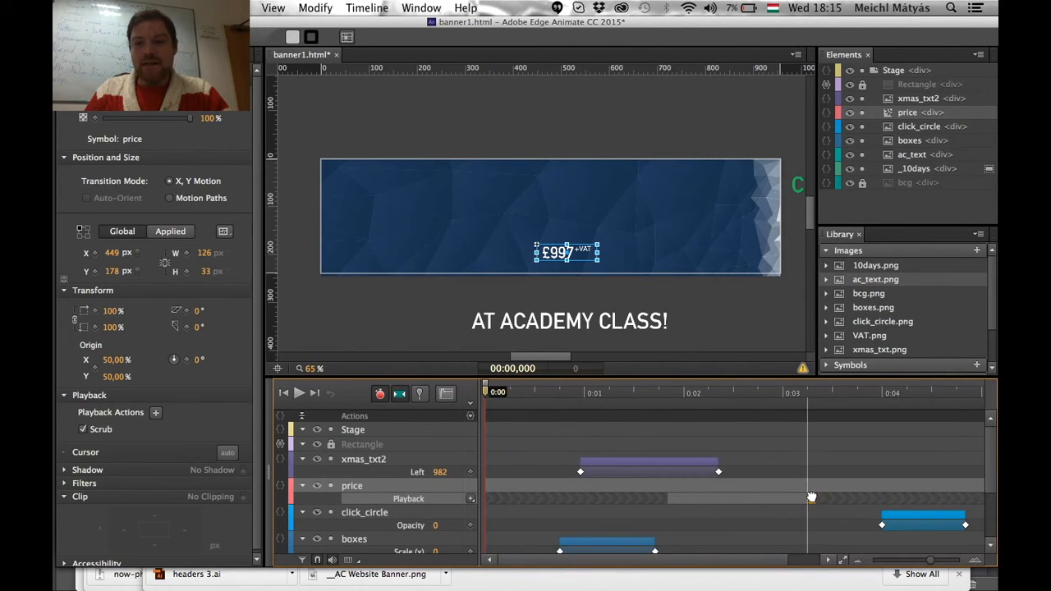
key("space")
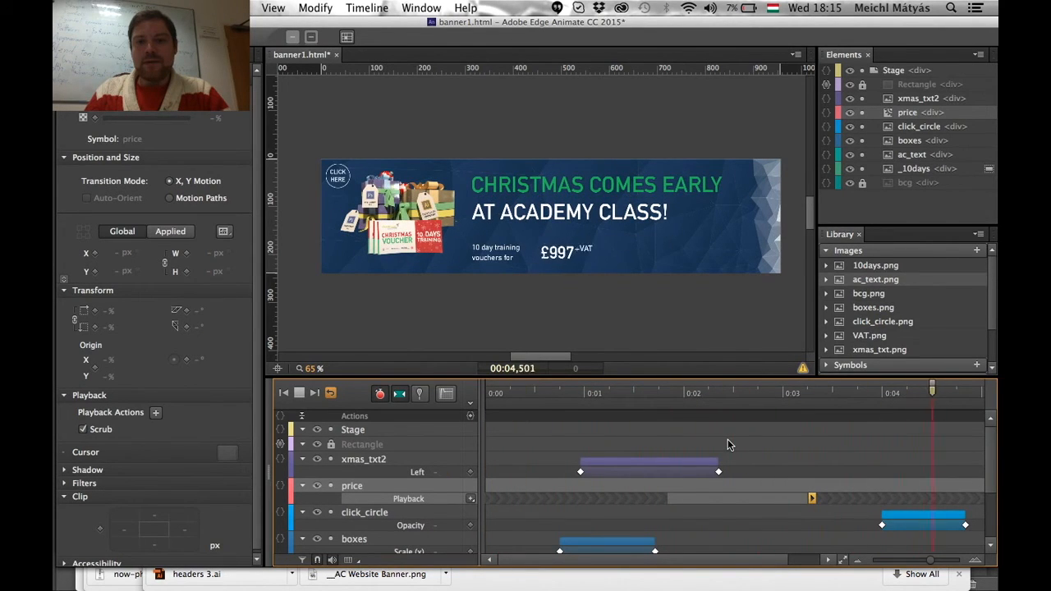
- Set the price symbol's display to On at 3.25 seconds
left_click_drag(973, 393, 807, 460)
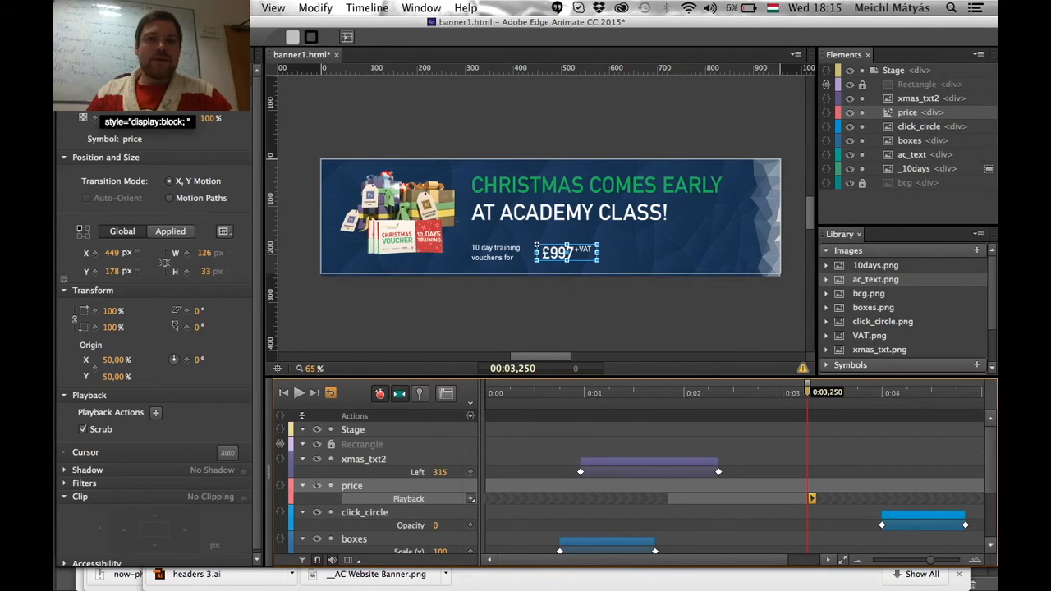
left_click(136, 117)
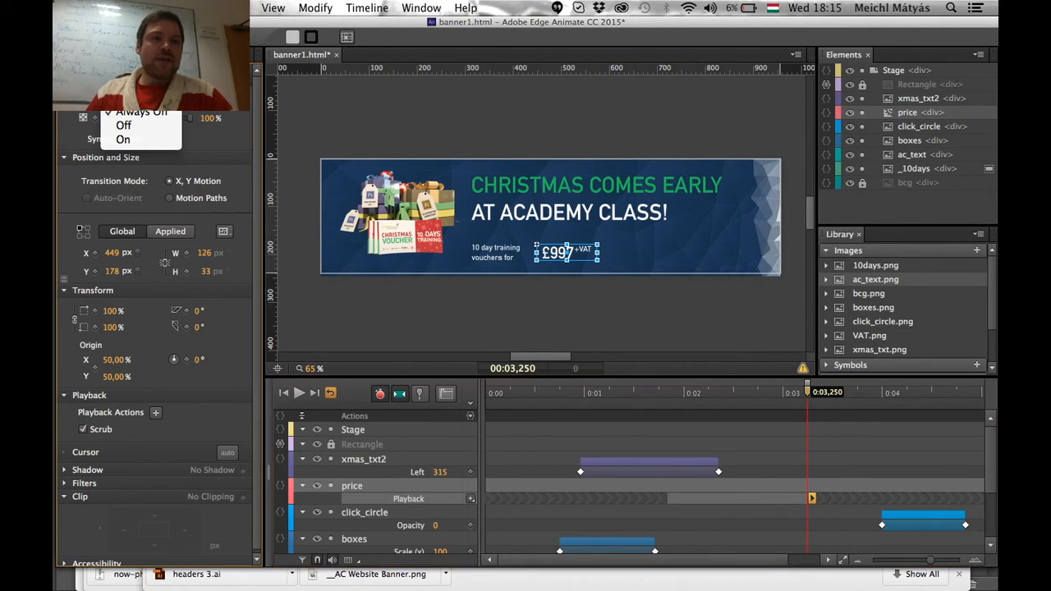
left_click(124, 139)
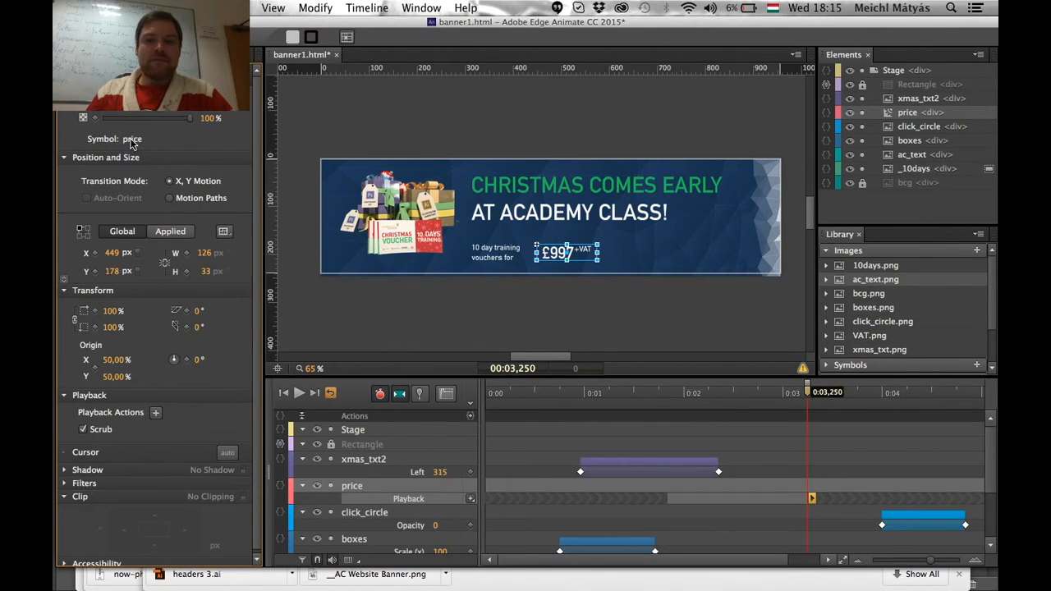
- Try turning the price symbol's display Off at 3.25 seconds, undo it, and scrub back to 1.829 seconds
left_click(131, 117)
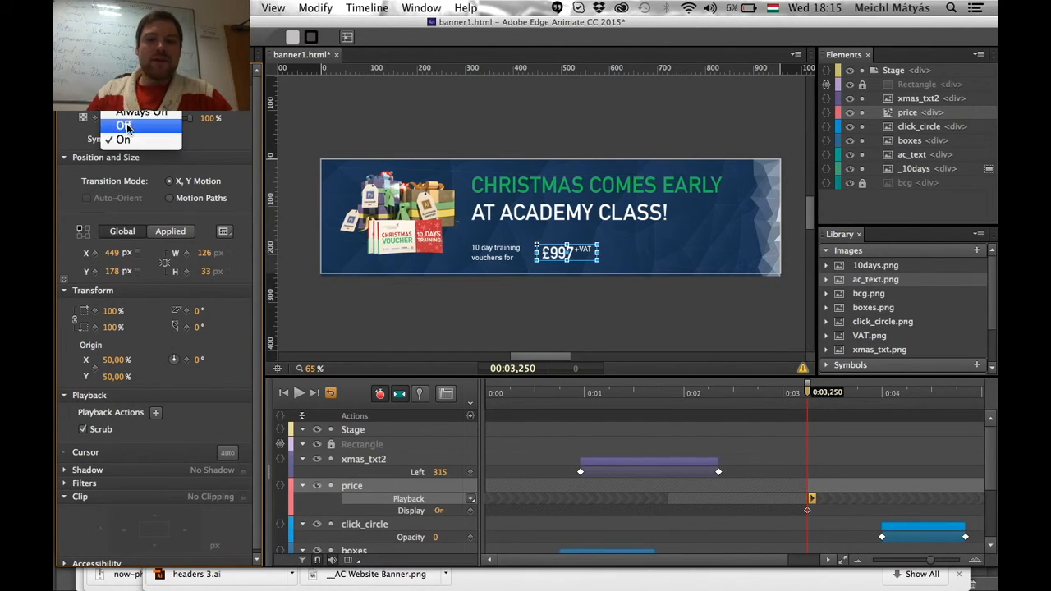
left_click(127, 129)
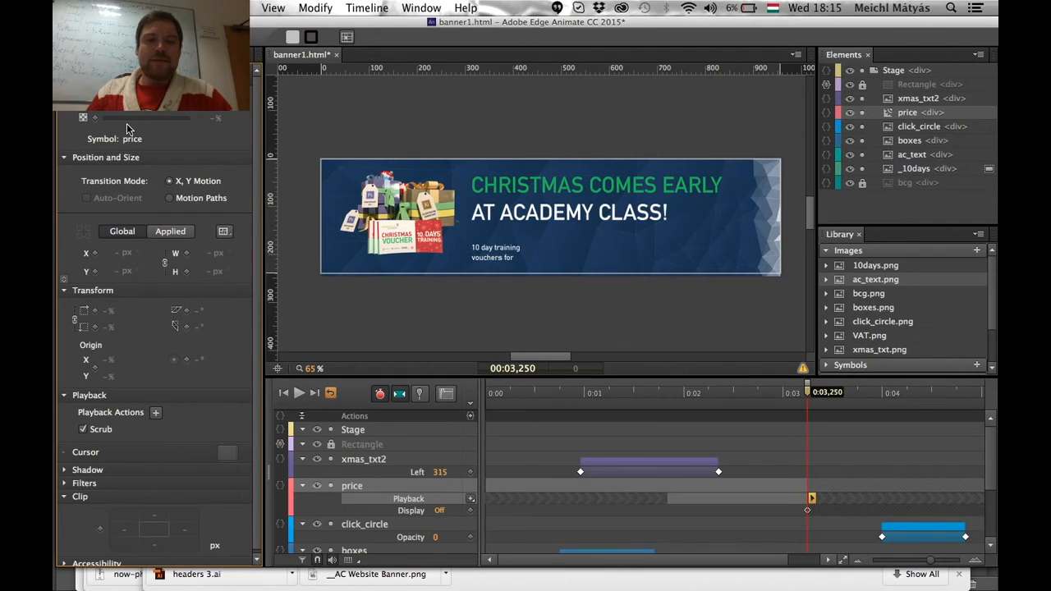
key("super+z")
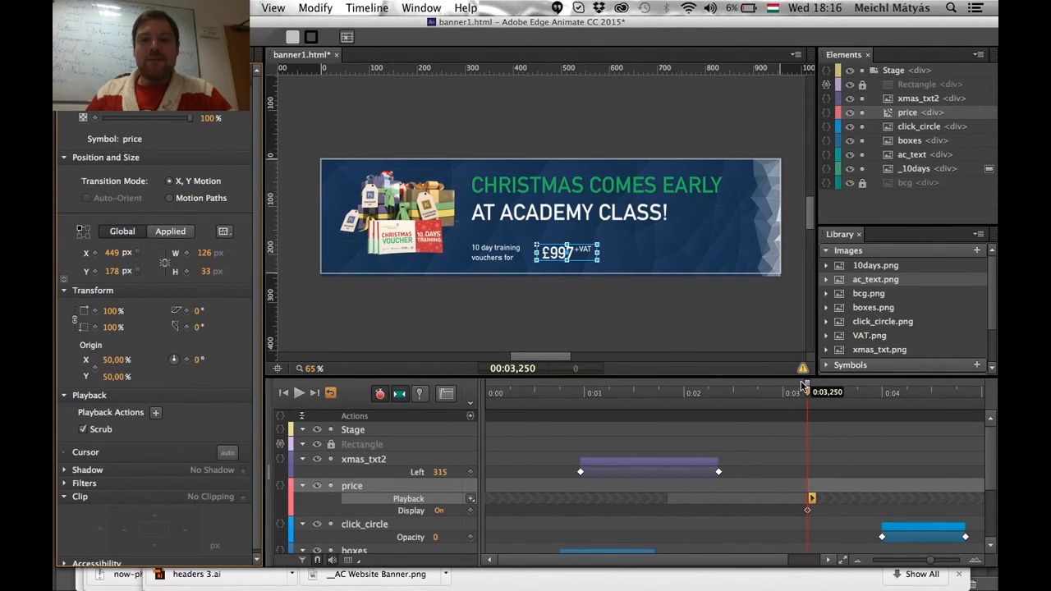
left_click_drag(807, 393, 807, 416)
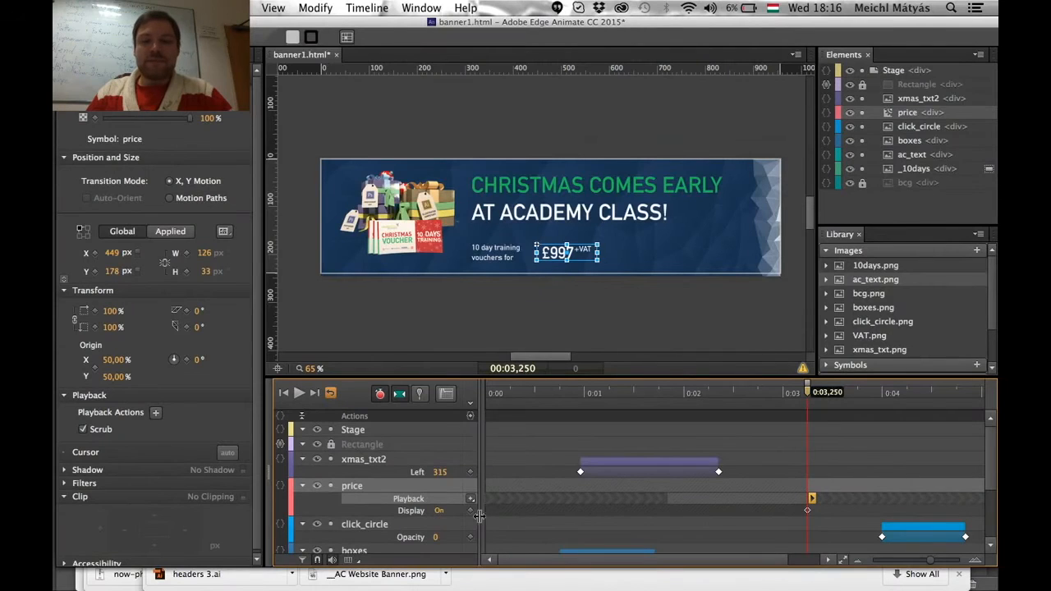
left_click_drag(808, 392, 665, 408)
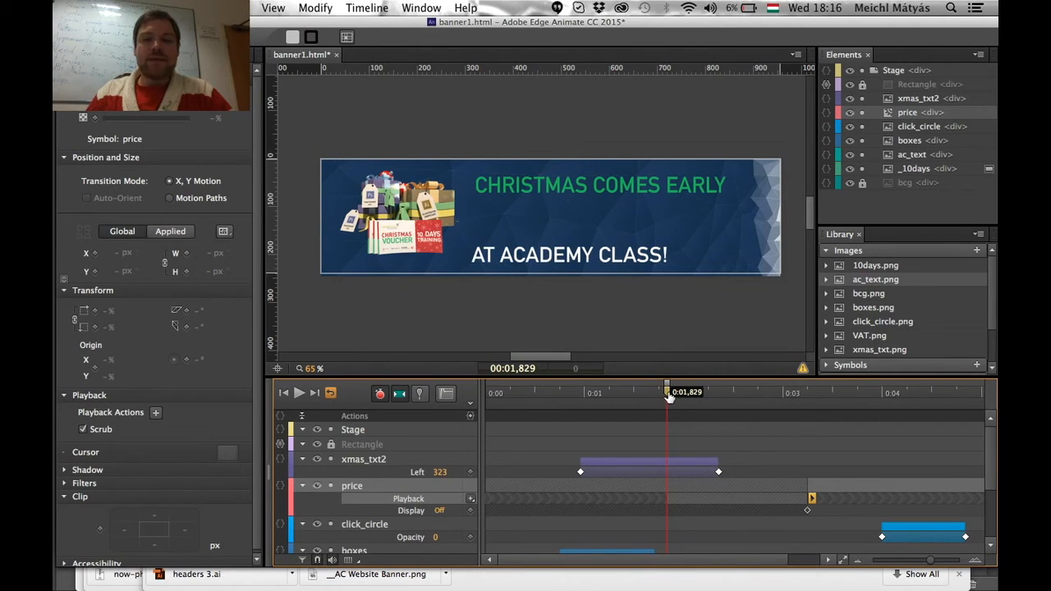
- Scrub the timeline back and forth across 3.25 seconds to check when the price symbol appears
left_click_drag(667, 398, 844, 424)
left_click(843, 392)
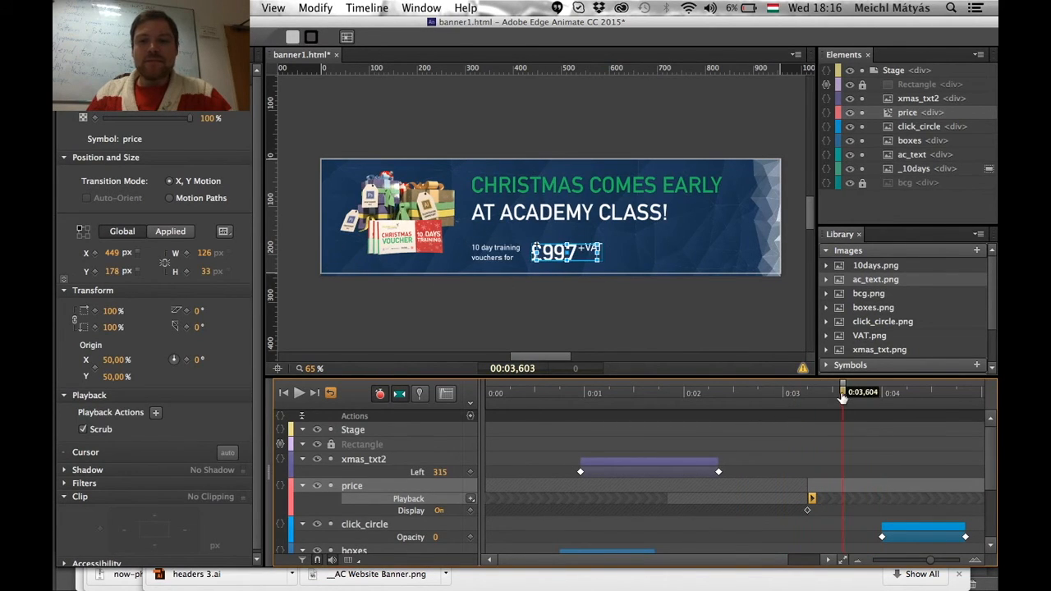
left_click(821, 395)
left_click(814, 394)
left_click(804, 392)
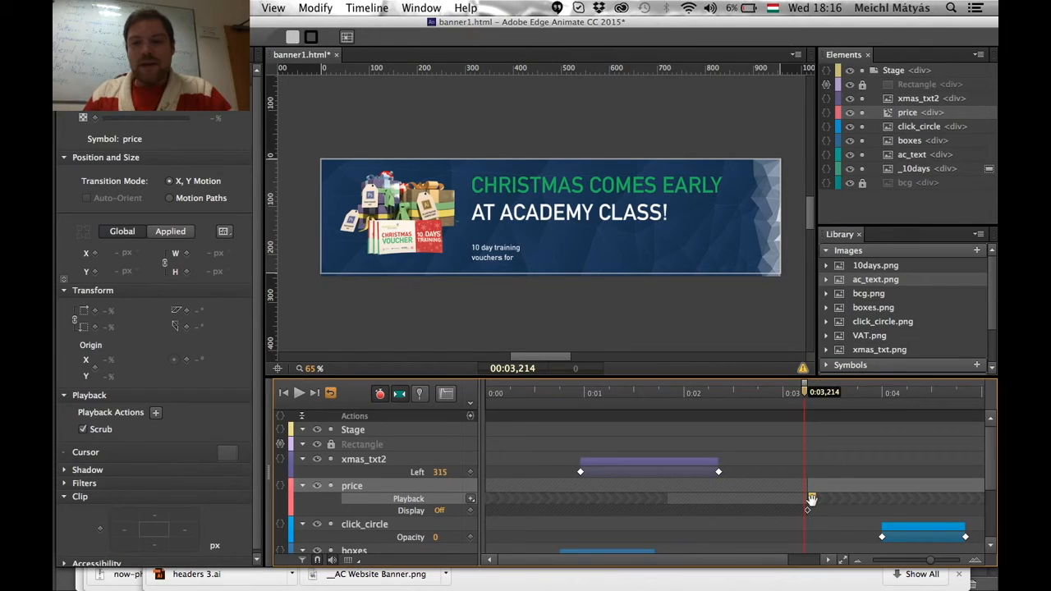
- Fade the price symbol in from 0% to 100% opacity over 0.750 seconds, starting at 3.25 seconds
left_click(809, 394)
left_click_drag(809, 394, 812, 394)
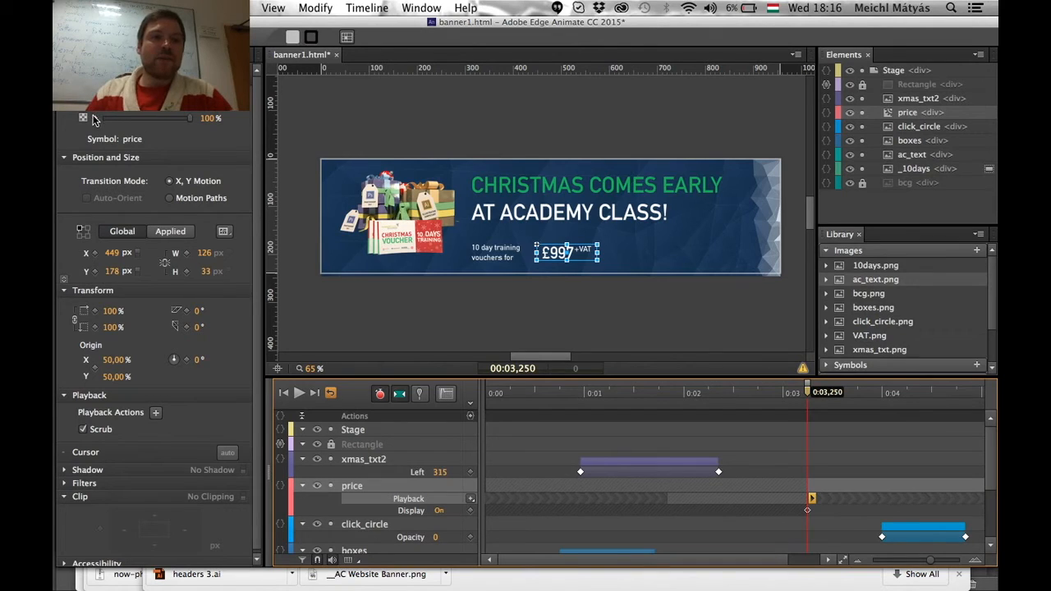
left_click(418, 396)
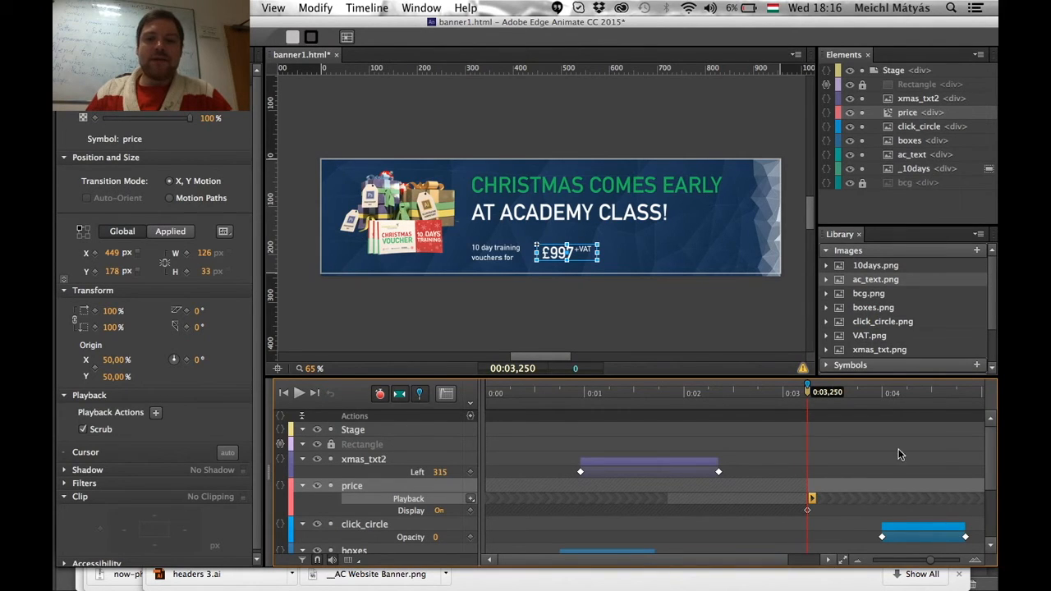
left_click_drag(810, 387, 881, 383)
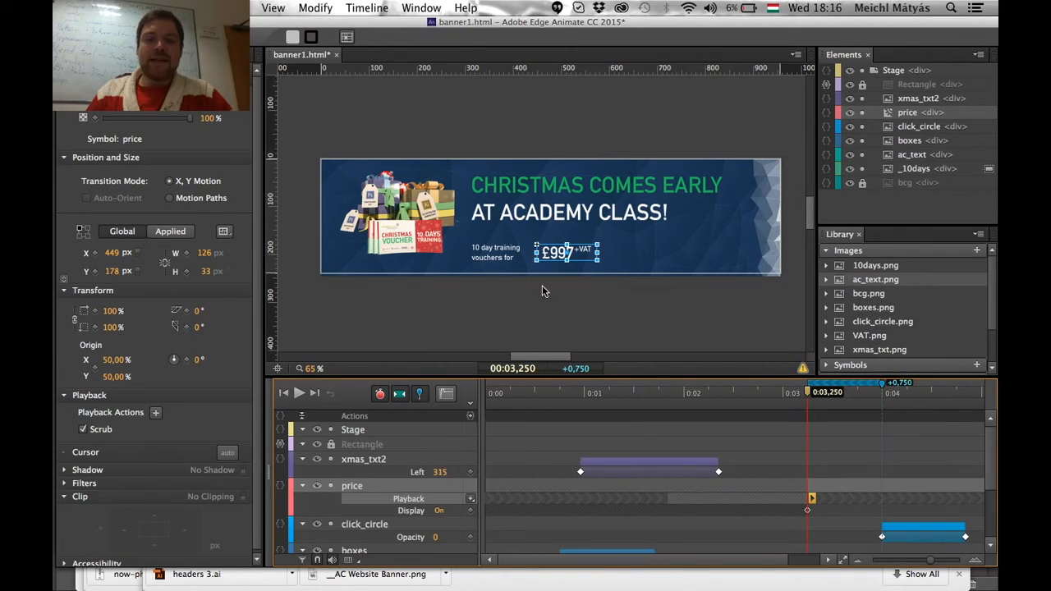
left_click_drag(114, 121, 59, 120)
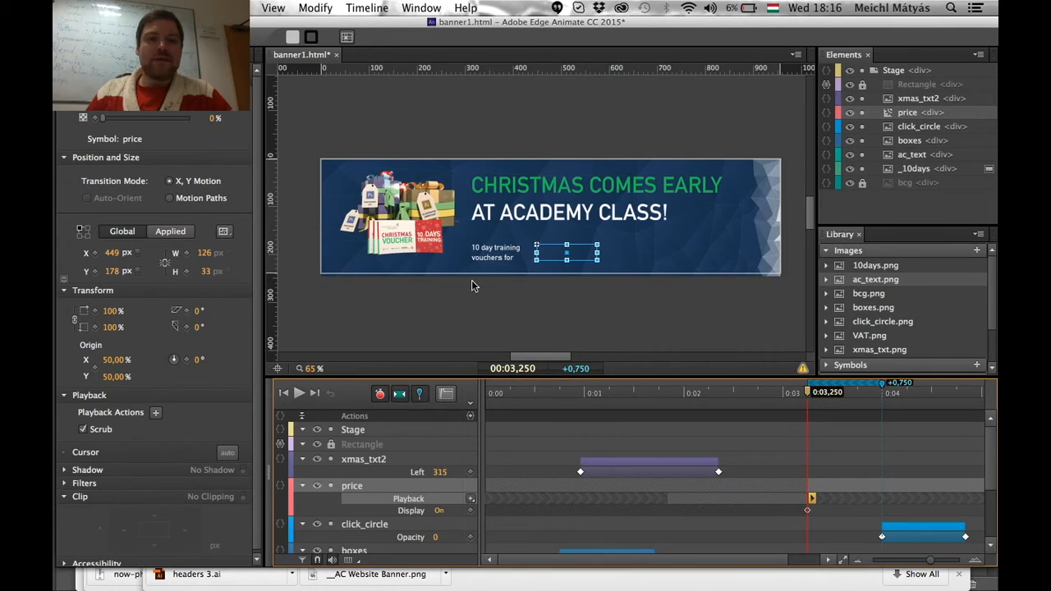
- Play back the banner's timeline and preview the banner in the web browser
left_click(560, 320)
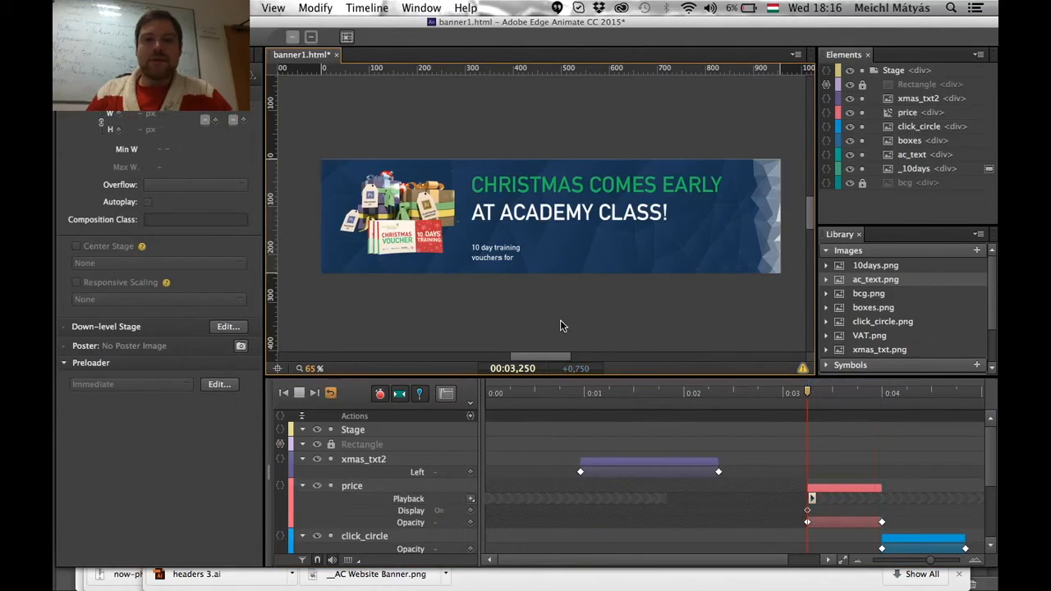
key("space")
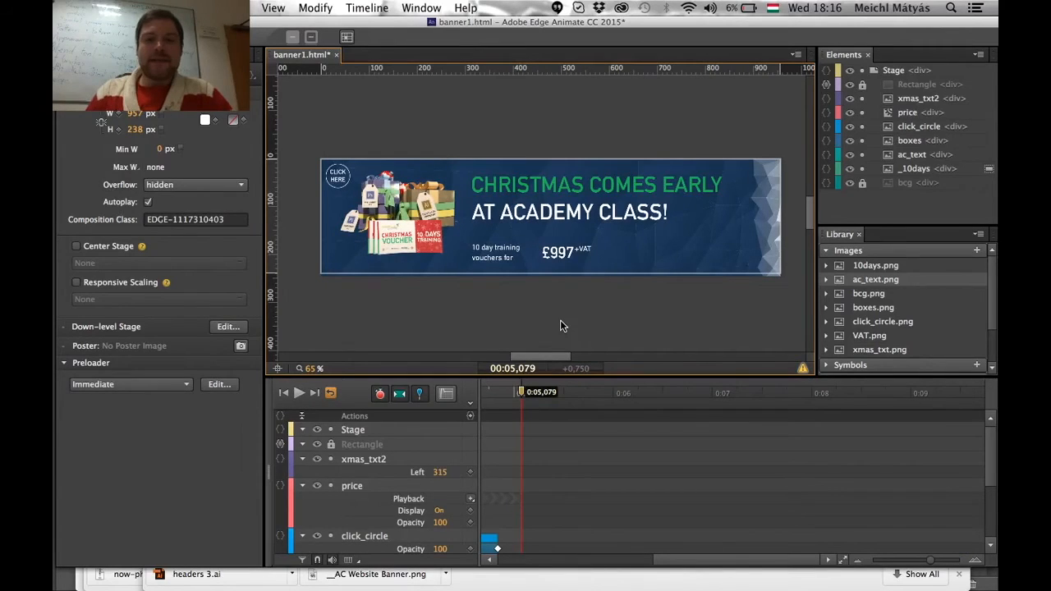
key("super+Return")
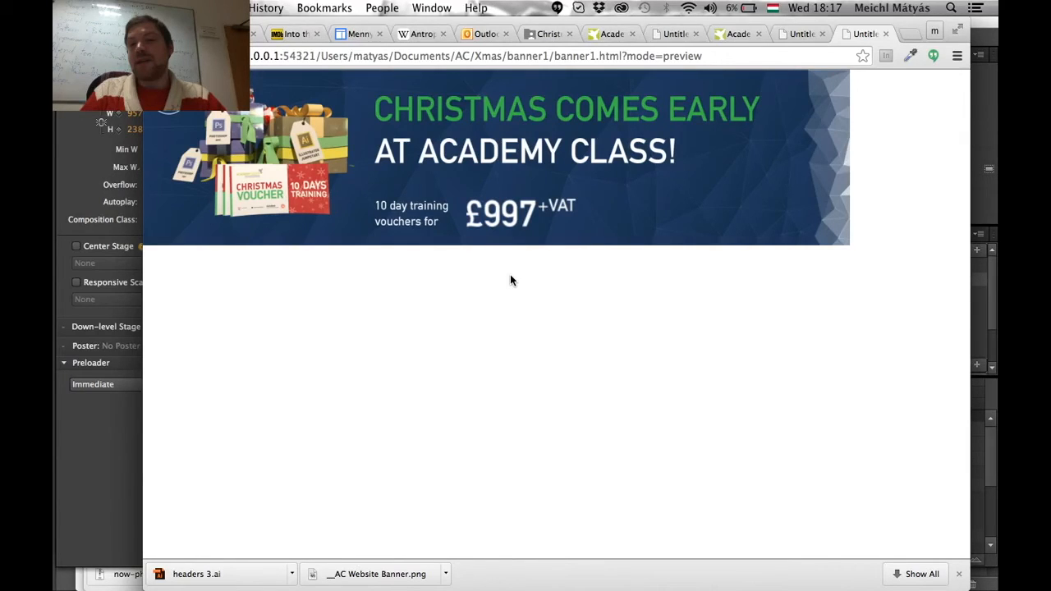
- Switch to Photoshop, make the flake1 layer visible, and rename it flake1.png to generate it as an image asset
key("super+Tab")
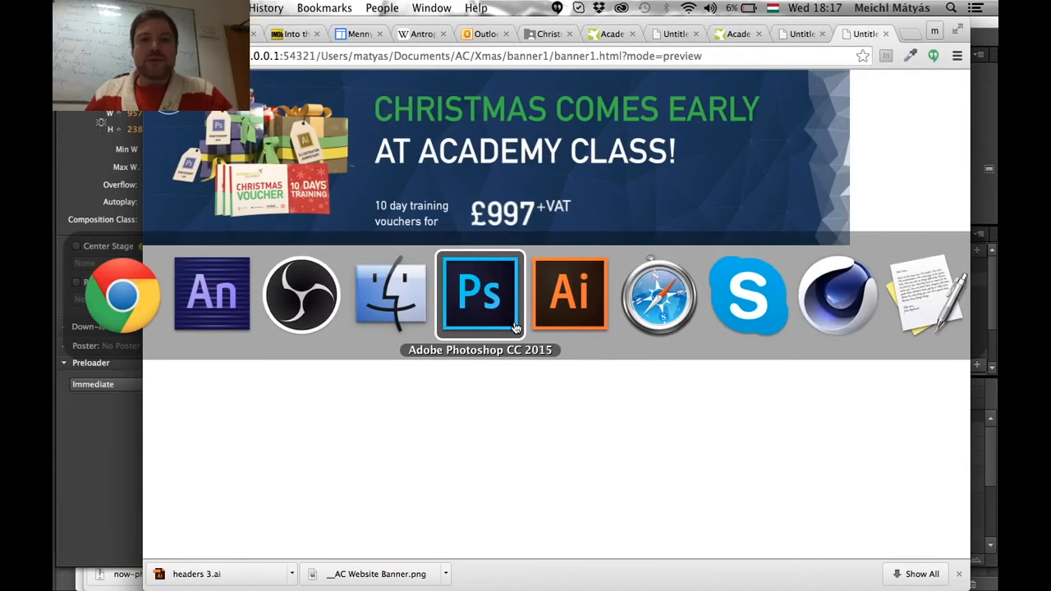
left_click(516, 327)
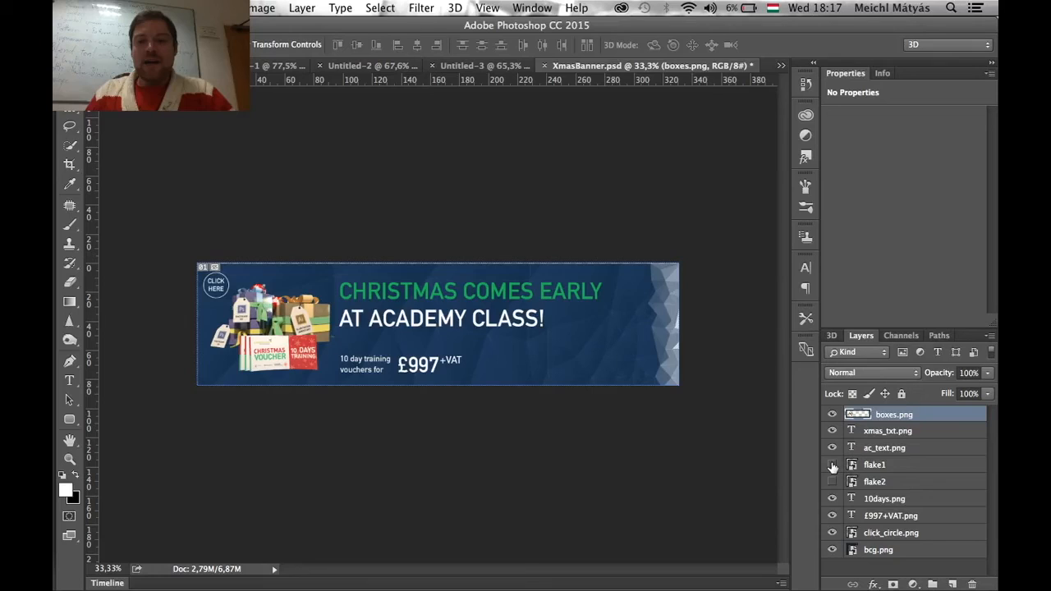
left_click(833, 464)
left_click(875, 467)
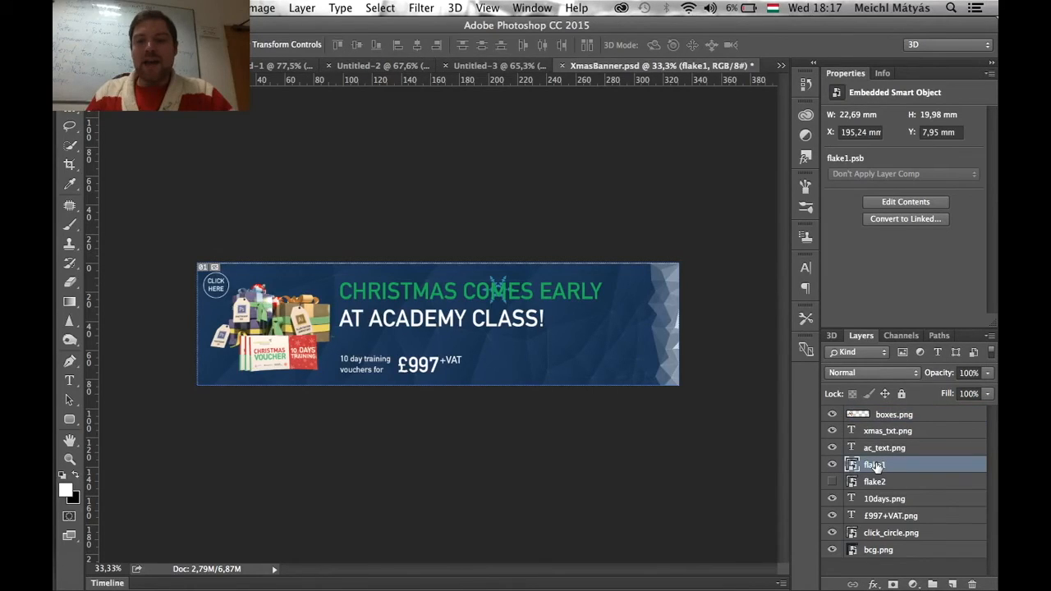
double_click(875, 465)
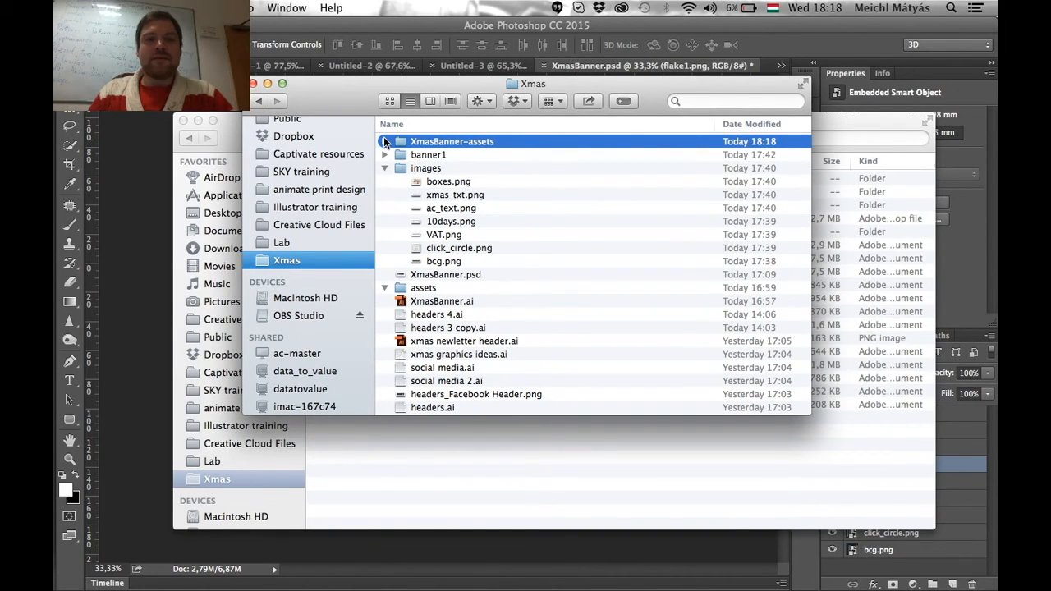
- Bring flake1.png from the XmasBanner-assets folder into the Edge Animate banner and move it up over the headline text
left_click(385, 142)
left_click(492, 156)
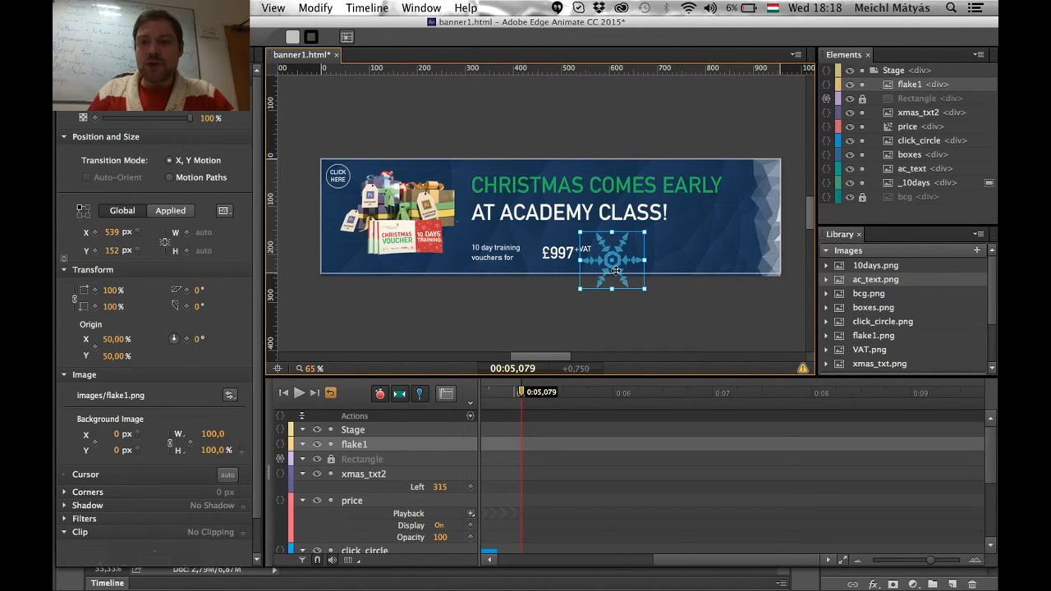
left_click_drag(615, 271, 619, 210)
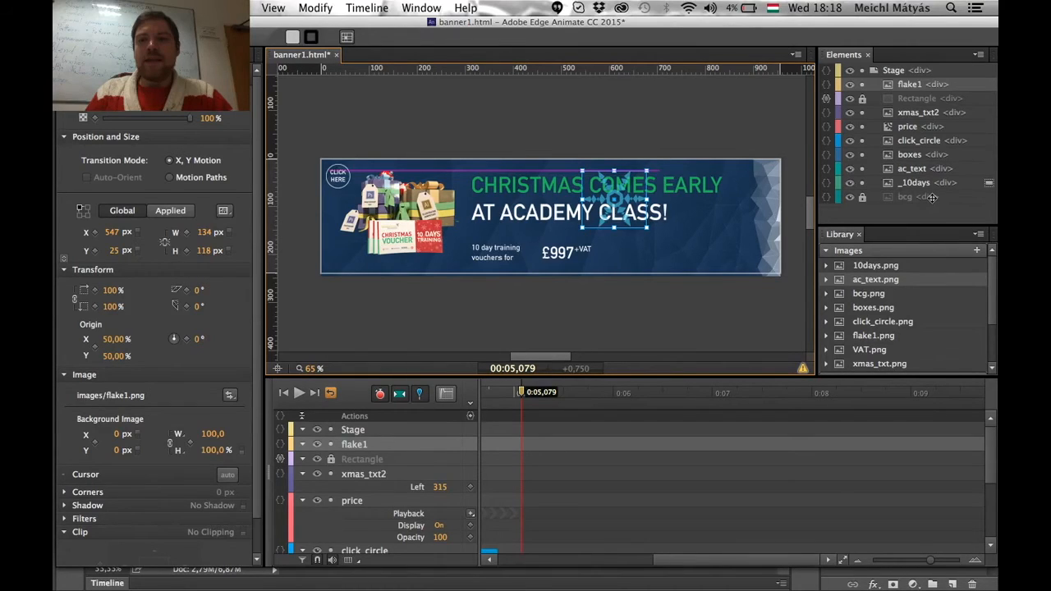
- Order flake1 directly above bcg, shrink it to 84 by 74 px, and place it at X 720, Y 93
left_click_drag(932, 197, 932, 193)
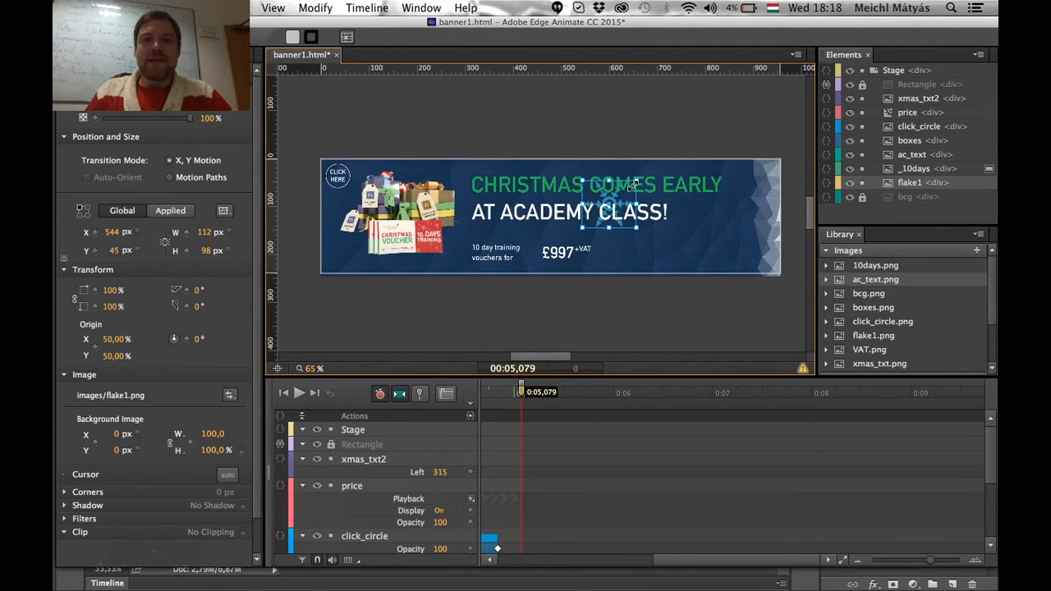
left_click_drag(633, 185, 708, 258)
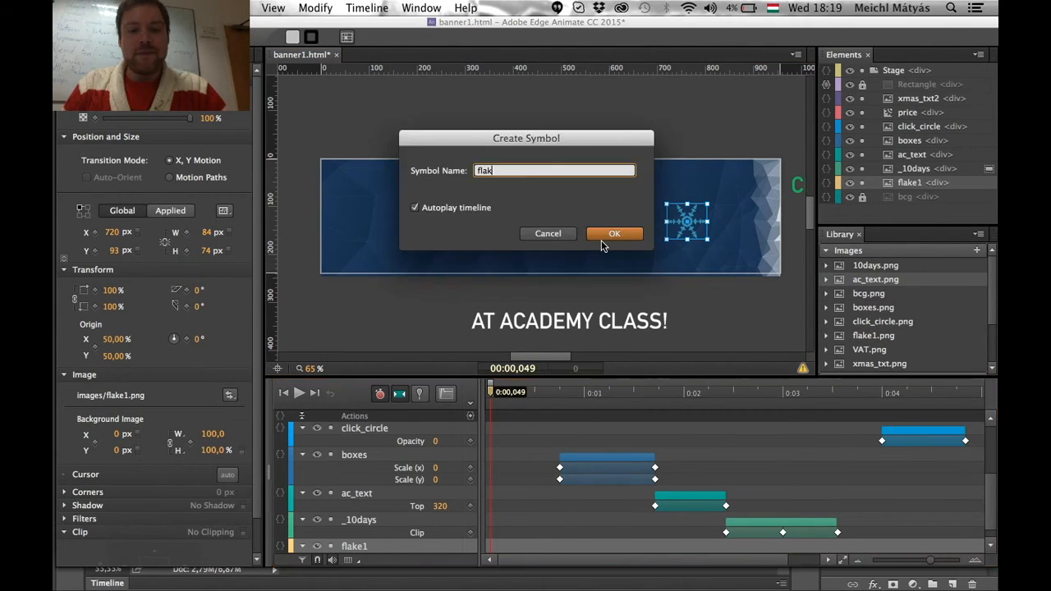
- Convert the snowflake into an autoplaying symbol named flake1 and open it for editing
type("k")
left_click(614, 234)
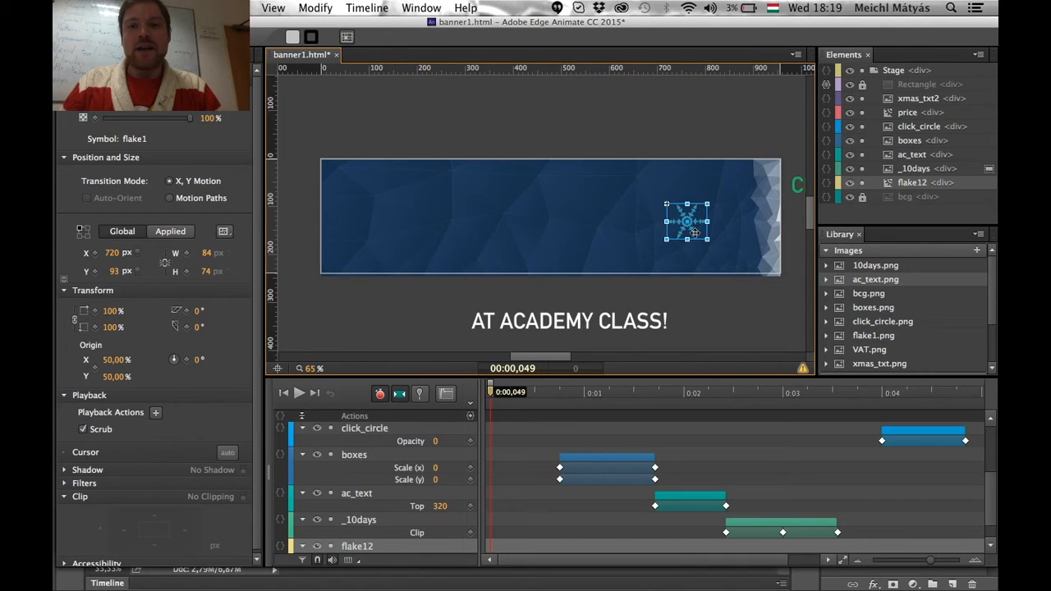
double_click(694, 233)
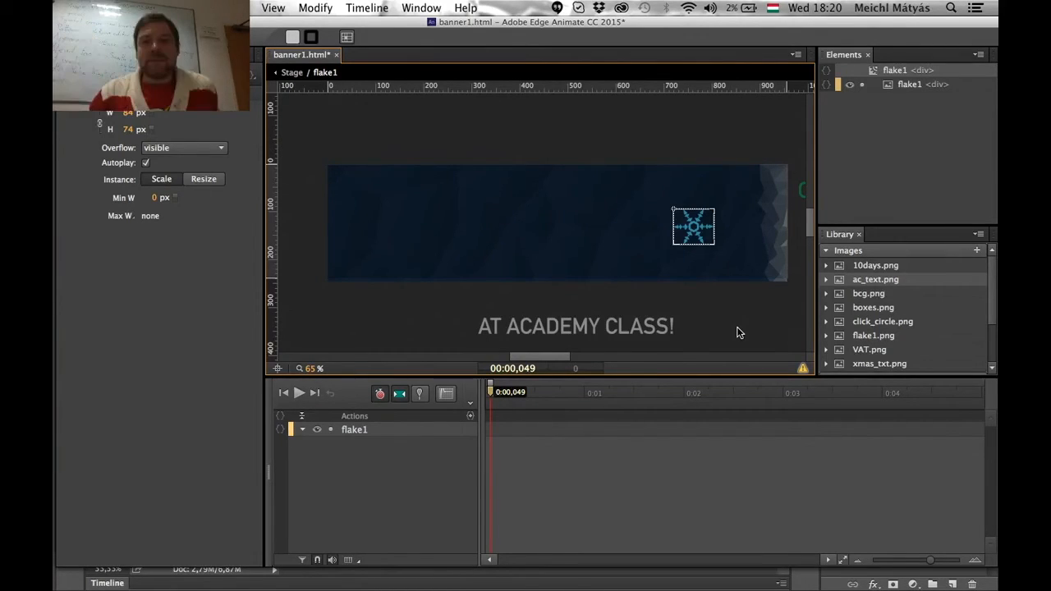
- Animate the snowflake inside the symbol from Top 191 px to 0 px over 1.201 seconds with Ease Out Quad easing
left_click(697, 228)
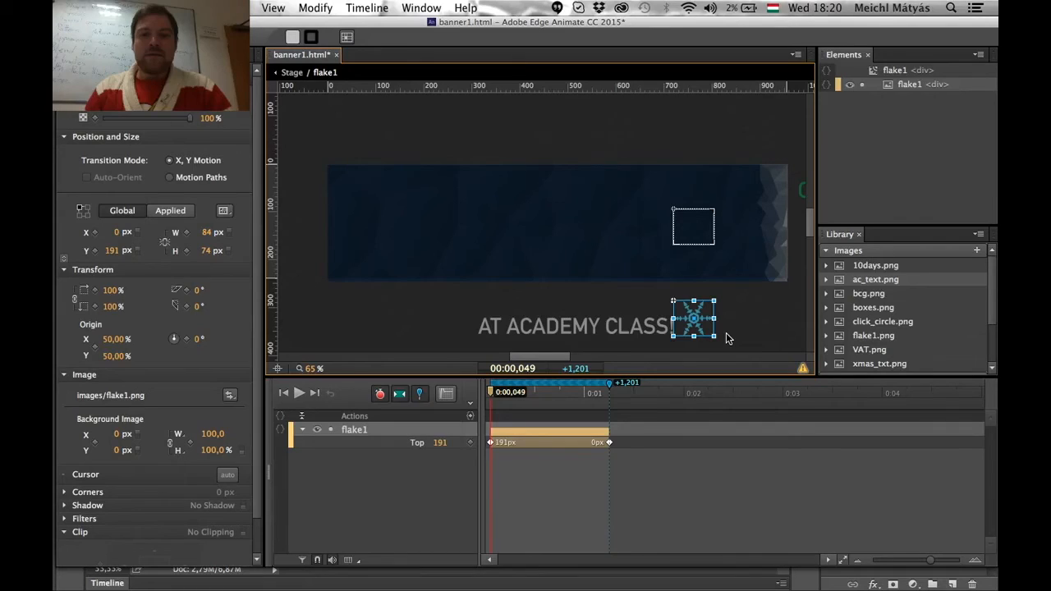
left_click(569, 395)
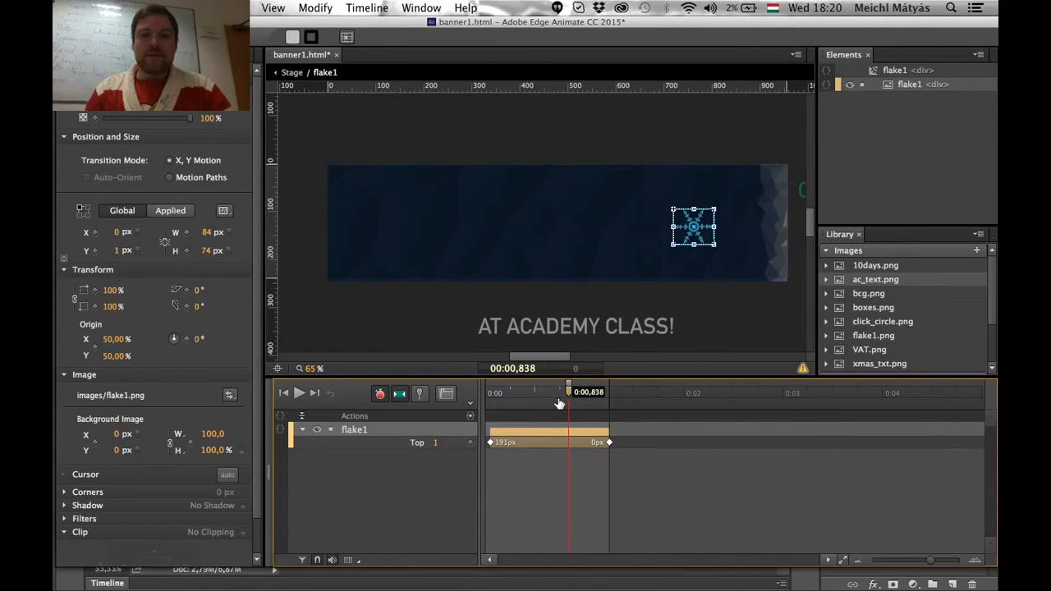
left_click(541, 435)
left_click(445, 394)
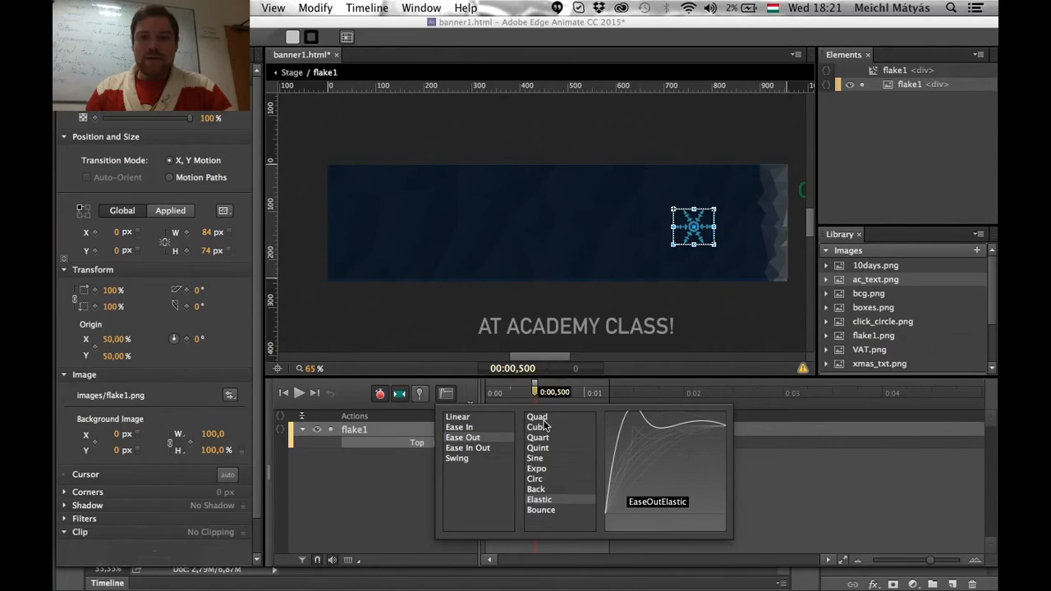
key("space")
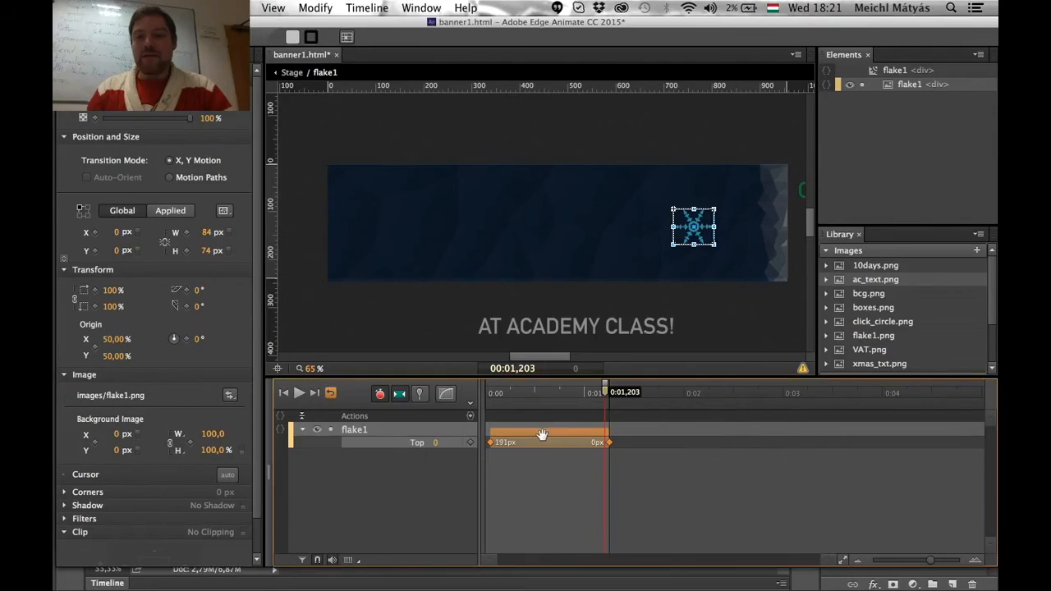
- Invert the snowflake's transition so it moves from Top 0 px to 191 px, and scrub through it
right_click(542, 434)
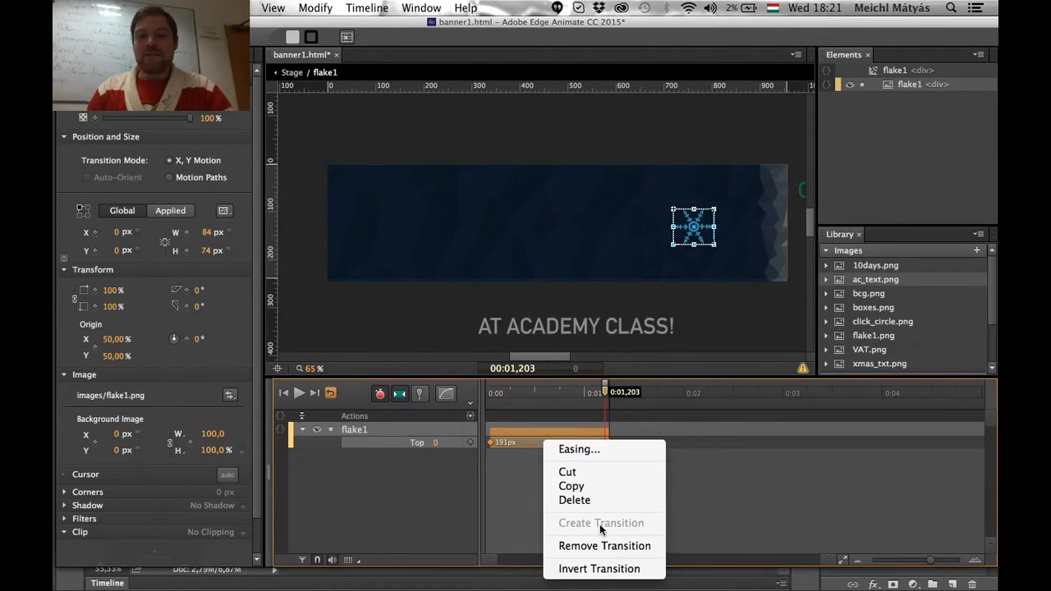
left_click(611, 419)
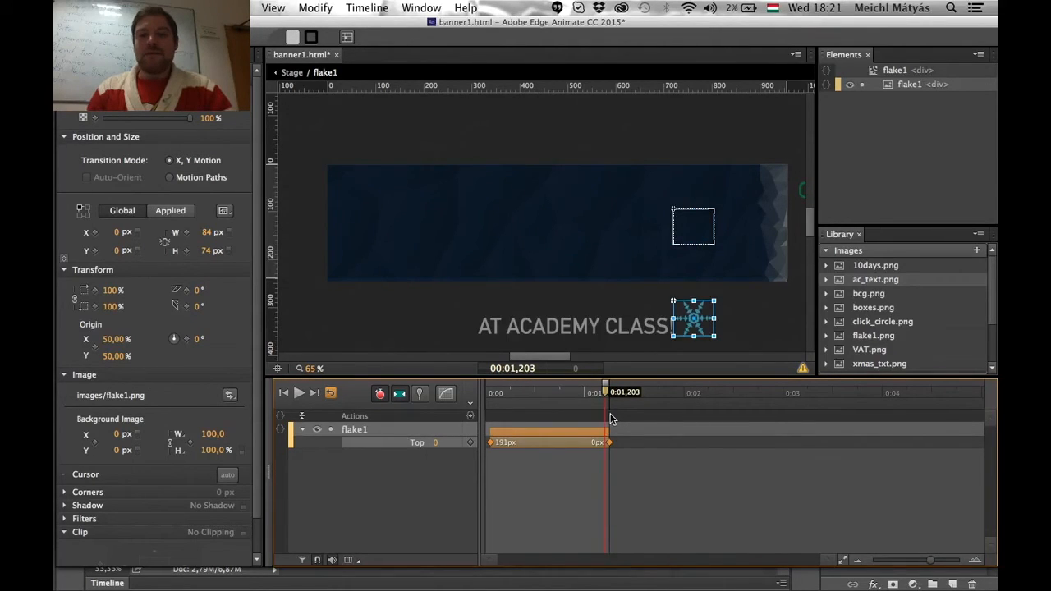
left_click_drag(606, 394, 517, 401)
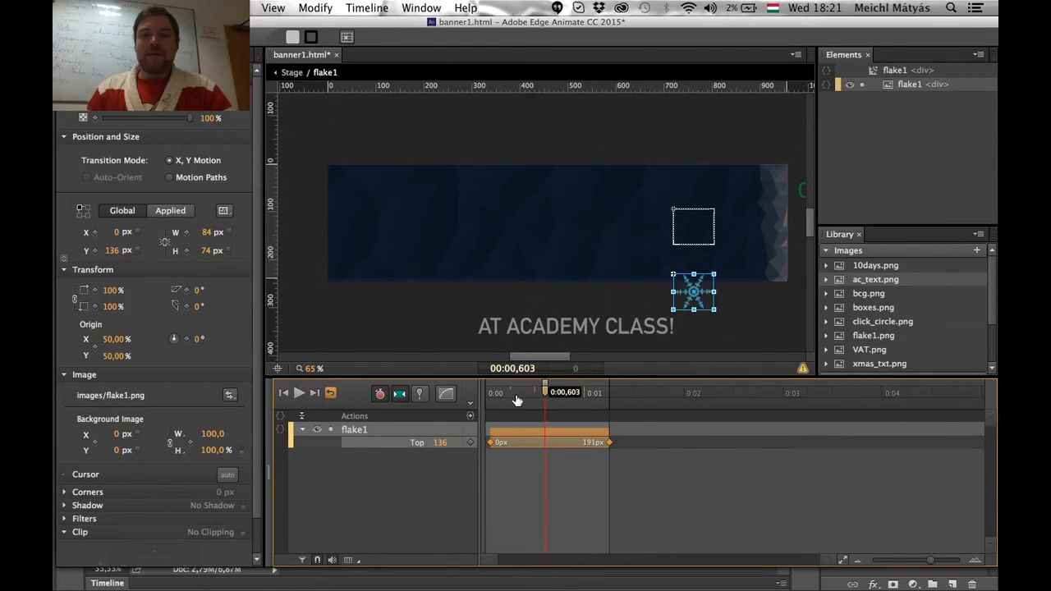
- Move the snowflake above the banner to Top -201 px at the transition's start and delete its Left keyframe
left_click(492, 394)
left_click_drag(692, 141, 692, 129)
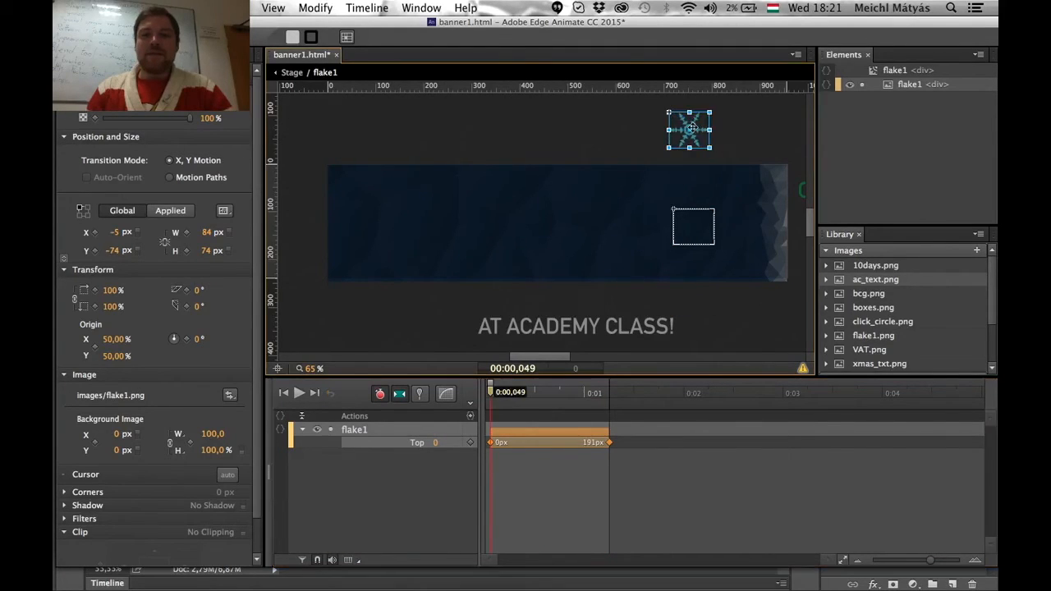
left_click(732, 312)
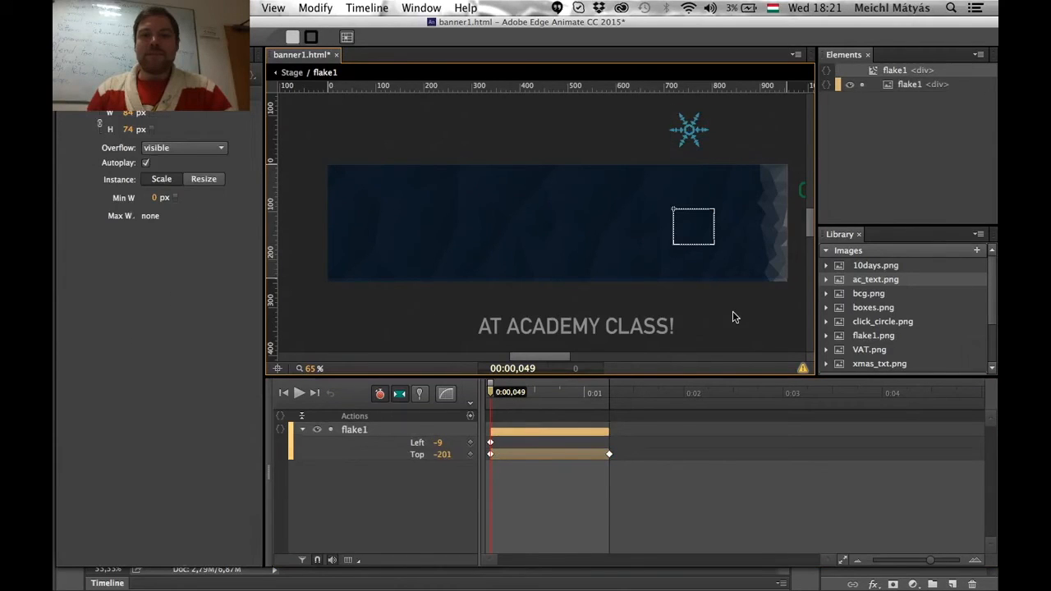
left_click(493, 454)
key("Delete")
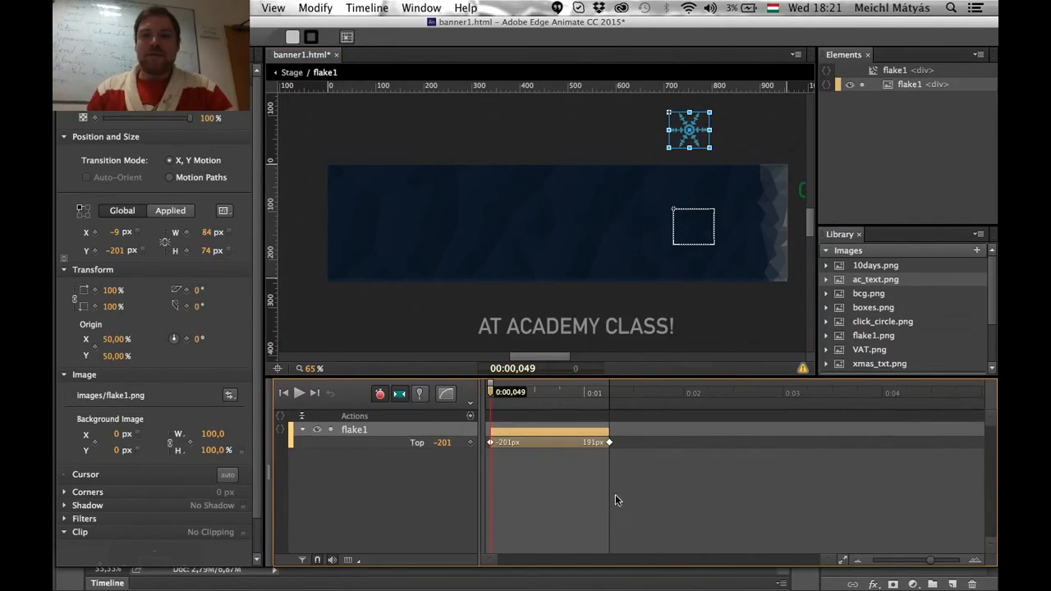
- Play back the snowflake's fall and extend its transition to end at about 4 seconds
key("space")
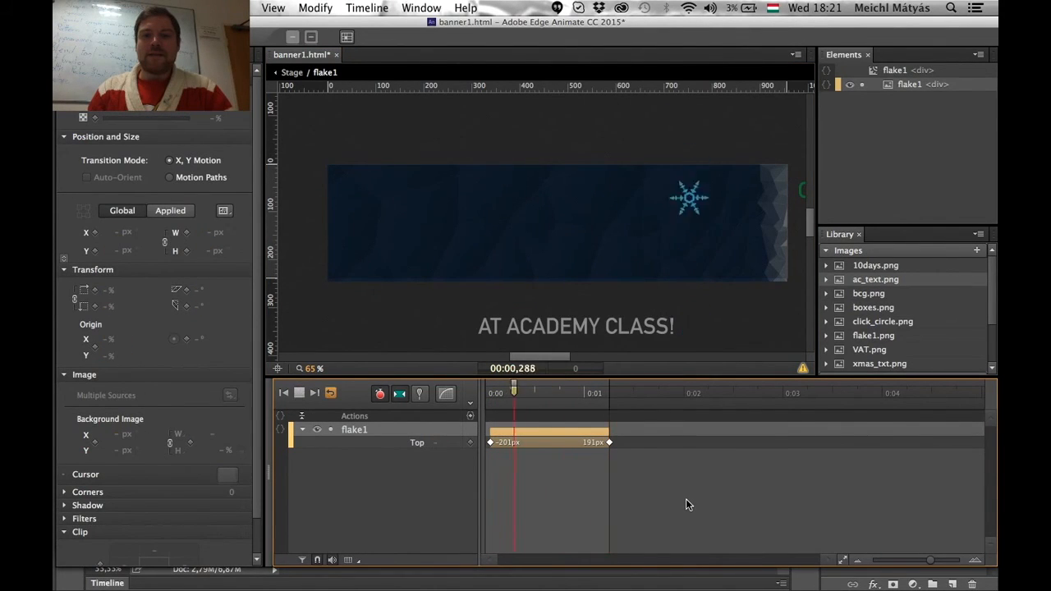
key("space")
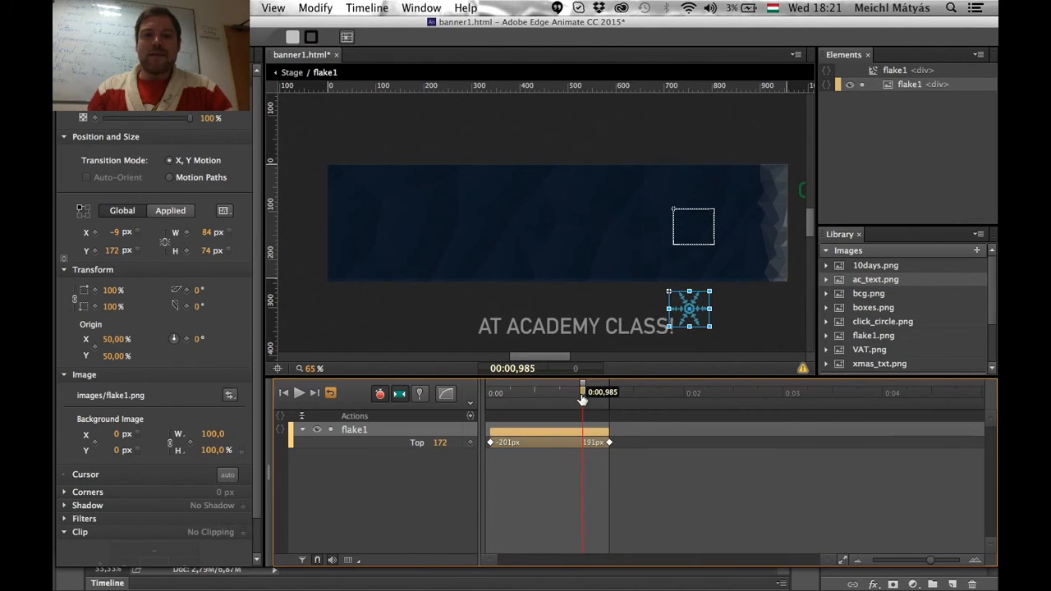
left_click_drag(610, 444, 882, 444)
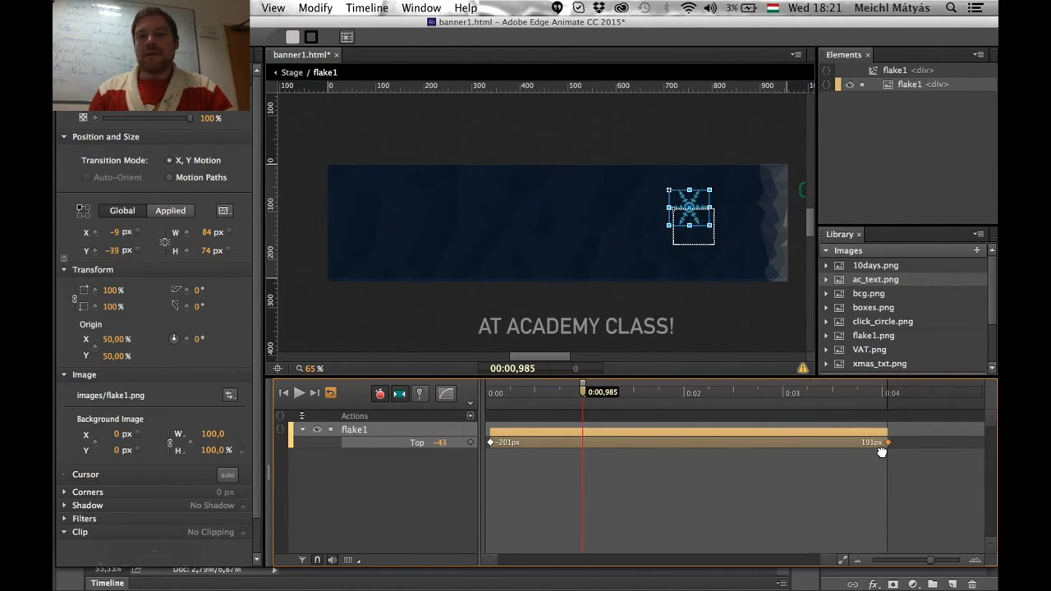
left_click_drag(586, 392, 600, 410)
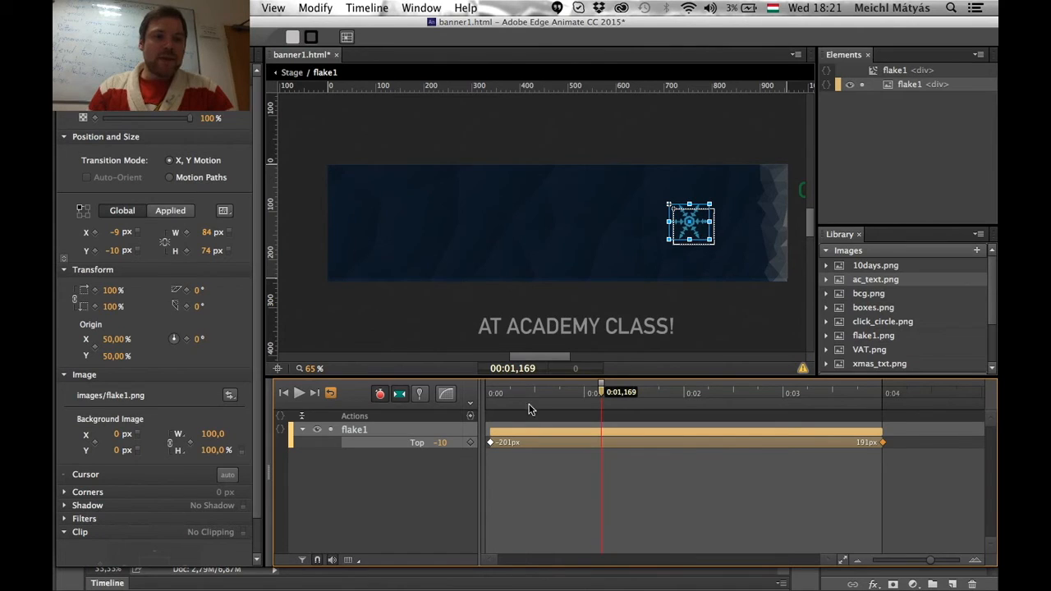
- Animate the snowflake's rotation inside the symbol from 261° at 0:00,049 to 0° at 4 seconds, using the Pin
left_click_drag(604, 391, 476, 403)
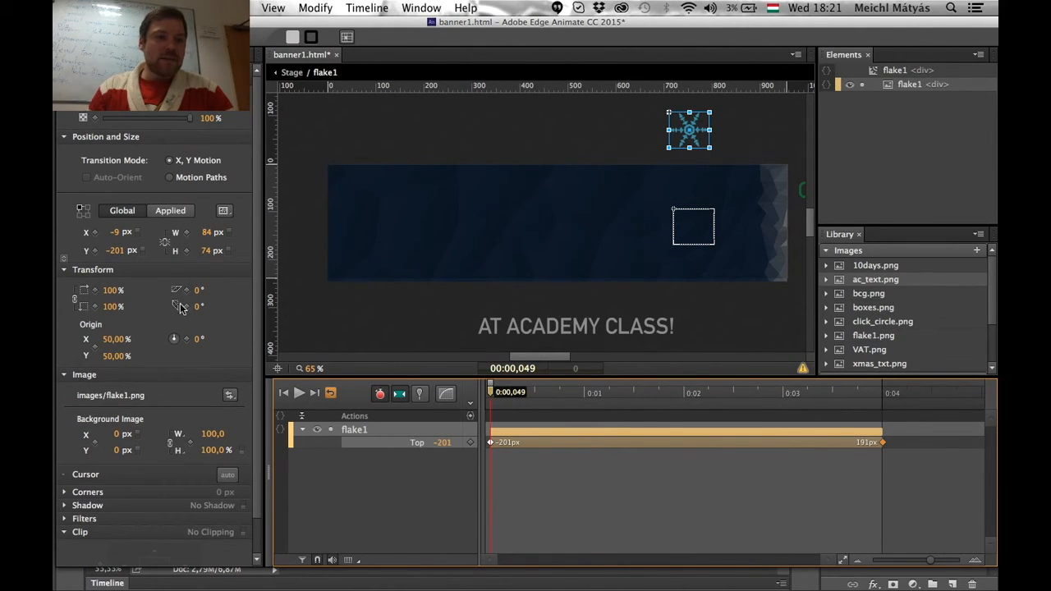
scroll(222, 356, "down", 2)
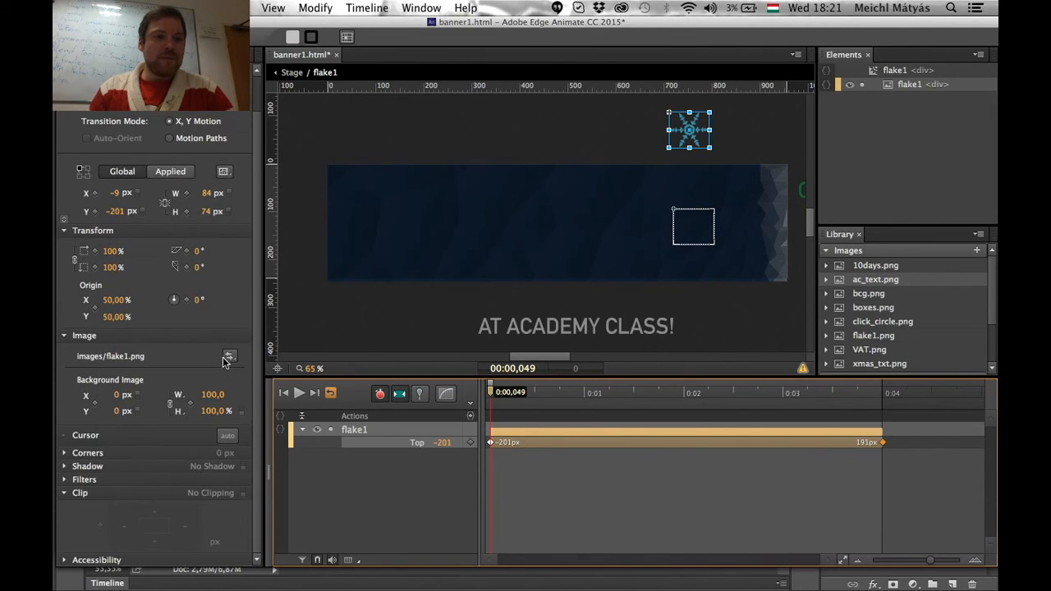
scroll(222, 357, "up", 2)
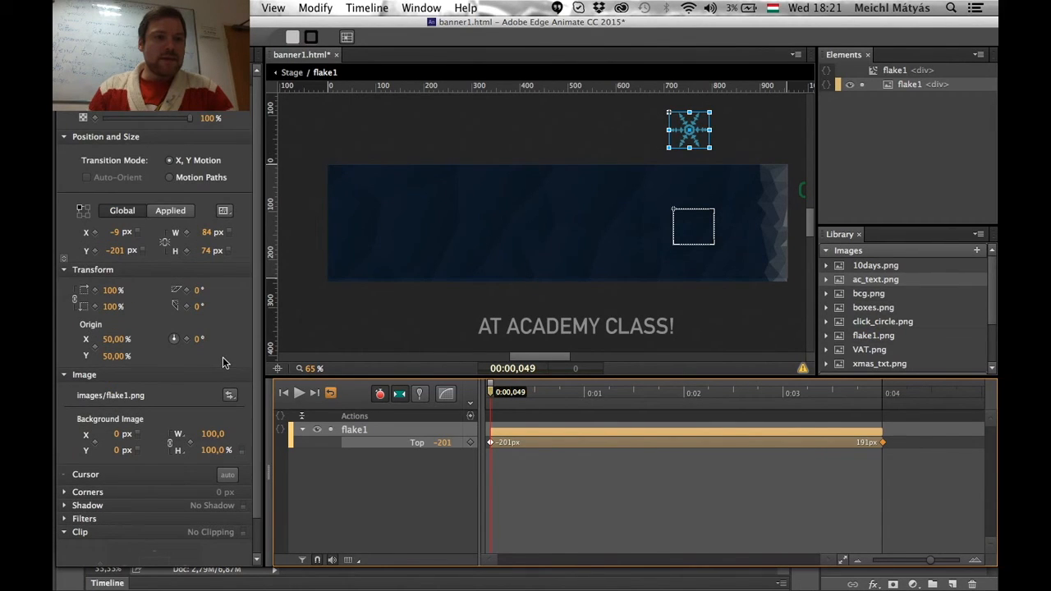
left_click(186, 339)
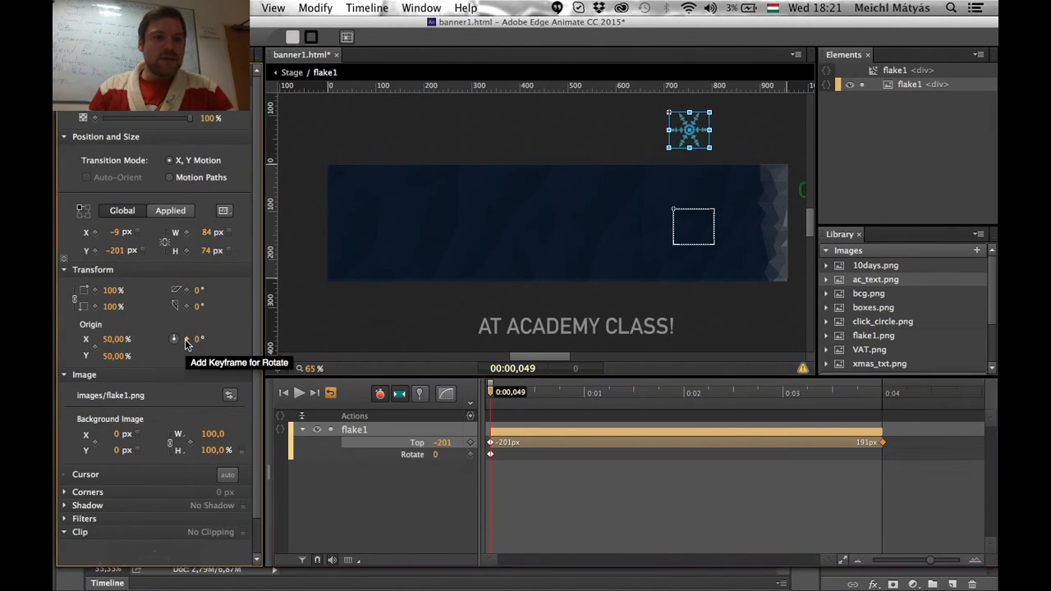
left_click(423, 394)
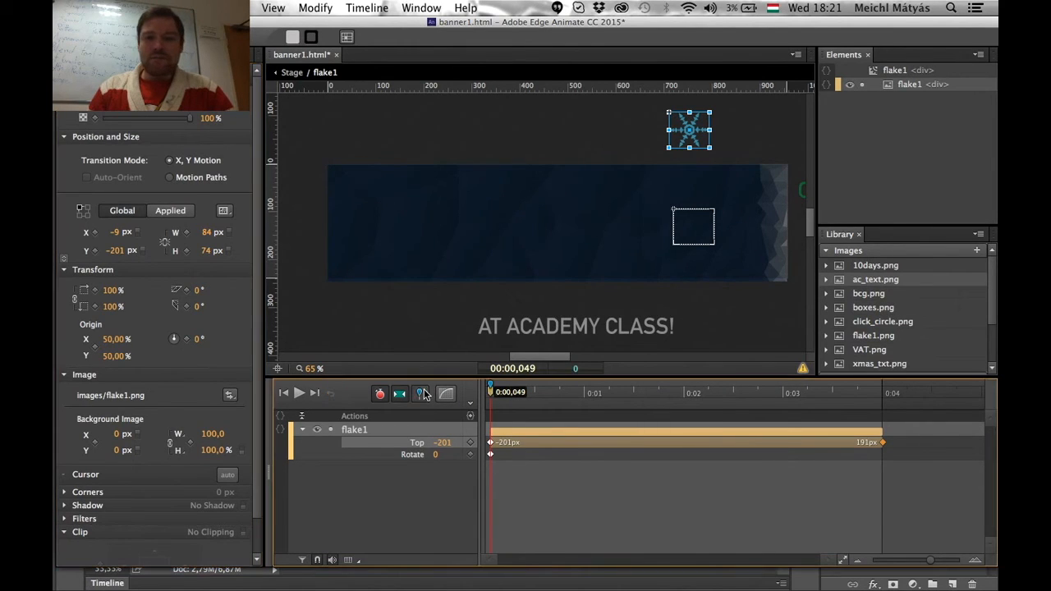
mouse_move(491, 385)
left_mouse_down()
mouse_move(873, 417)
mouse_move(877, 407)
left_mouse_up()
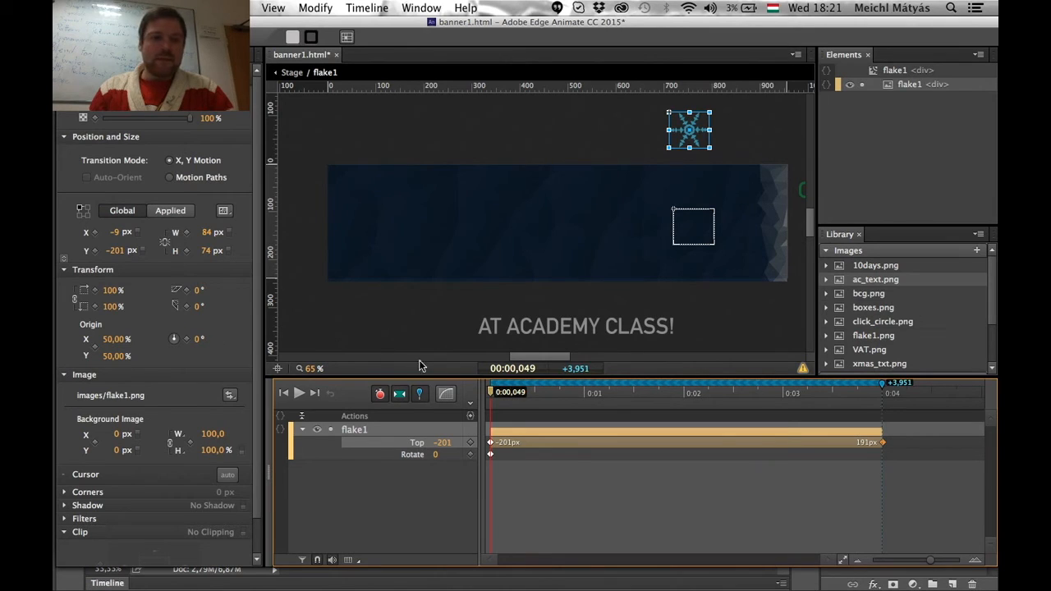
left_click_drag(198, 343, 393, 339)
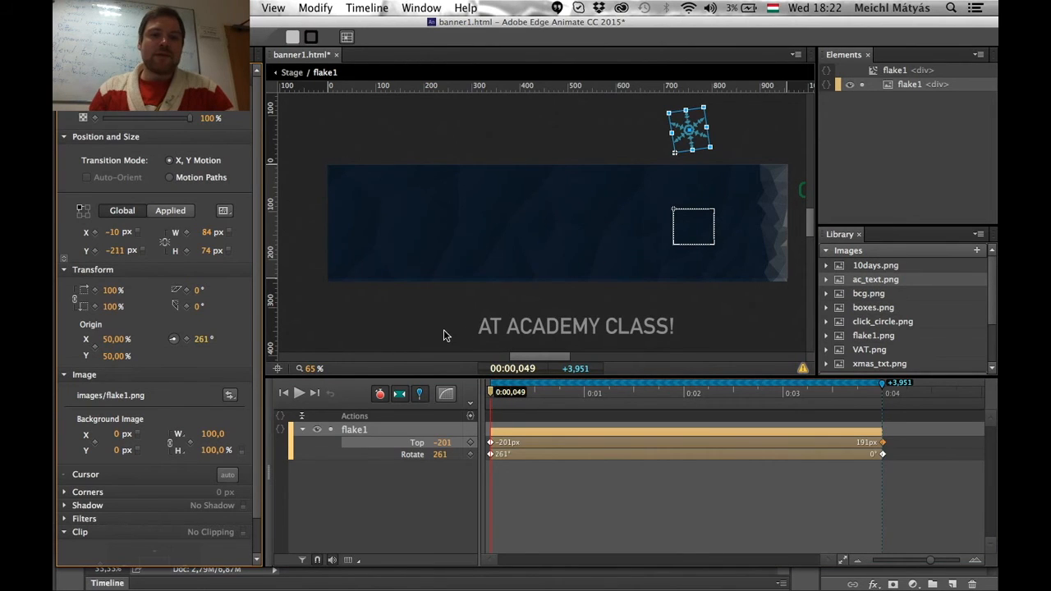
left_click(419, 394)
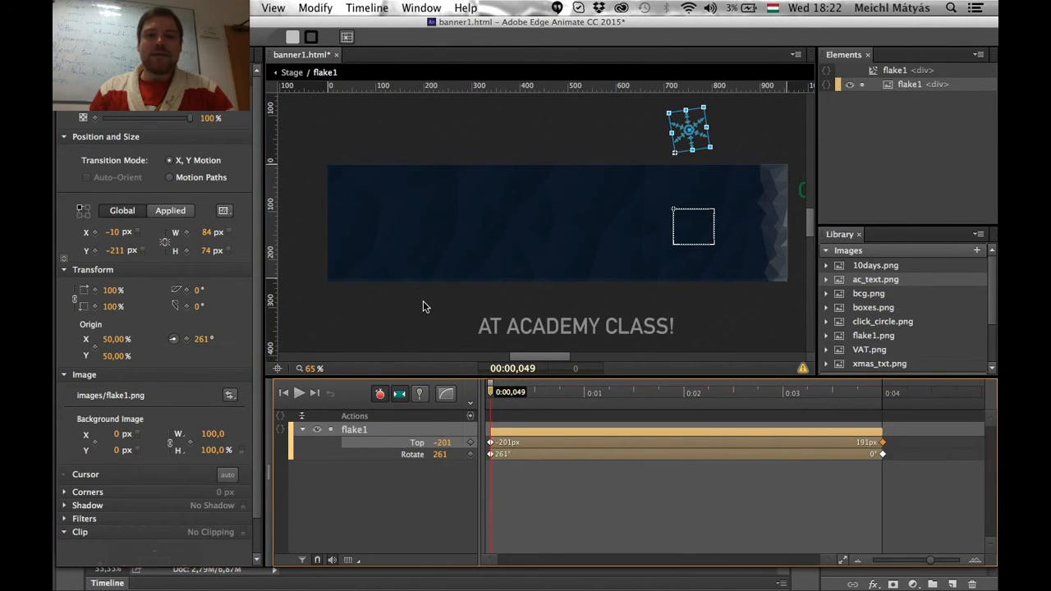
- Play the snowflake's fall through to 4 seconds and add a timeline trigger there that runs sym.play(0)
key("space")
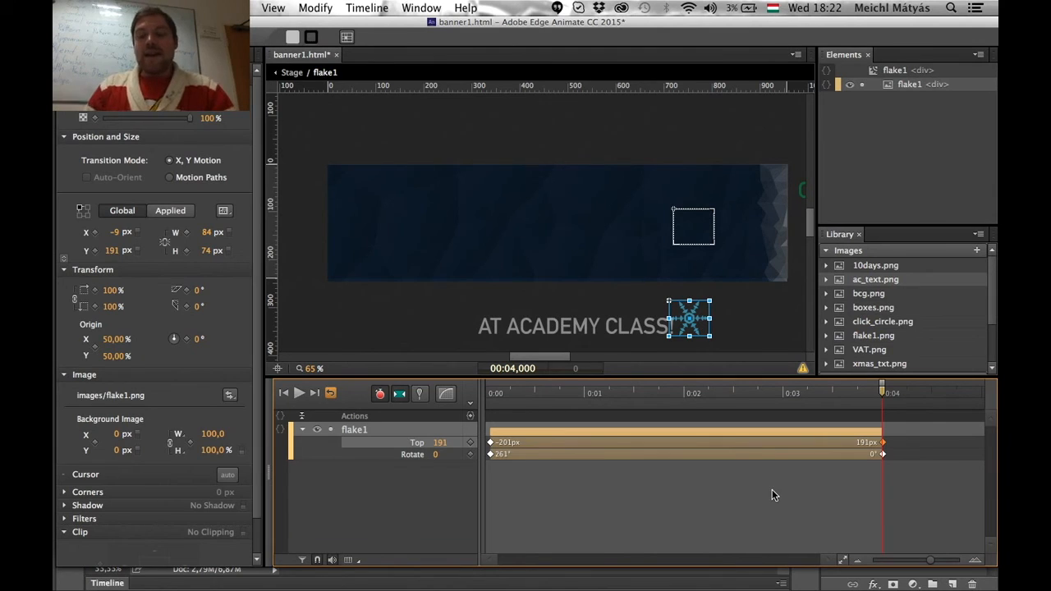
left_click(470, 416)
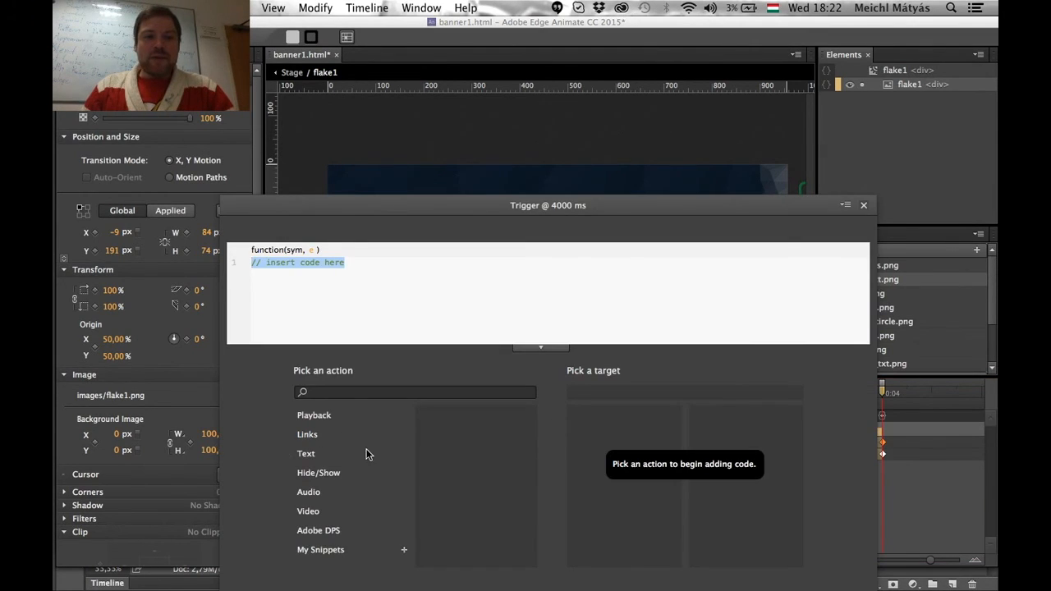
left_click(320, 417)
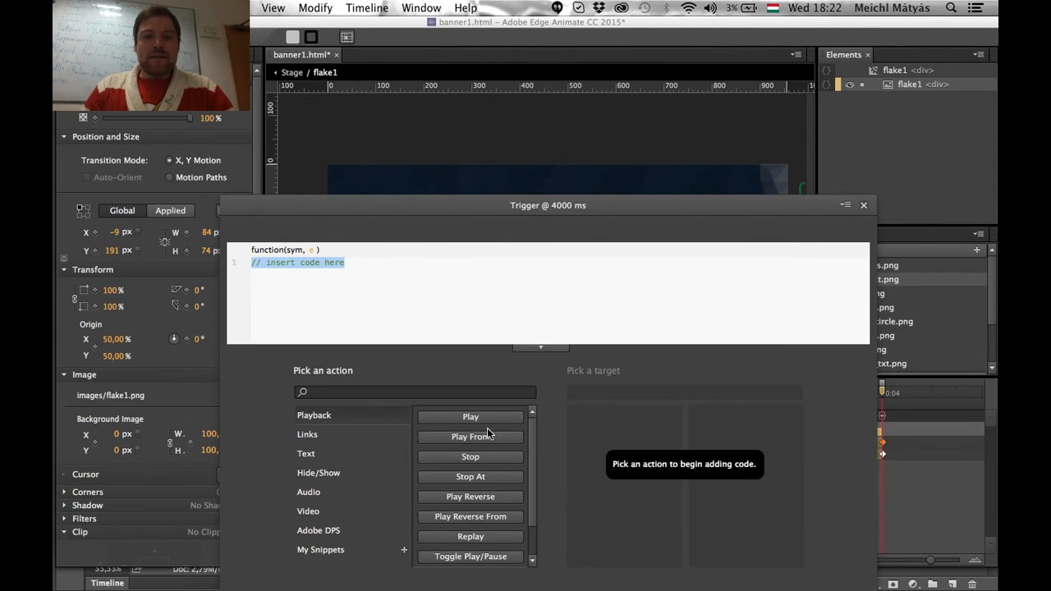
left_click(488, 432)
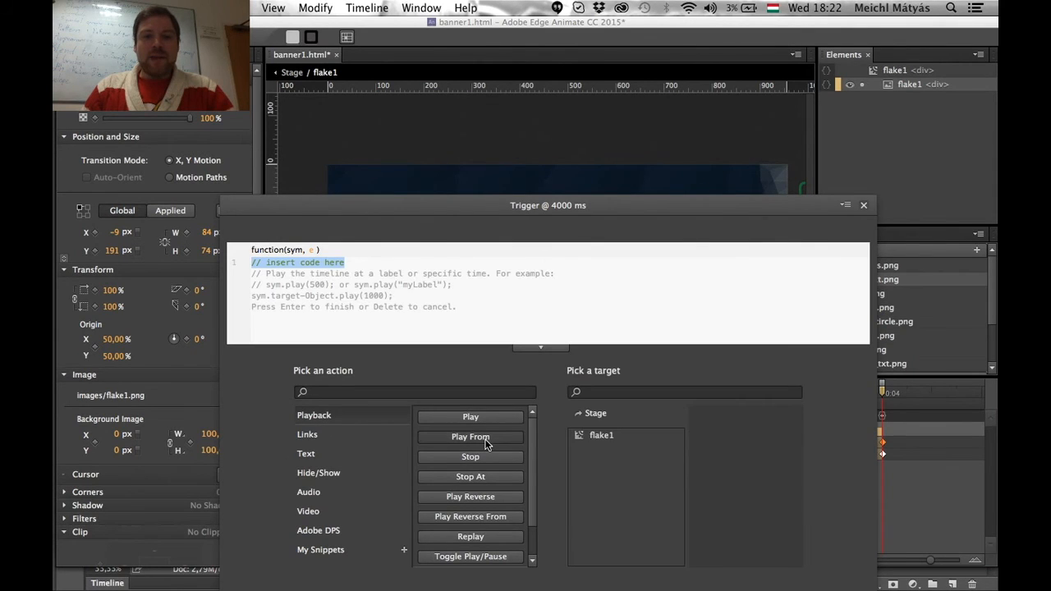
left_click(614, 434)
type("0);")
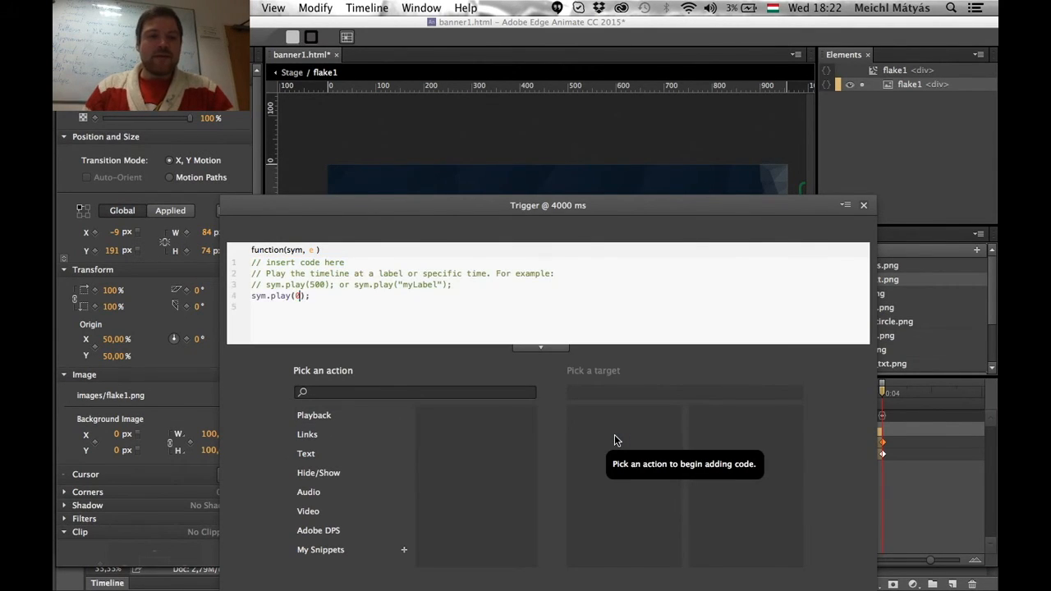
key("Return")
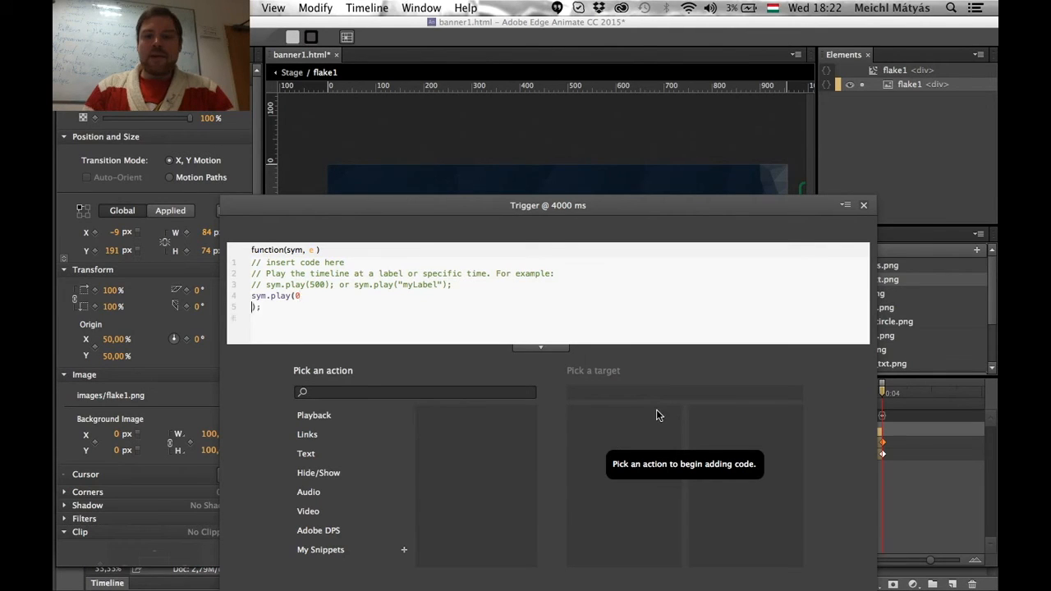
left_click(863, 205)
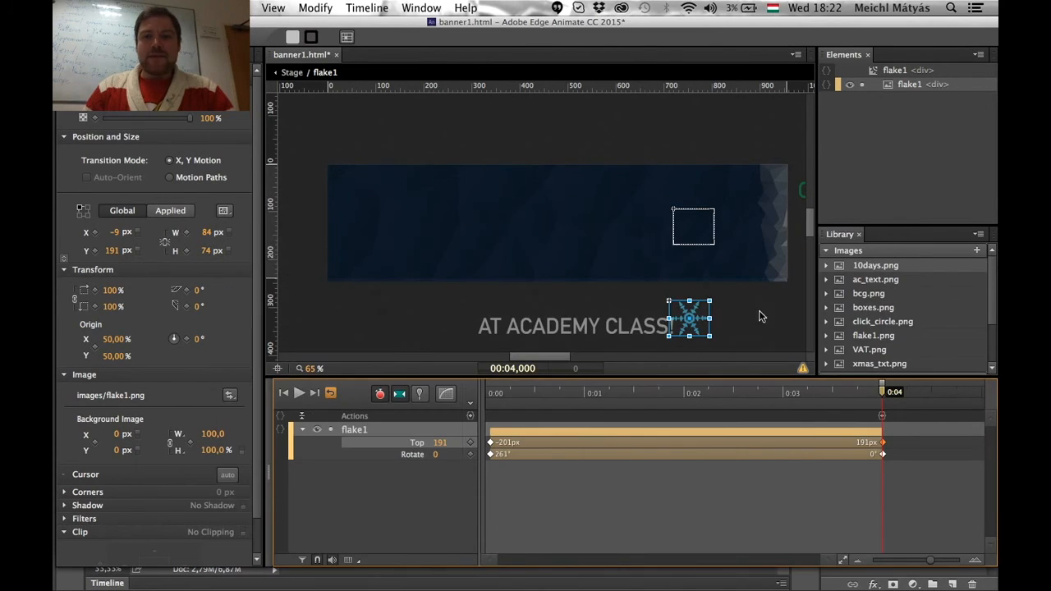
- Return the playhead to 0:00,049 with the Pin off and play back the snowflake's rotating fall
left_click(577, 392)
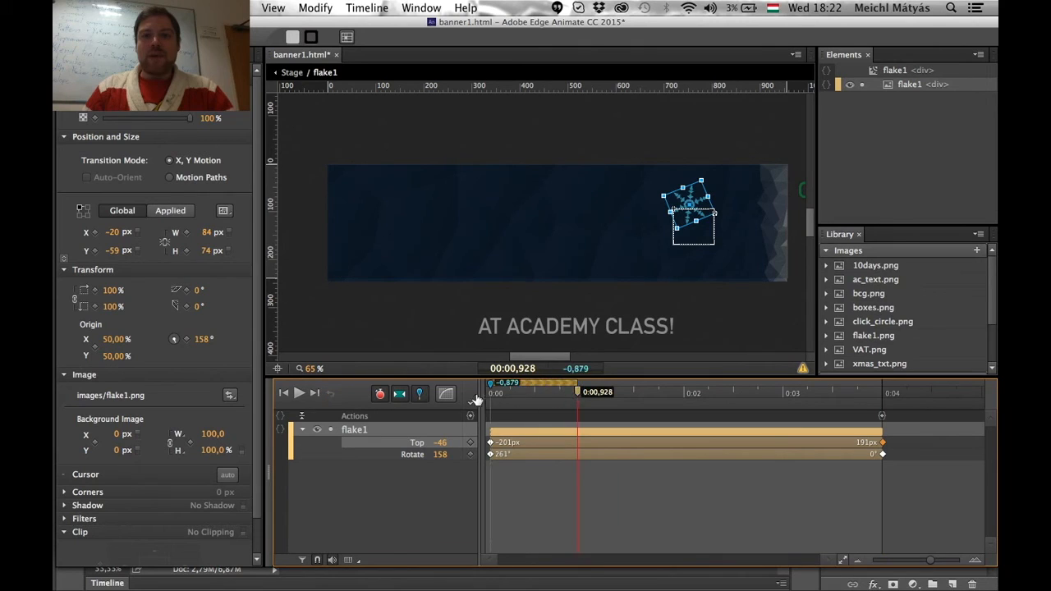
left_click(419, 394)
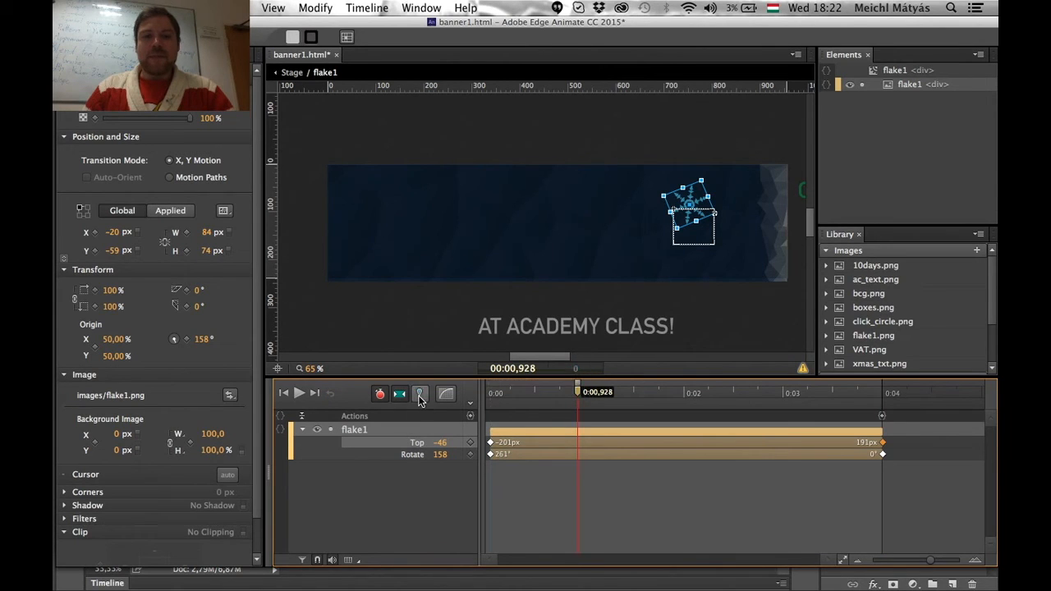
left_click_drag(579, 392, 492, 392)
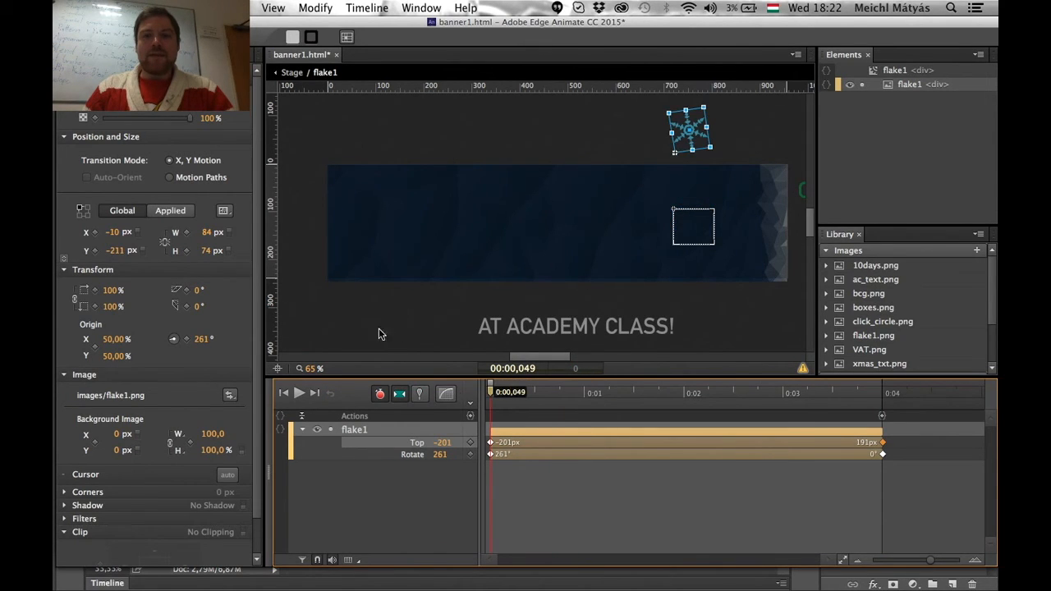
left_click(345, 318)
key("space")
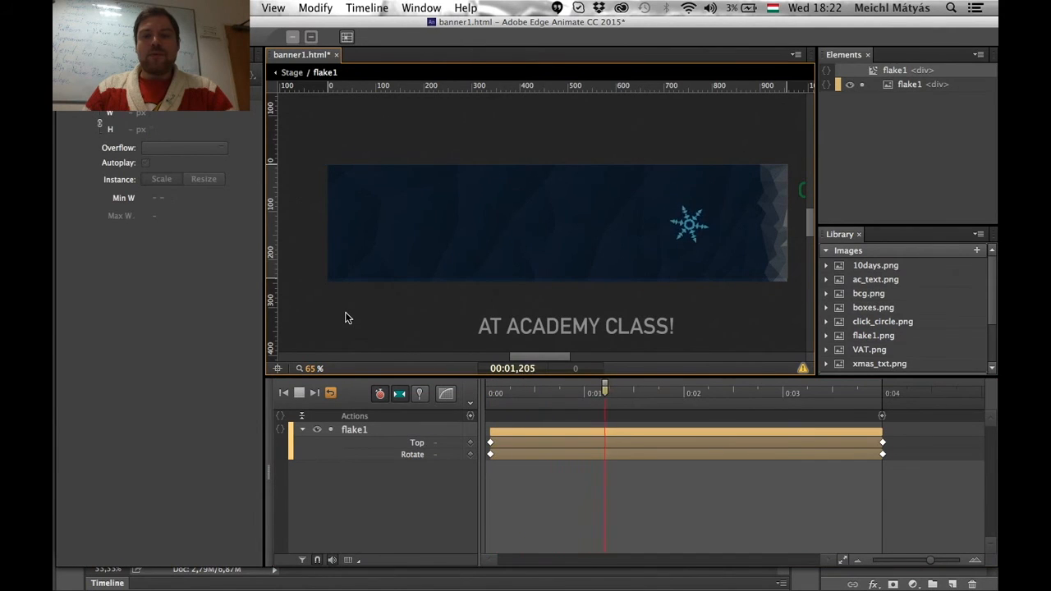
key("space")
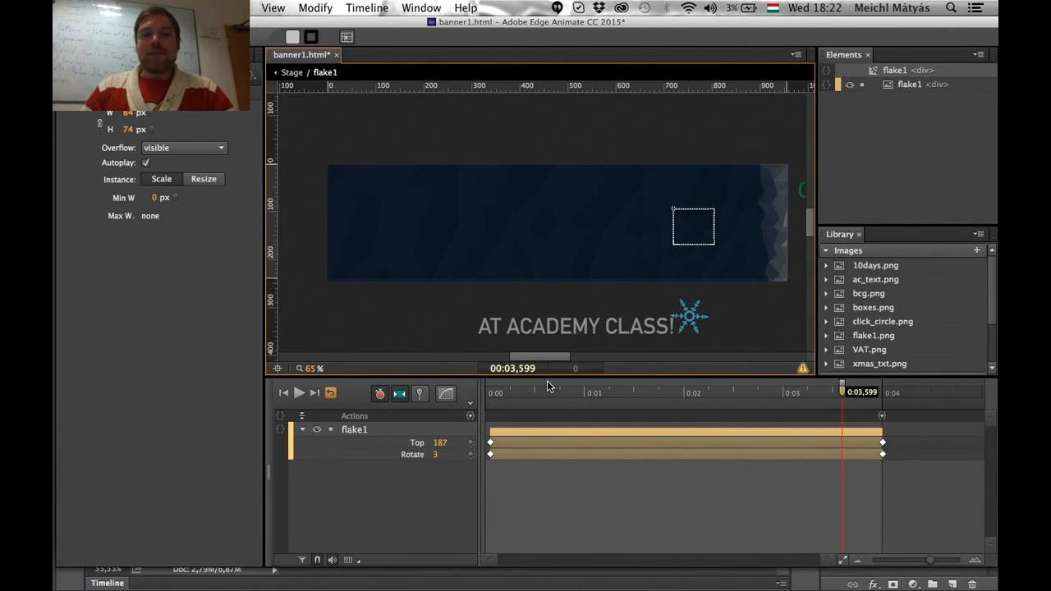
- Return to the Stage, duplicate the snowflake symbol, move the copy to about X 336 px and scale it to 84%
left_click(289, 72)
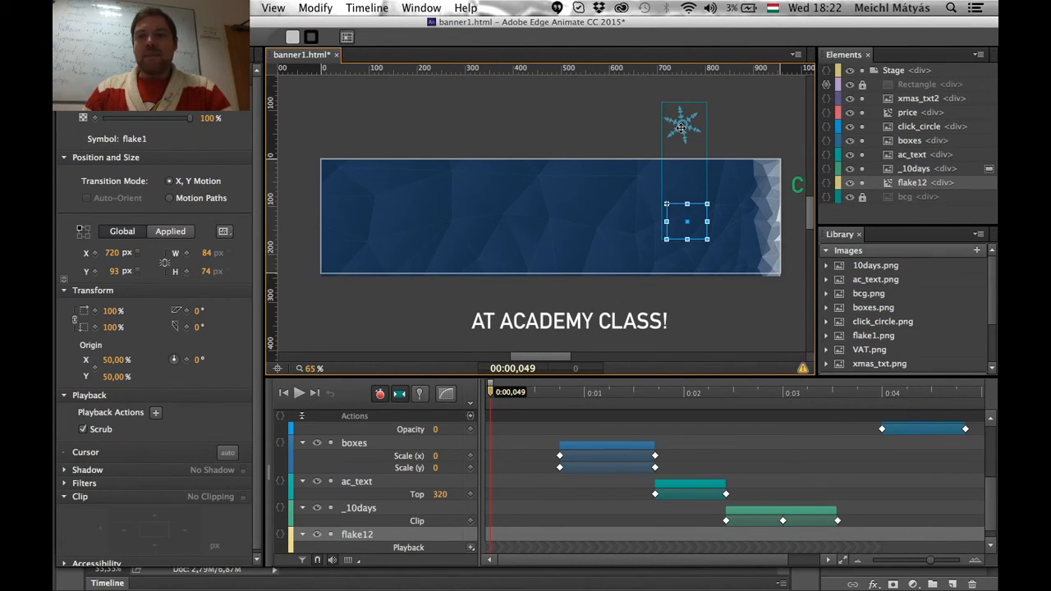
key("super+d")
left_click_drag(681, 125, 498, 124)
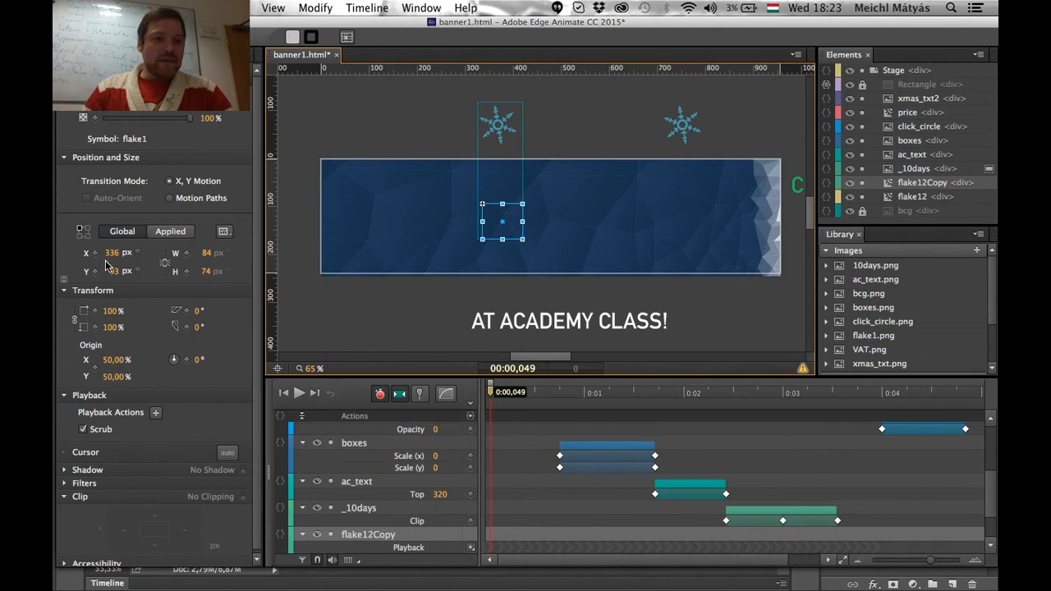
left_click_drag(111, 315, 98, 311)
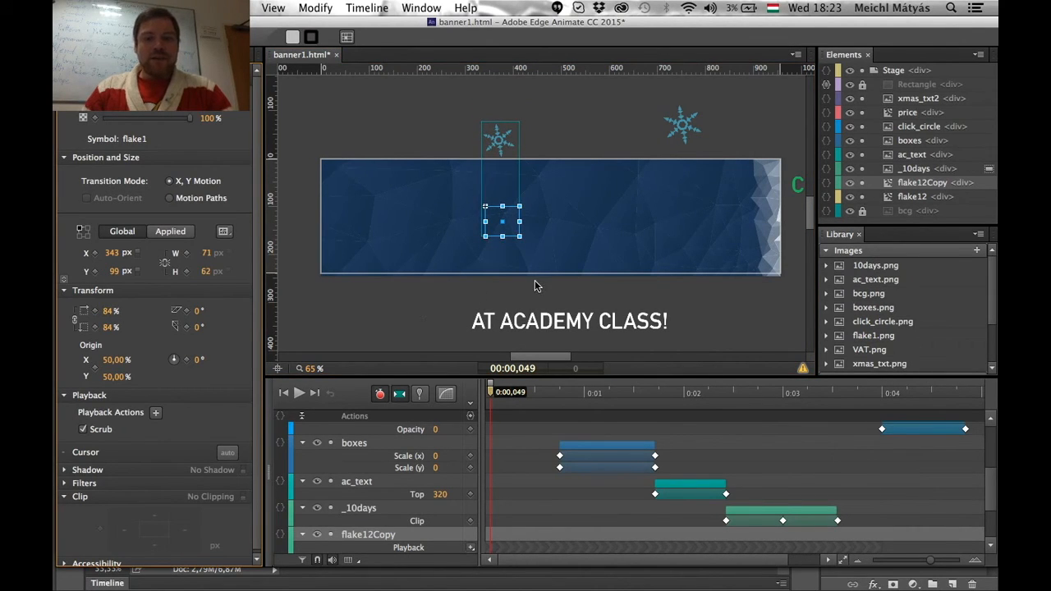
- Add another copy of the original snowflake at about X 517 px, Y 87 px and scale it to 120%
key("super+v")
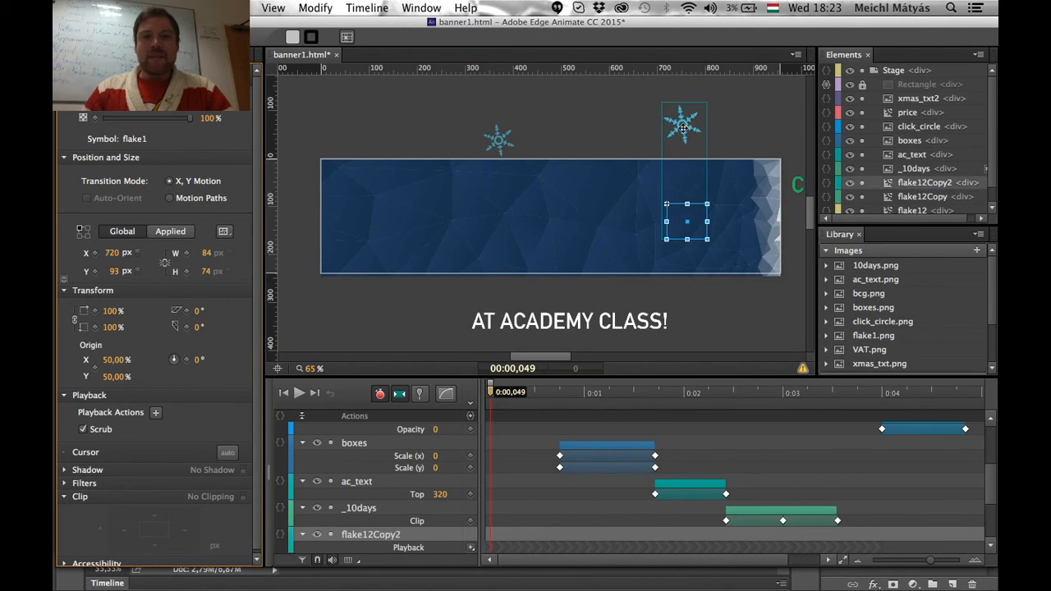
left_click_drag(682, 124, 585, 123)
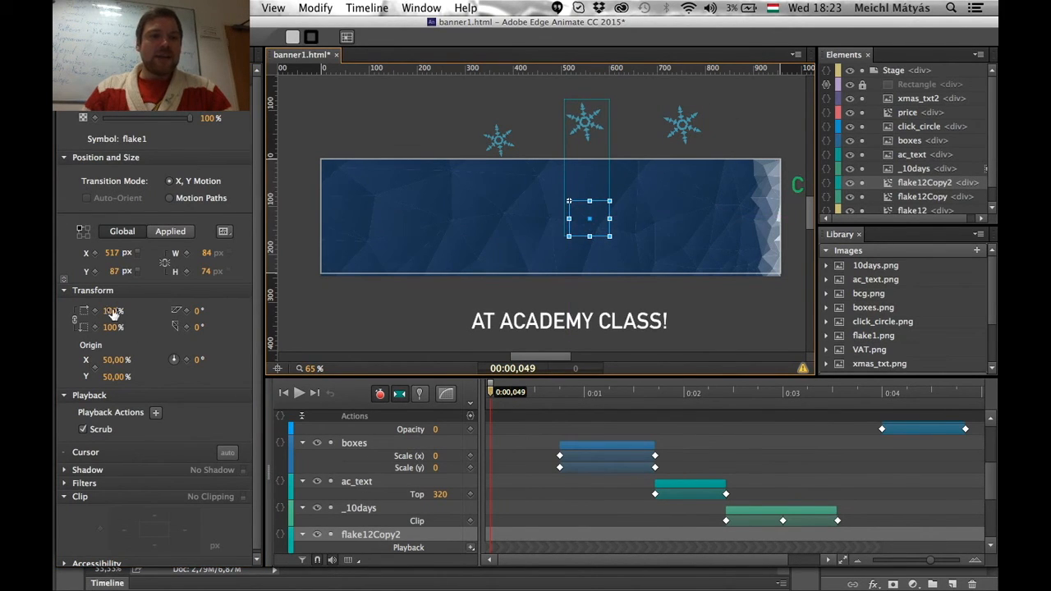
left_click_drag(111, 313, 129, 309)
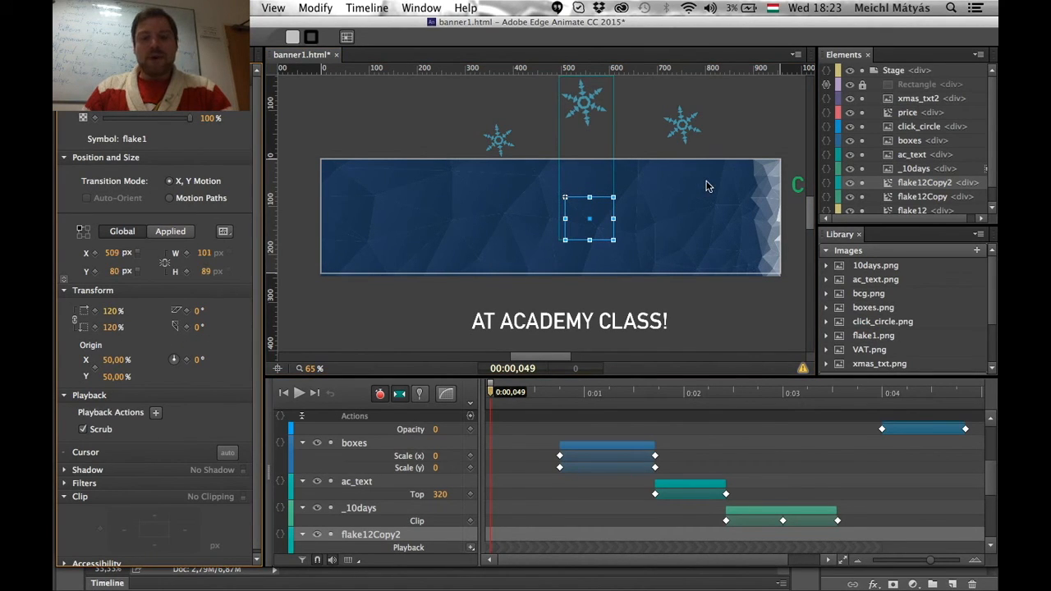
- Duplicate the largest snowflake, scale the copy to 107% and place it at about X 66 px, Y 124 px
key("super+d")
left_click_drag(569, 113, 354, 136)
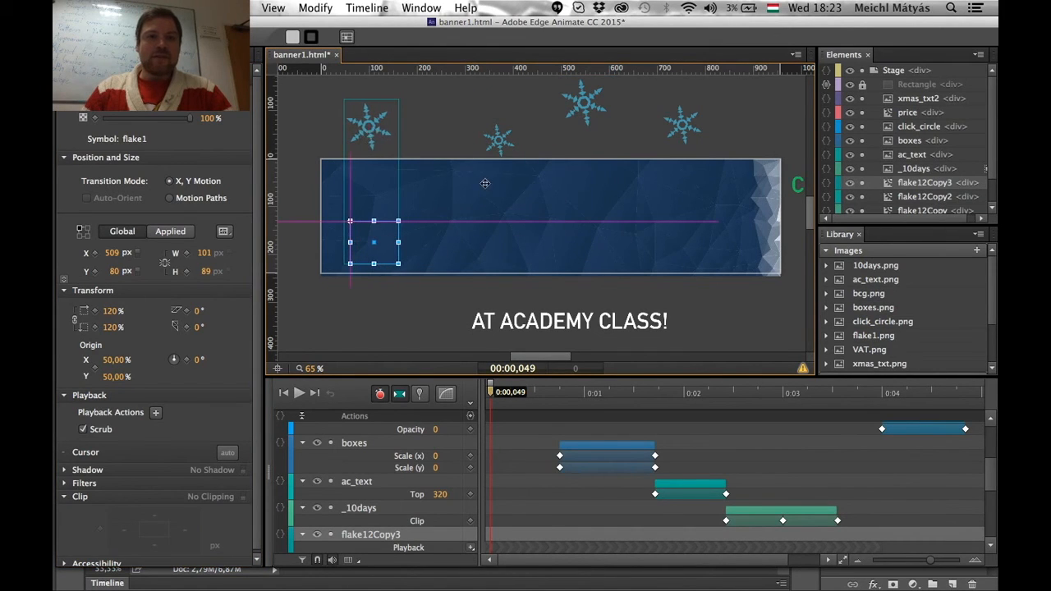
left_click_drag(109, 313, 98, 310)
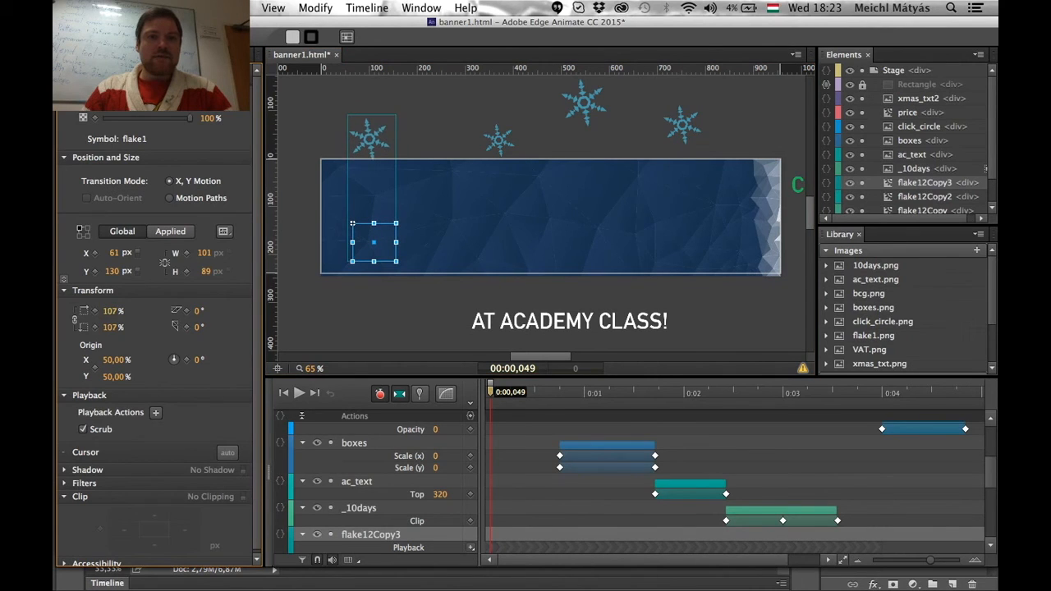
left_click_drag(374, 130, 374, 126)
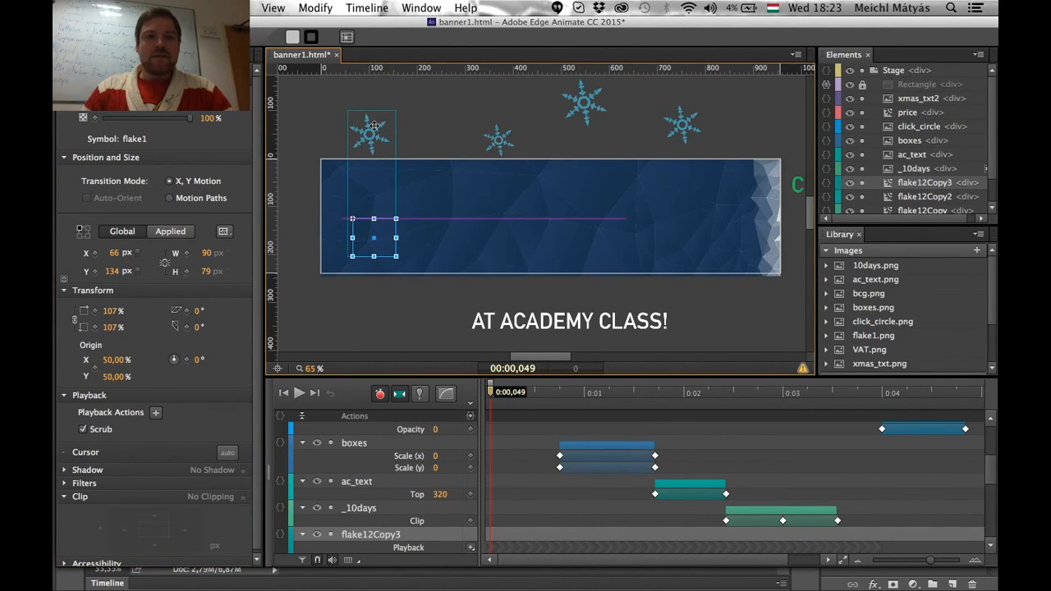
- Preview the banner in the browser, close the preview tabs and switch back to Edge Animate
key("super+Return")
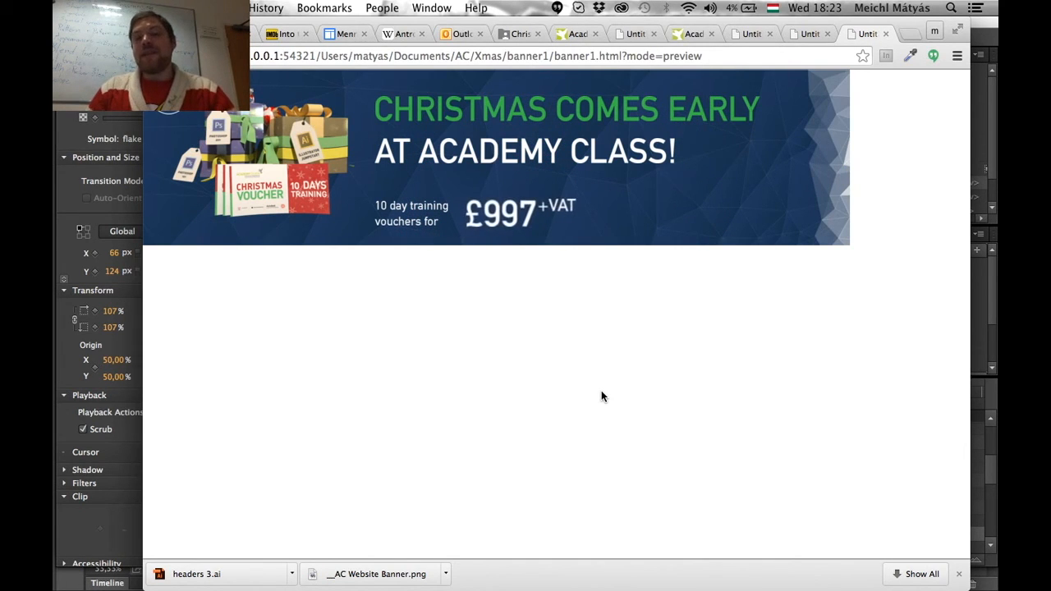
left_click(886, 33)
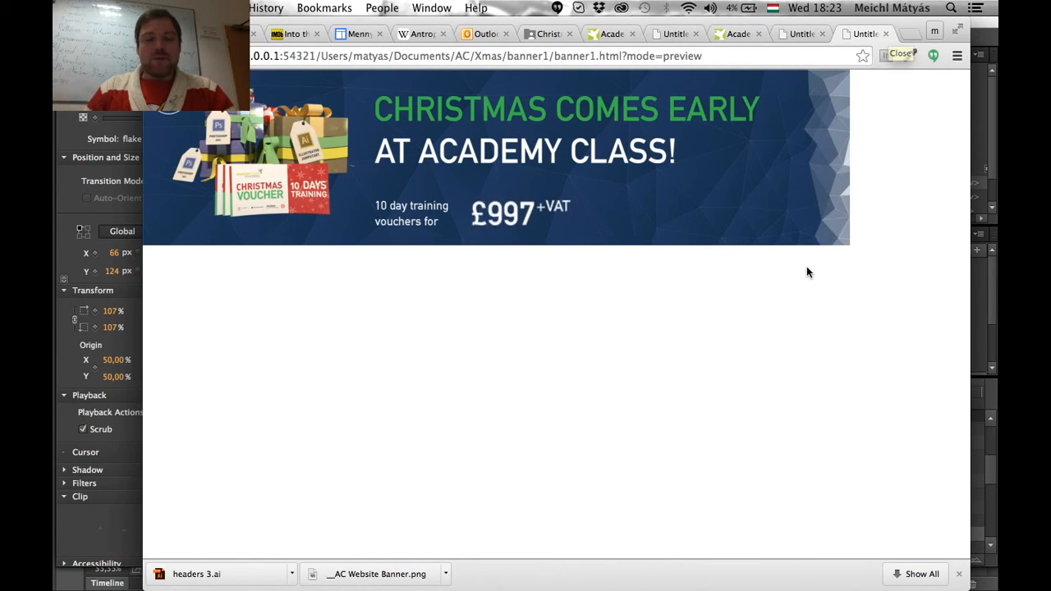
left_click(887, 35)
key("super+Tab")
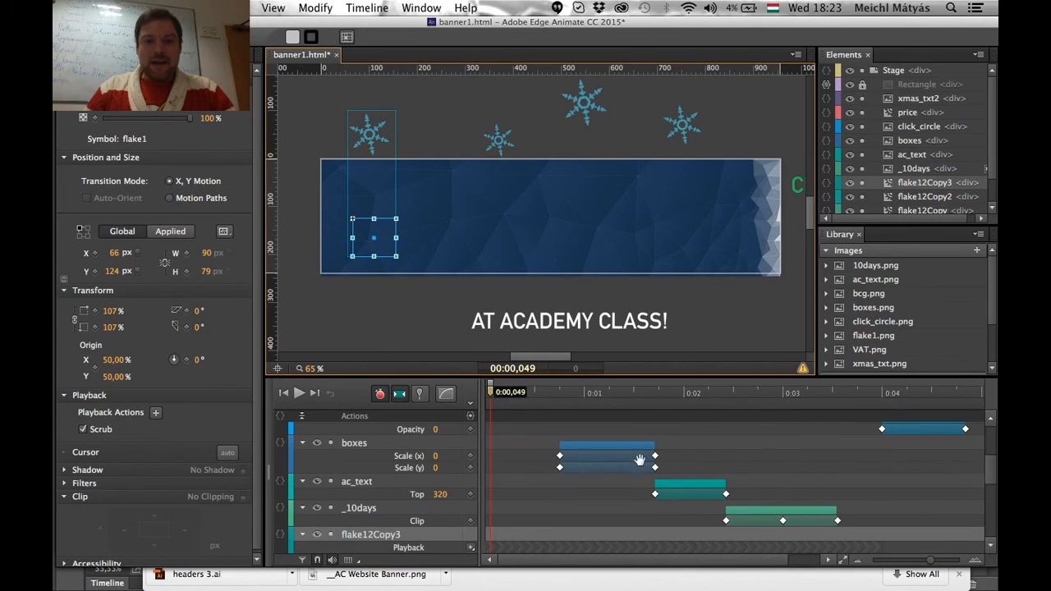
- Give flake12Copy3 a Stop playback action at 0:00,049 and a Play action at 0:00,500
scroll(846, 464, "down", 3)
scroll(846, 464, "down", 1)
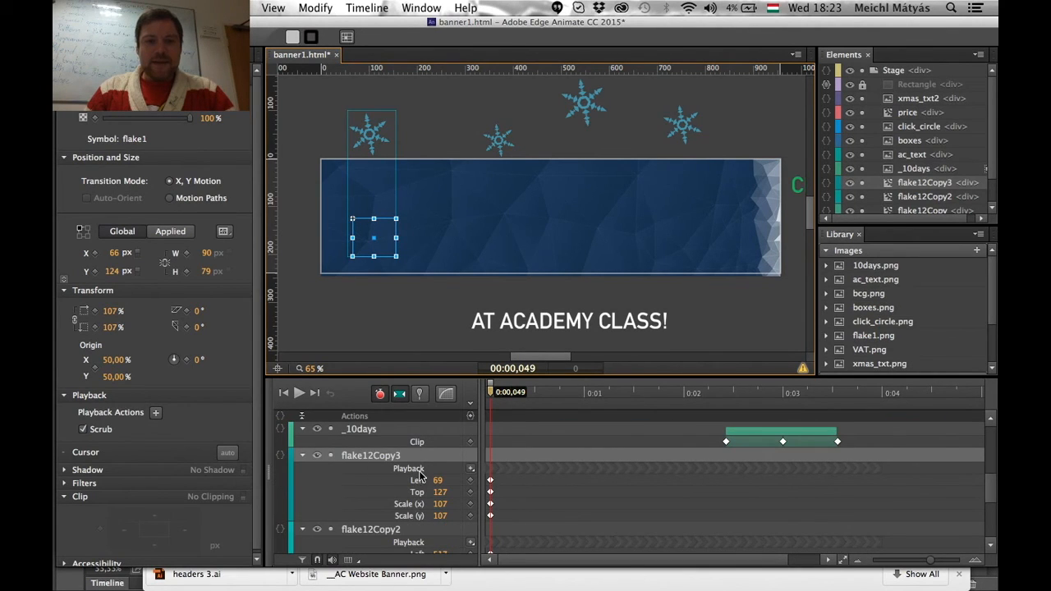
scroll(786, 505, "down", 1)
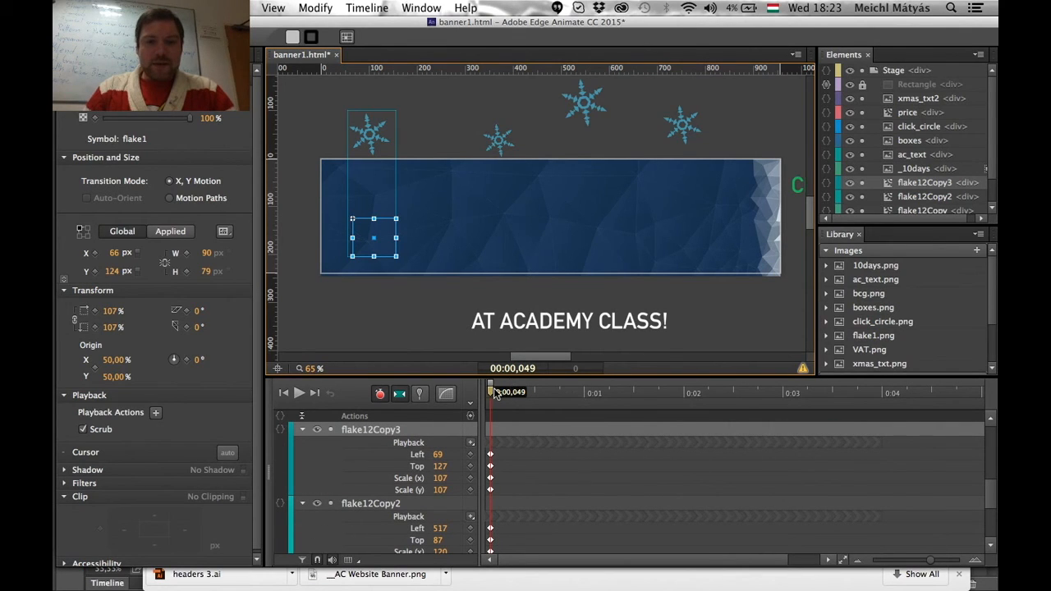
mouse_move(491, 394)
left_mouse_down()
mouse_move(559, 396)
mouse_move(485, 398)
left_mouse_up()
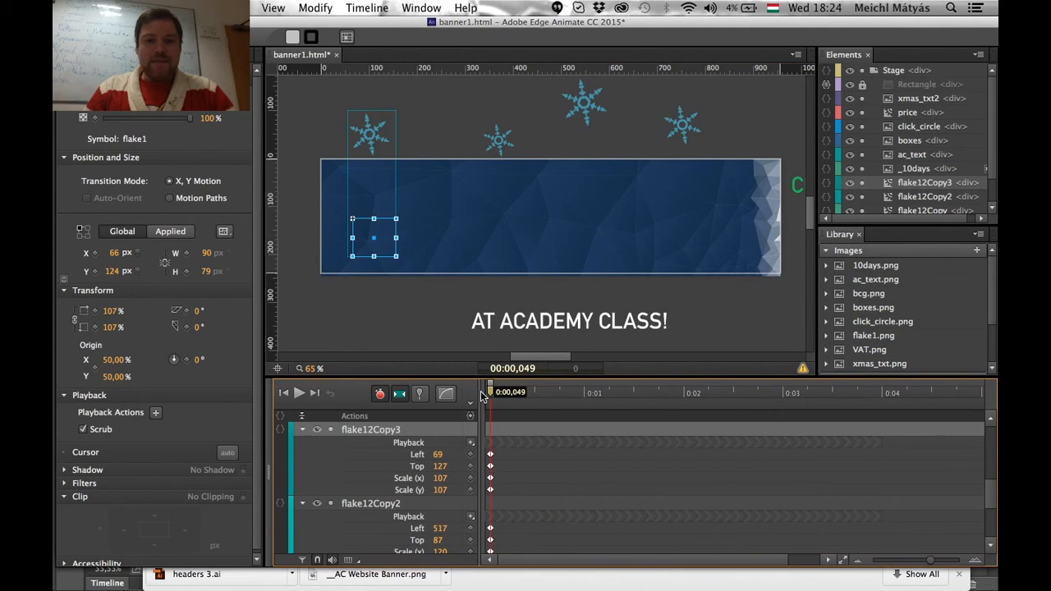
left_click(472, 444)
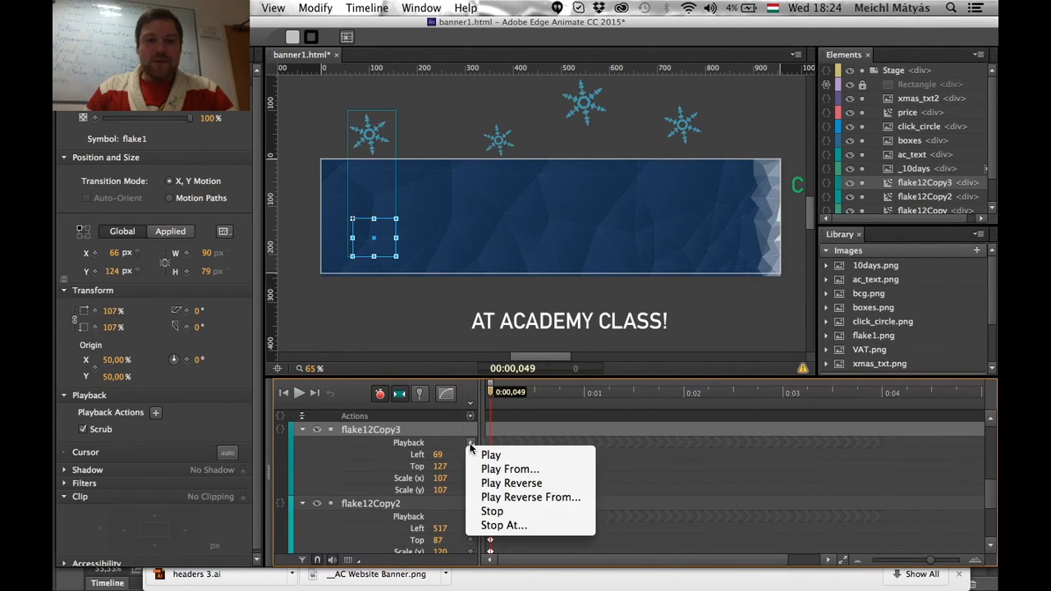
left_click(526, 511)
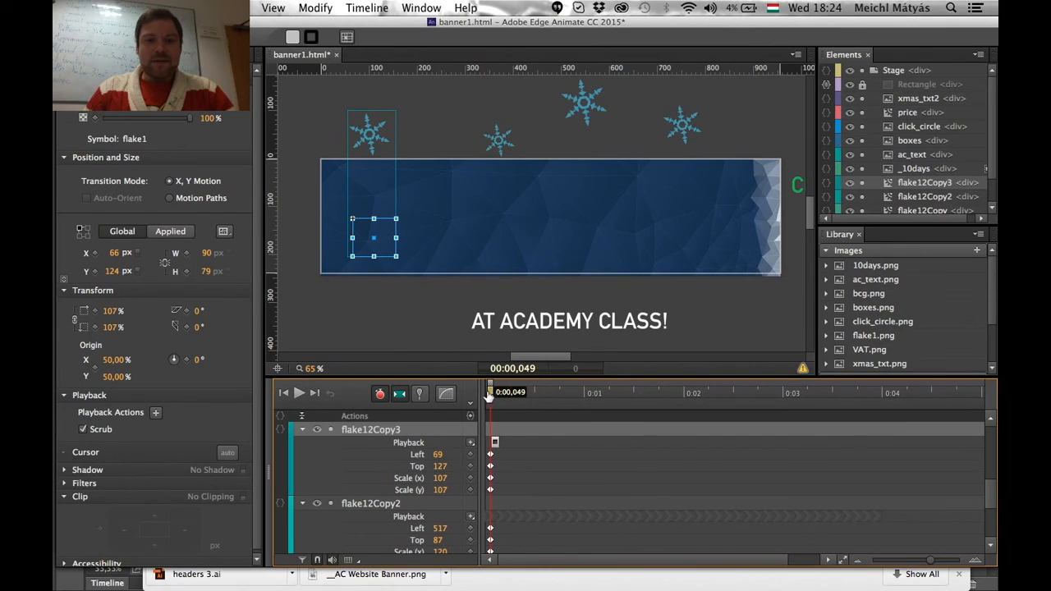
left_click_drag(490, 395, 535, 395)
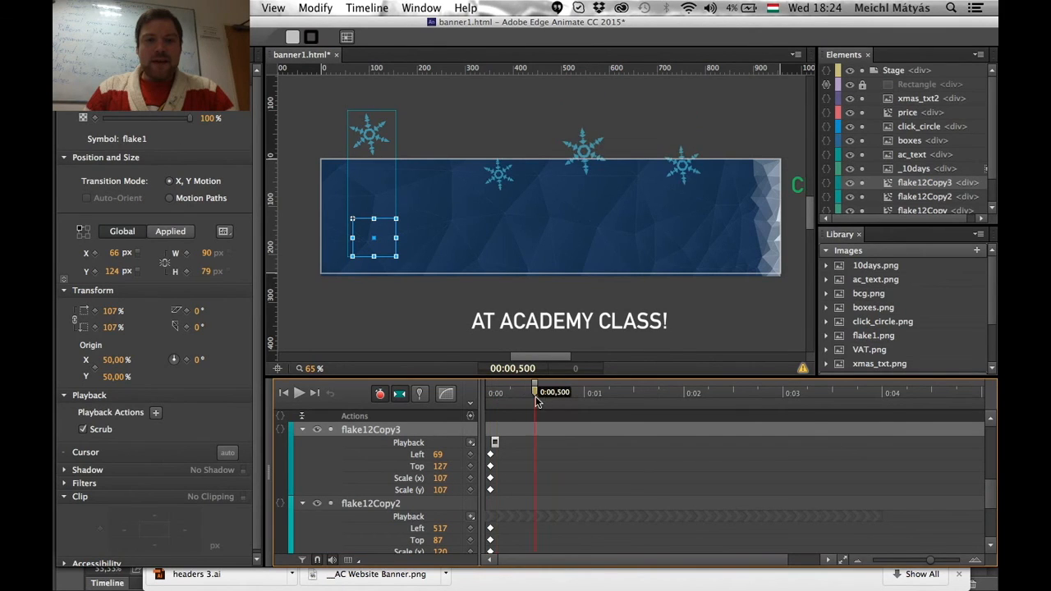
left_click(471, 442)
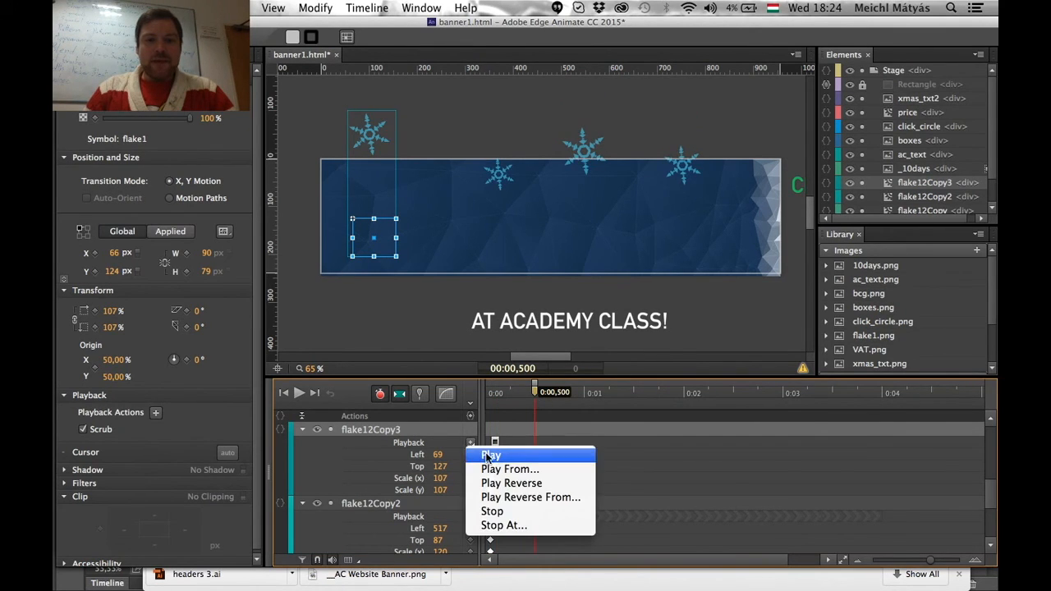
left_click(491, 455)
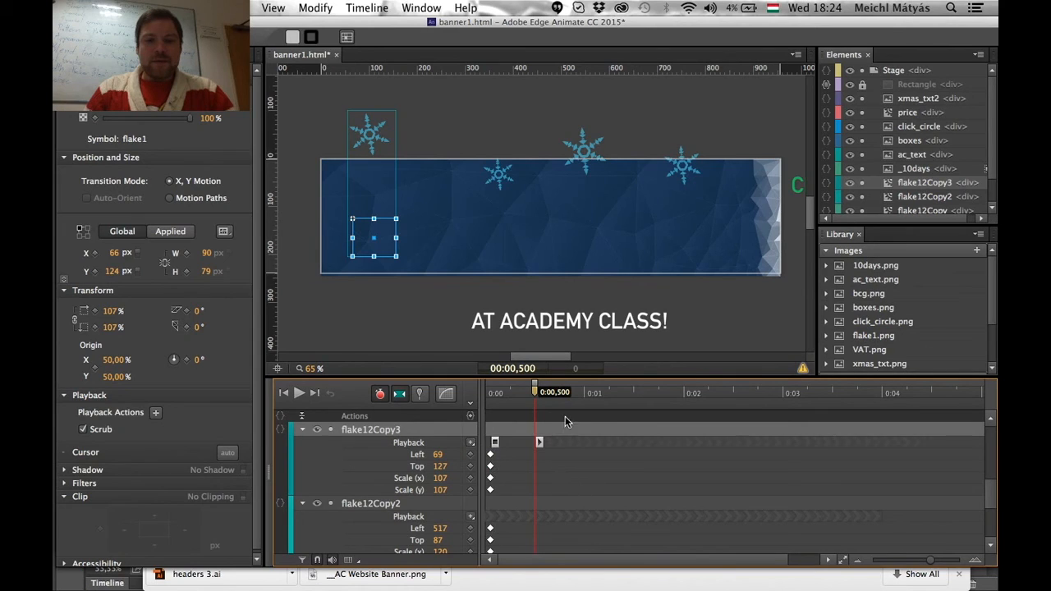
- Give the largest snowflake, flake12Copy2, a Stop playback action at 0:00,049 and a Play action at 0:00,306
left_click(585, 146)
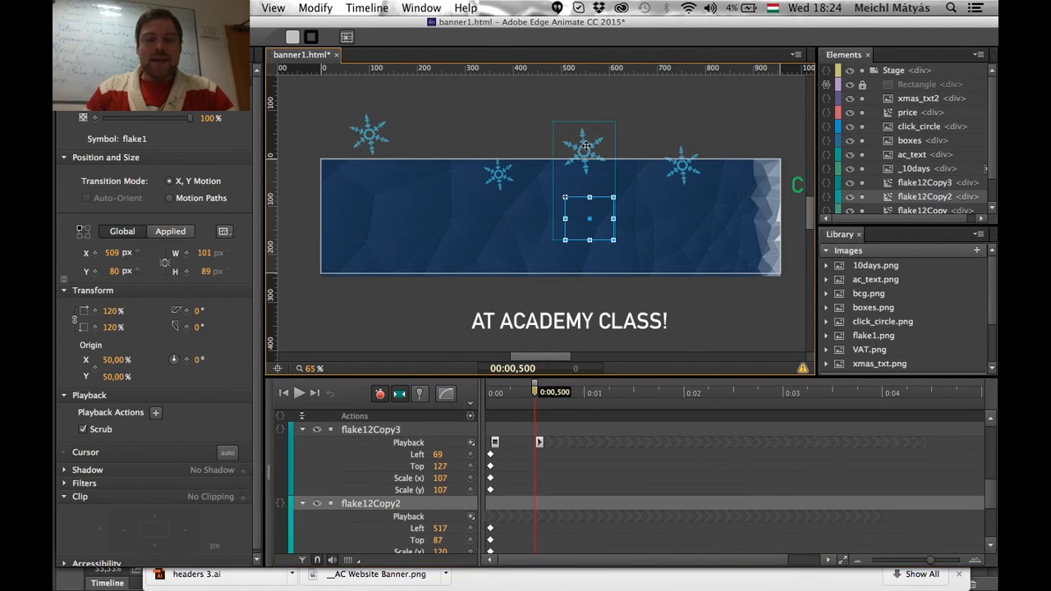
left_click_drag(536, 394, 476, 403)
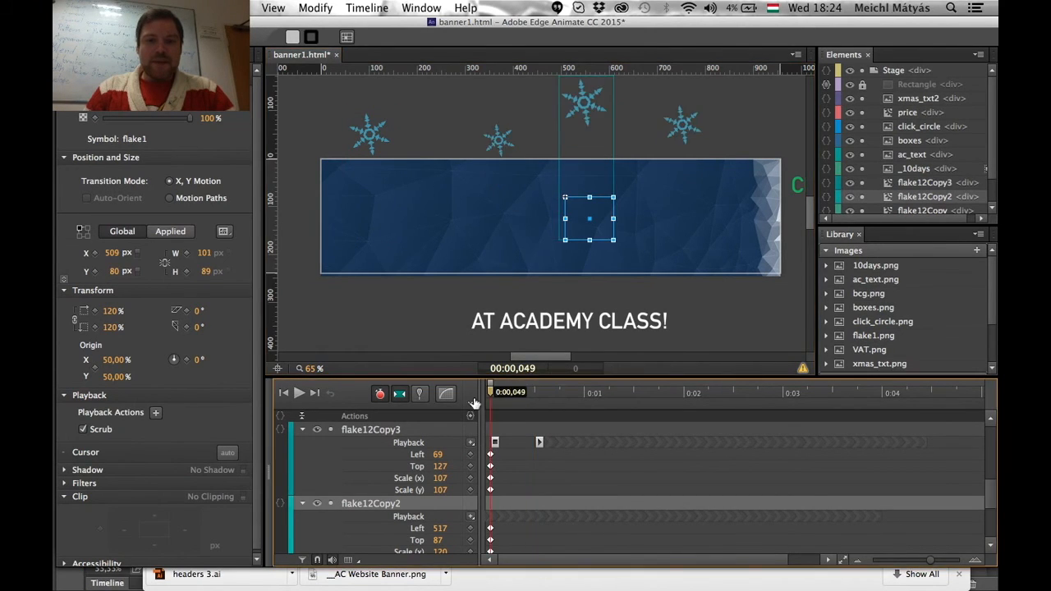
left_click(471, 517)
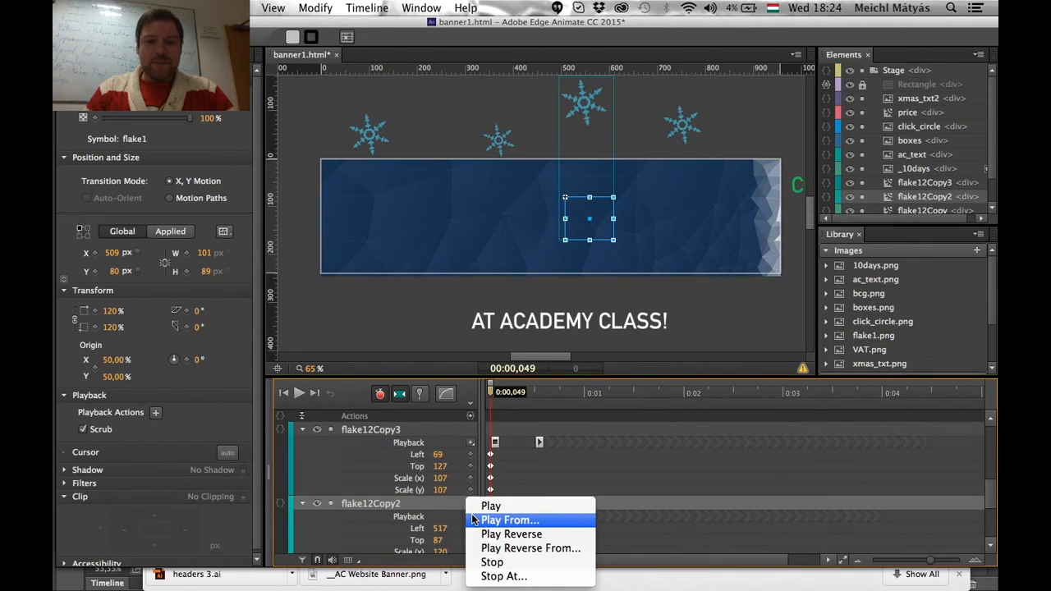
left_click(522, 565)
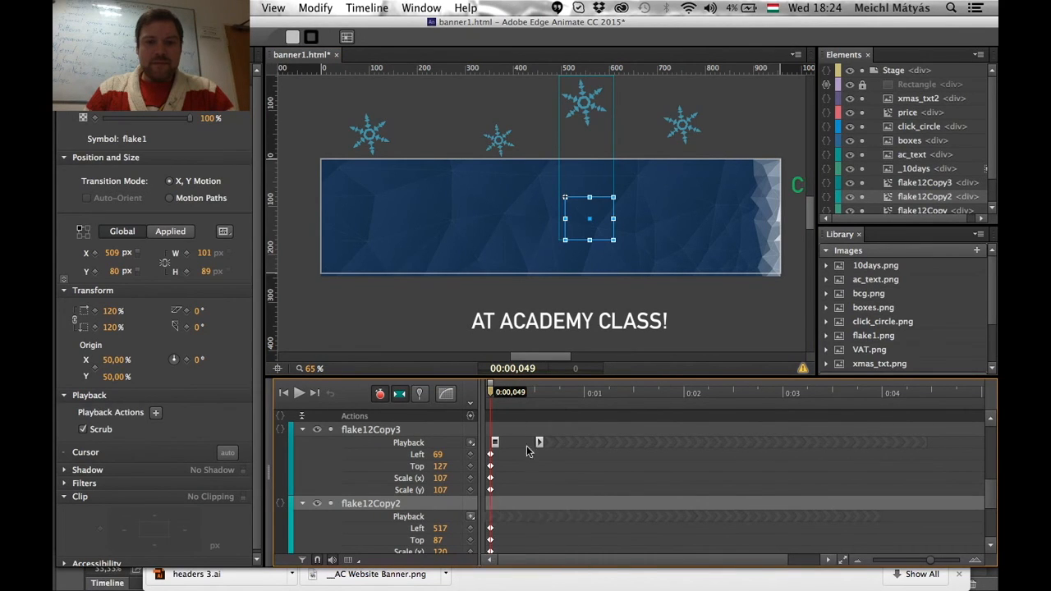
left_click_drag(490, 396, 516, 402)
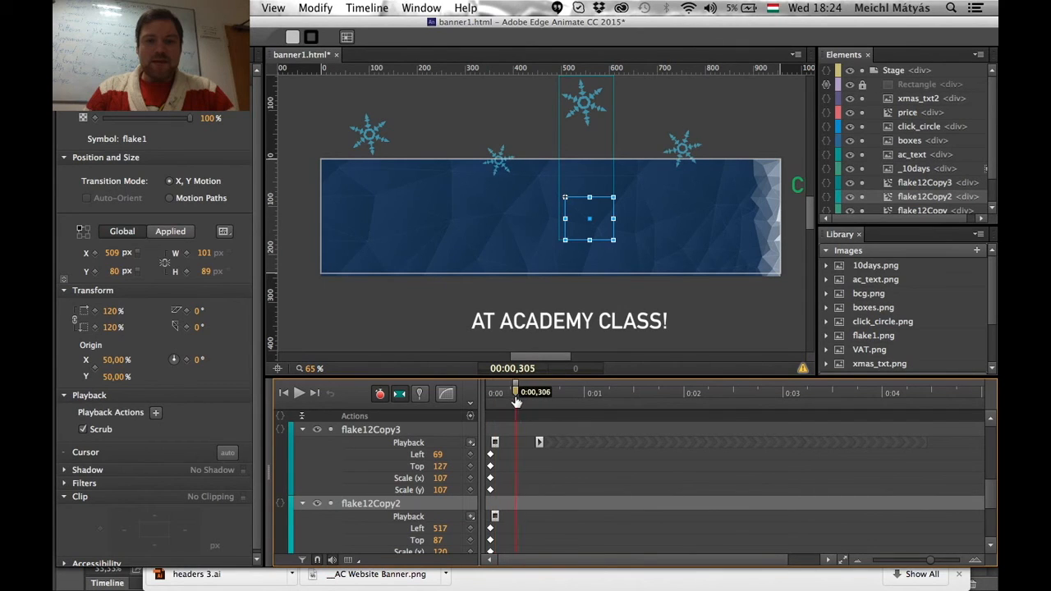
left_click(471, 518)
left_click(486, 504)
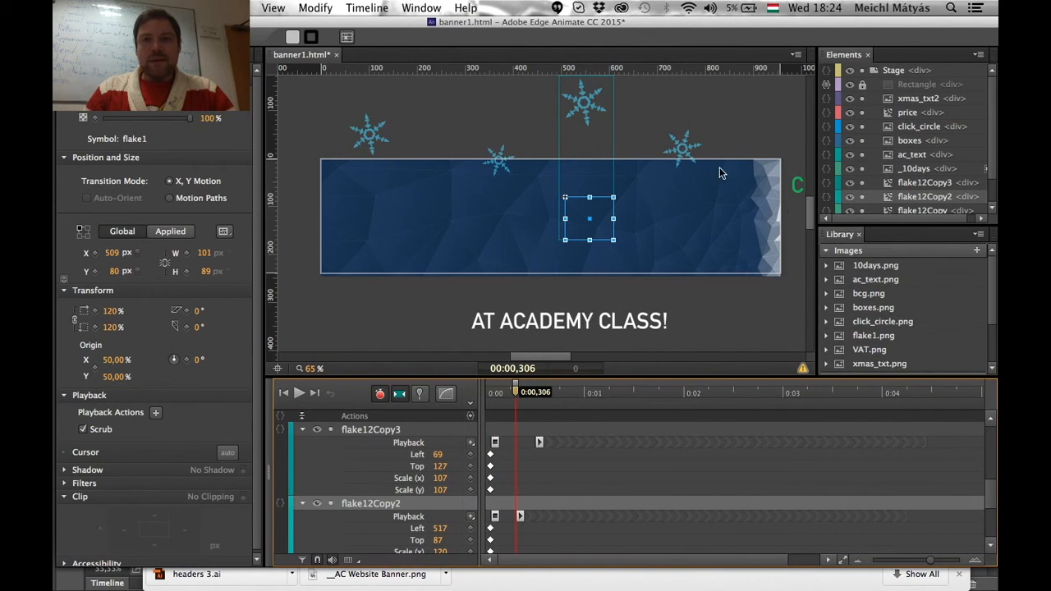
- Add a Play From 00:00,000 playback action to the flake12 snowflake at 0:00,438
left_click(690, 152)
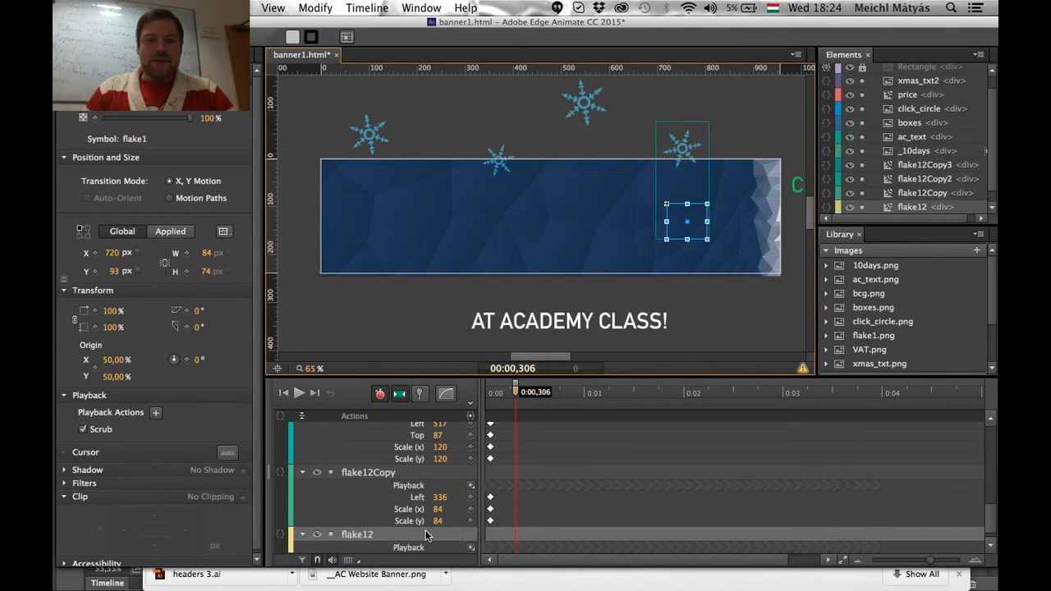
left_click(517, 394)
left_click_drag(523, 396, 529, 395)
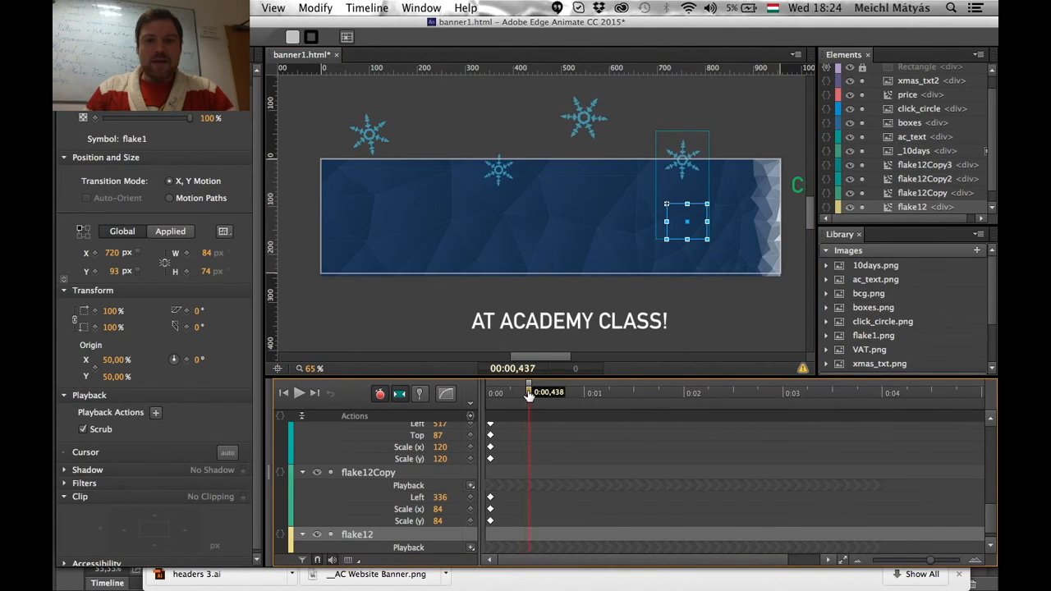
left_click(470, 548)
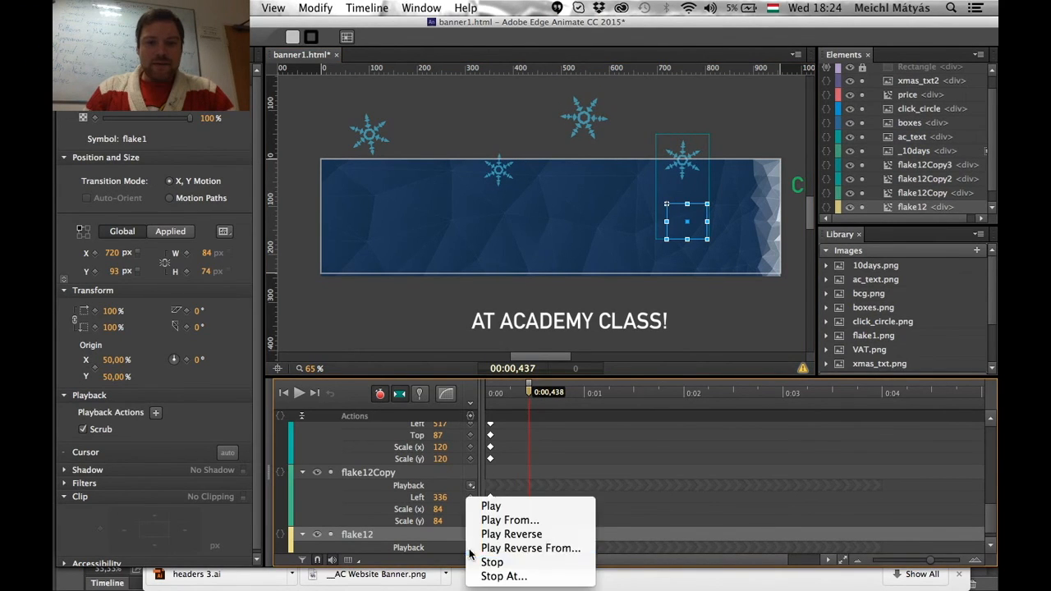
left_click(498, 519)
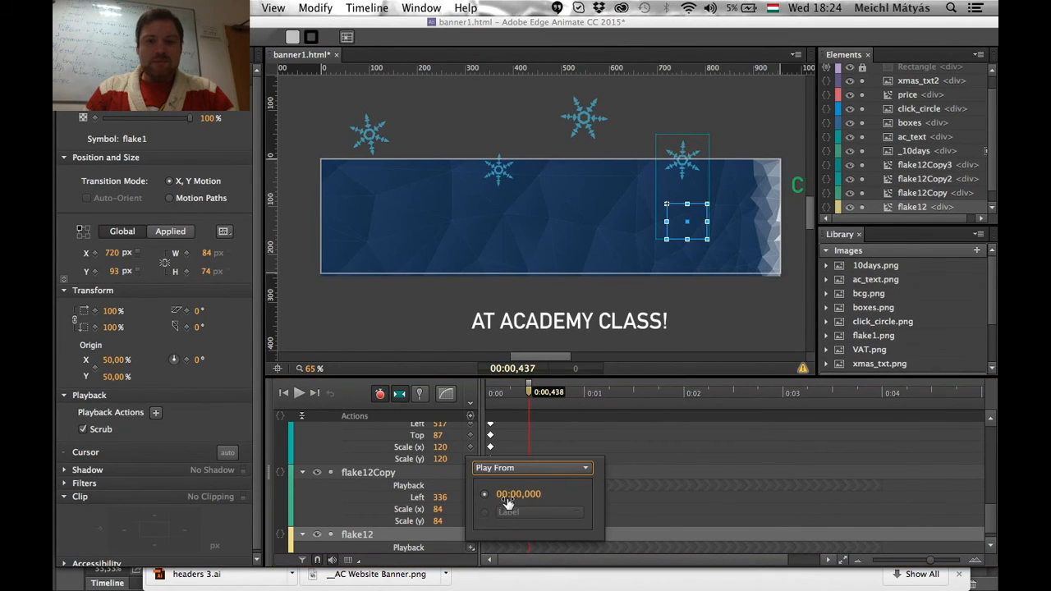
left_click(650, 490)
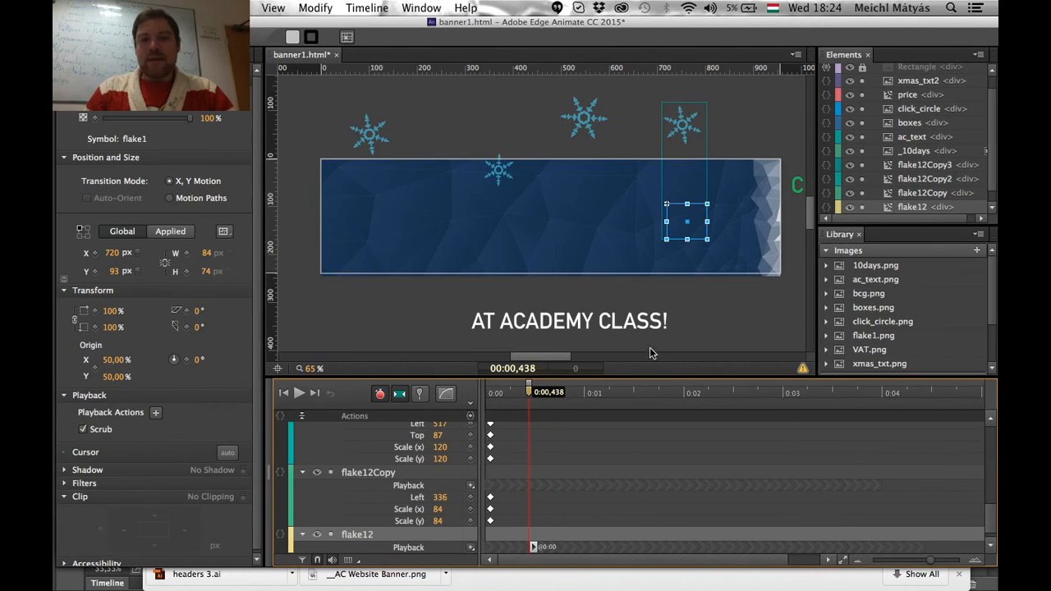
- Insert a timeline label with the default name at 0:00,049 and add a Stop playback action to flake12 there
left_click_drag(528, 394, 473, 405)
key("super+l")
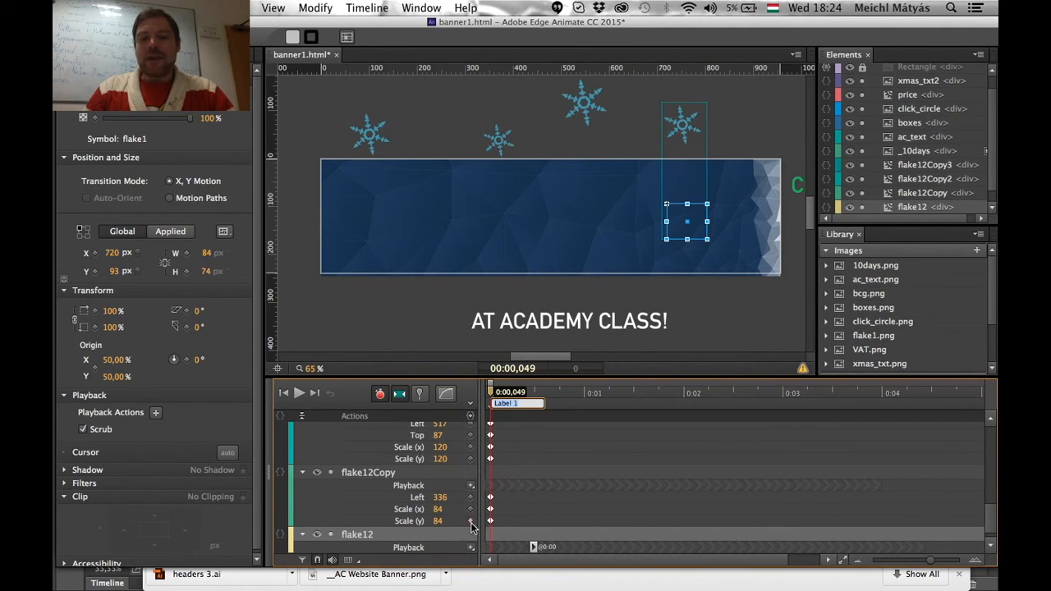
left_click(472, 548)
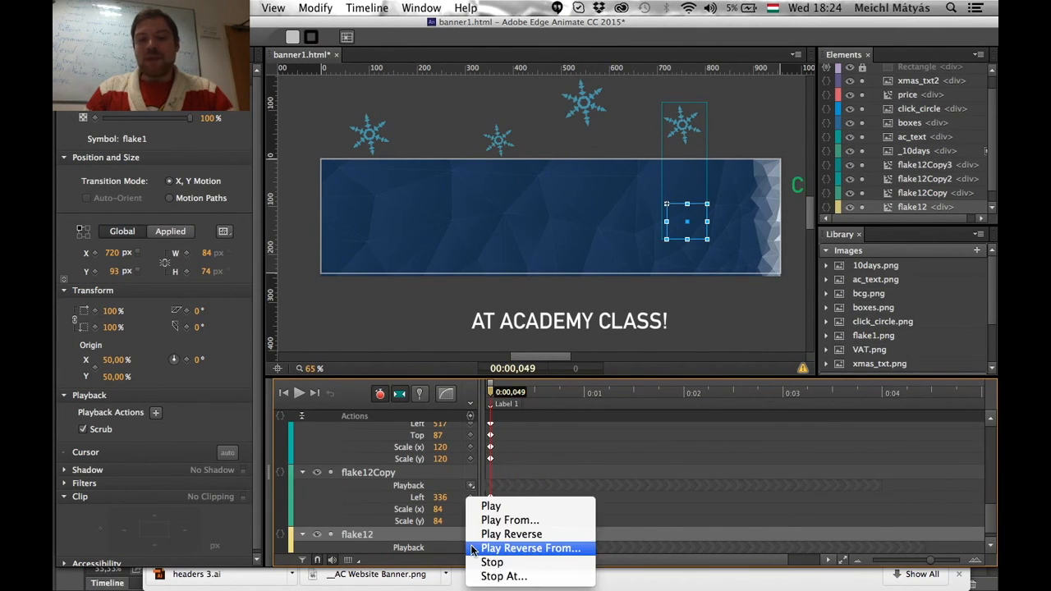
left_click(521, 562)
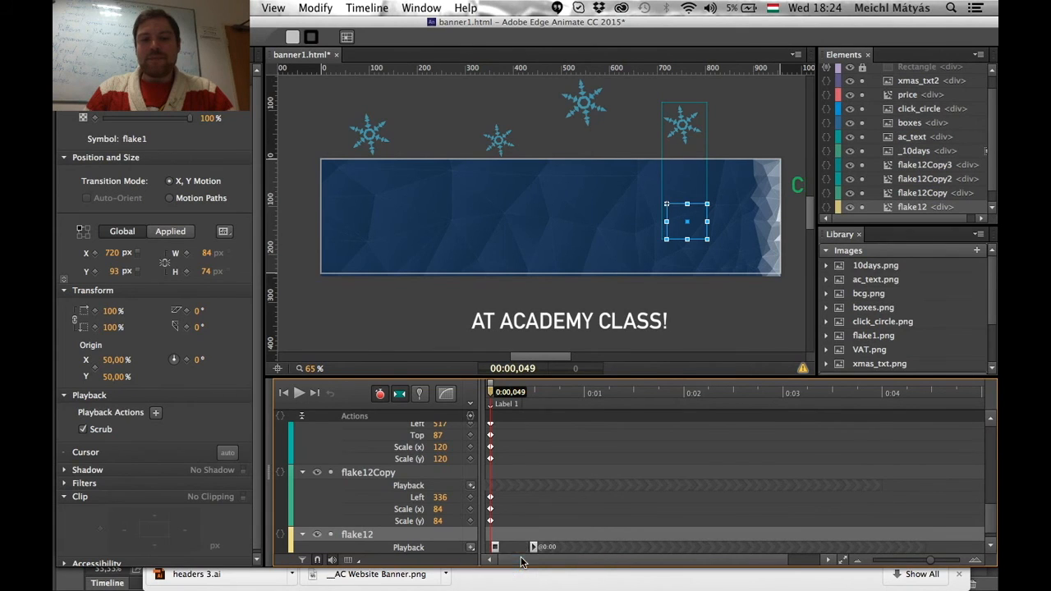
- Preview the banner with its staggered snowflakes in the browser, close the preview tabs and switch back to Edge Animate
left_click(566, 444)
key("super+Return")
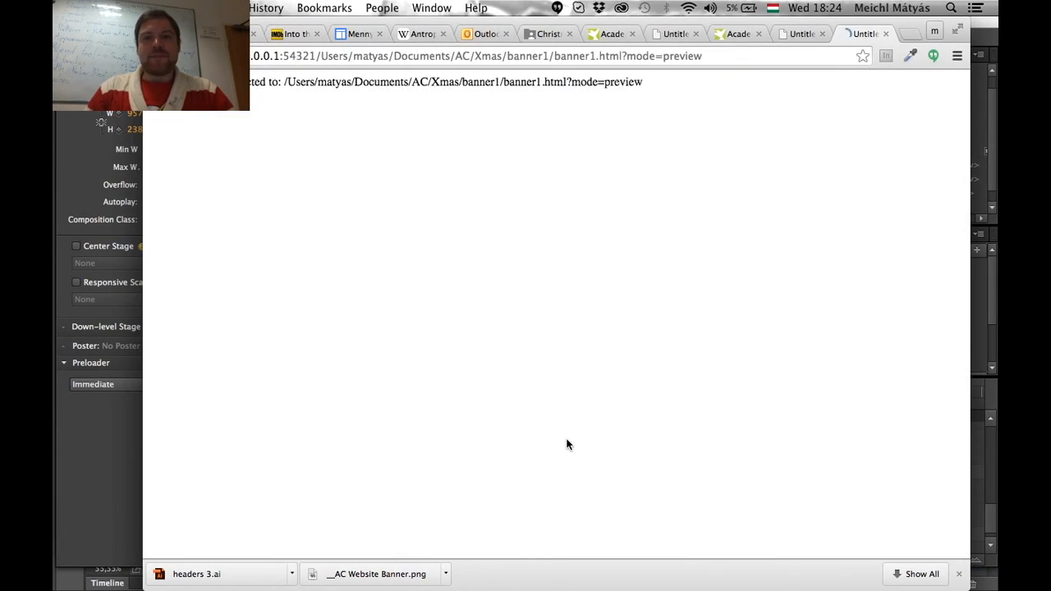
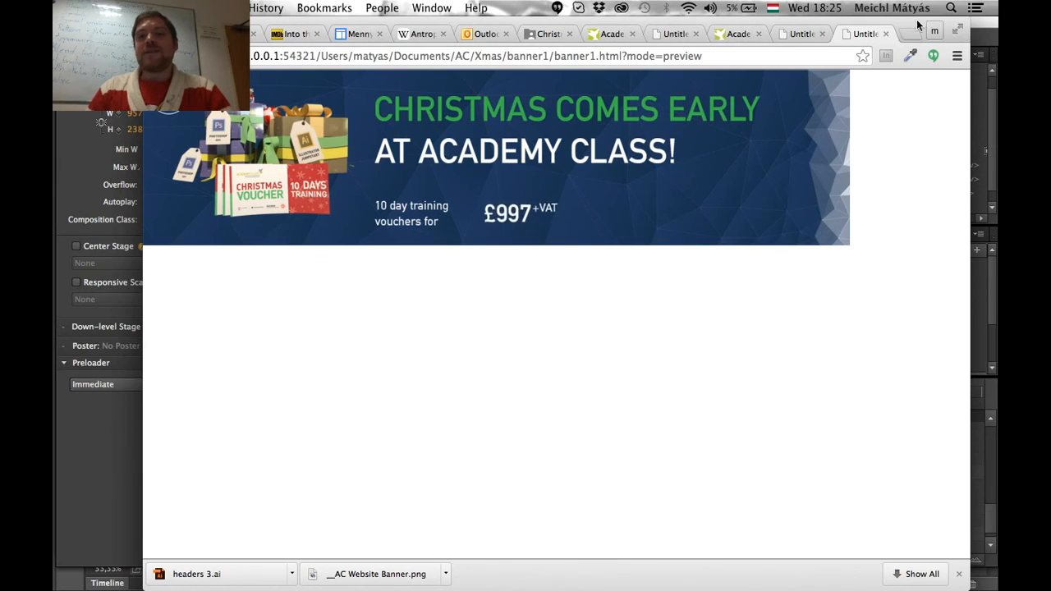
left_click(887, 34)
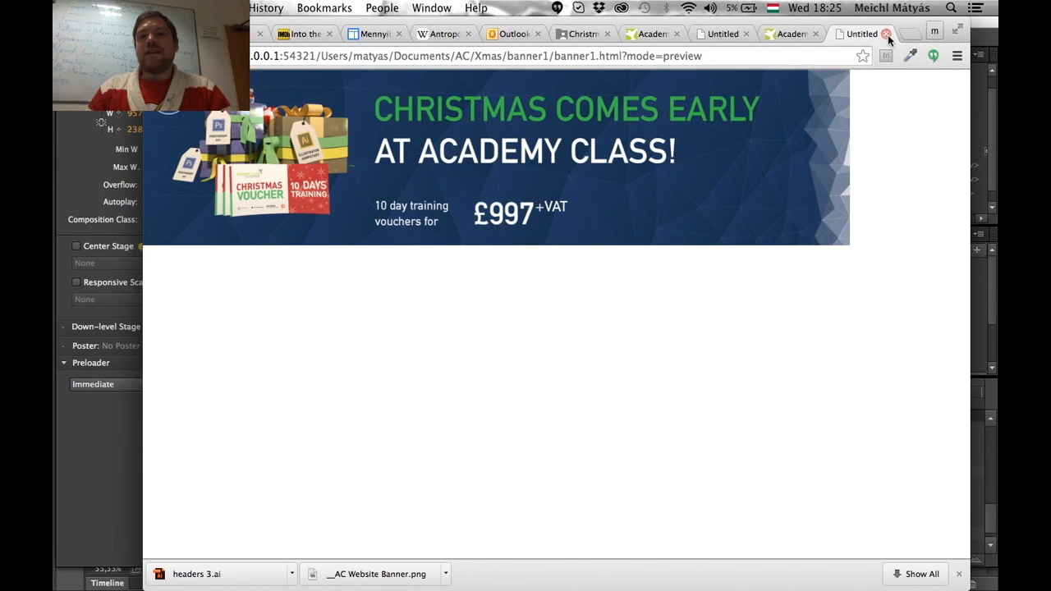
left_click(886, 33)
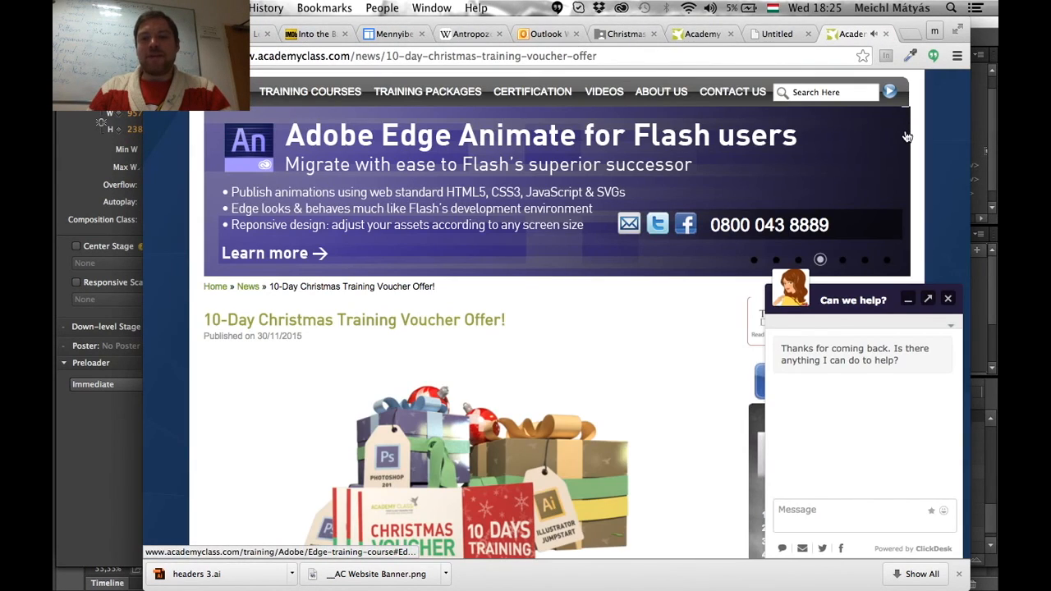
key("super+Tab")
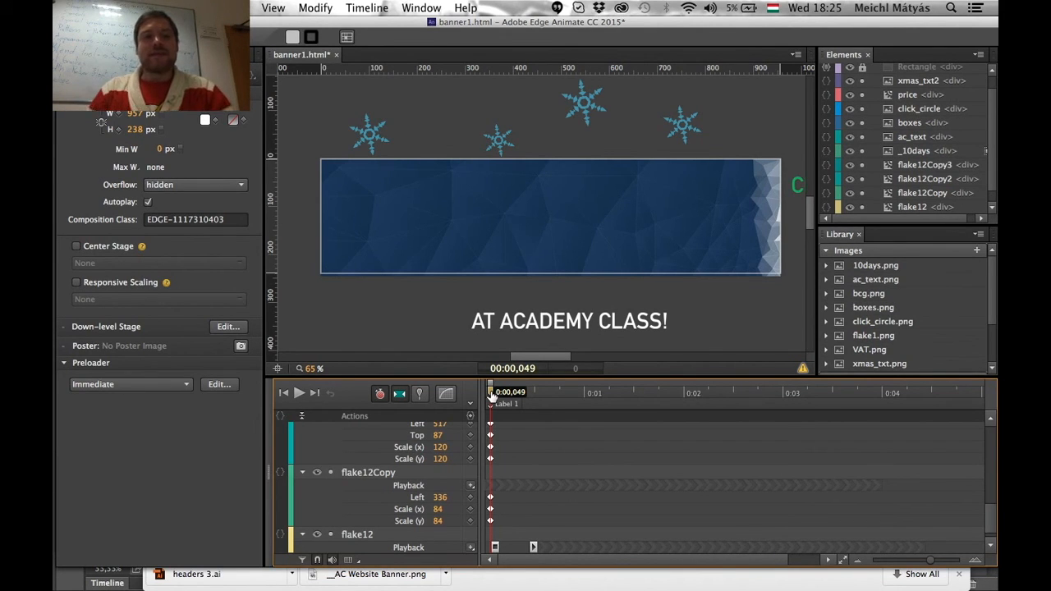
- In the publish settings, enable Animate Deployment Package as a publish target in addition to Web
left_click(302, 120)
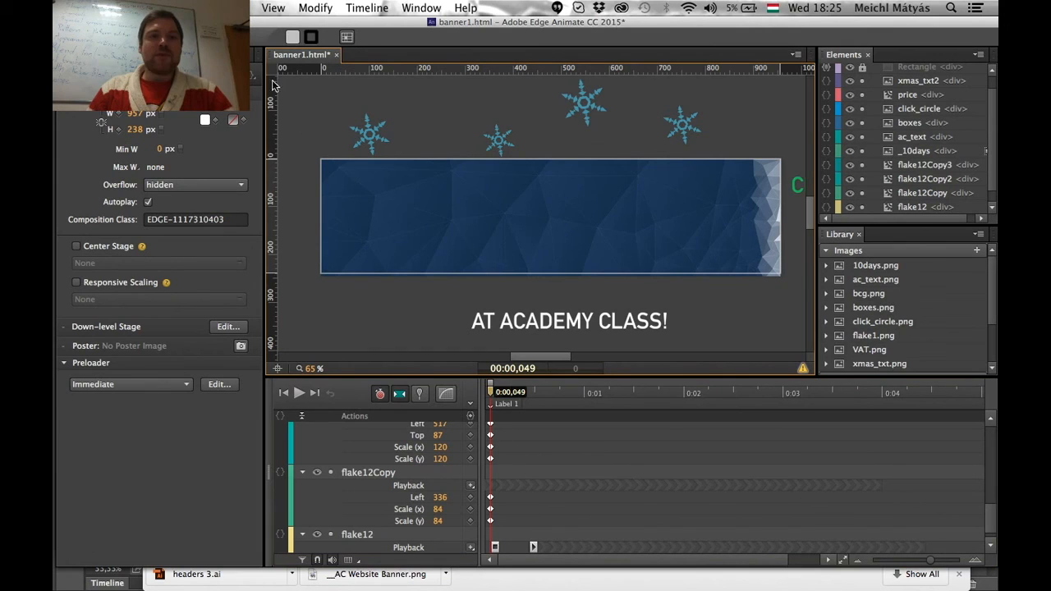
left_click(209, 8)
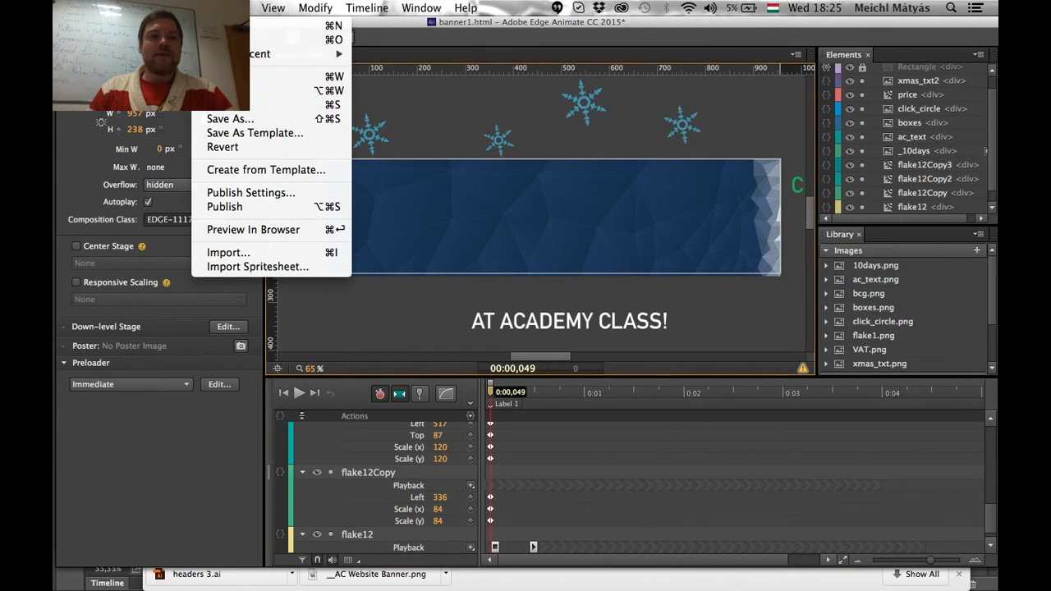
left_click(272, 197)
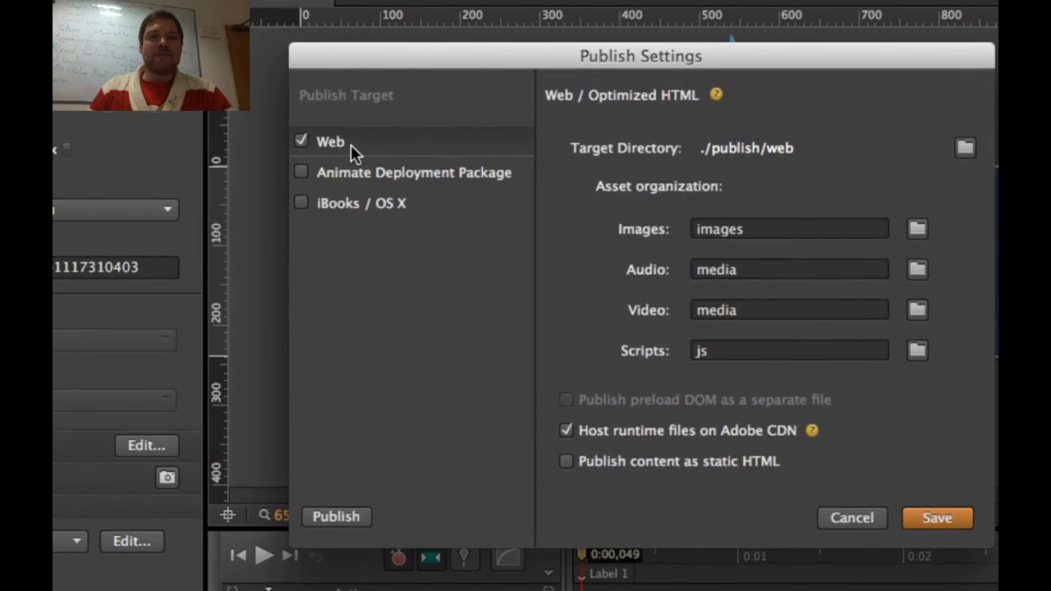
left_click(403, 175)
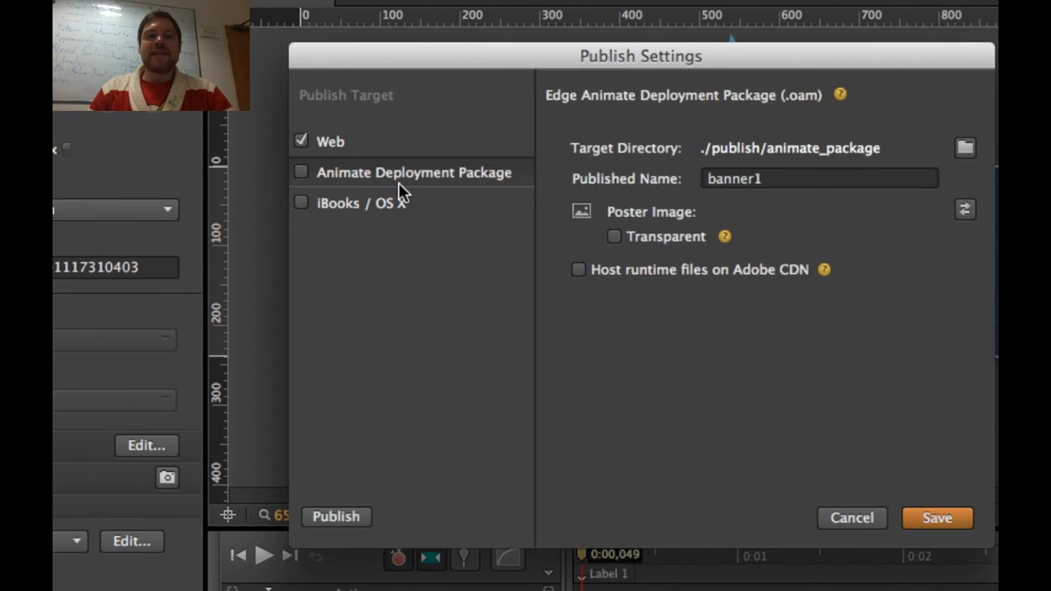
left_click(301, 173)
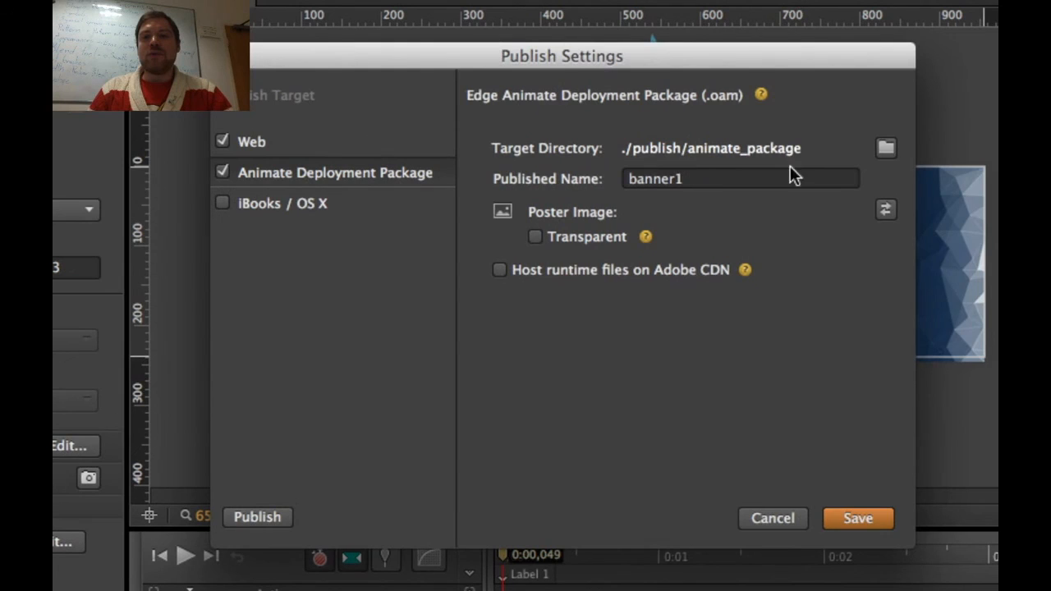
- Turn off hosting runtime files on Adobe CDN for the Web target and publish the banner
mouse_move(827, 98)
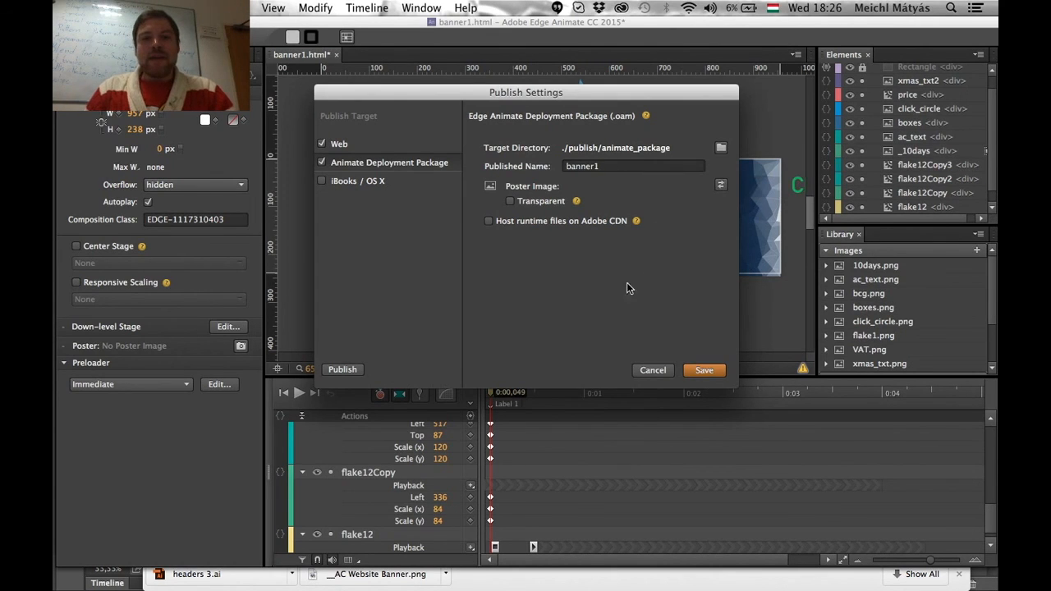
left_click(344, 145)
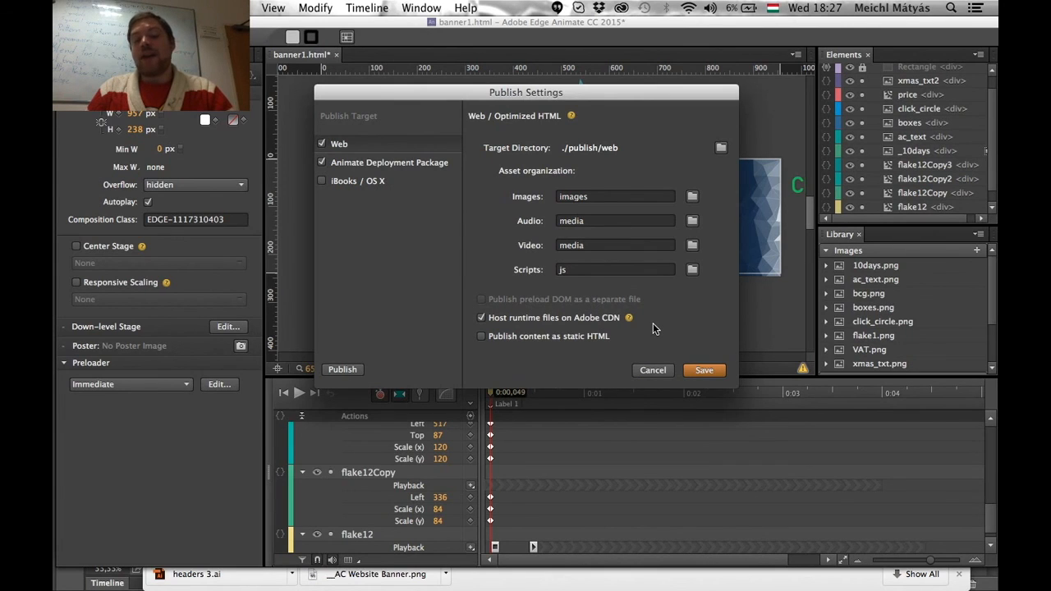
left_click(481, 317)
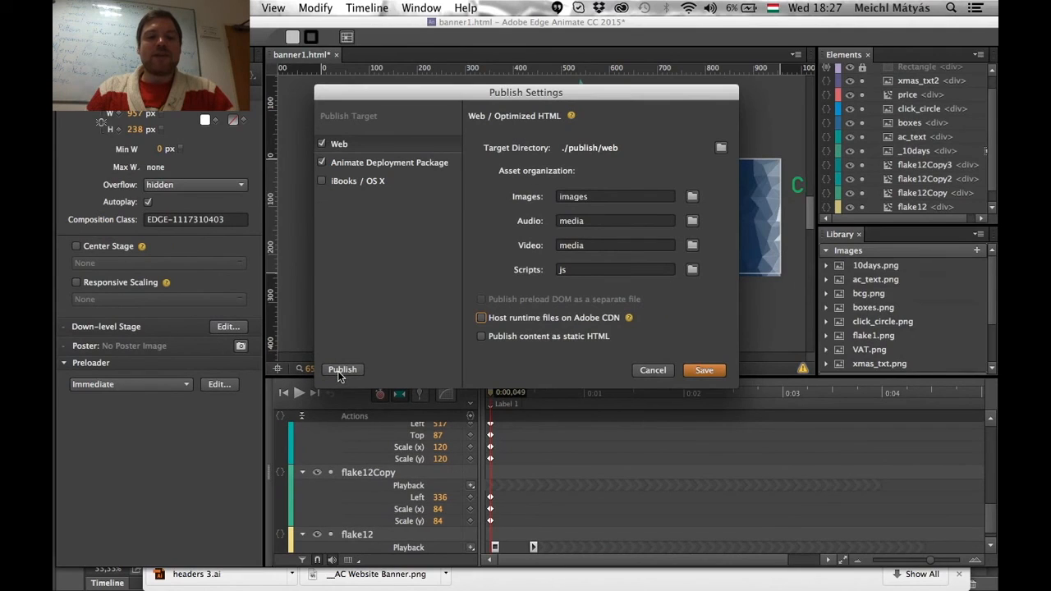
left_click(344, 369)
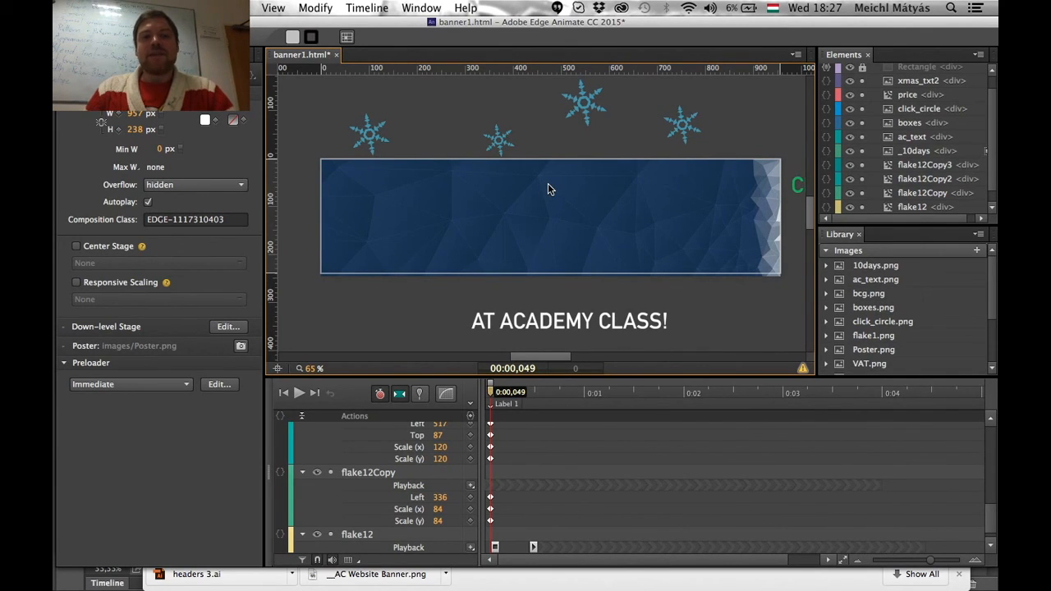
- Switch to Finder, collapse the XmasBanner-assets and images folders in Xmas, and expand the banner1 folder
key("super+Tab")
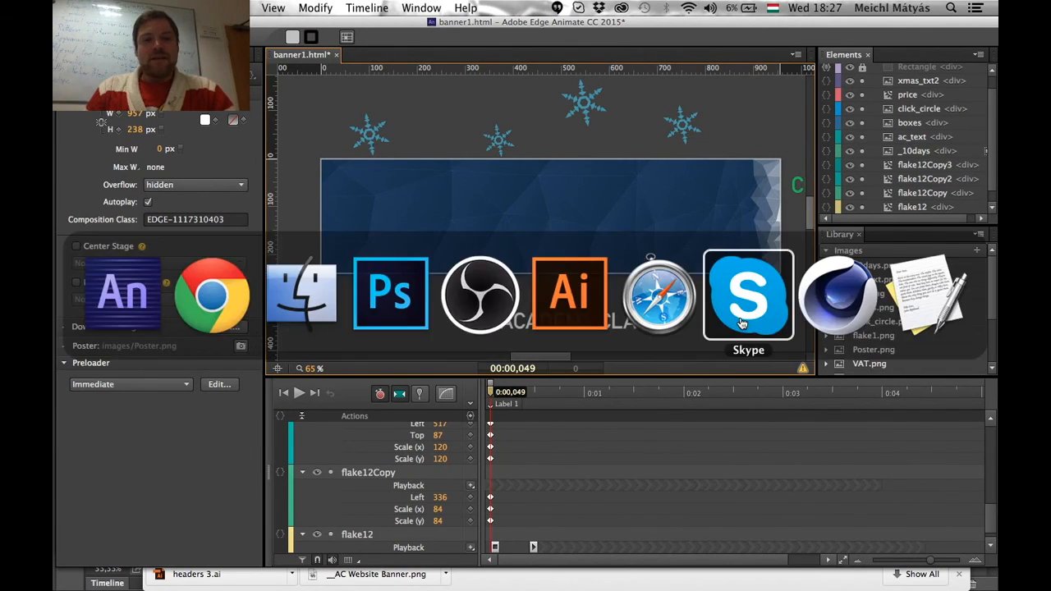
left_click(302, 294)
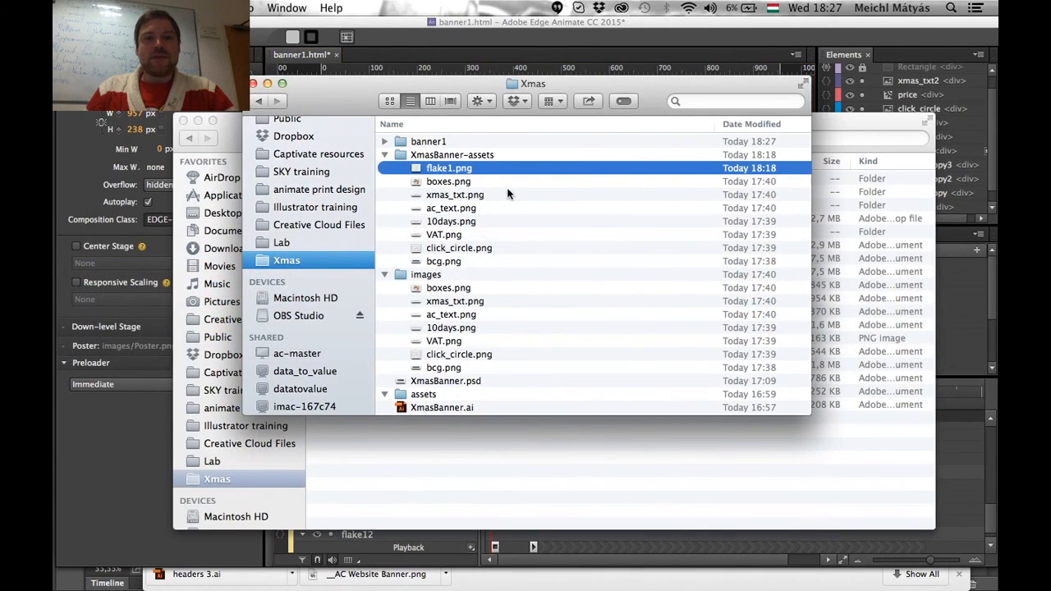
left_click(384, 155)
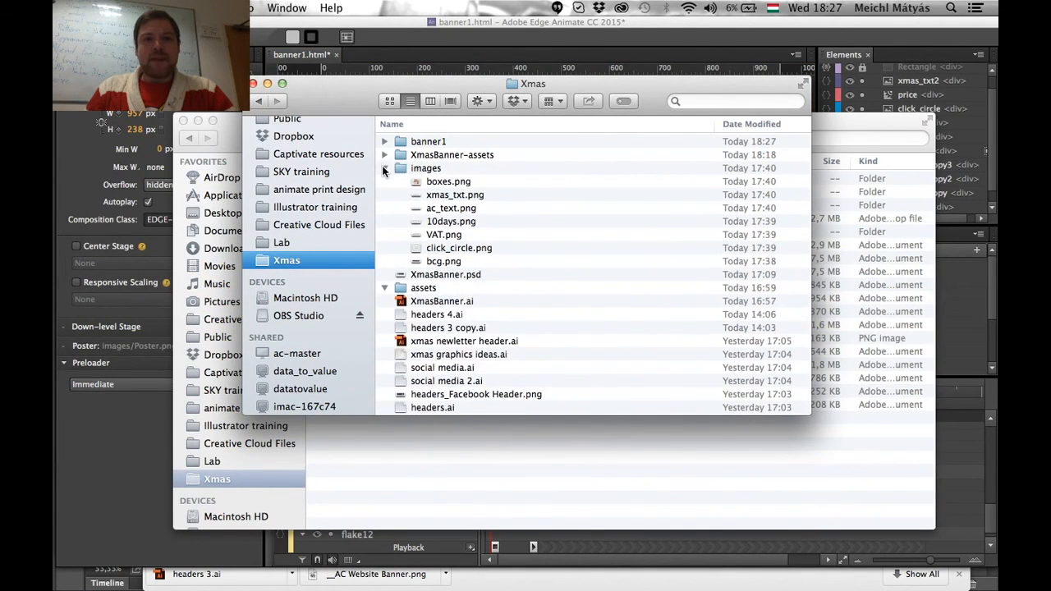
left_click(383, 166)
left_click(385, 142)
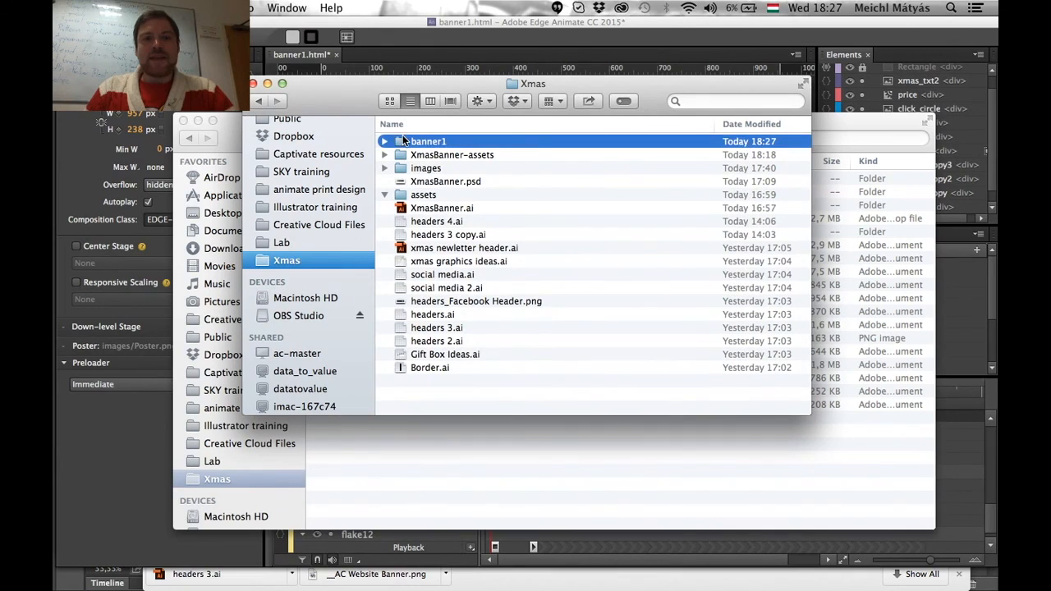
left_click(385, 143)
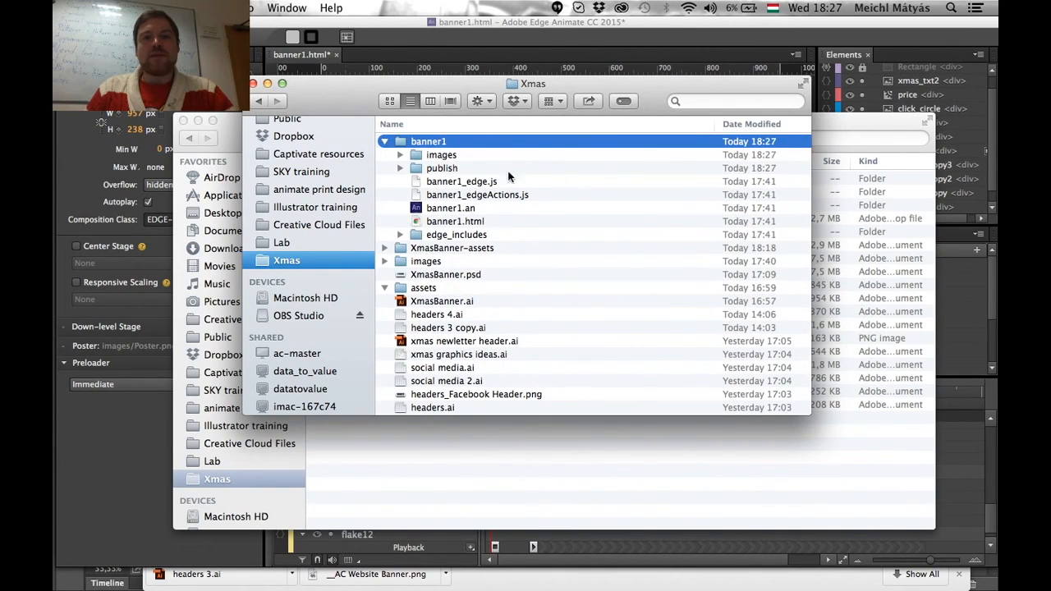
- Expand the publish folder and its animate_package subfolder, and select banner1.oam
left_click(455, 223)
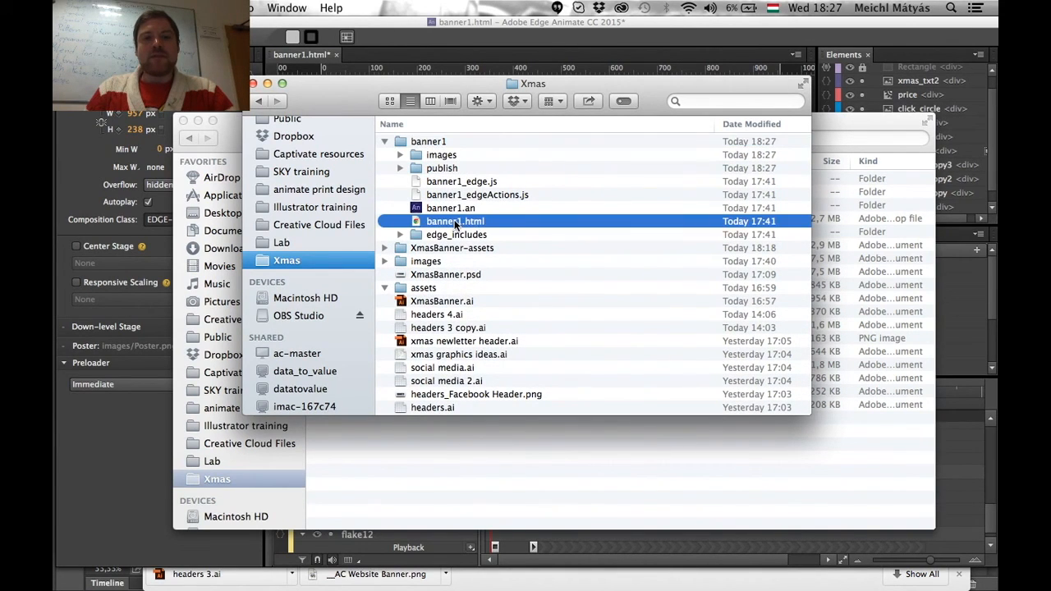
left_click(419, 169)
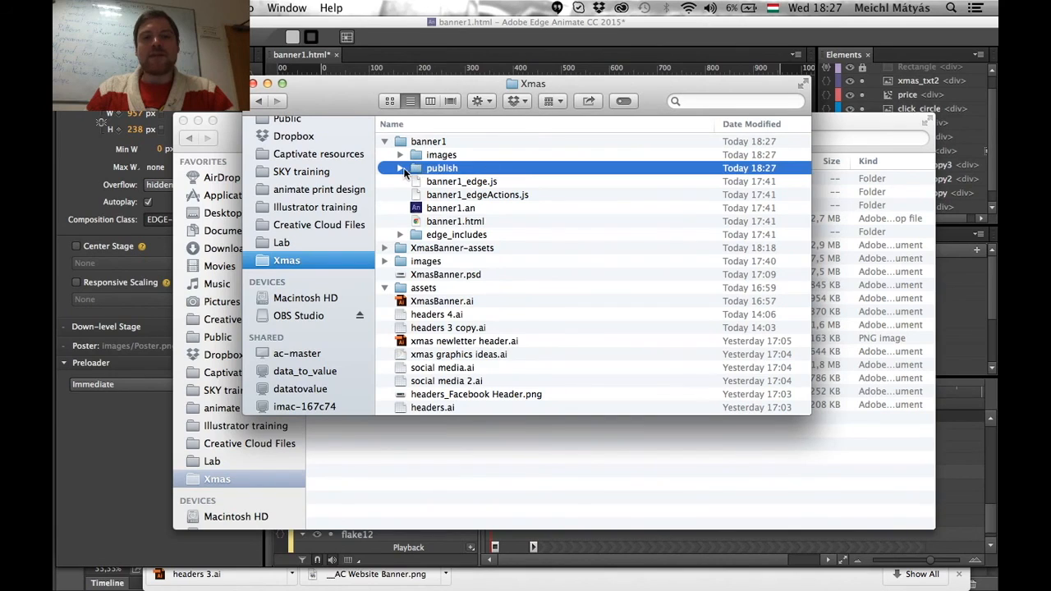
left_click(401, 167)
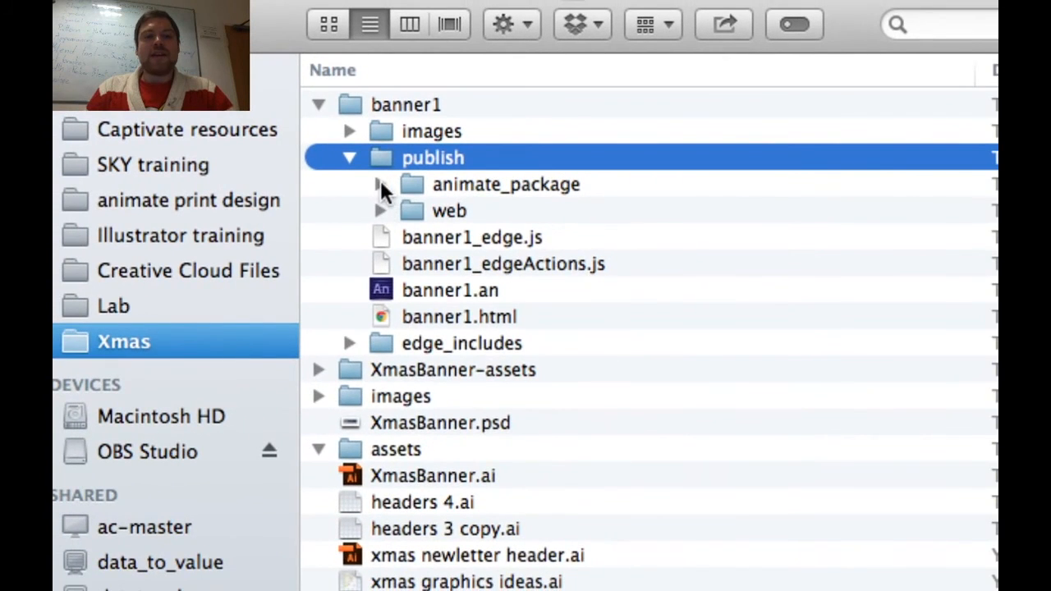
left_click(380, 182)
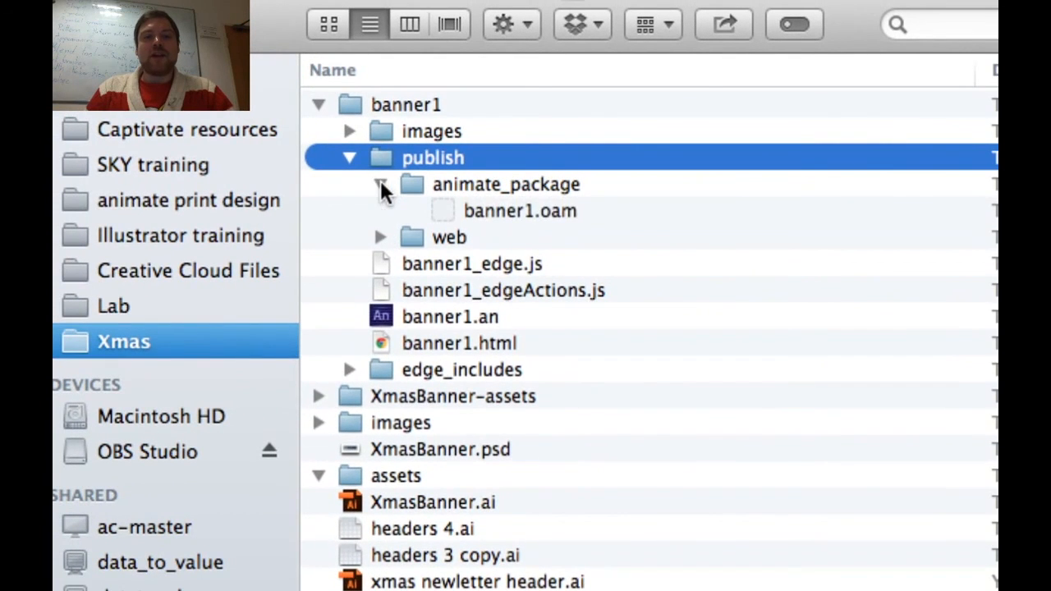
left_click(540, 212)
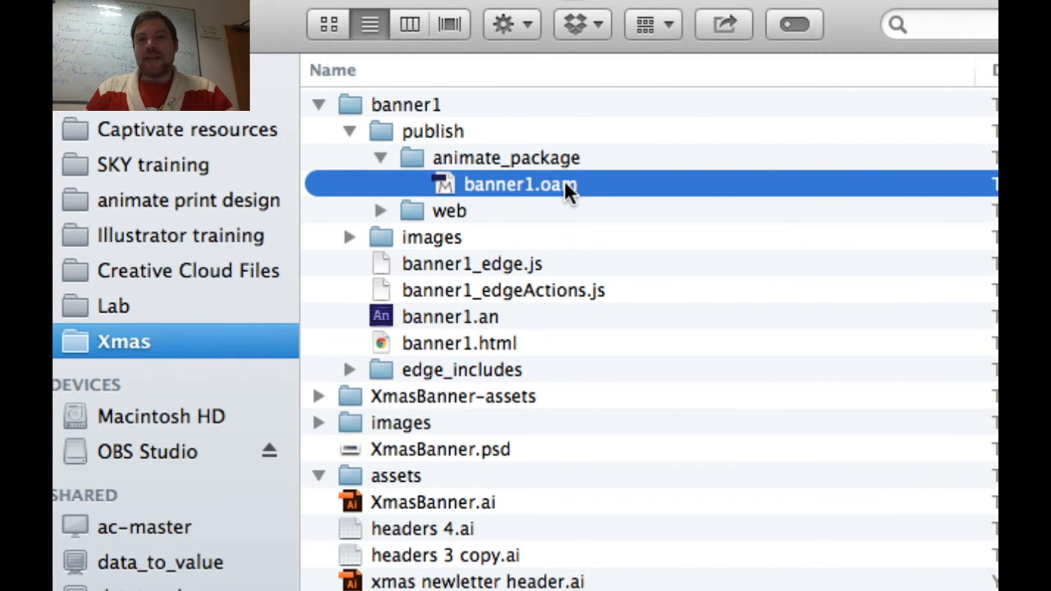
- Open banner1.html from the published web folder in the browser, test the banner's click-through link and return to the banner
left_click(425, 213)
left_click(381, 211)
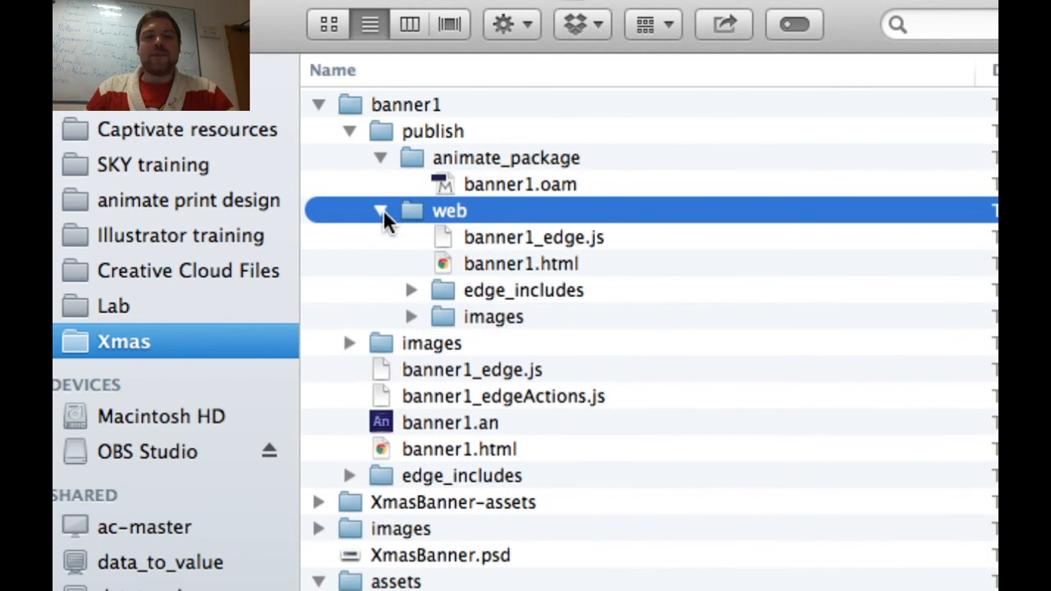
left_click(526, 264)
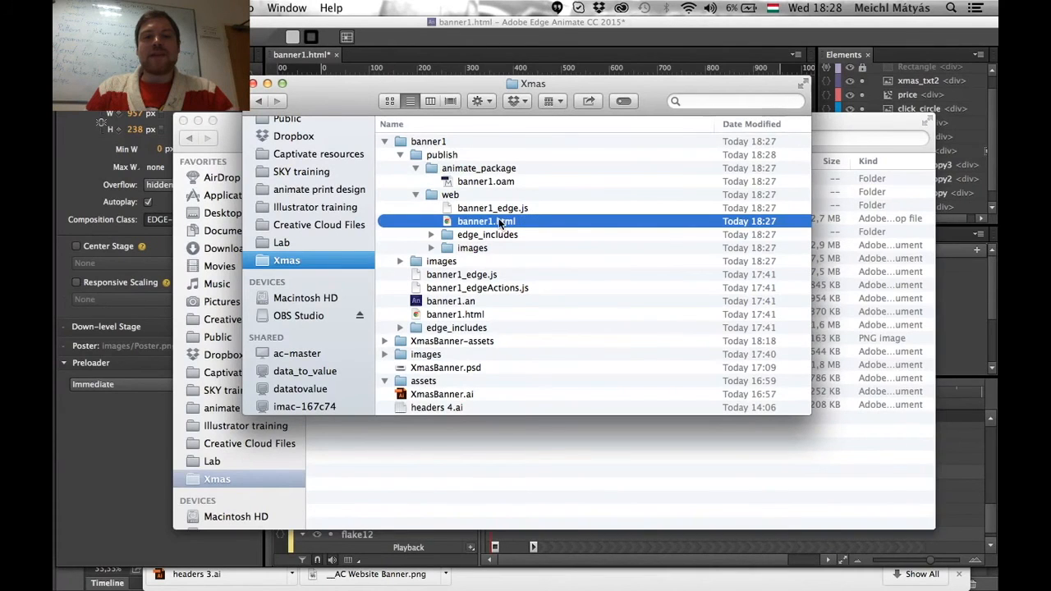
double_click(498, 222)
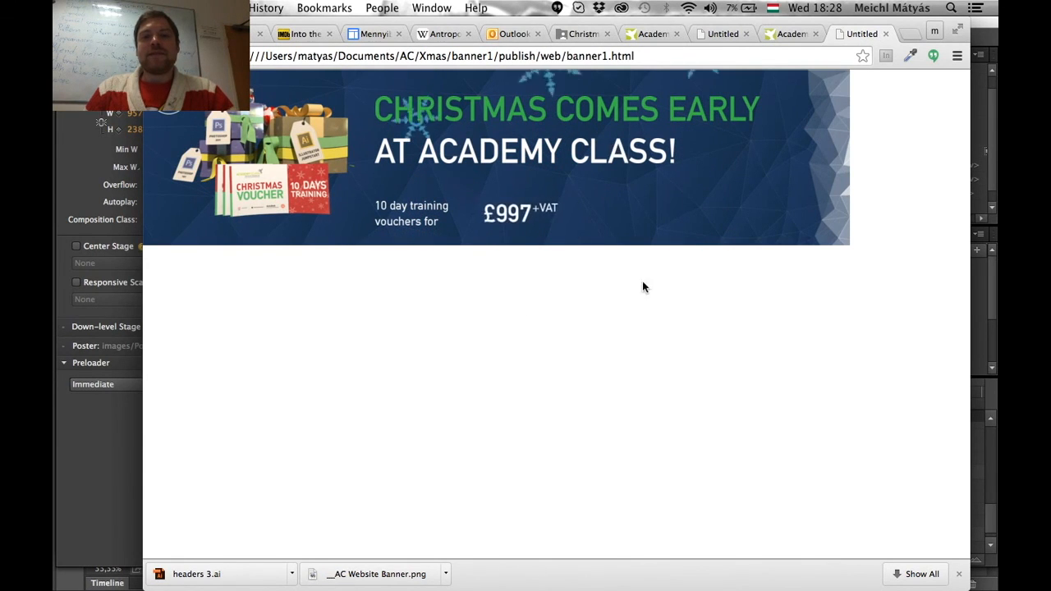
left_click(631, 198)
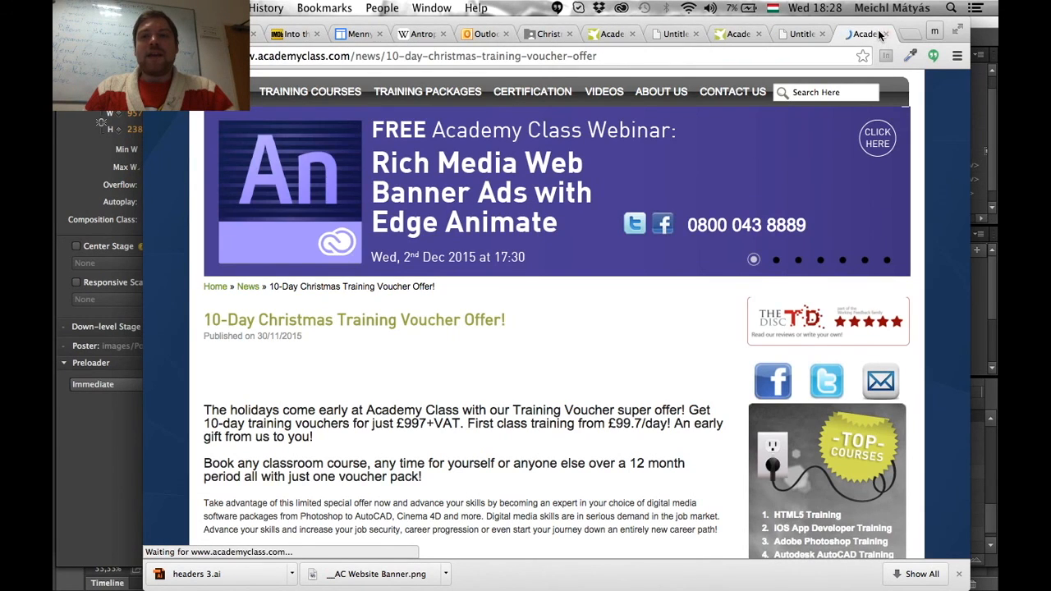
key("super+bracketleft")
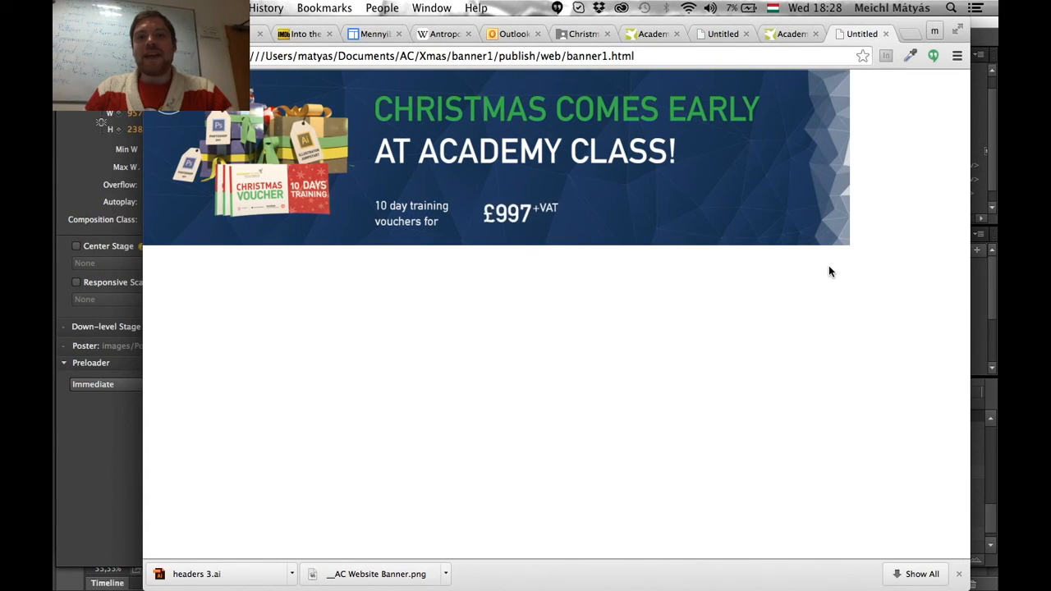
key("super+Tab")
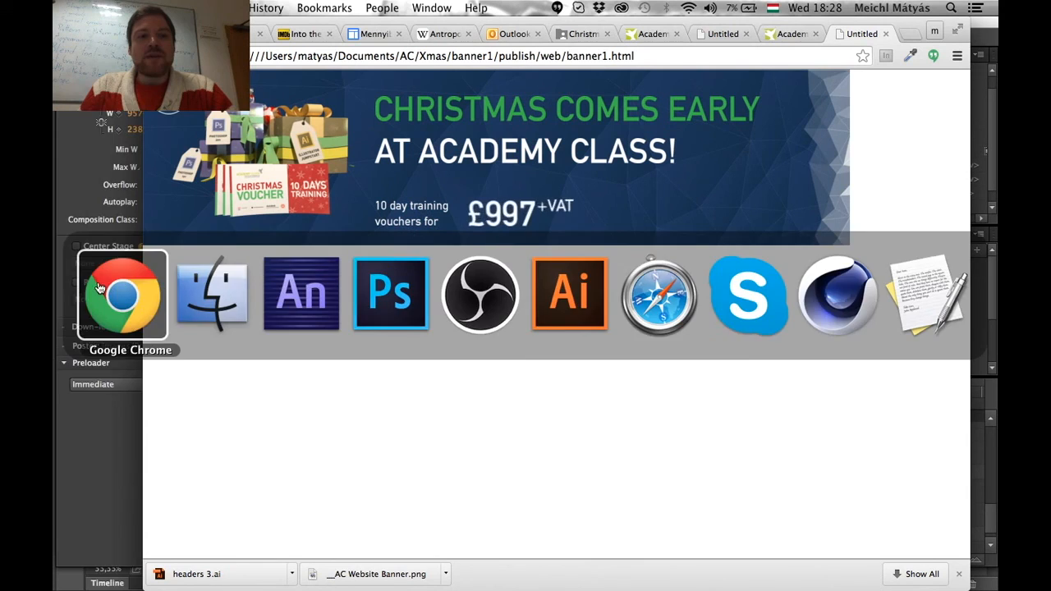
left_click(121, 294)
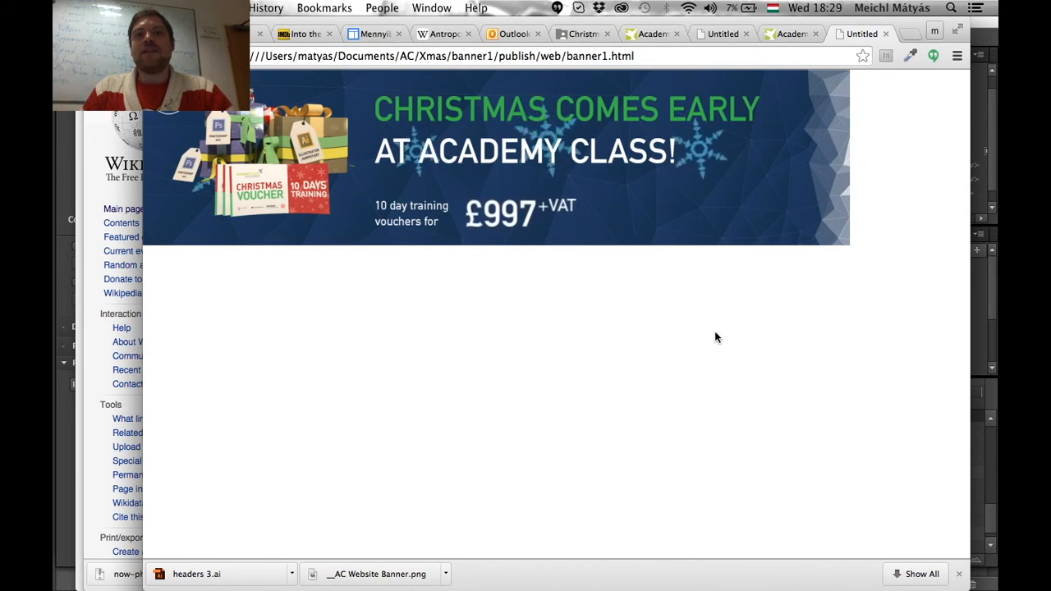
- Switch to OBS and stop the recording while leaving the stream running
key("super+Tab")
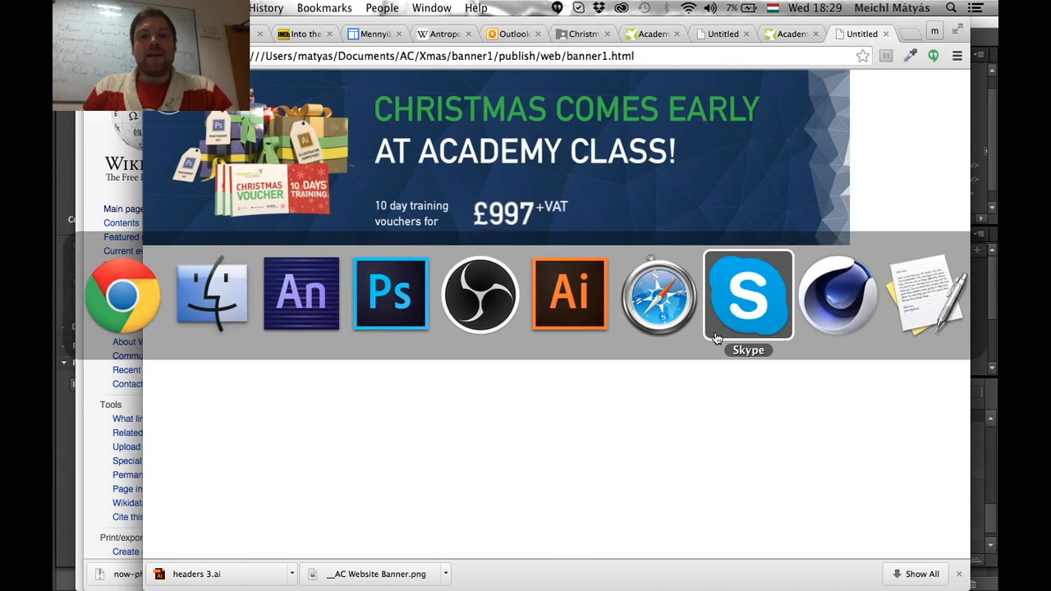
left_click(497, 293)
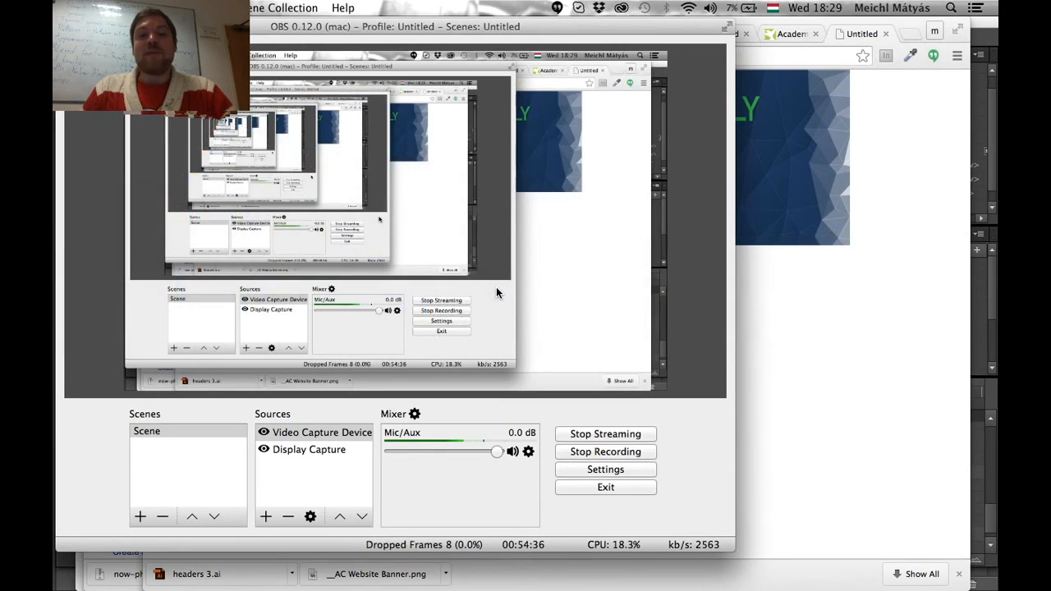
left_click(599, 454)
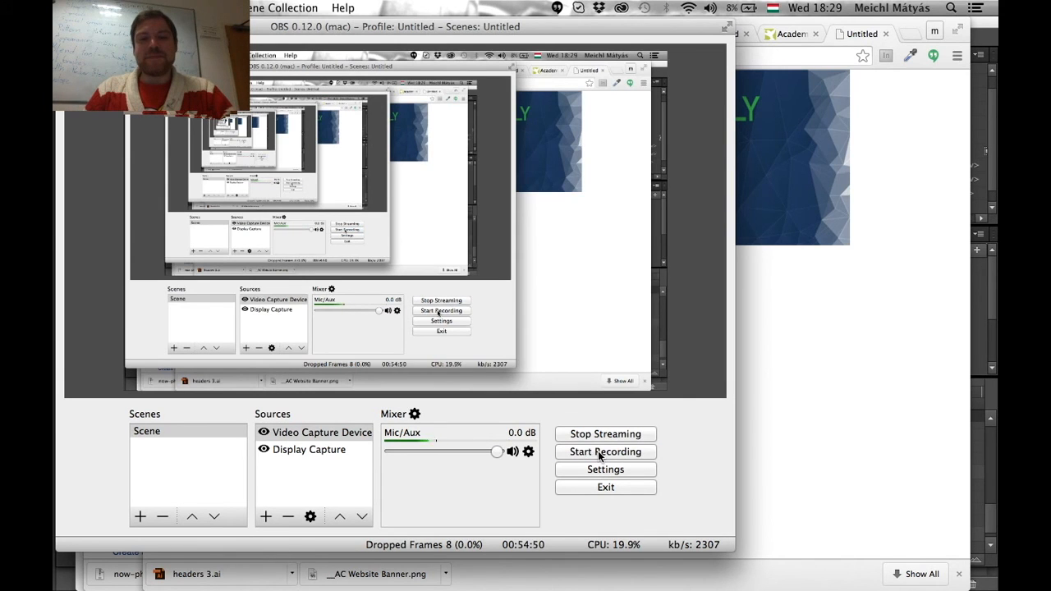
- Switch to the YouTube Live Dashboard in Safari and read through the viewers' chat messages
key("super+Tab")
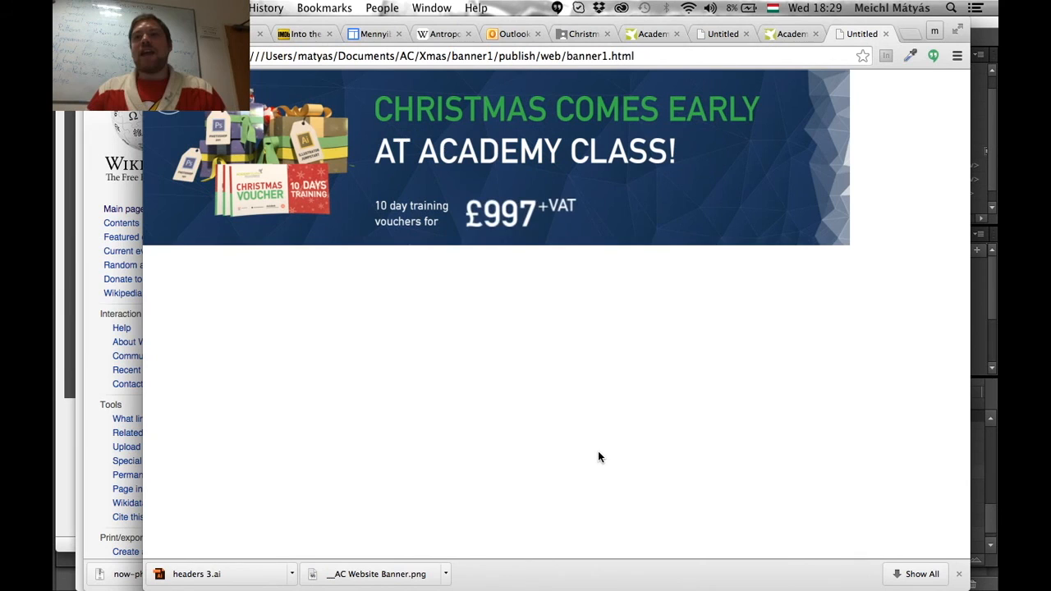
key("super+Tab")
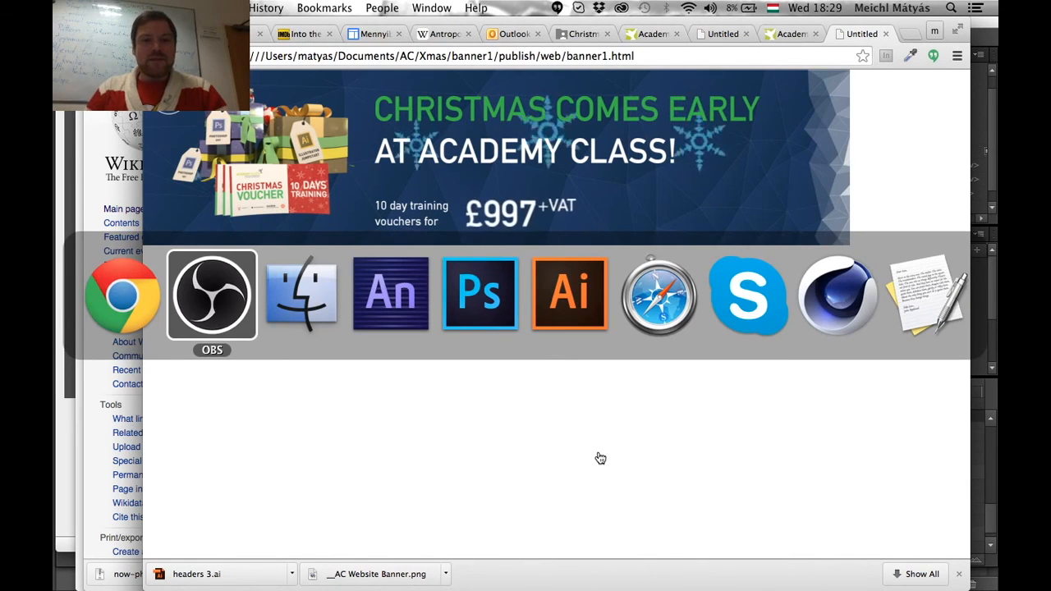
left_click(632, 325)
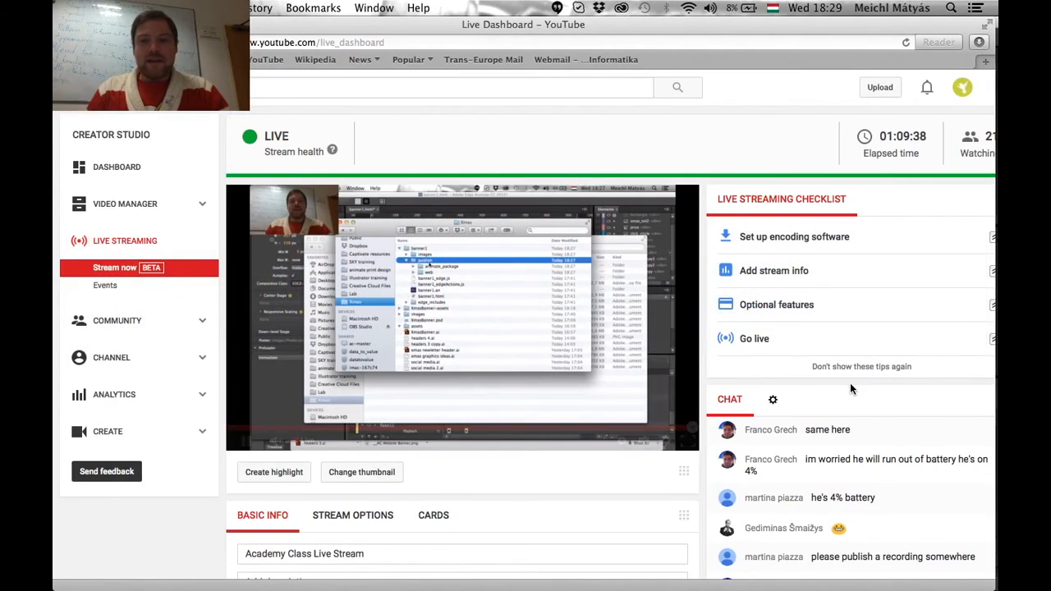
scroll(914, 417, "down", 2)
scroll(914, 417, "down", 2)
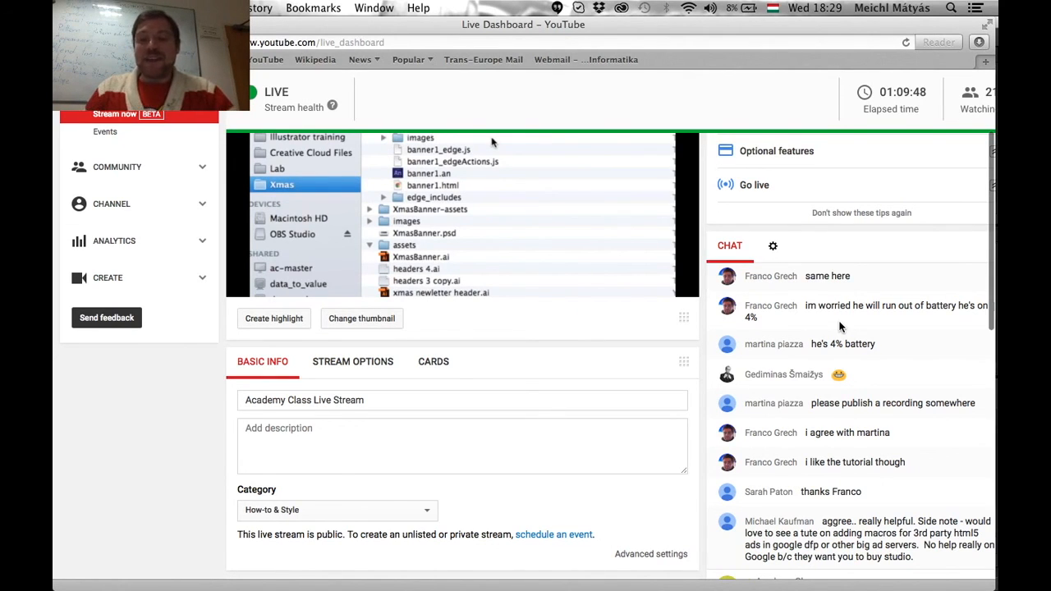
scroll(929, 350, "down", 2)
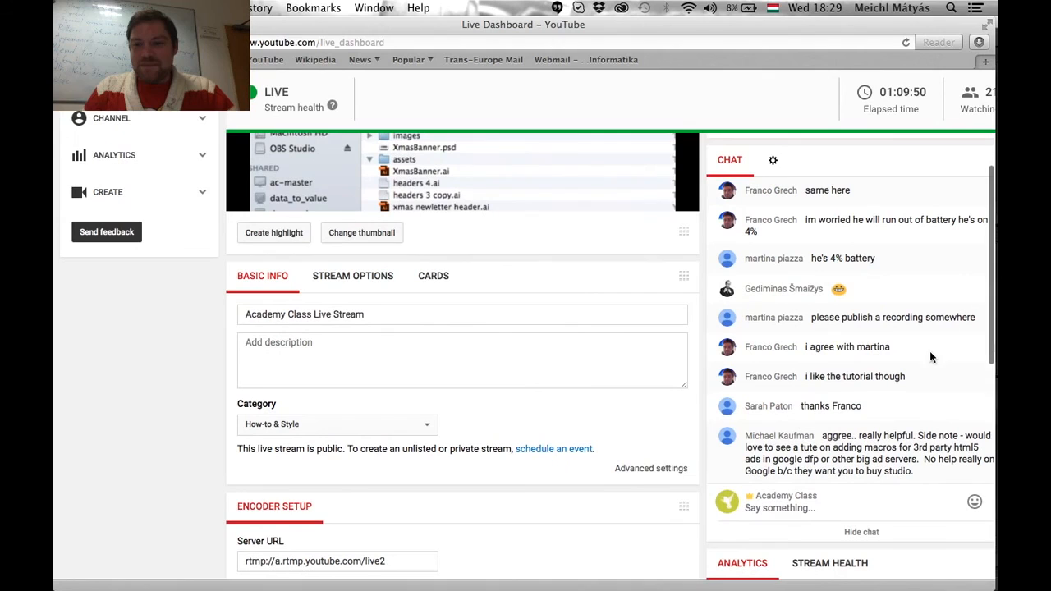
scroll(922, 339, "down", 2)
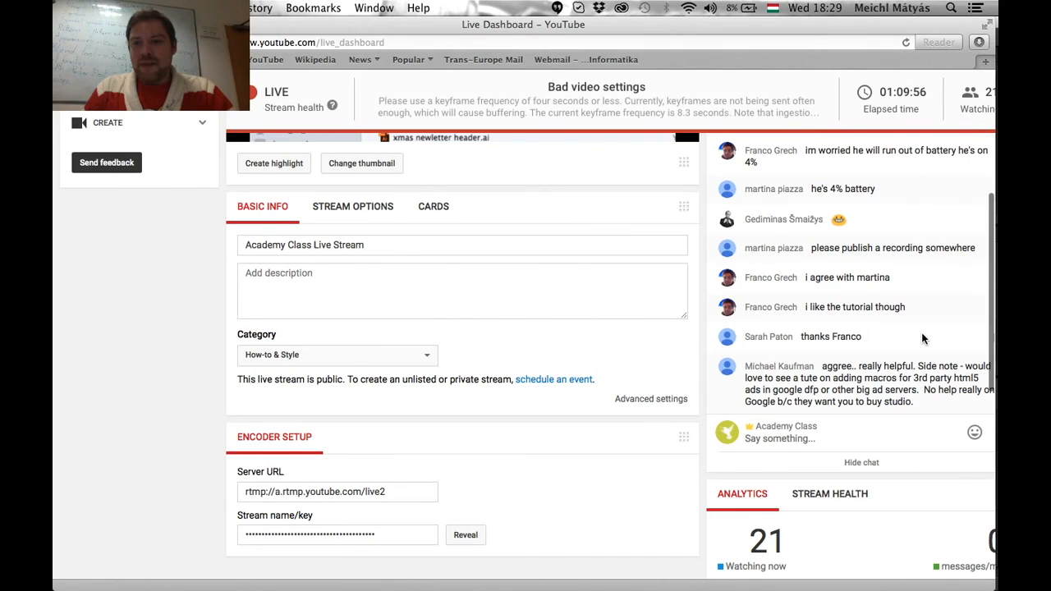
scroll(922, 337, "down", 2)
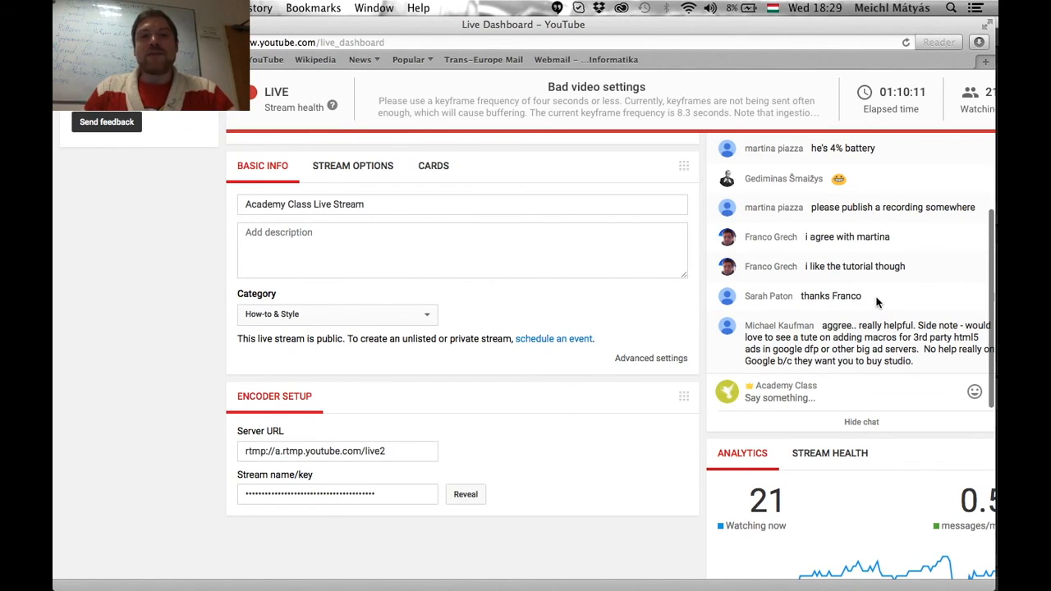
- Switch back to Edge Animate and open the Stage's actions with the list of available events
key("super+Tab")
left_click(463, 302)
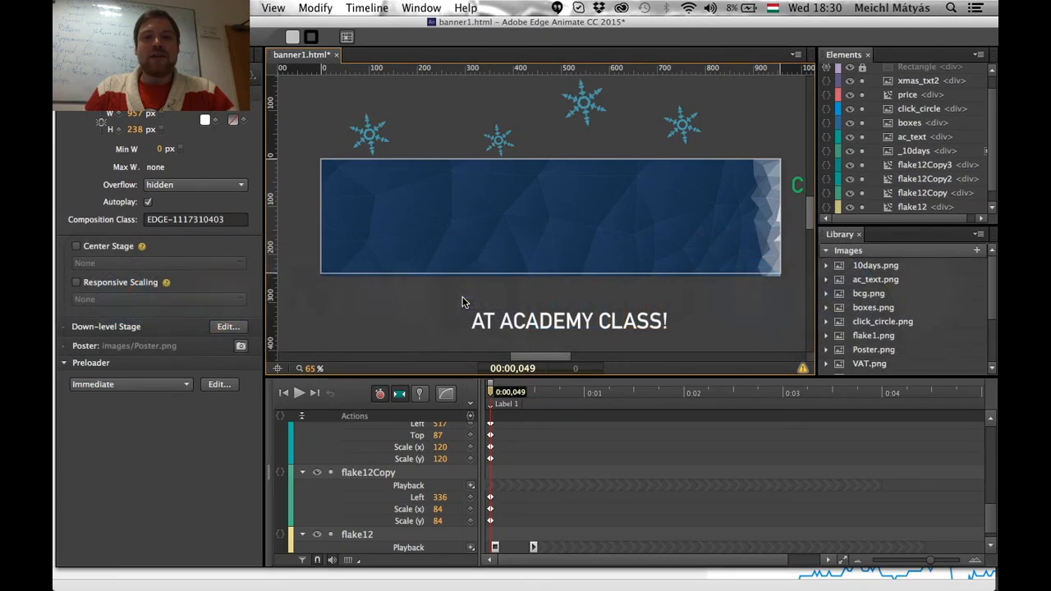
scroll(916, 168, "up", 1)
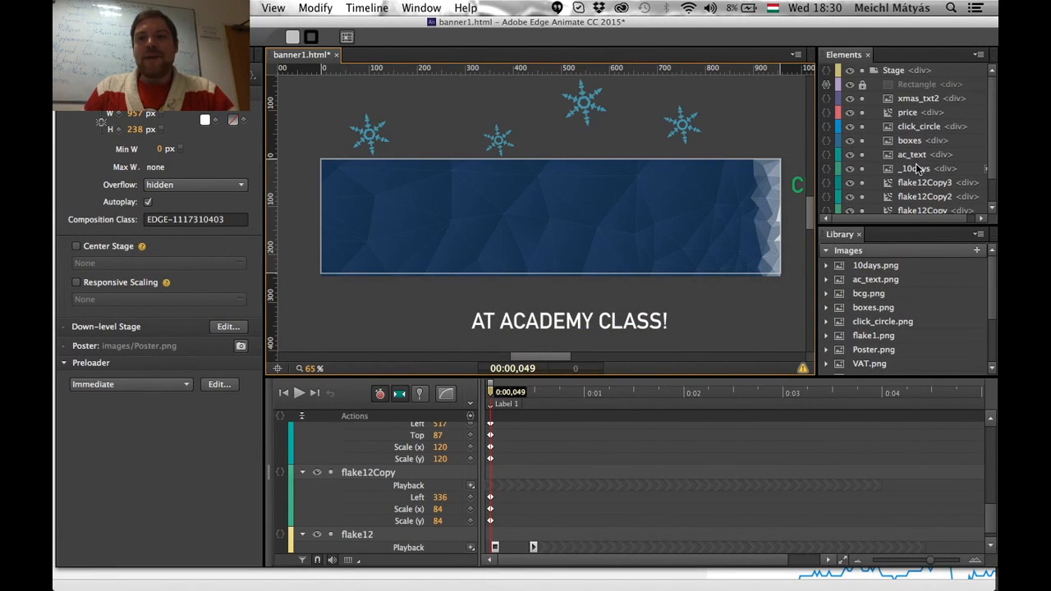
left_click(826, 71)
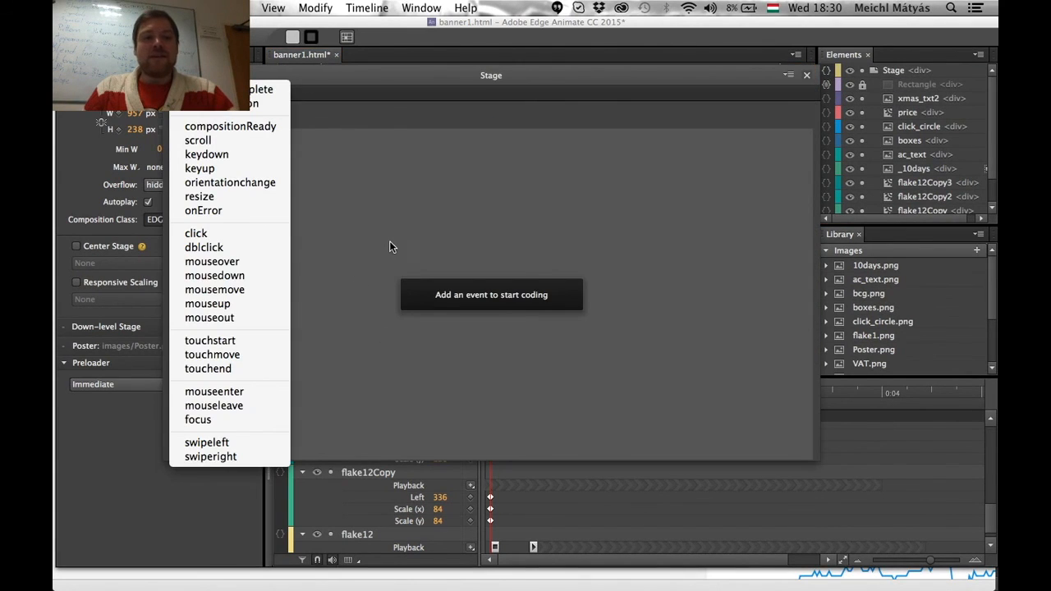